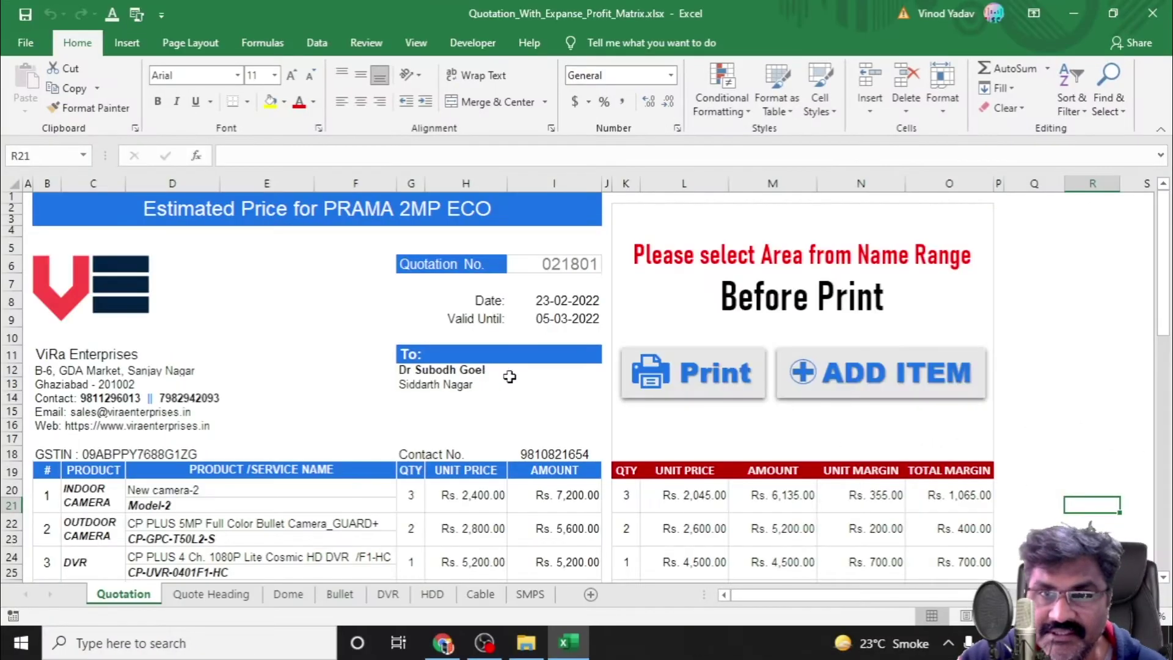
scroll(1065, 413, down, 5)
scroll(1066, 413, up, 5)
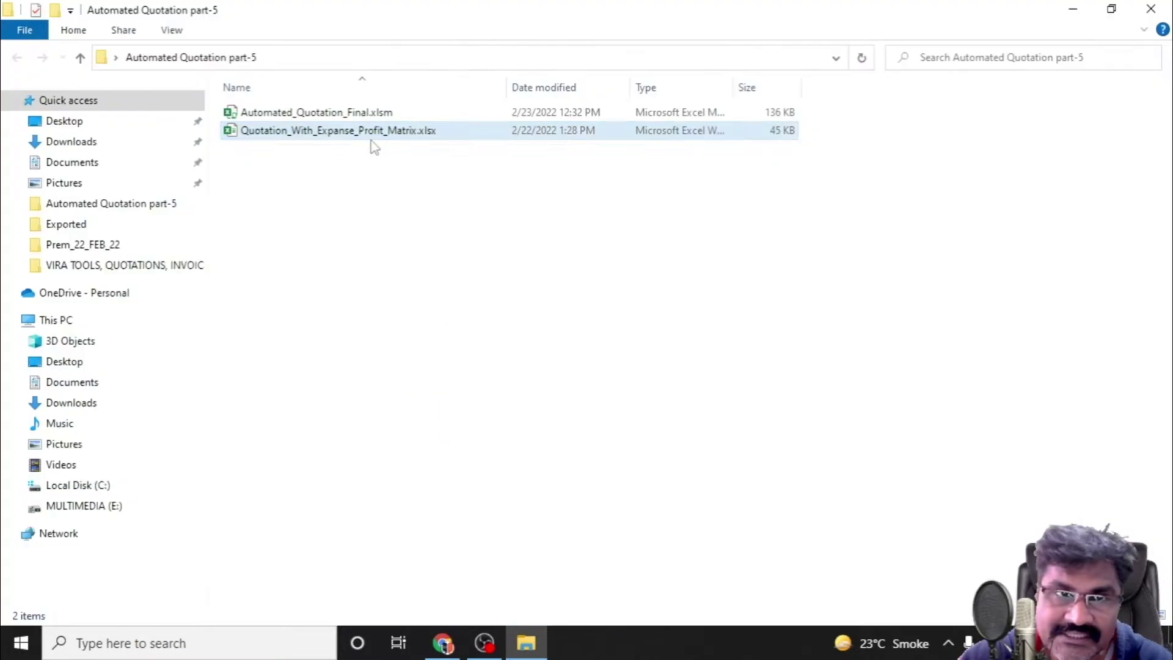
Open Automated_Quotation_Final.xlsm from the Automated Quotation part-5 folder and review the quotation's item rows with the expense and profit totals.
click(369, 138)
click(365, 259)
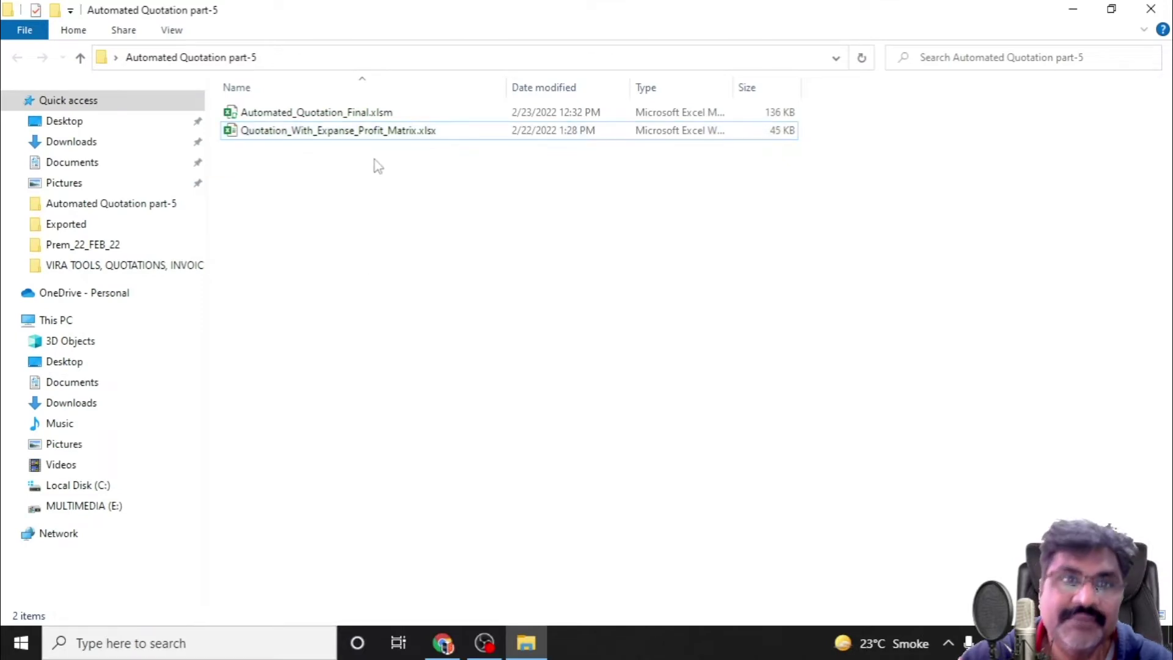
double_click(352, 112)
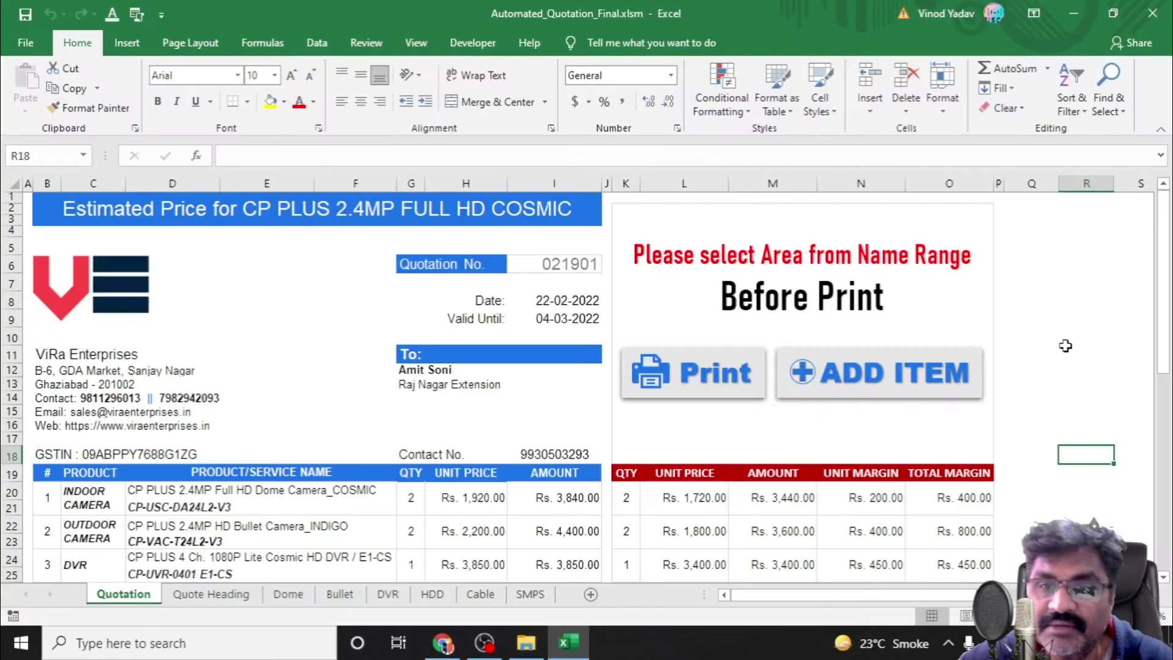
scroll(1065, 346, down, 4)
scroll(1065, 346, up, 4)
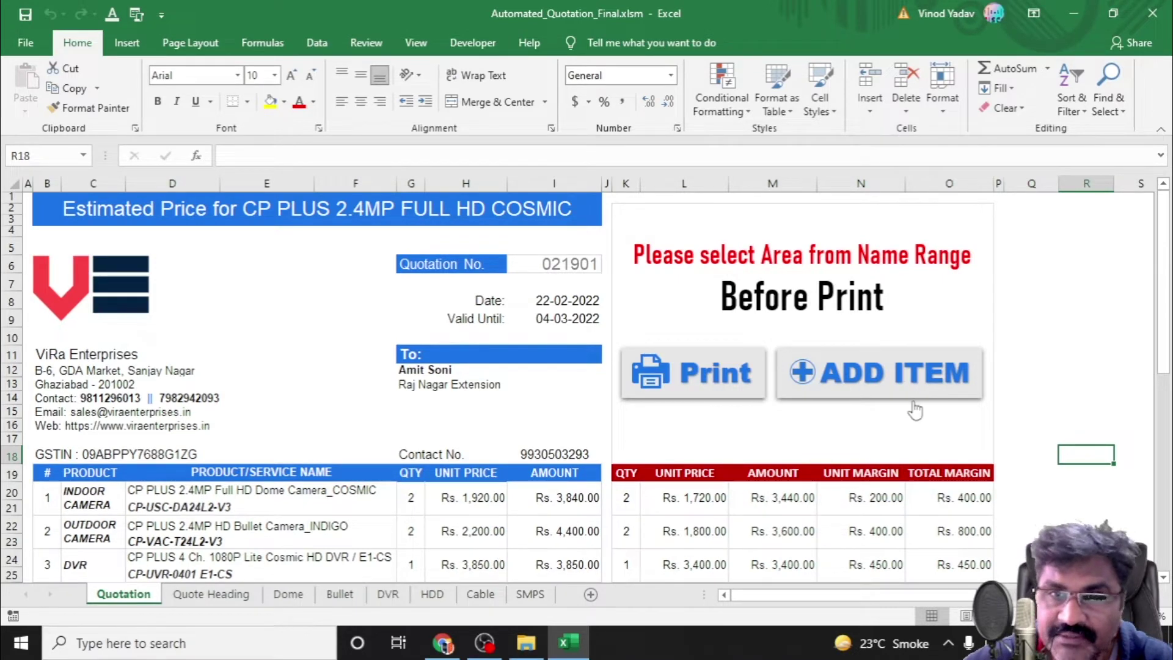
scroll(649, 433, down, 5)
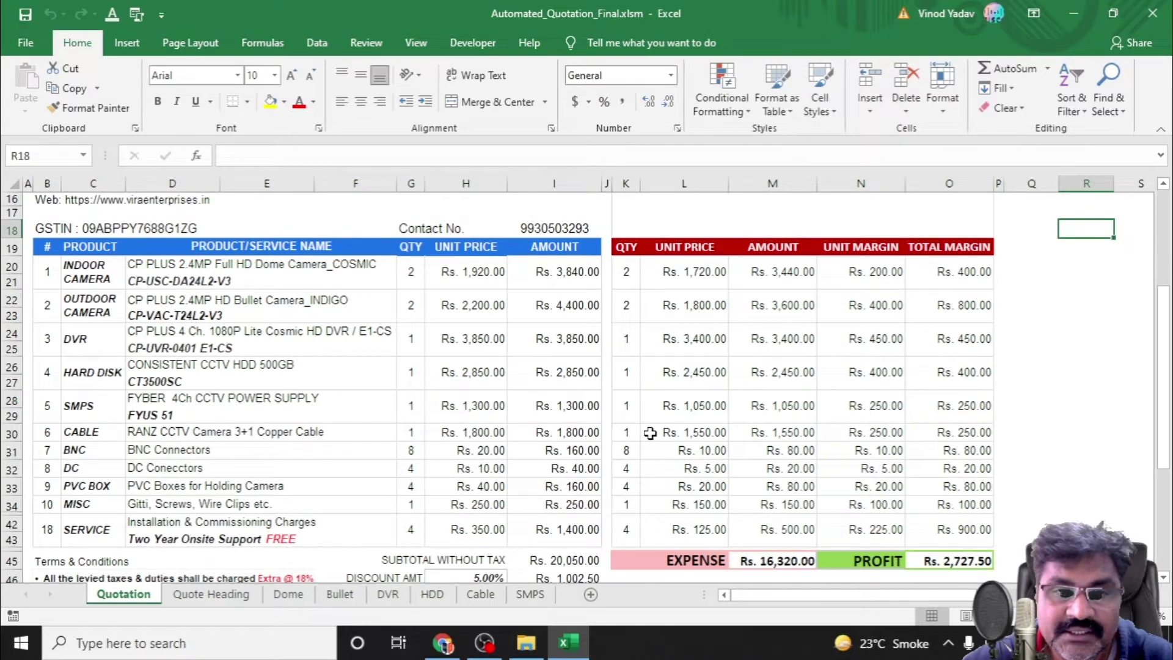
scroll(649, 434, up, 5)
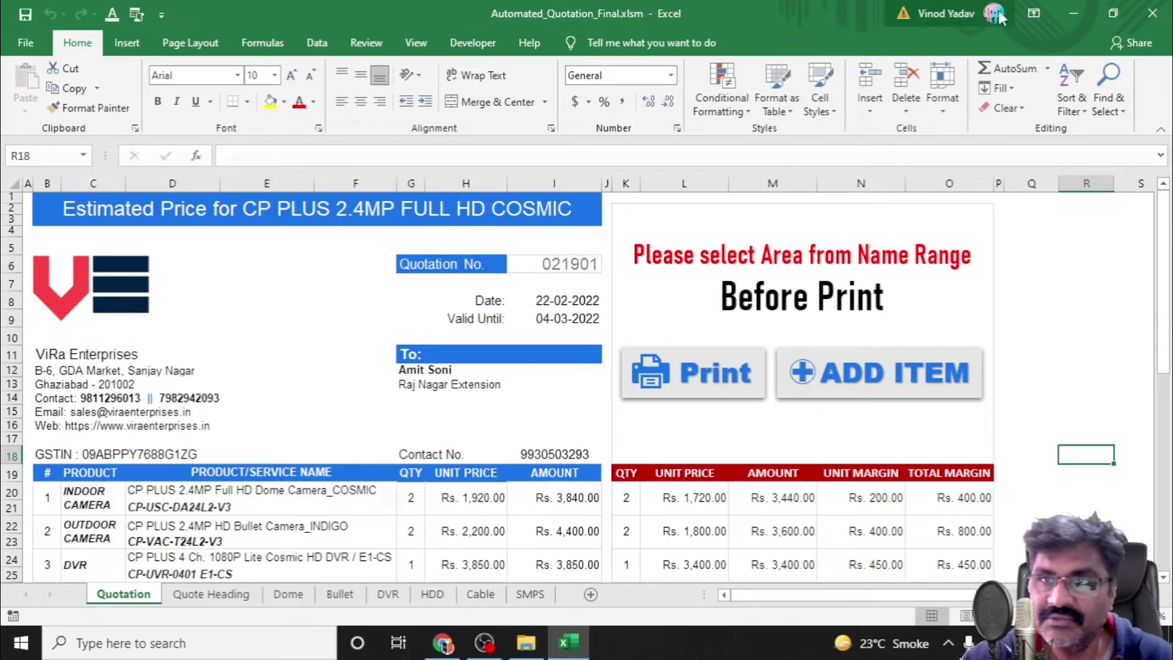
click(1070, 7)
click(547, 241)
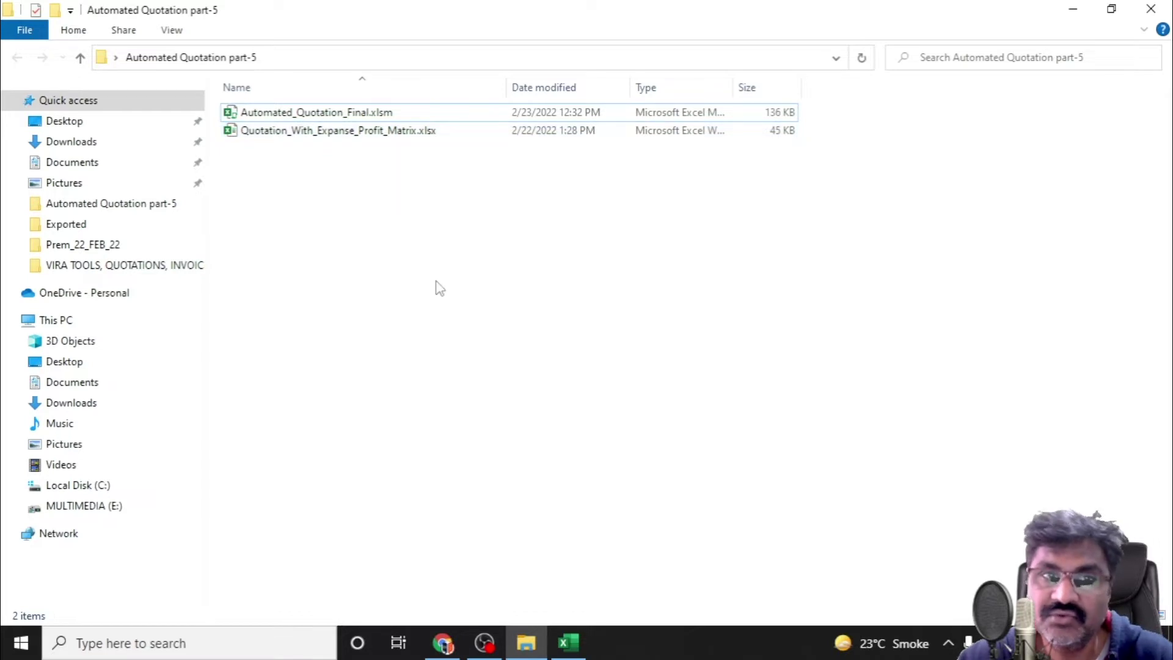
click(391, 116)
click(400, 247)
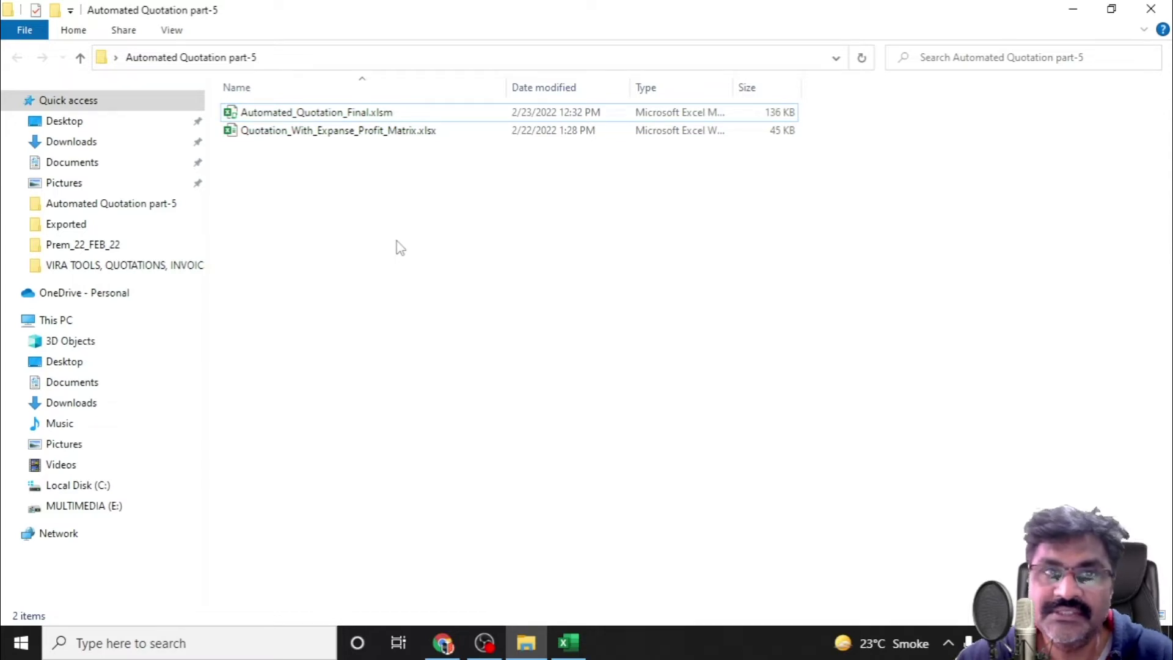
click(1074, 9)
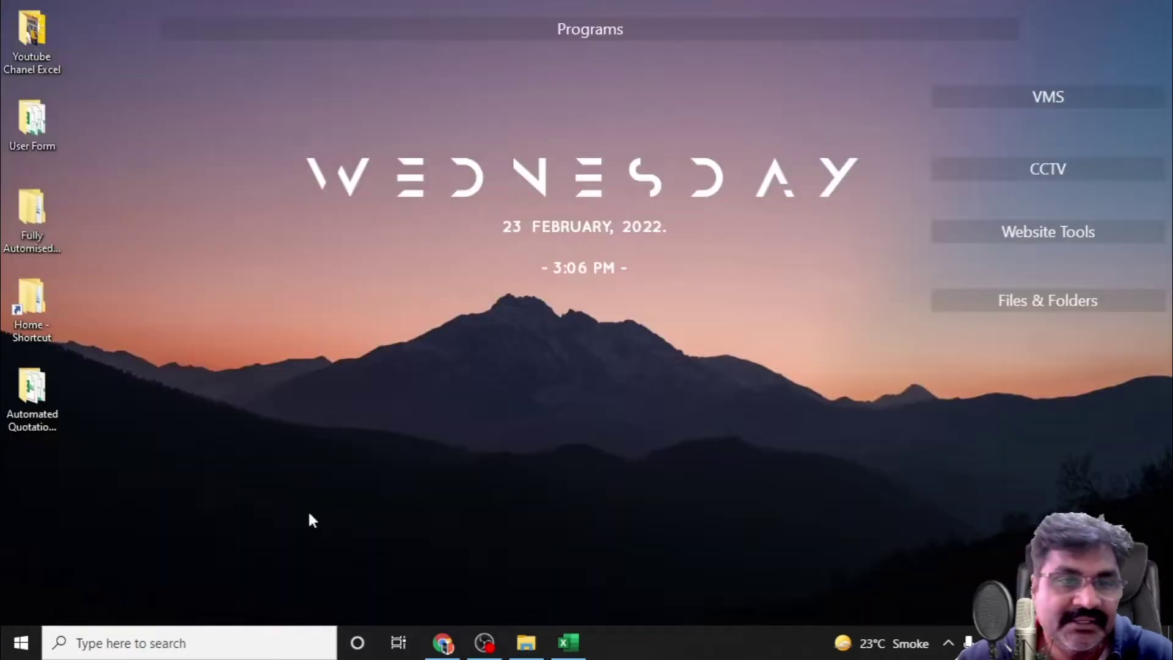
click(568, 645)
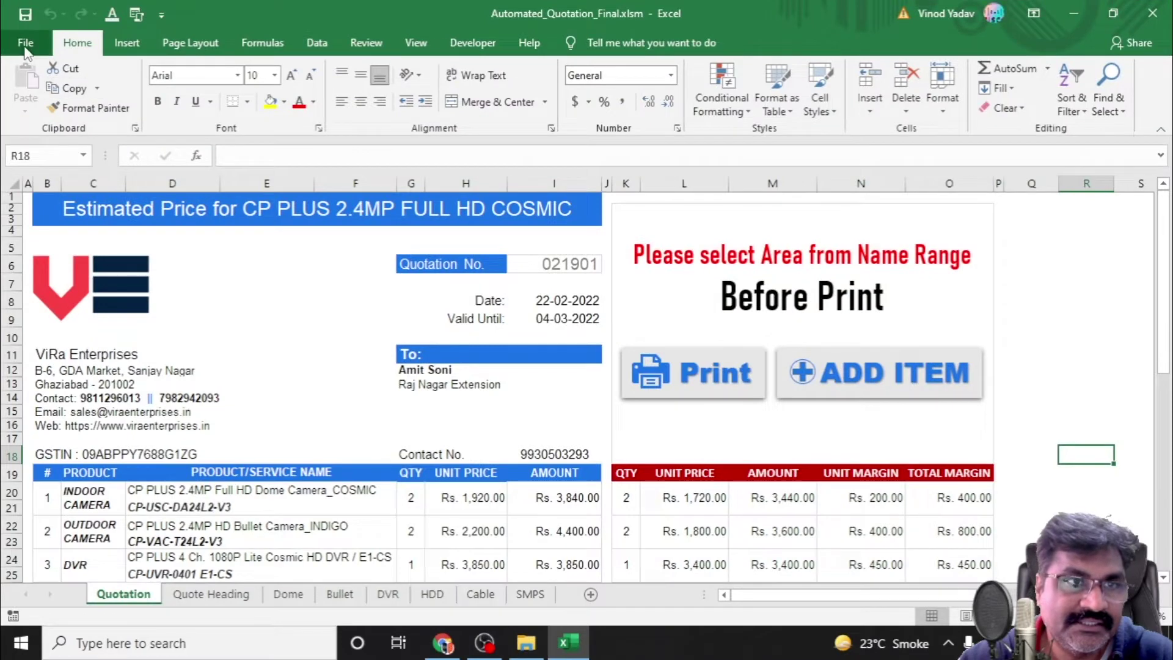
Check the Excel Macro-Enabled Workbook (*.xlsm) file type for saving into Automated Quotation part-5, and leave without saving.
click(25, 42)
click(75, 269)
click(513, 215)
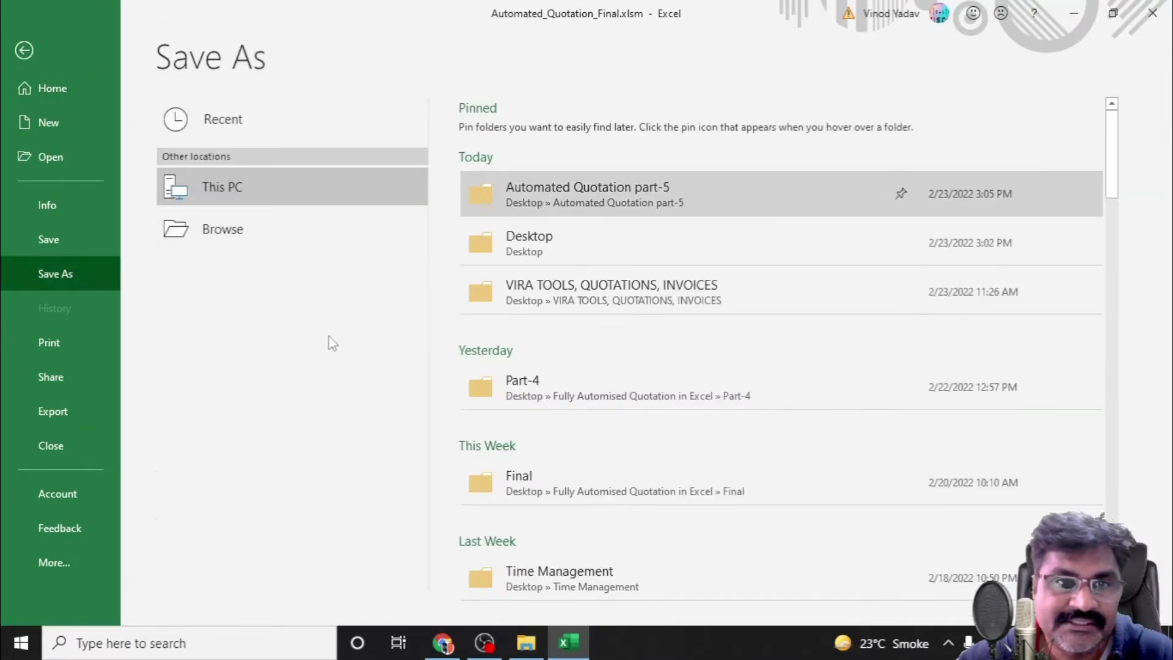
click(275, 318)
click(238, 6)
click(285, 321)
click(285, 325)
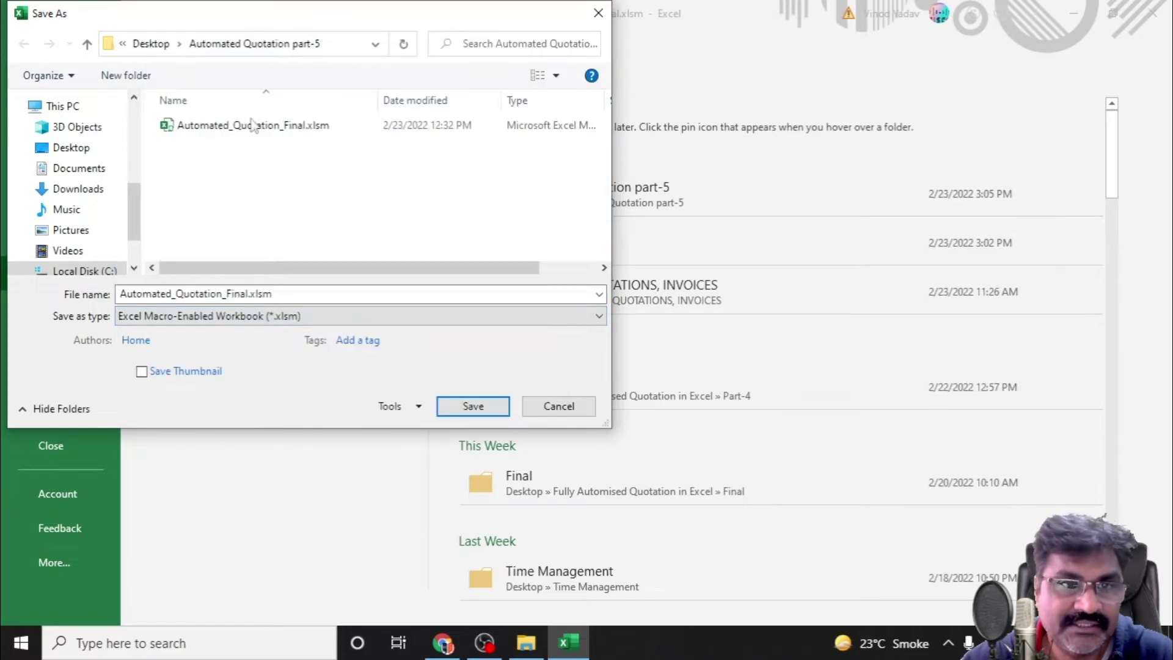
click(554, 406)
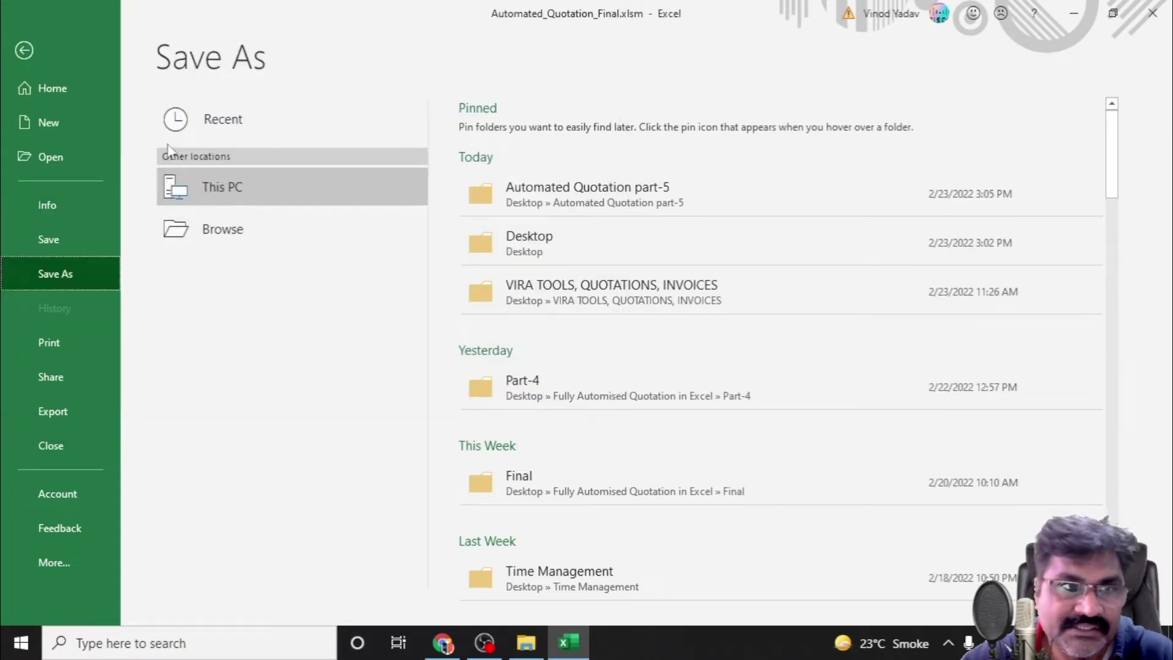
click(25, 51)
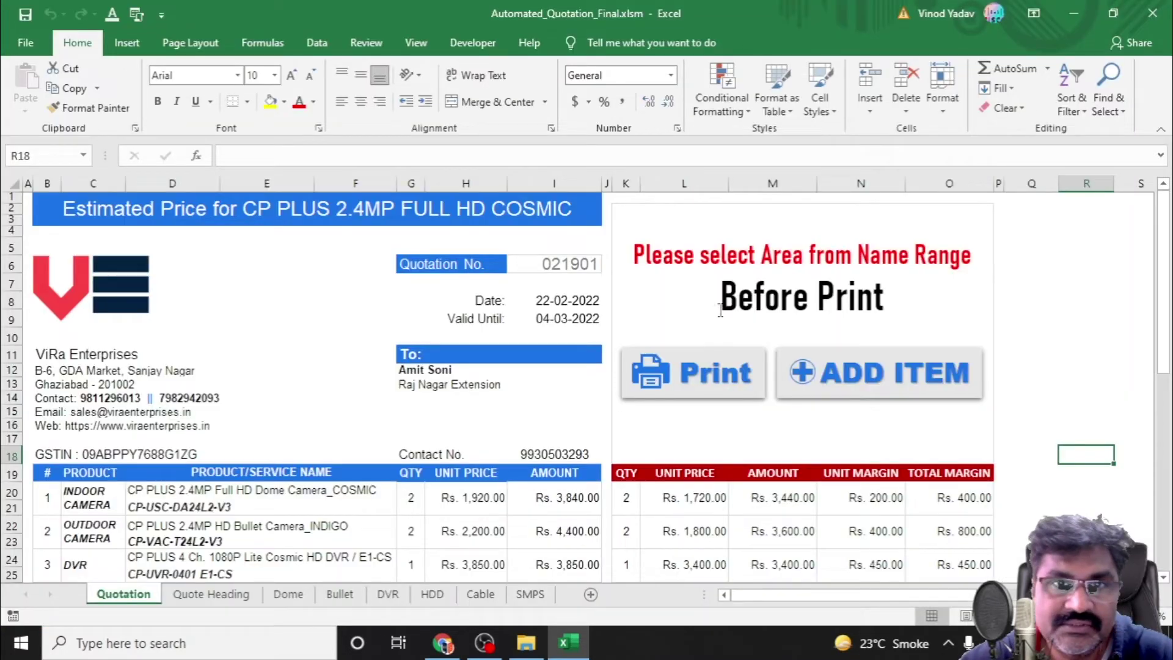
Check the Developer entry among the main tabs in the ribbon customization options, and leave without changing any option.
click(480, 47)
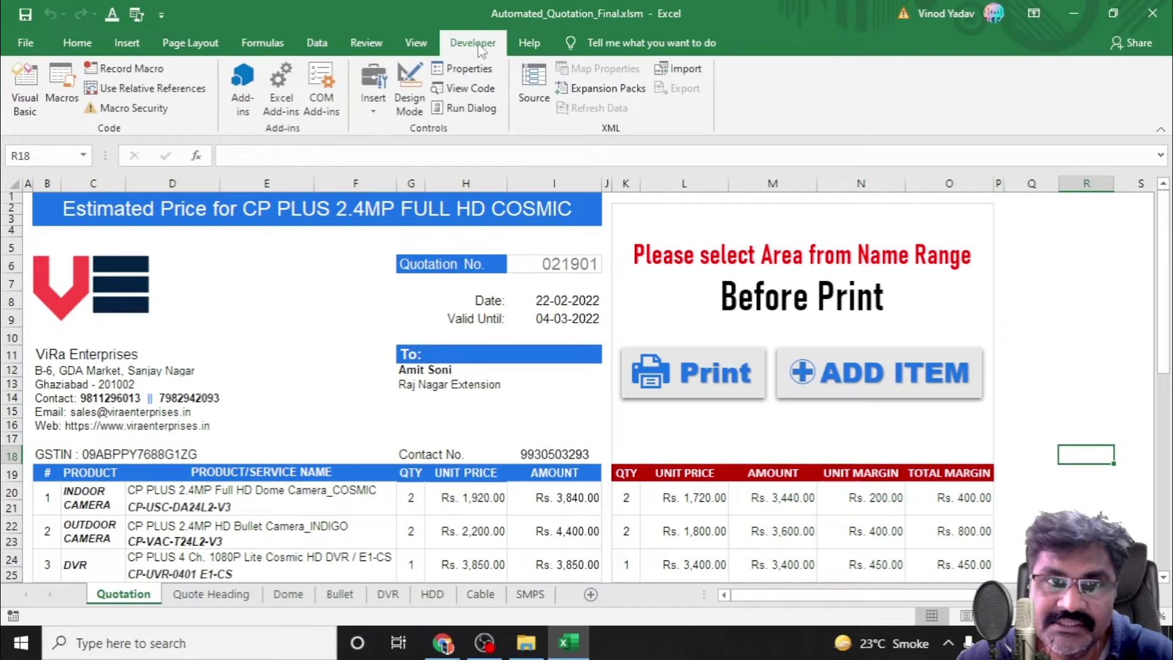
click(80, 52)
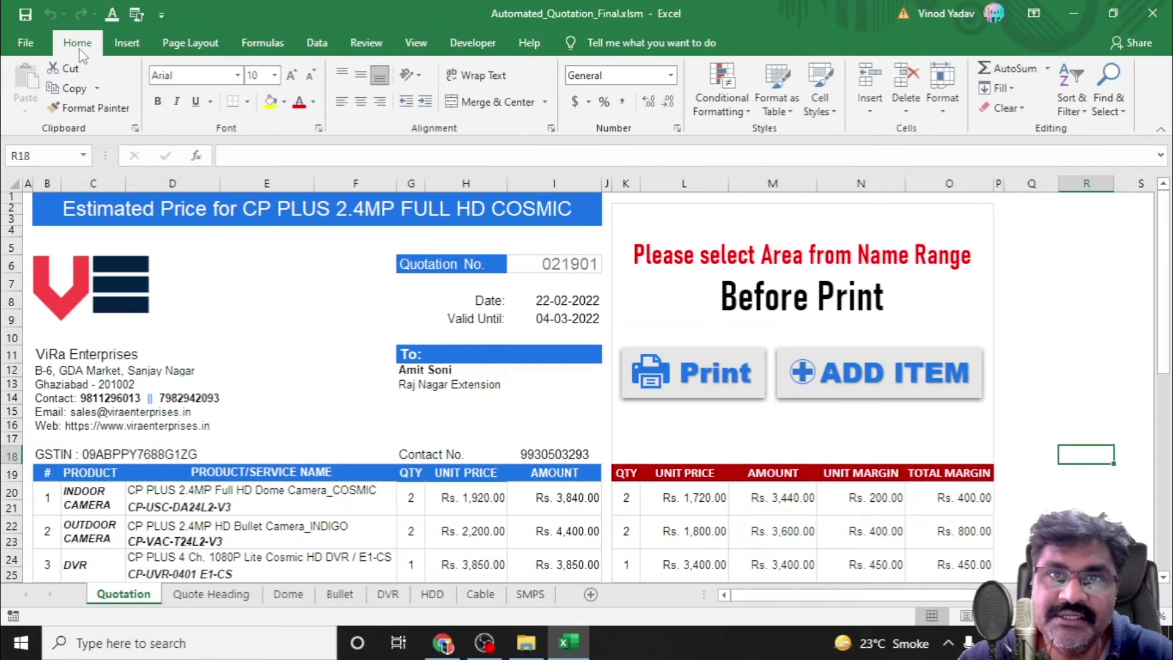
click(23, 44)
click(61, 559)
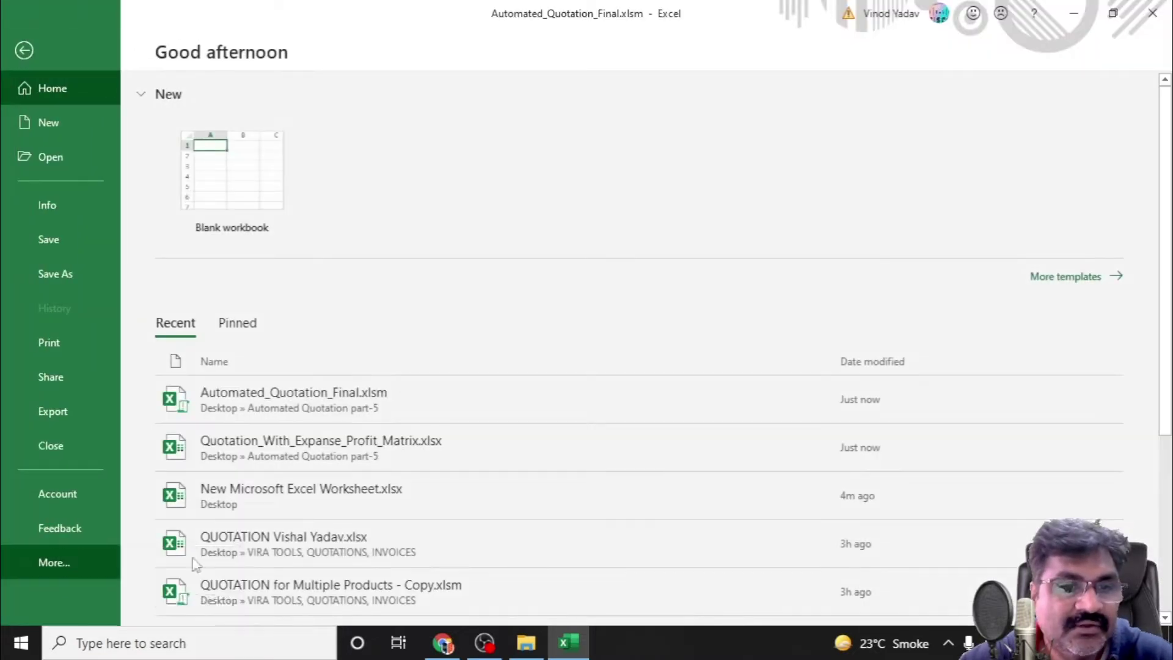
click(184, 559)
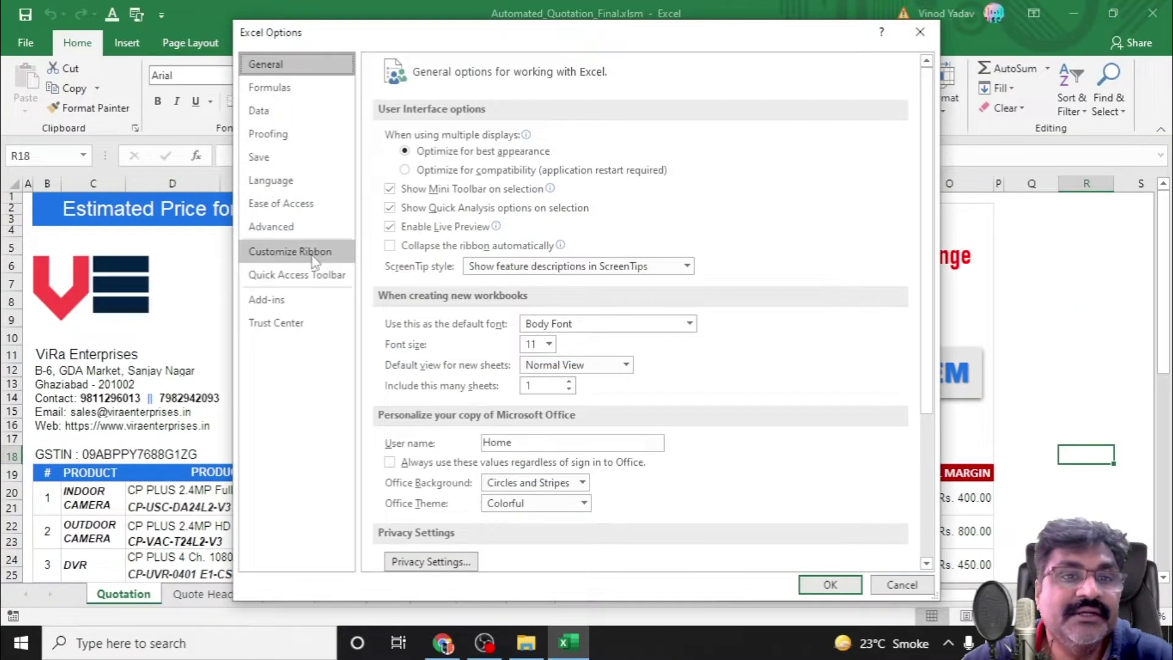
click(313, 256)
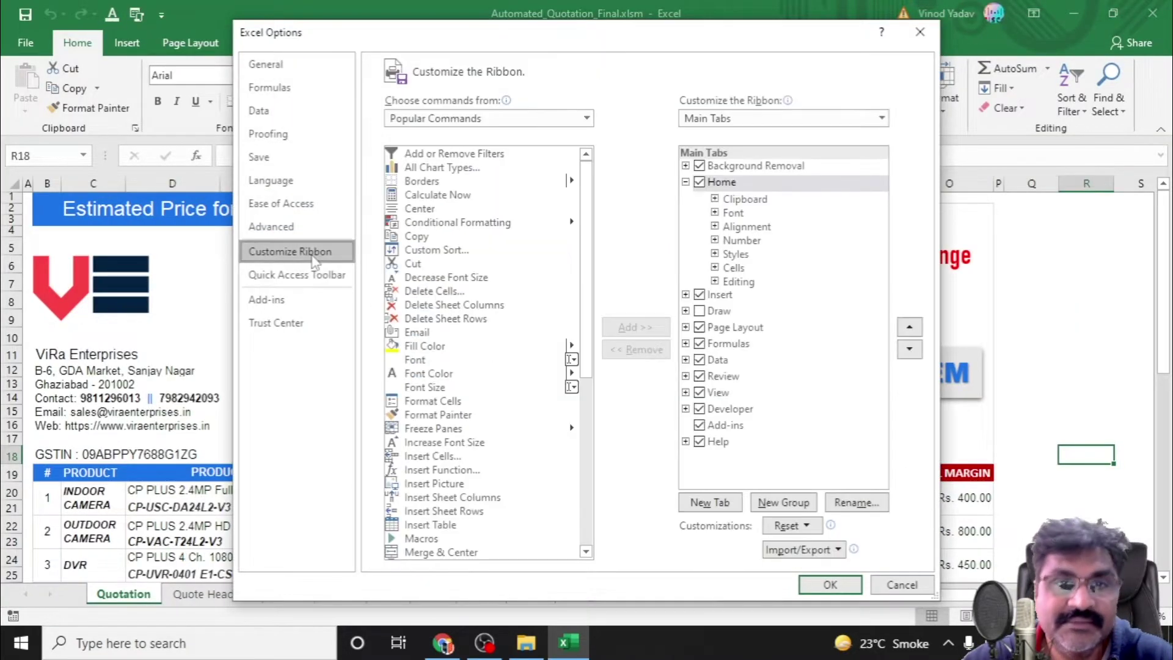
click(721, 411)
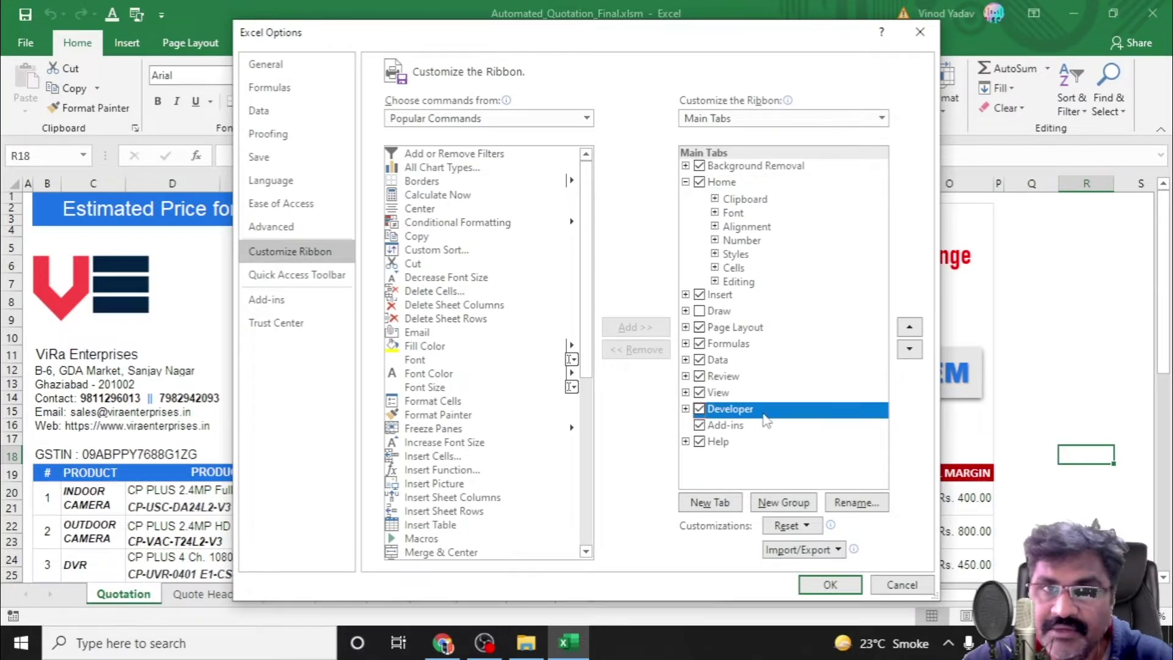
click(896, 586)
click(1062, 338)
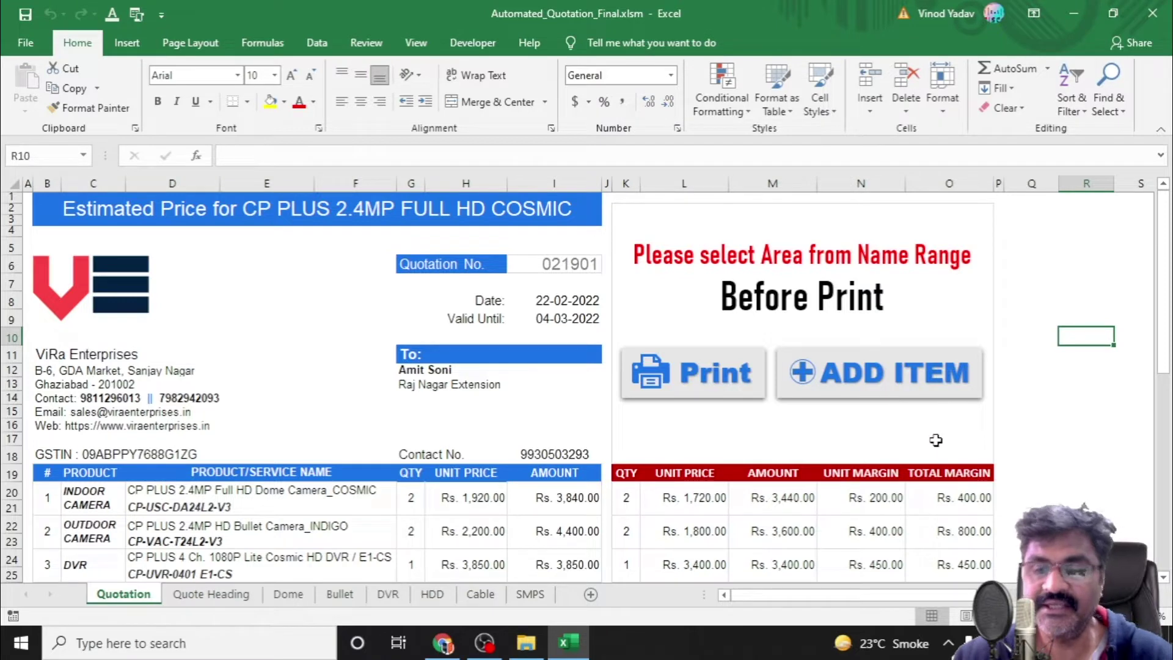
Draw a rectangle about 0.52 by 1.53 inches in the empty cells beside the print panel and delete it again.
click(129, 44)
click(218, 113)
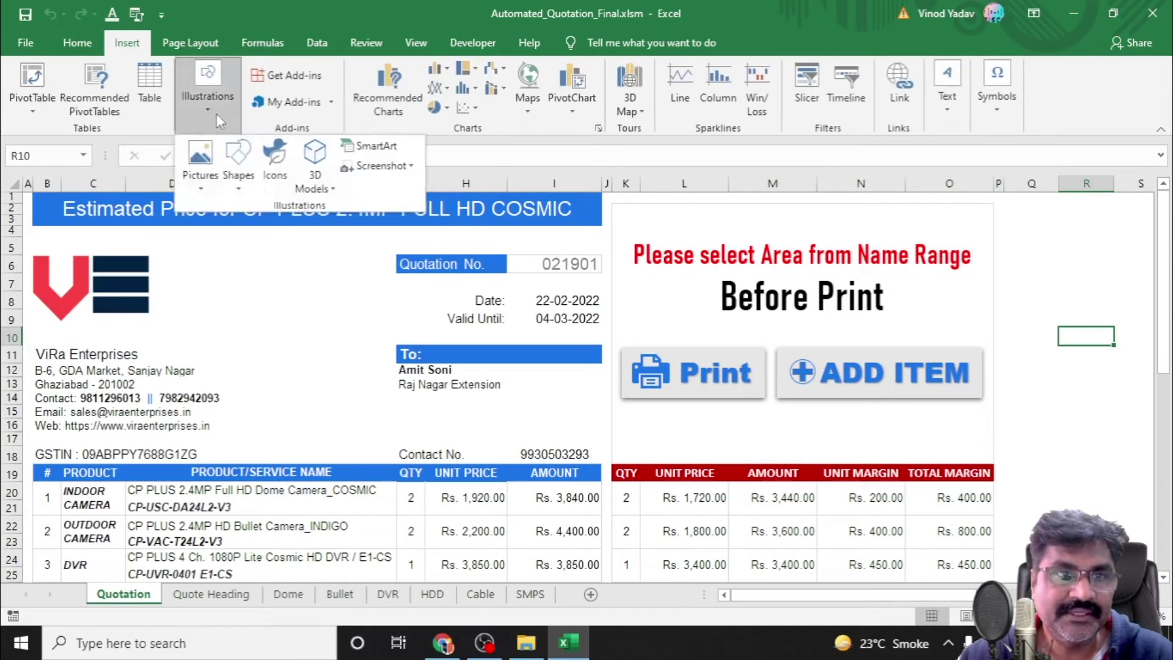
click(239, 165)
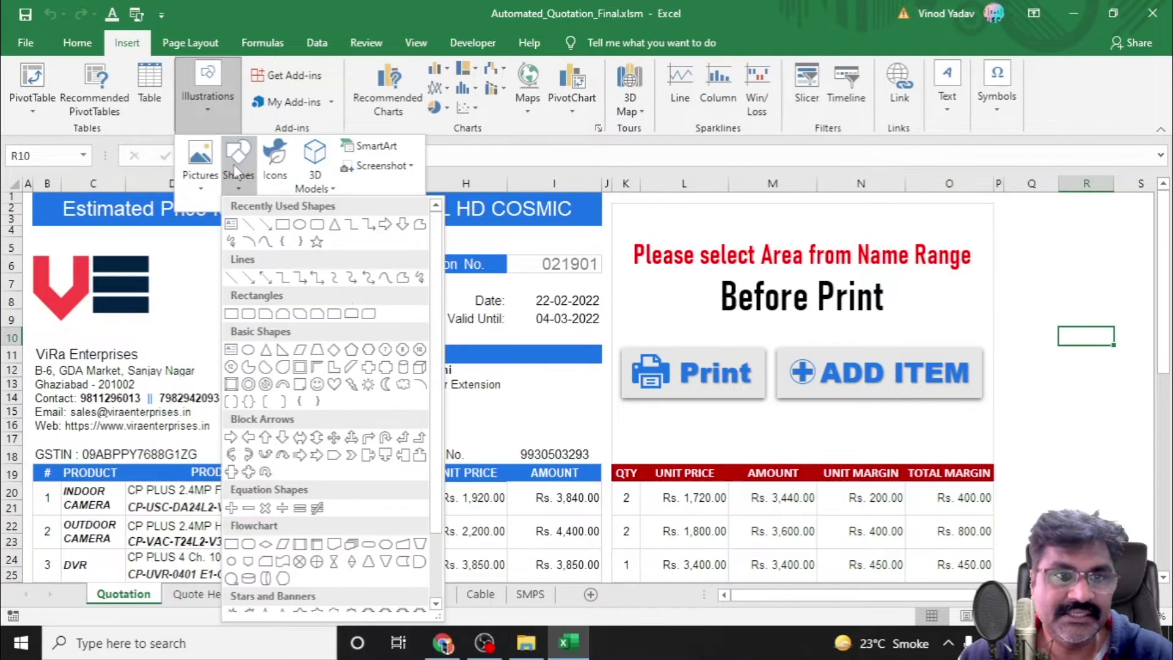
click(282, 226)
mouse_move(1016, 231)
mouse_down()
mouse_move(1021, 269)
mouse_move(1142, 275)
mouse_up()
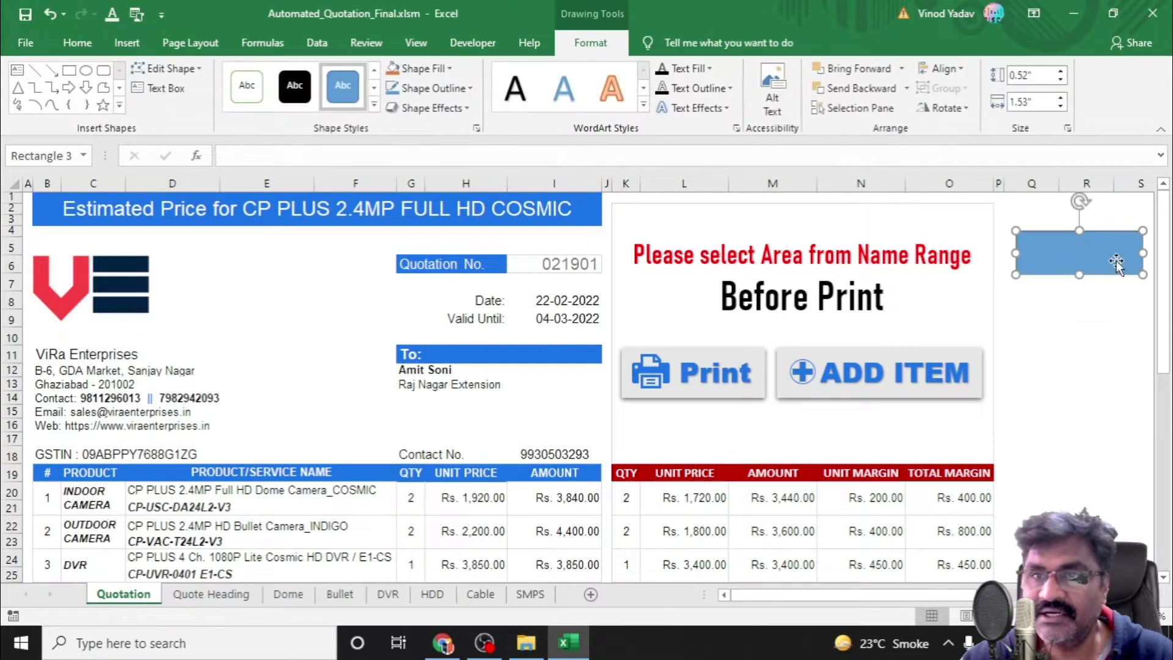
click(1084, 358)
click(1063, 270)
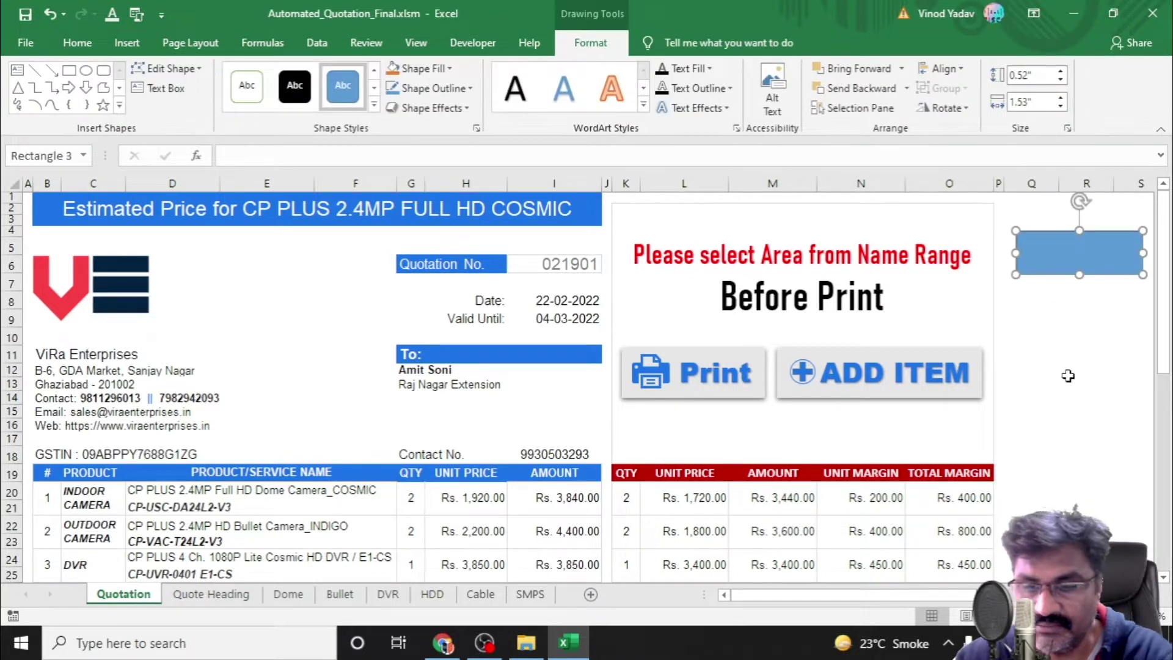
key(Delete)
click(1068, 428)
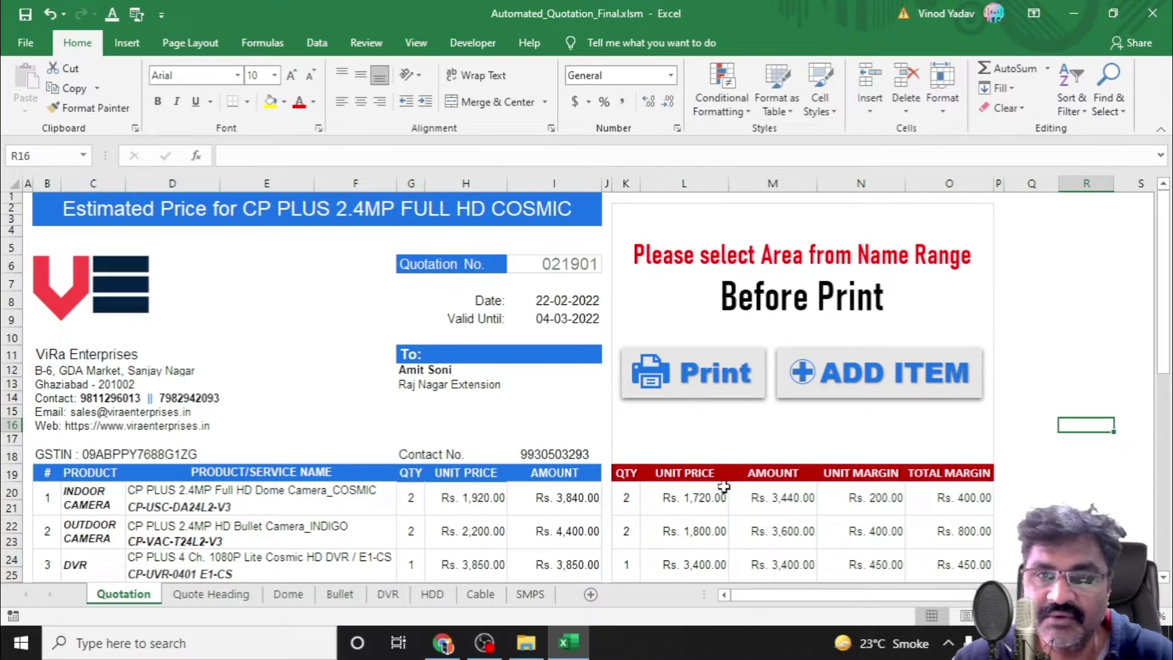
Examine the macro assignment of the Print and ADD ITEM buttons without assigning any macro.
right_click(724, 396)
click(788, 322)
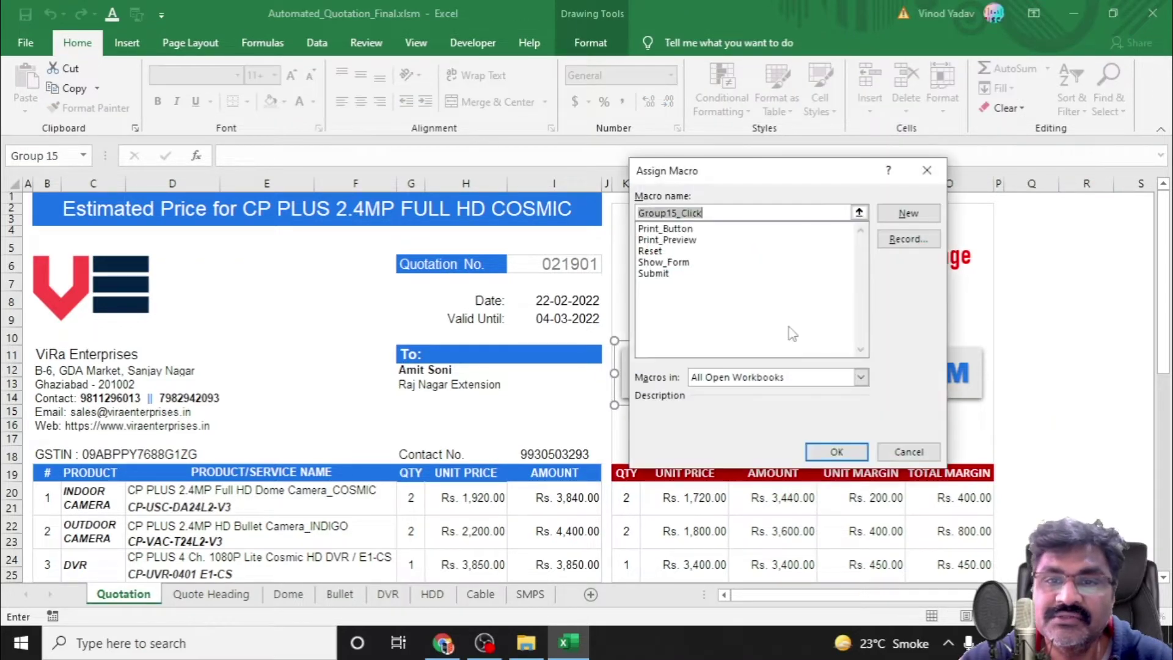
click(913, 452)
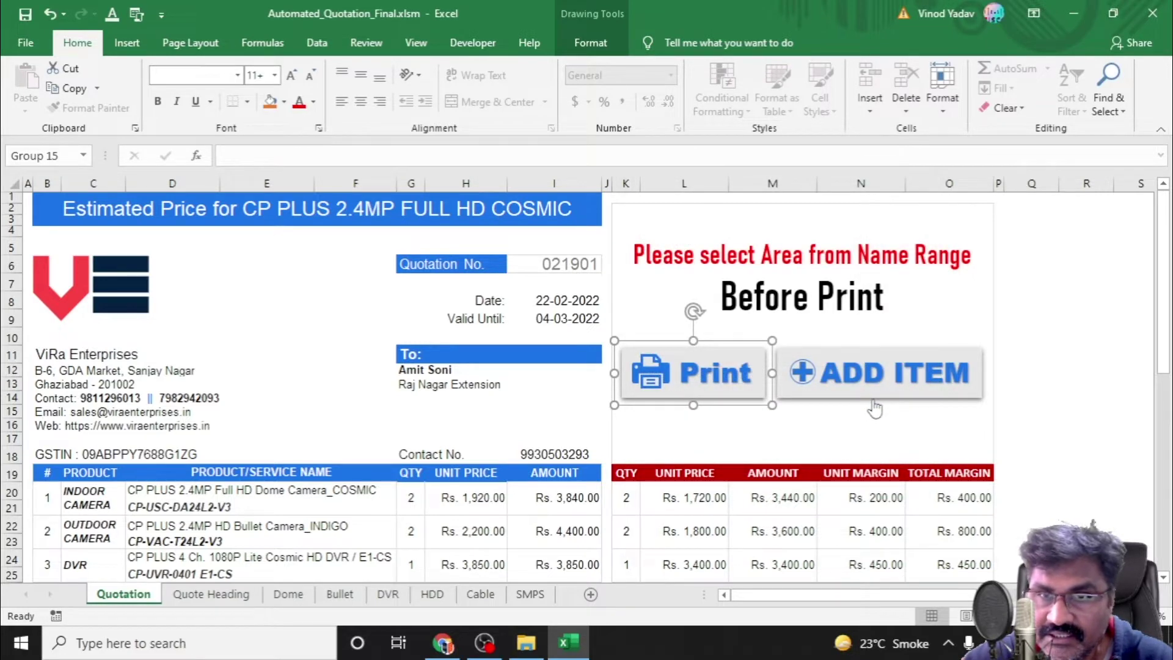
right_click(877, 406)
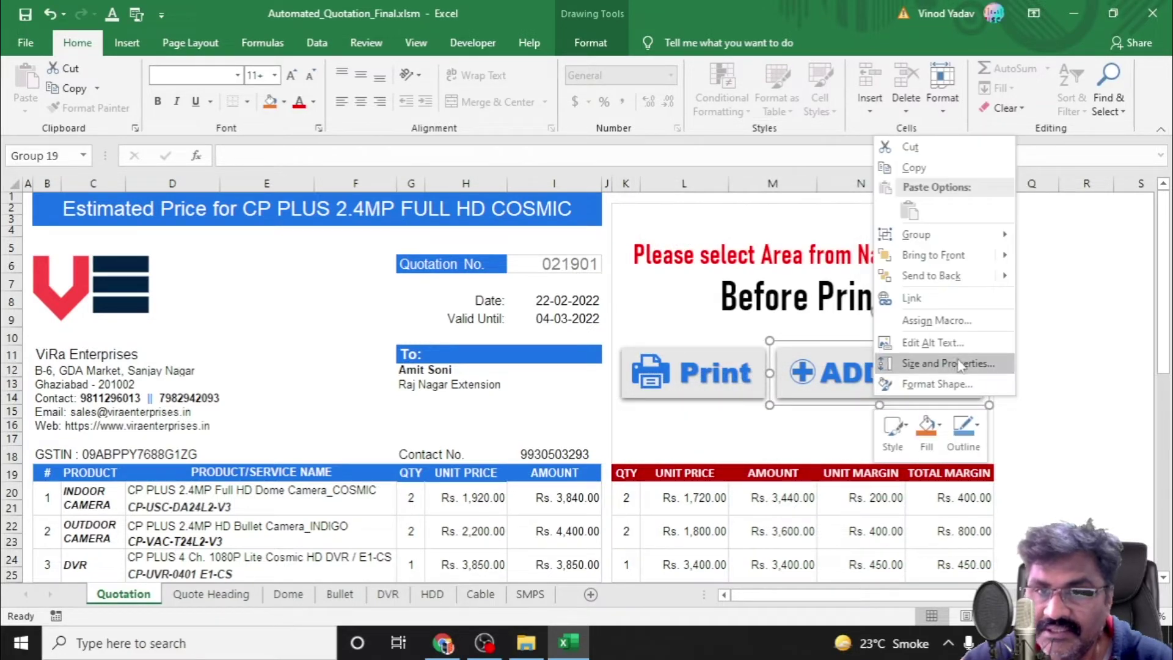
click(967, 320)
click(1077, 442)
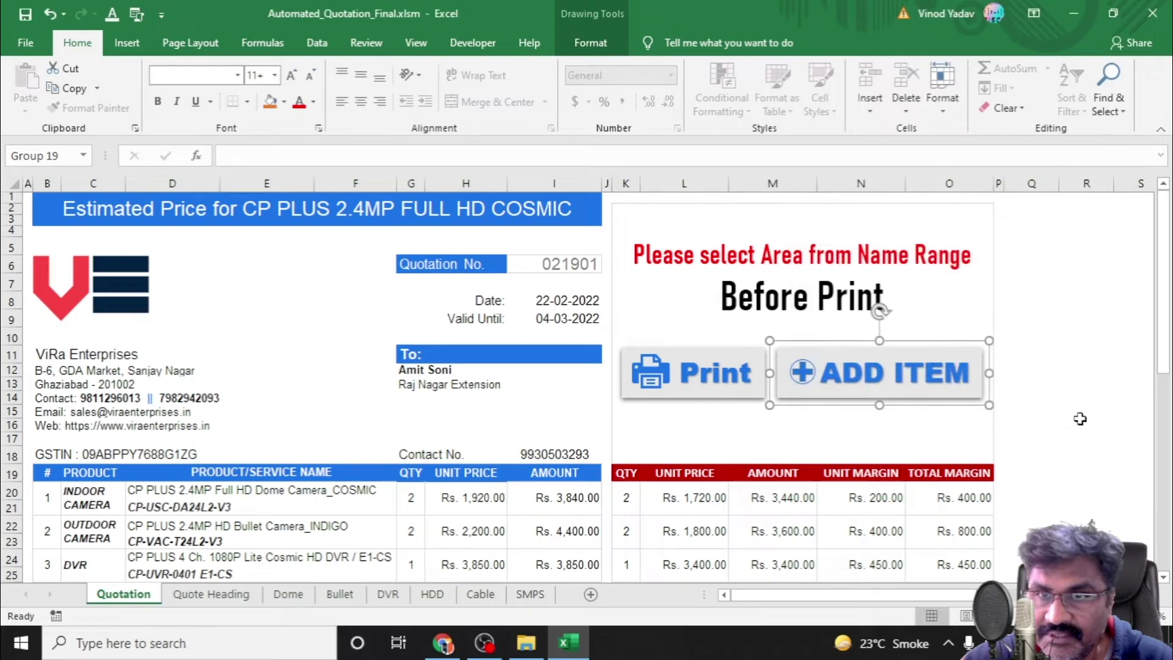
click(1066, 385)
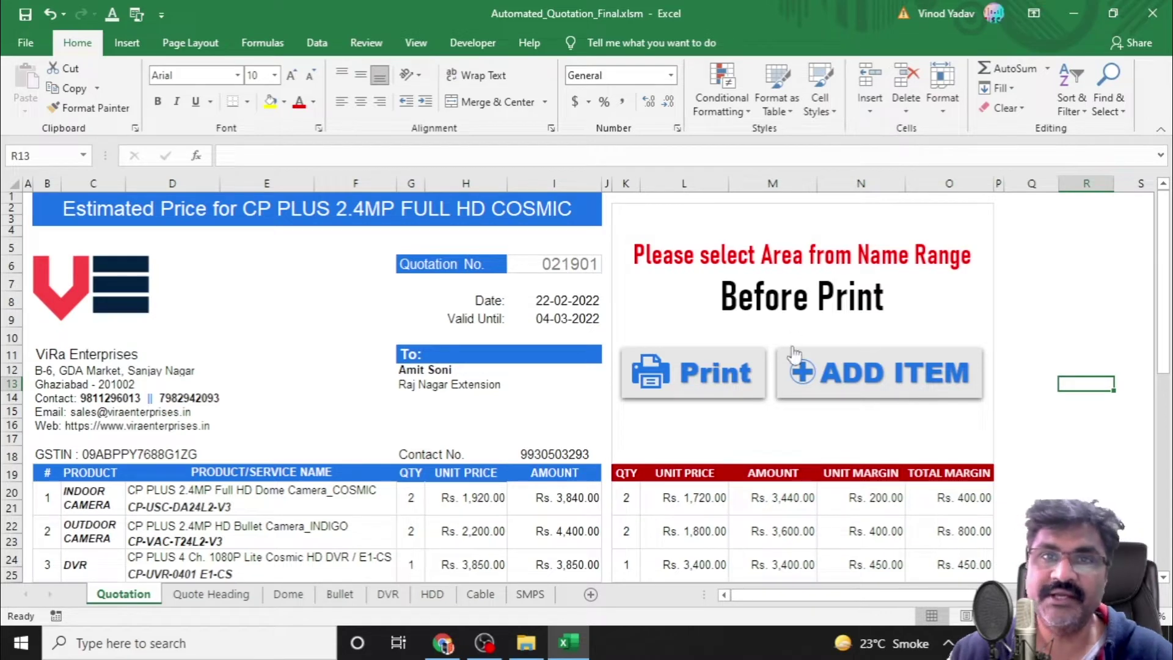
Open the Visual Basic editor, expand the project's forms, and open frmForm to inspect it.
click(470, 42)
click(34, 111)
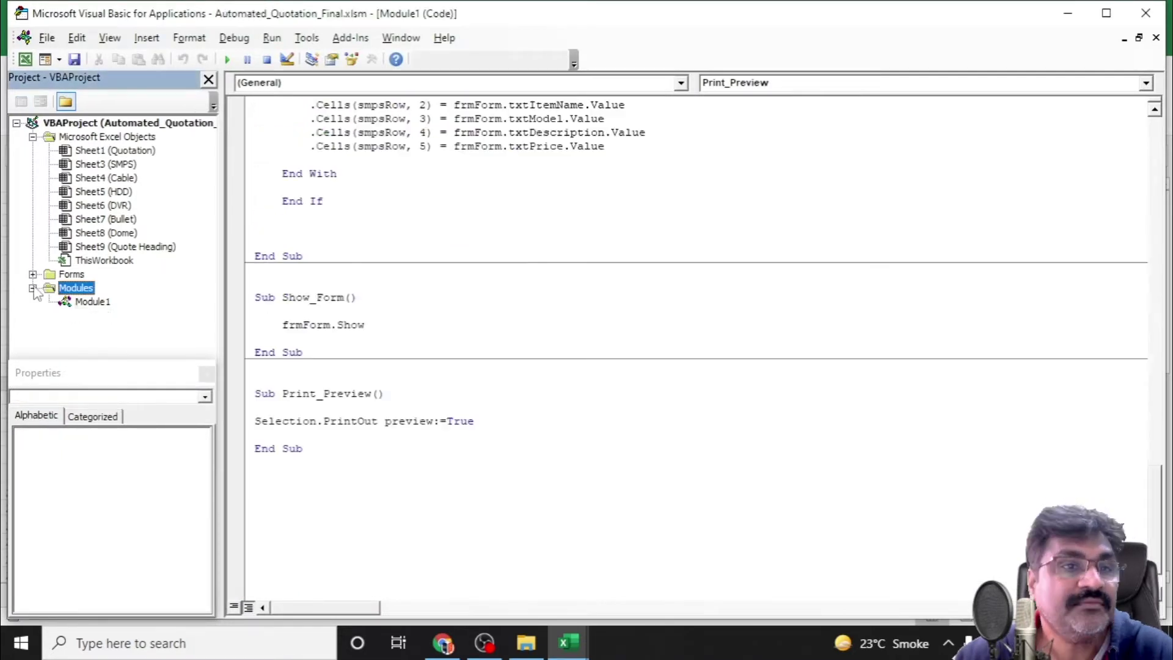
click(34, 275)
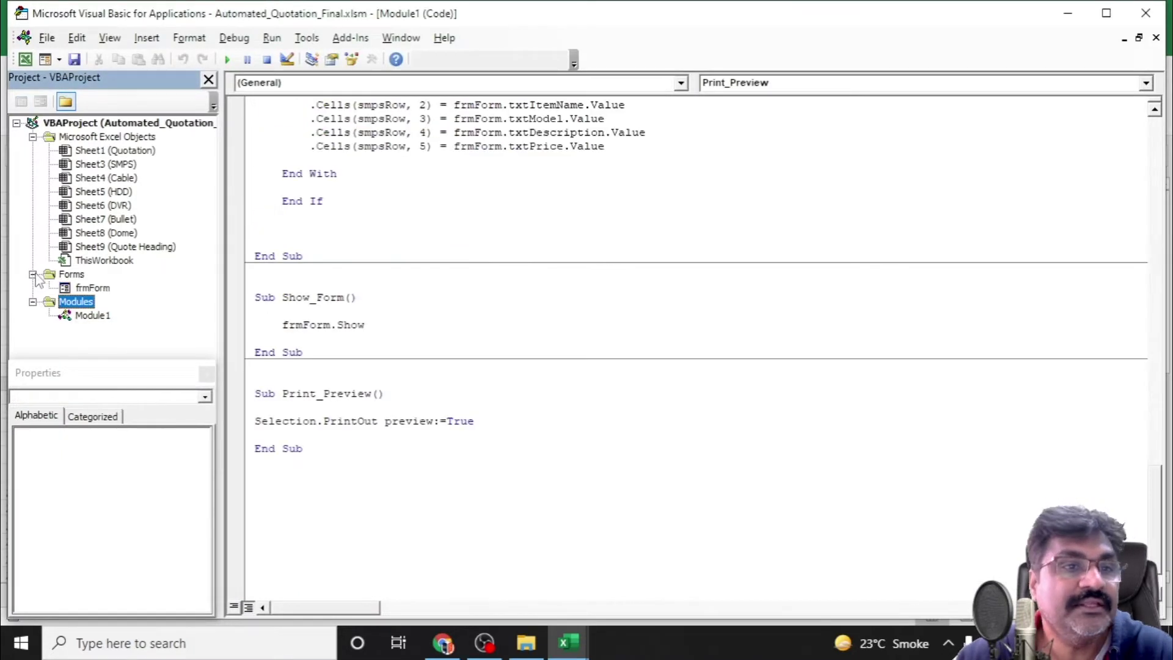
click(99, 291)
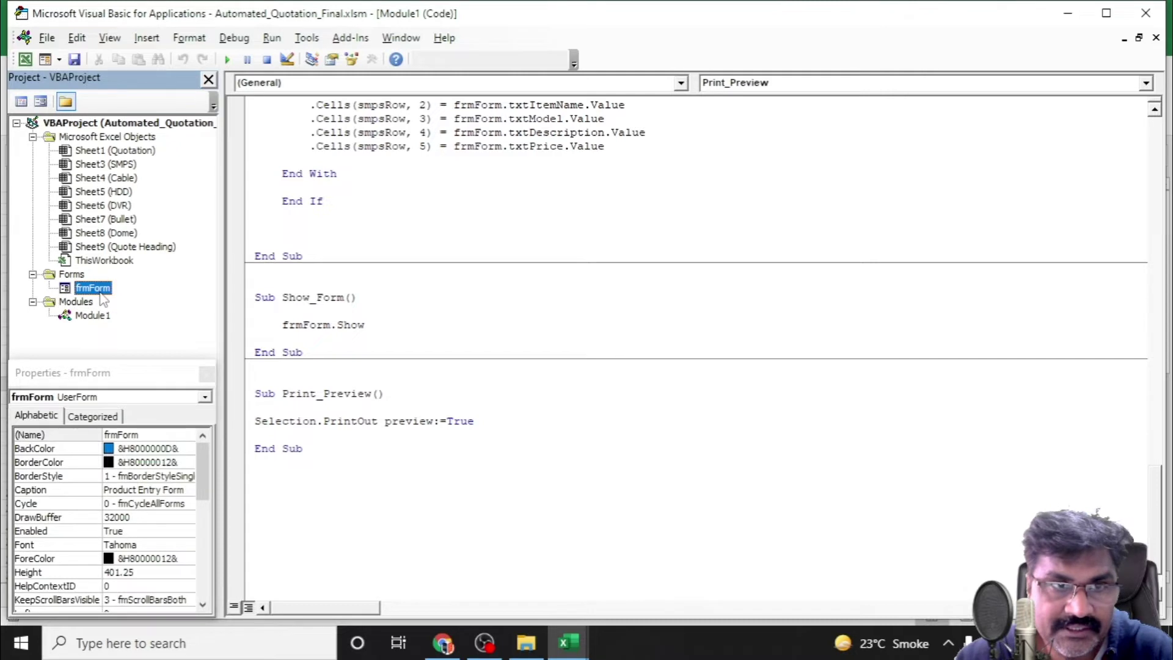
double_click(101, 294)
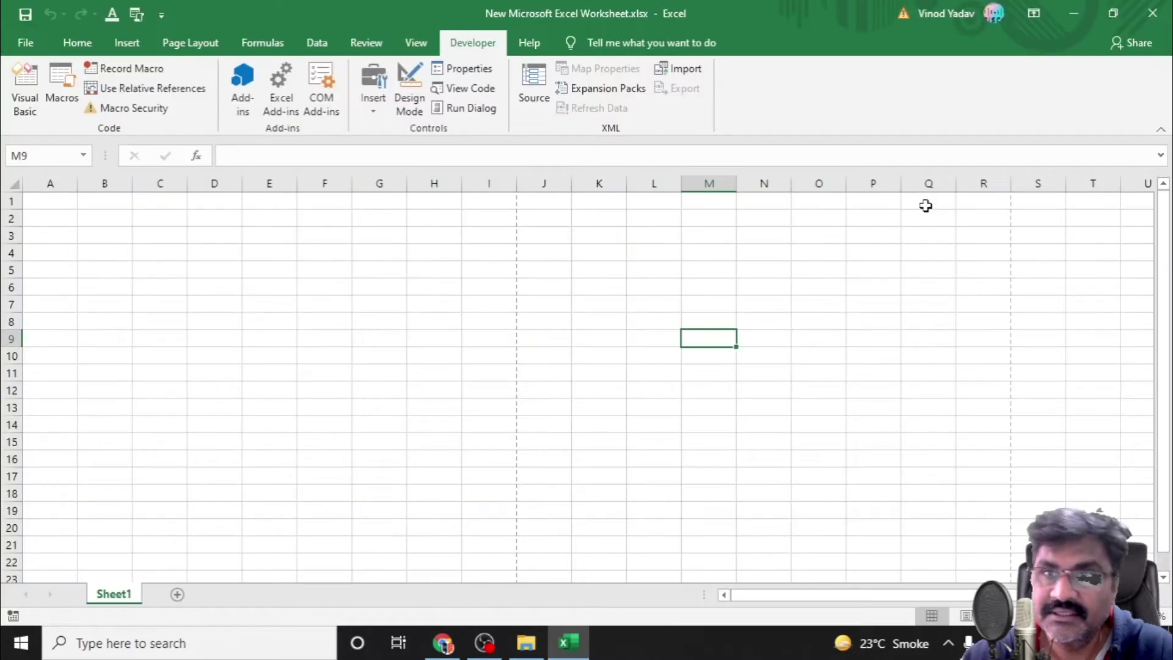
Close the blank workbook New Microsoft Excel Worksheet.xlsx.
click(1153, 12)
click(585, 343)
click(519, 386)
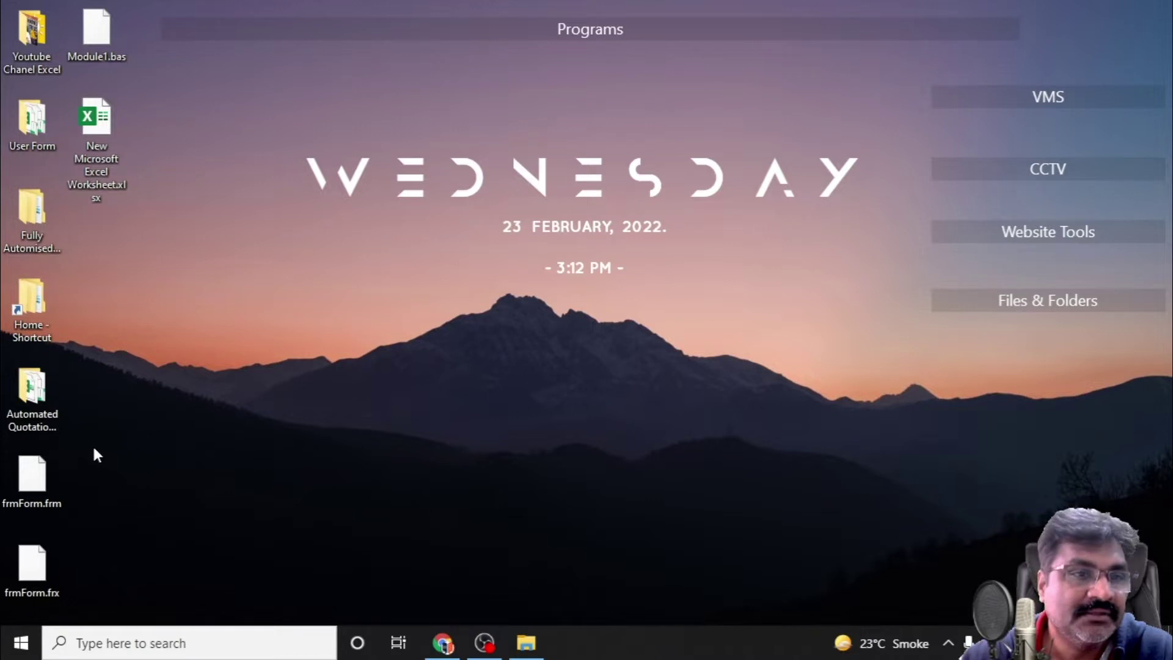
Open the workbook Automated_Quotation_Final.xlsm and go to its Quotation sheet.
double_click(48, 385)
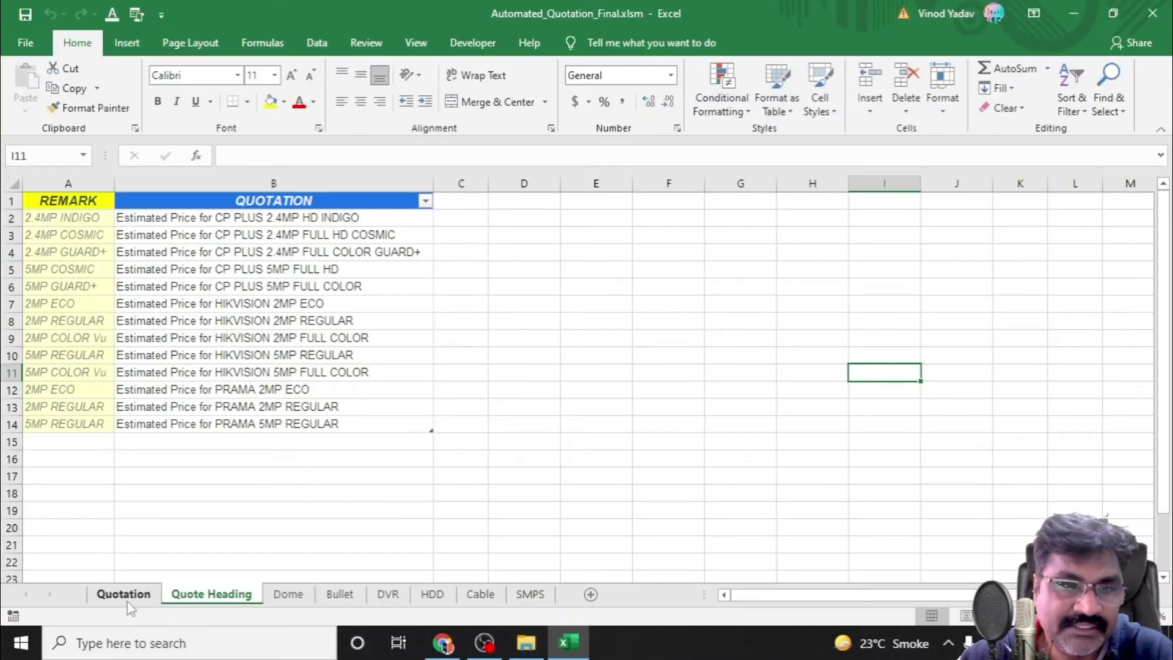
click(125, 593)
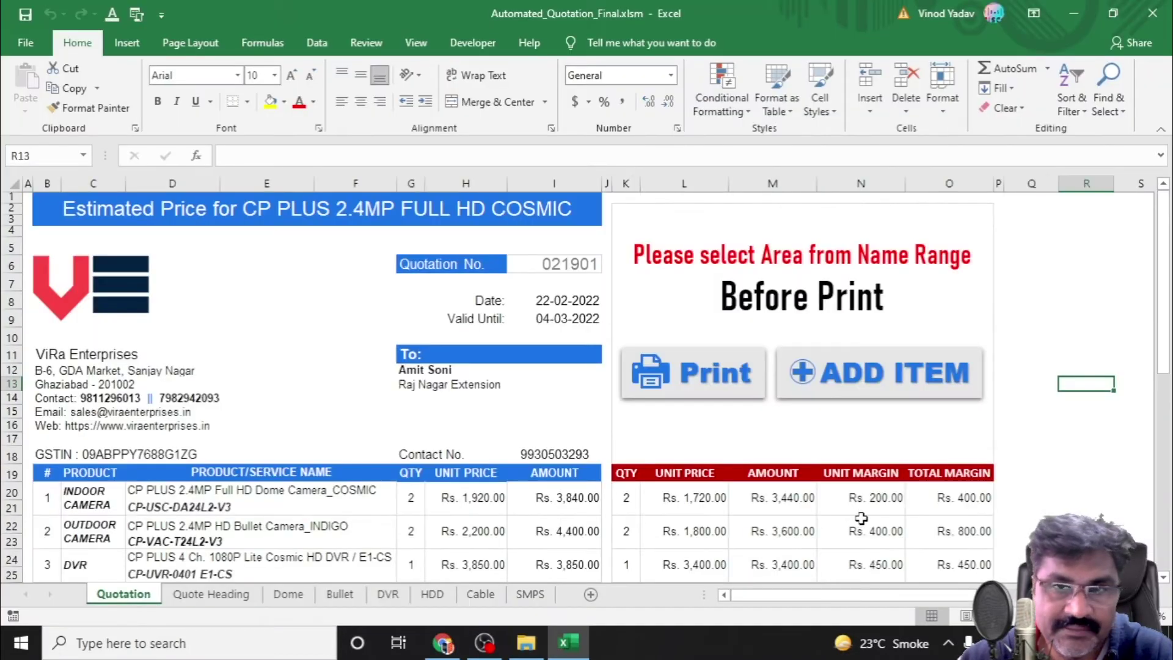
click(1093, 471)
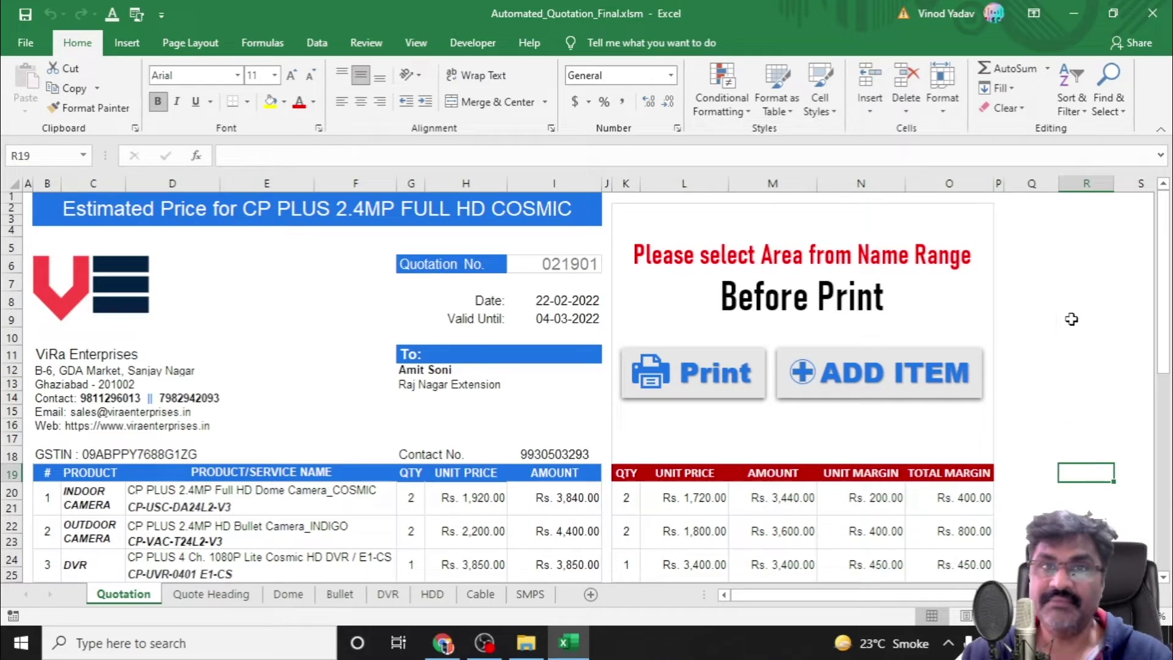
Open the product entry form with ADD ITEM and close it without adding an item.
click(868, 393)
click(736, 462)
click(582, 378)
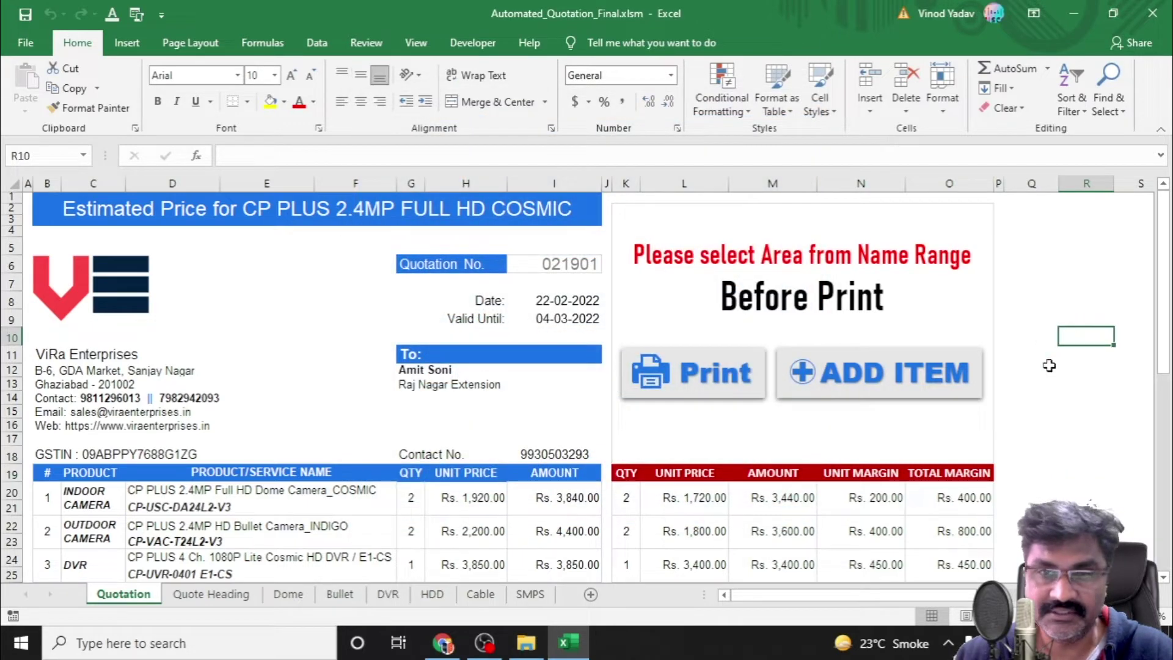
Examine the product lists on the Dome and HDD sheets, and return to the Quotation sheet.
click(289, 597)
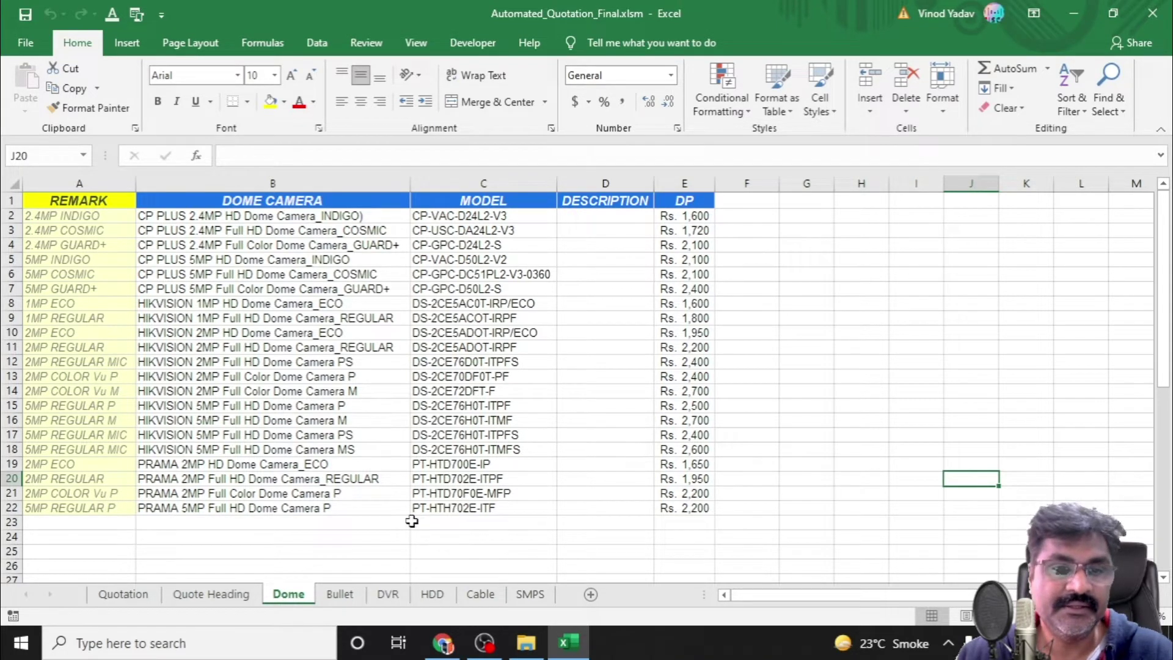
click(434, 600)
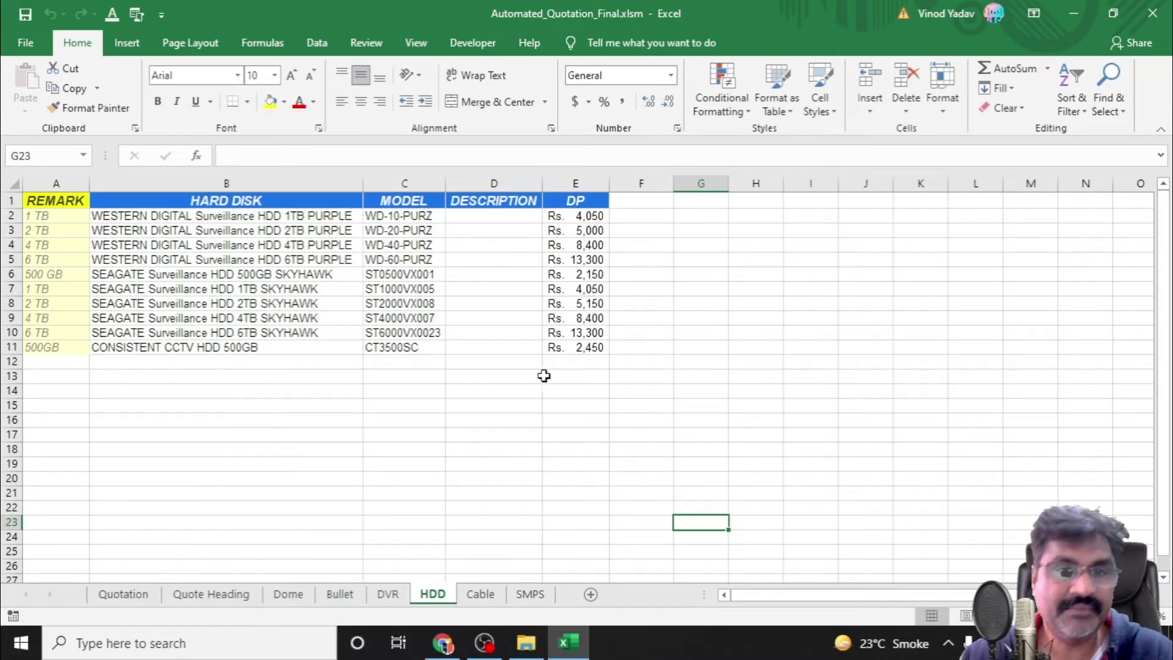
click(309, 596)
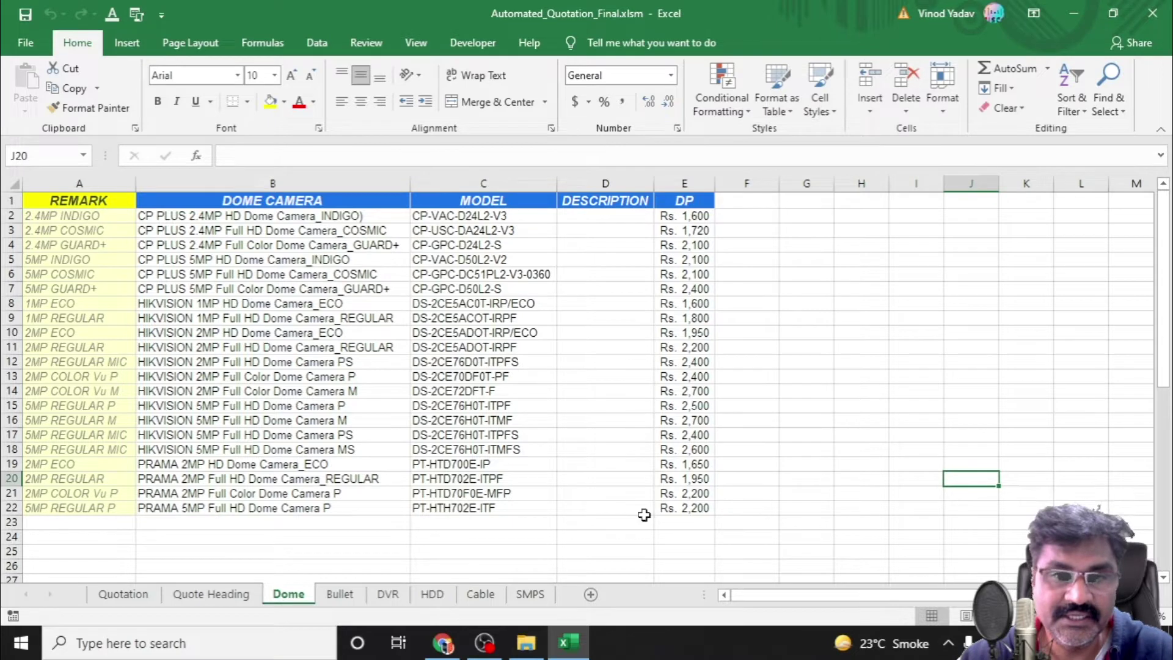
click(858, 435)
click(123, 594)
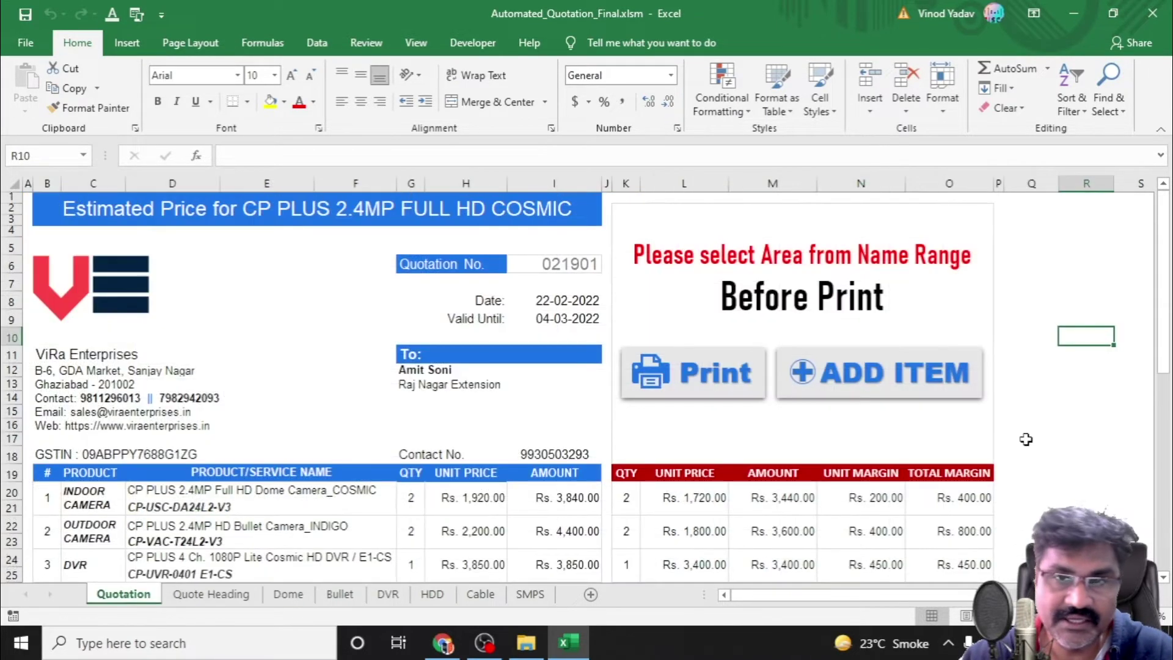
Open the product entry form with ADD ITEM and choose Dome Camera as the item type.
click(832, 390)
click(611, 204)
click(519, 228)
click(482, 273)
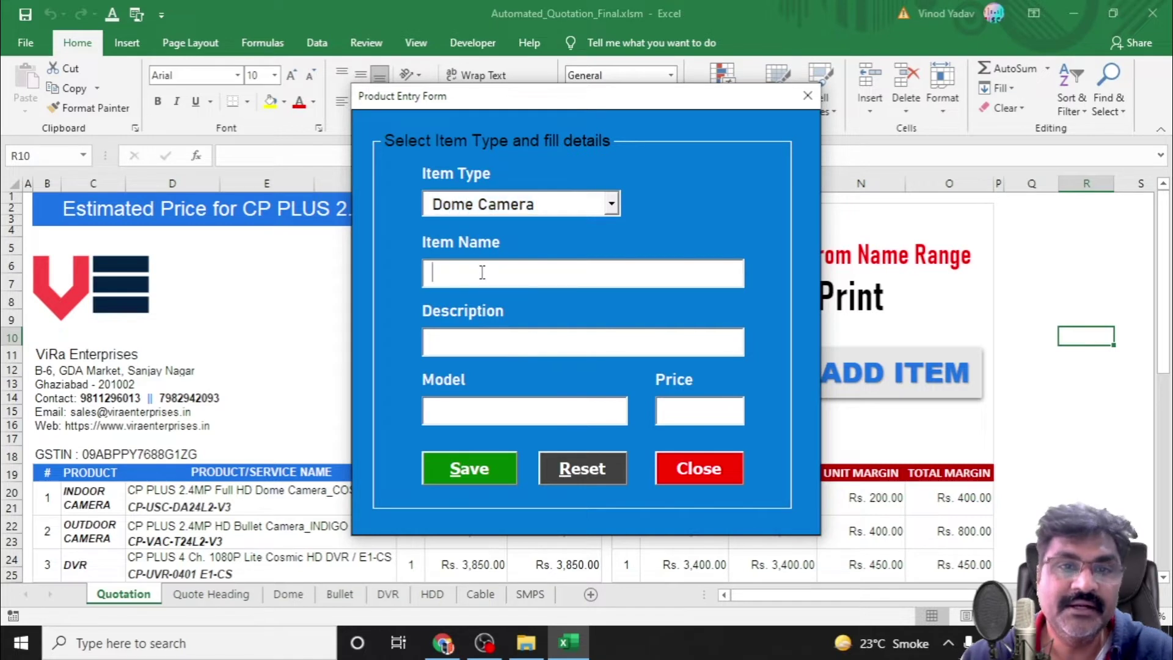
text(n)
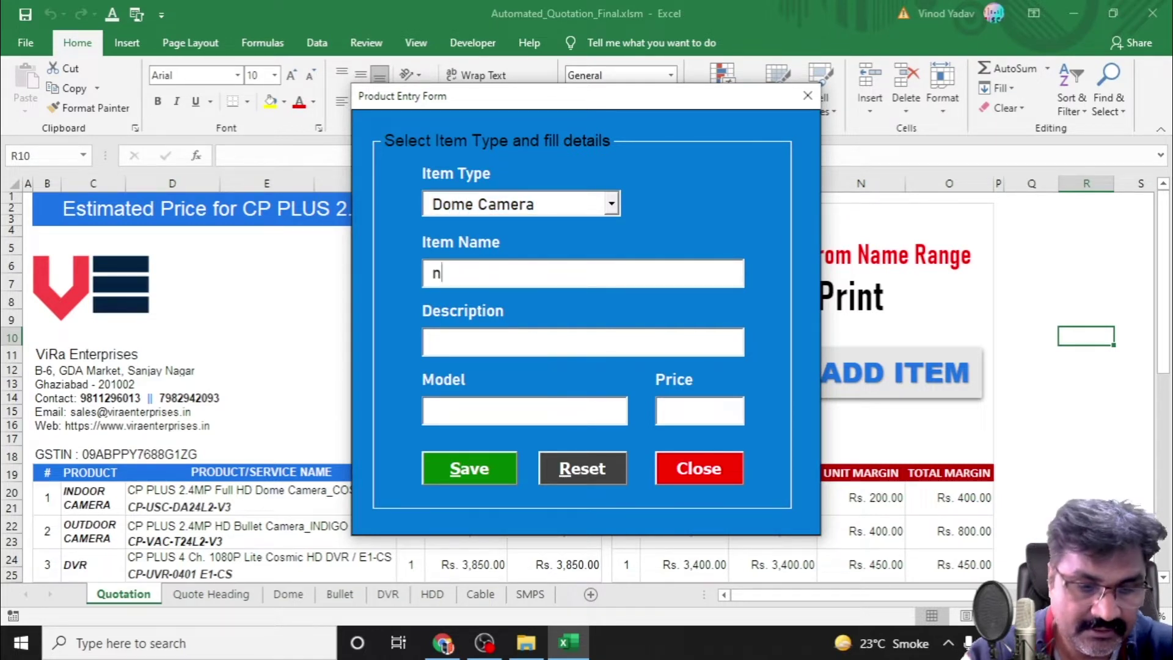
text(ew Camera)
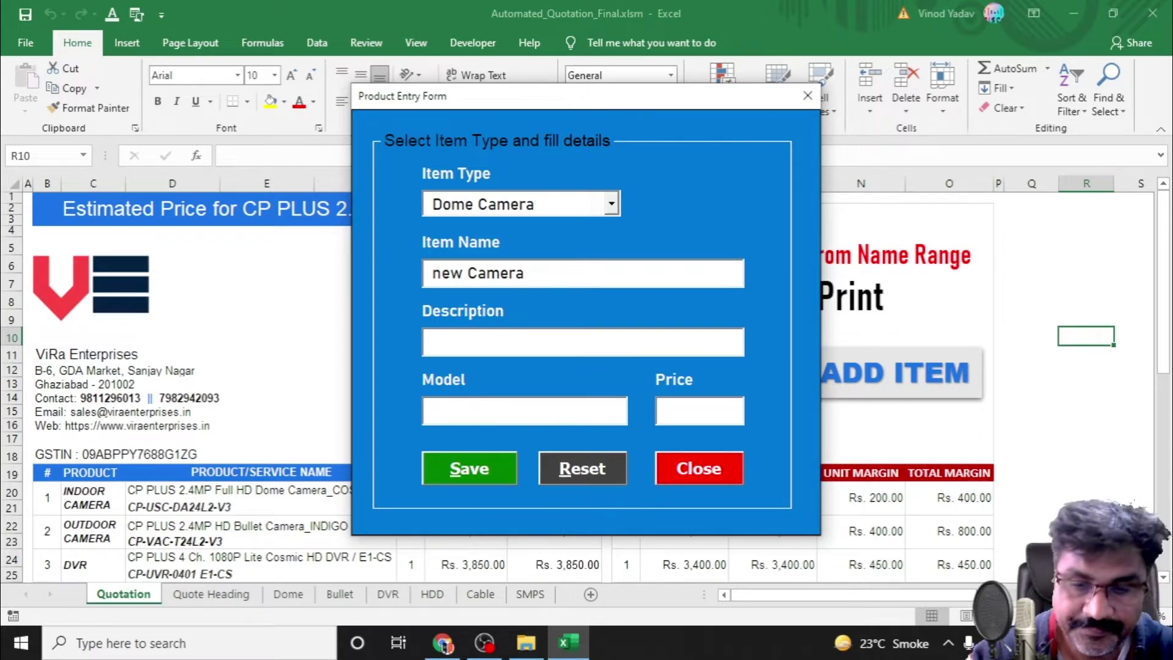
key(BackSpace)
key(BackSpace)
key(BackSpace)
key(BackSpace)
key(BackSpace)
key(BackSpace)
key(BackSpace)
key(BackSpace)
key(BackSpace)
key(BackSpace)
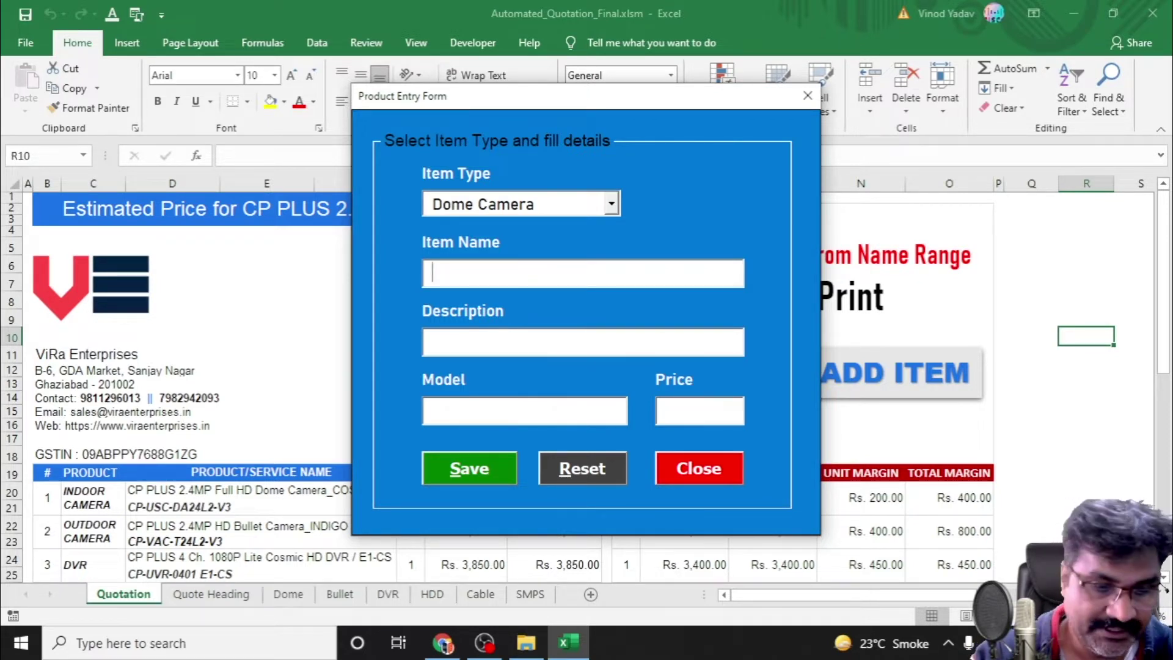
Name the item "CP PLUS 2MP IP Camera" and give it the description "#.6mm, 30mtr".
text(CP PLU)
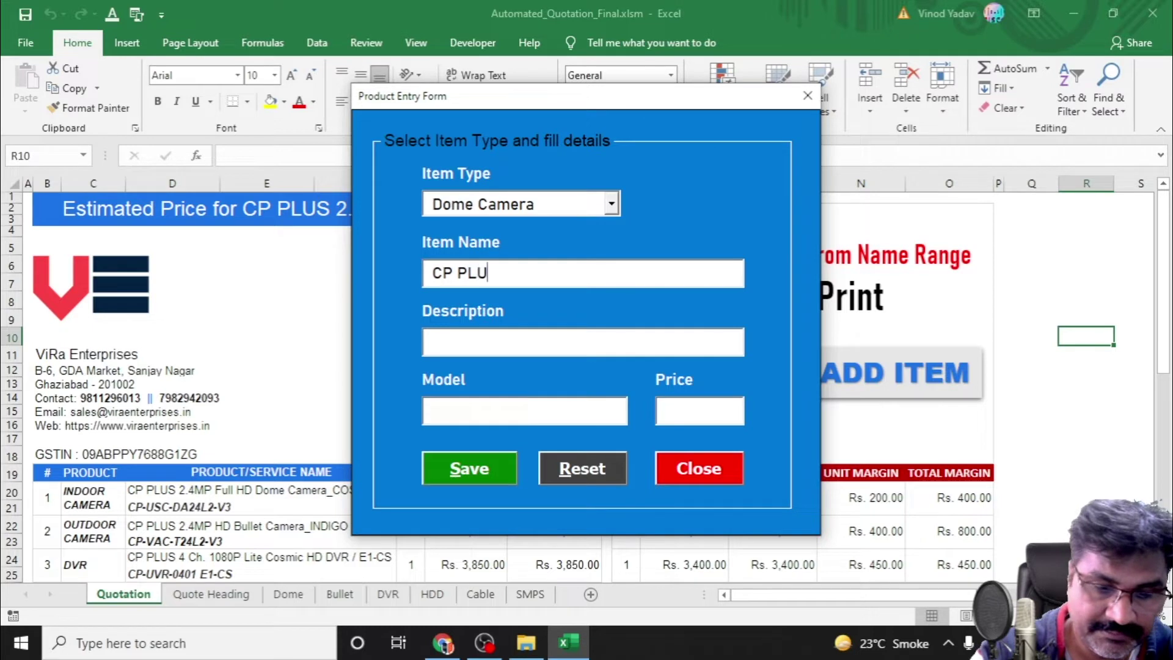
text(S 2MP IP Camera)
click(491, 339)
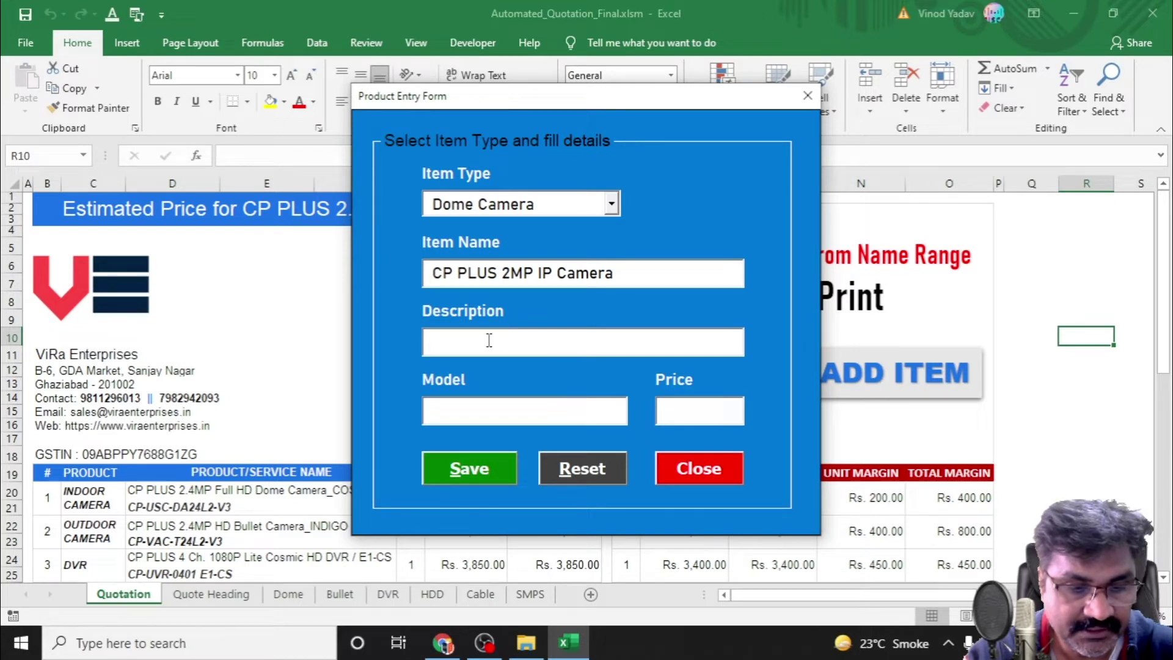
text(#.6mm, 39mtr)
click(507, 333)
text(0)
key(Delete)
Enter "Cp-UNR-21V3" as the dome camera's model.
click(487, 408)
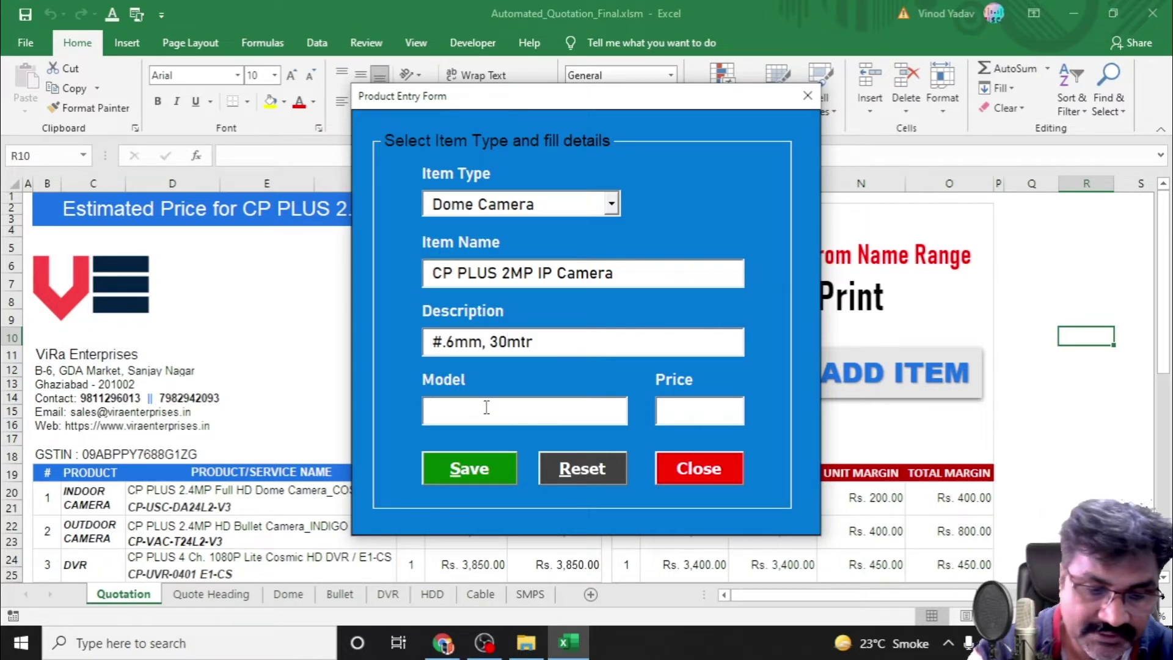
text(Cp-)
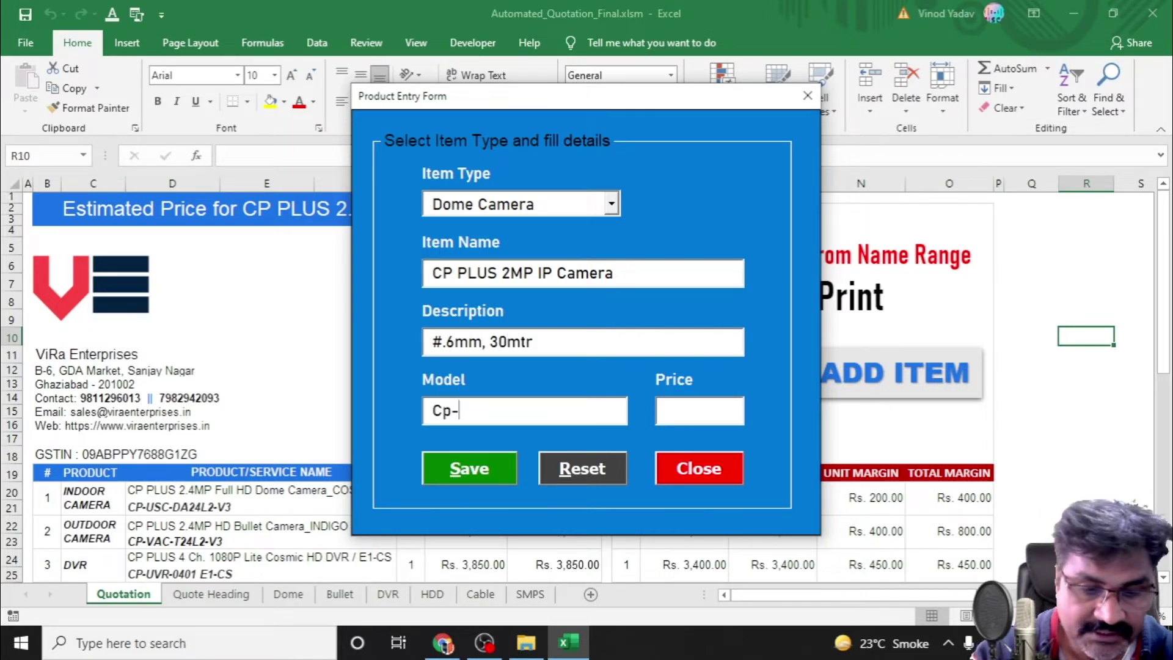
text(UN)
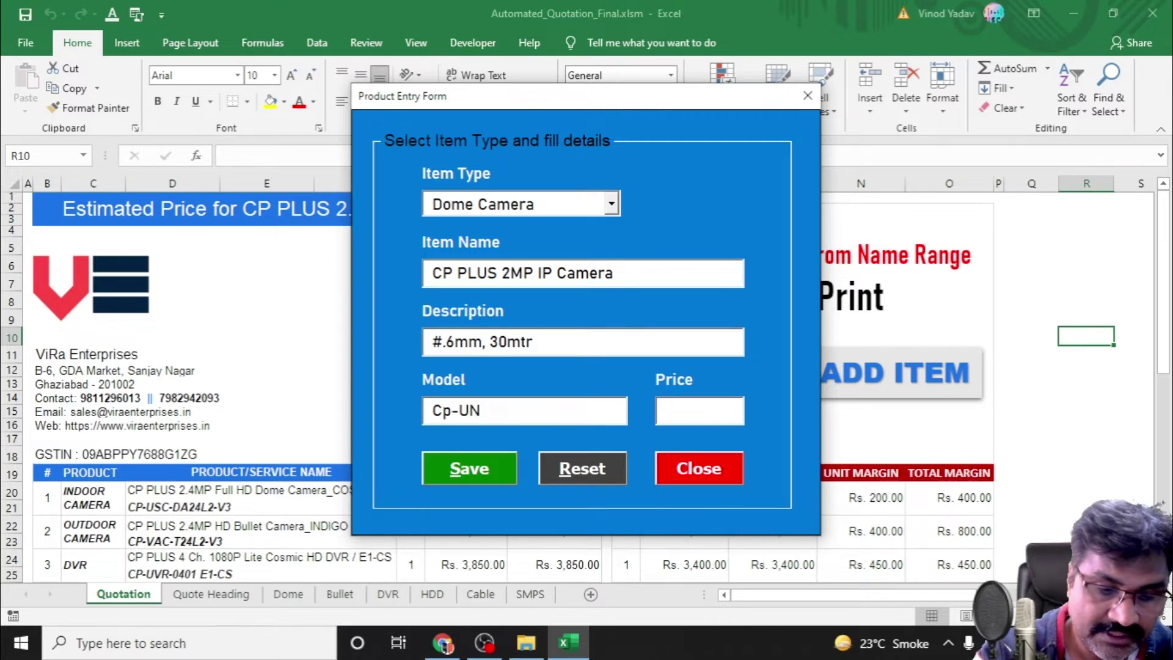
text(NR)
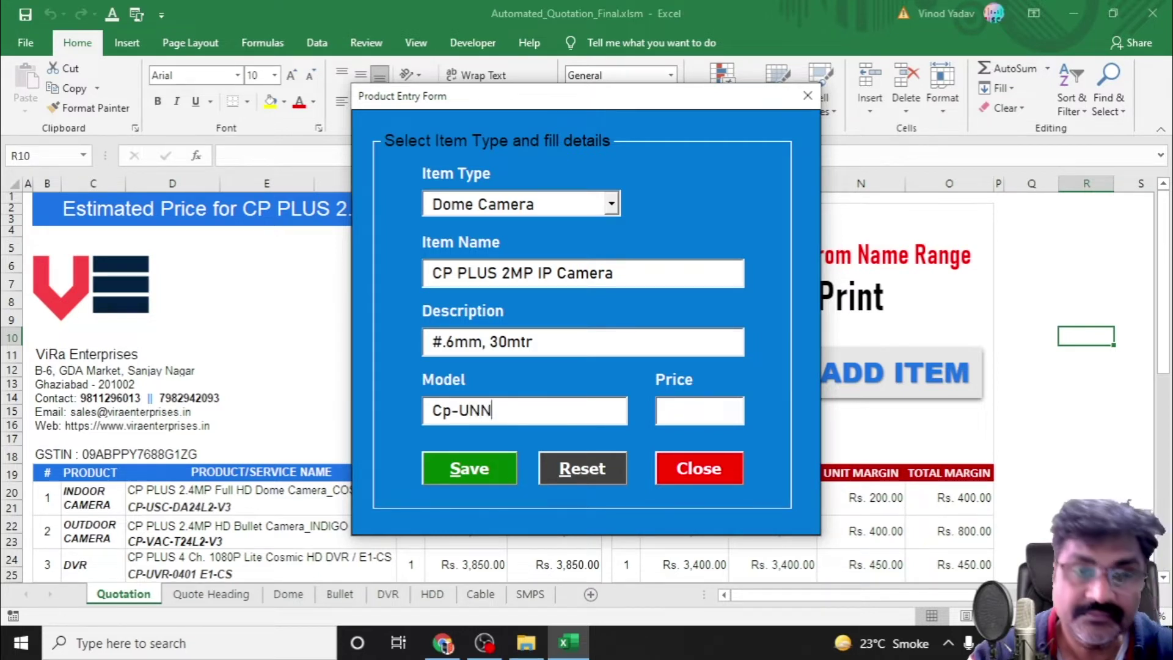
key(BackSpace)
key(BackSpace)
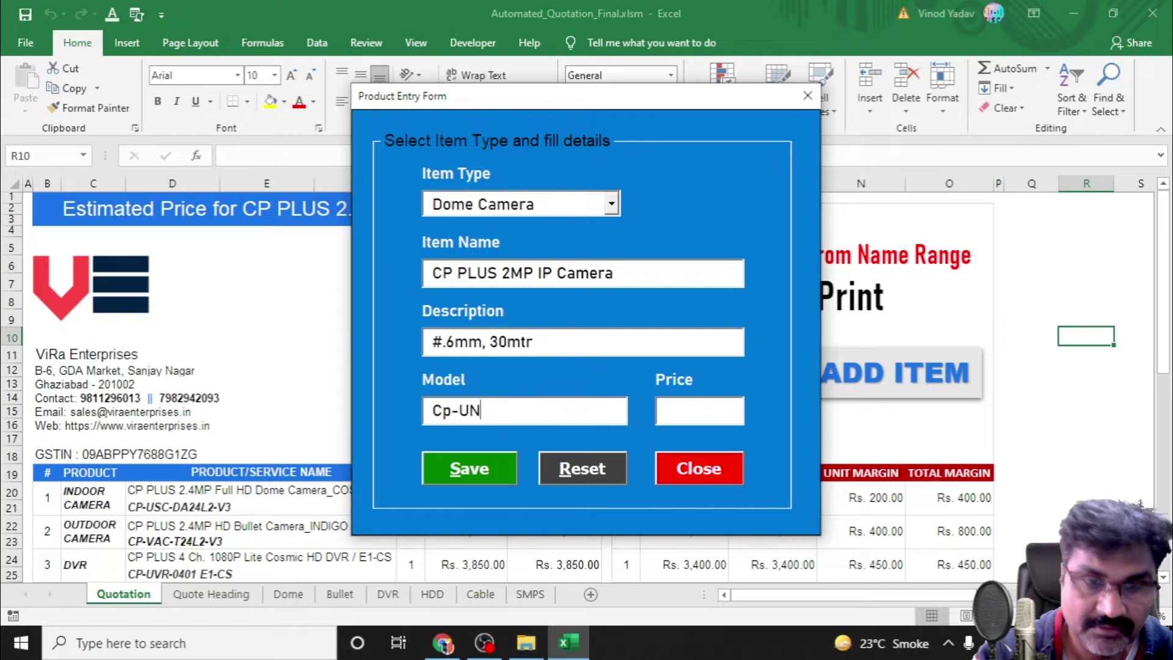
text(R-)
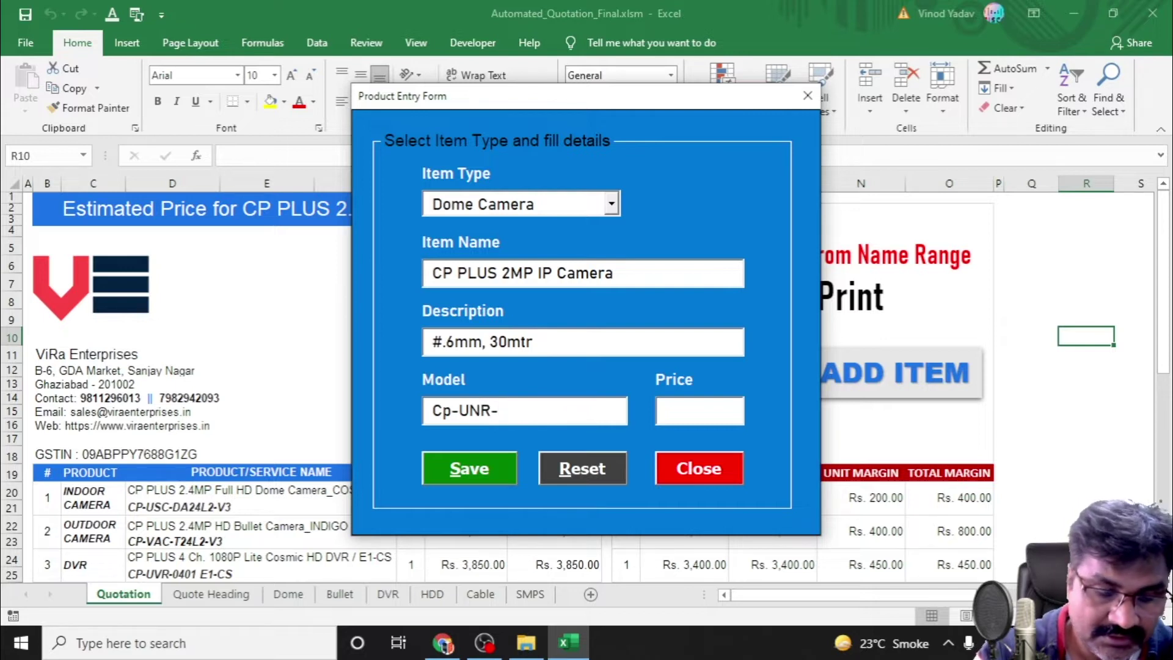
text(21)
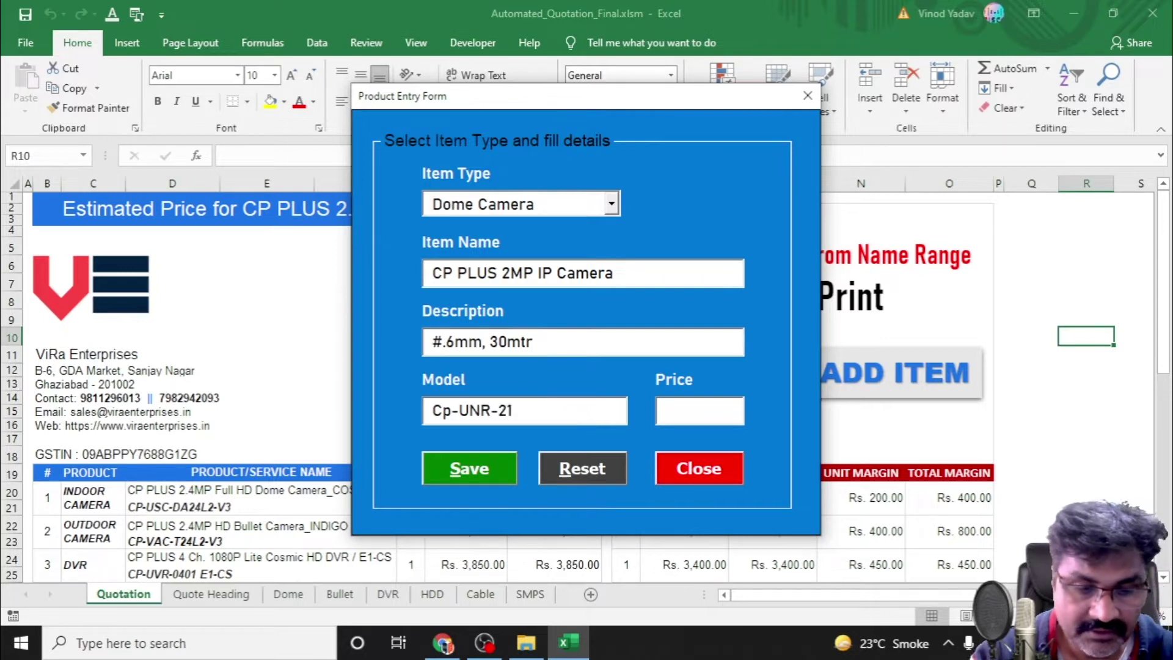
text(V3)
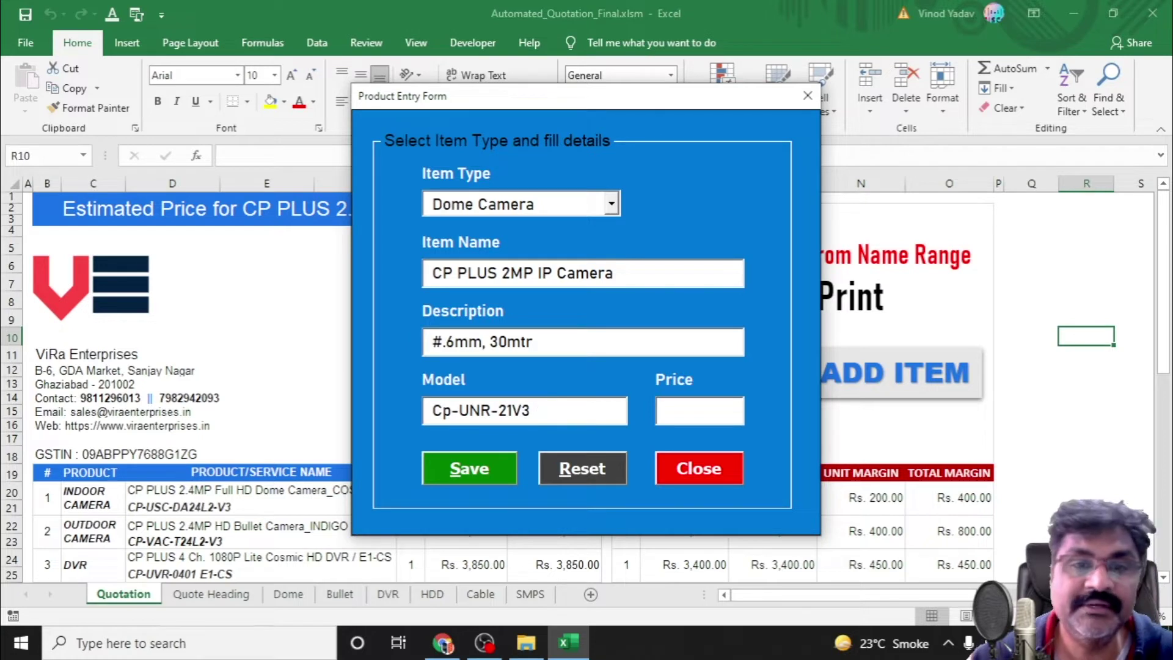
Set the dome camera's price to 3250 and save the item's details.
click(697, 416)
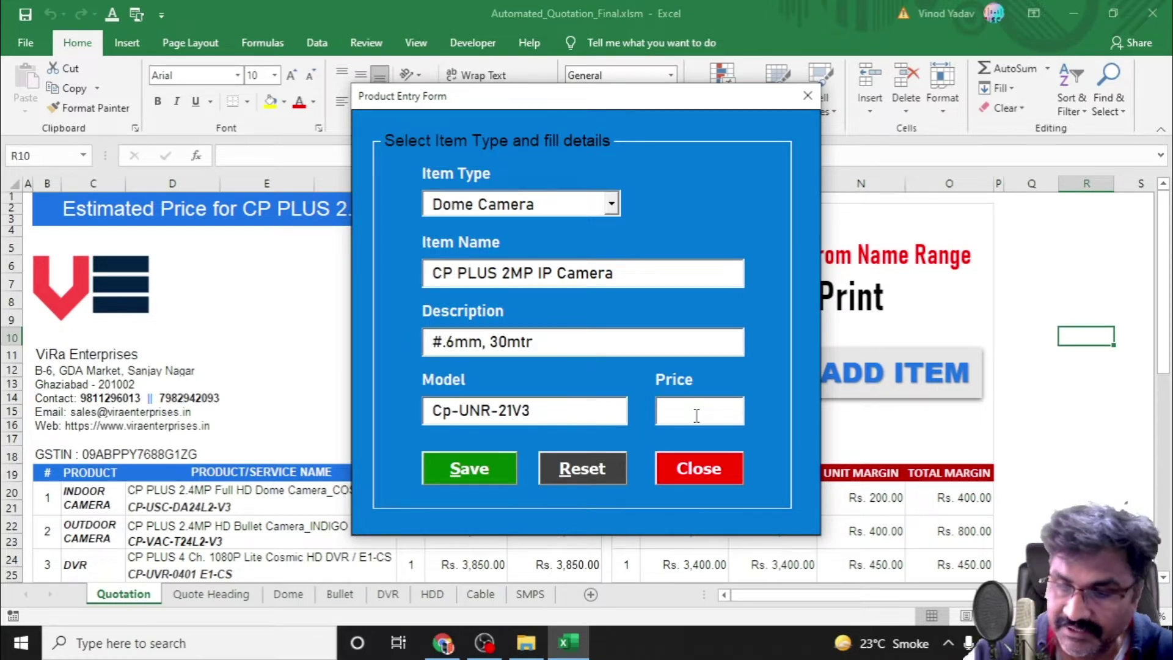
text(3250)
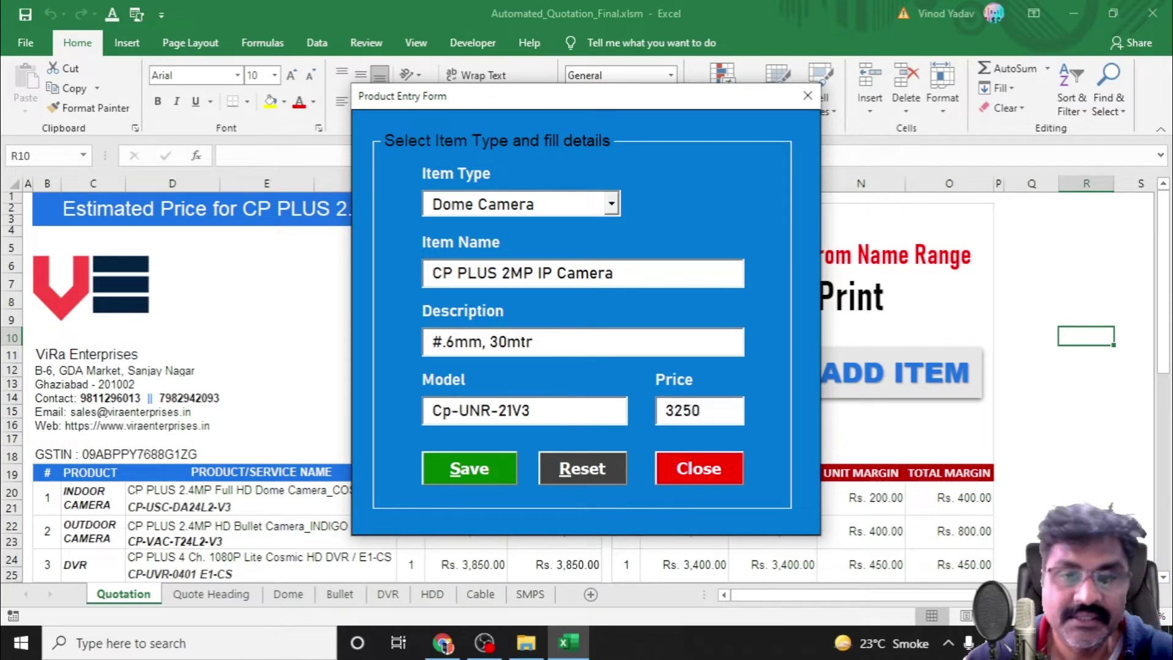
click(494, 471)
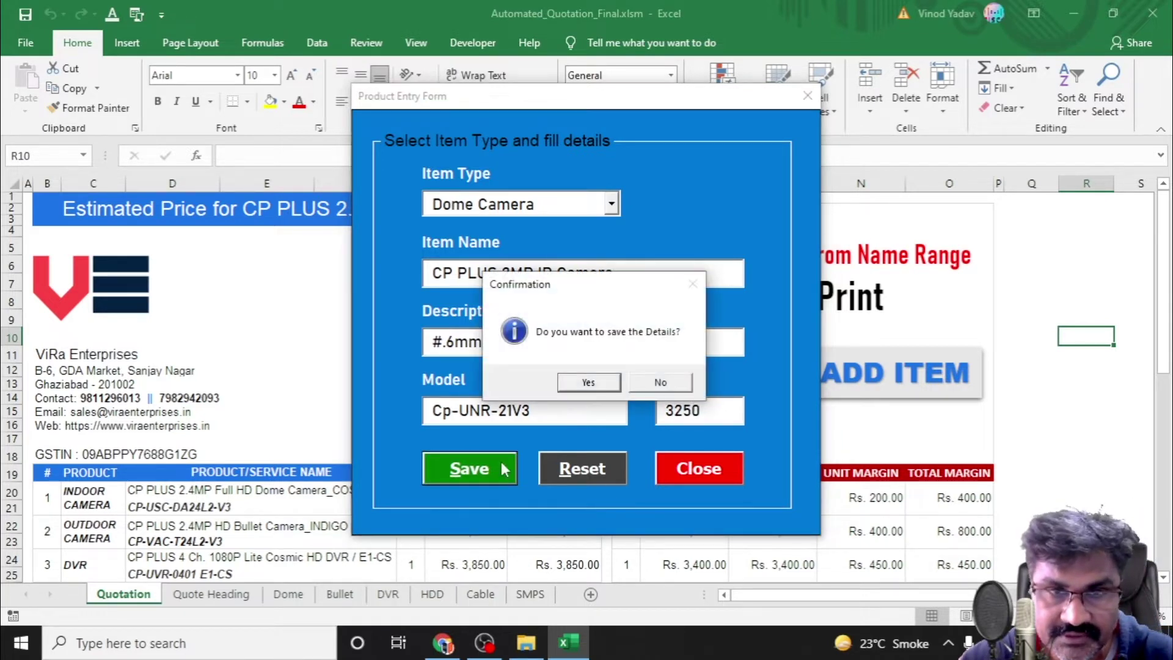
click(588, 383)
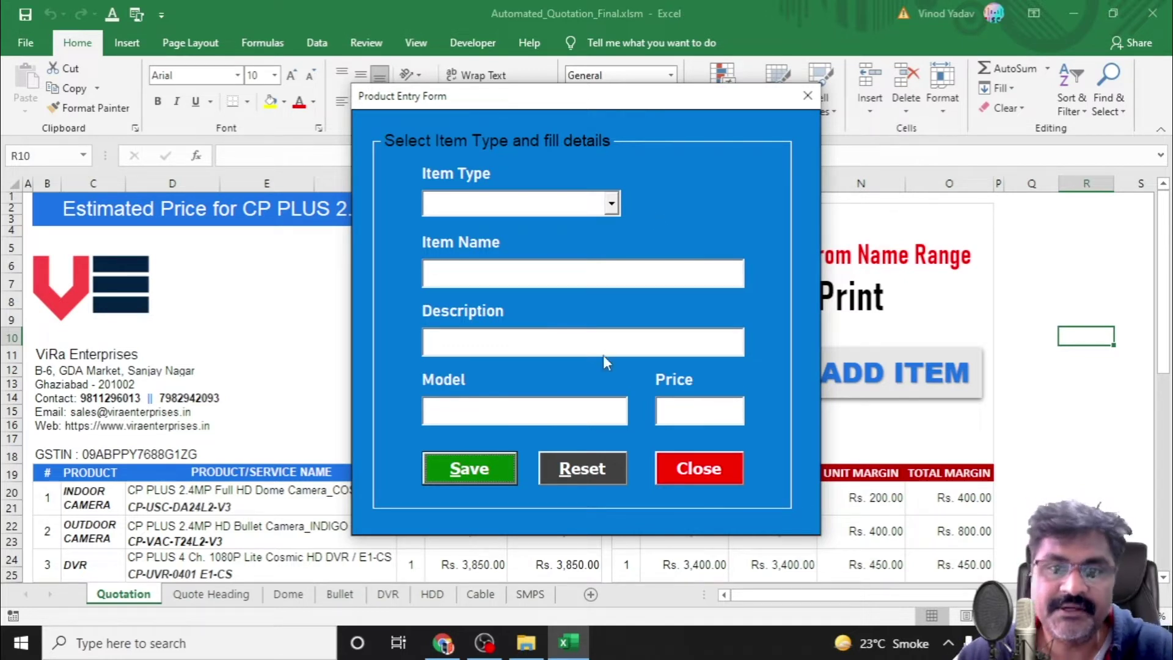
Start a Hard Disk entry with the item name "New CCTV Hard Disk 4 TB" and the description "Description".
click(616, 206)
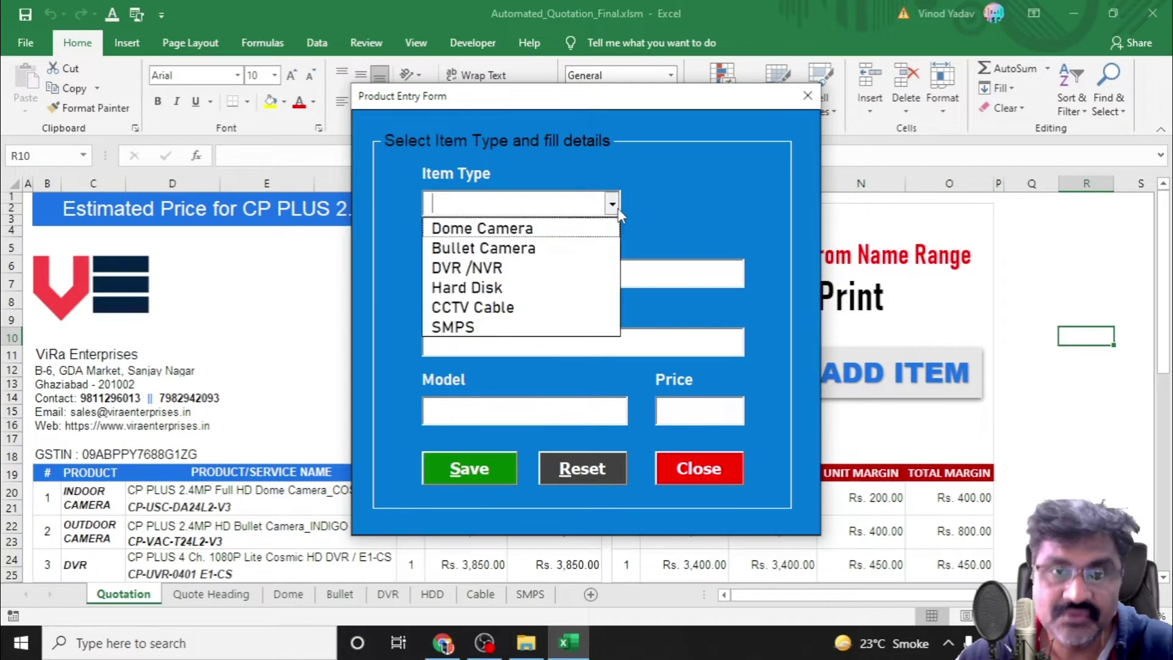
click(488, 287)
click(527, 276)
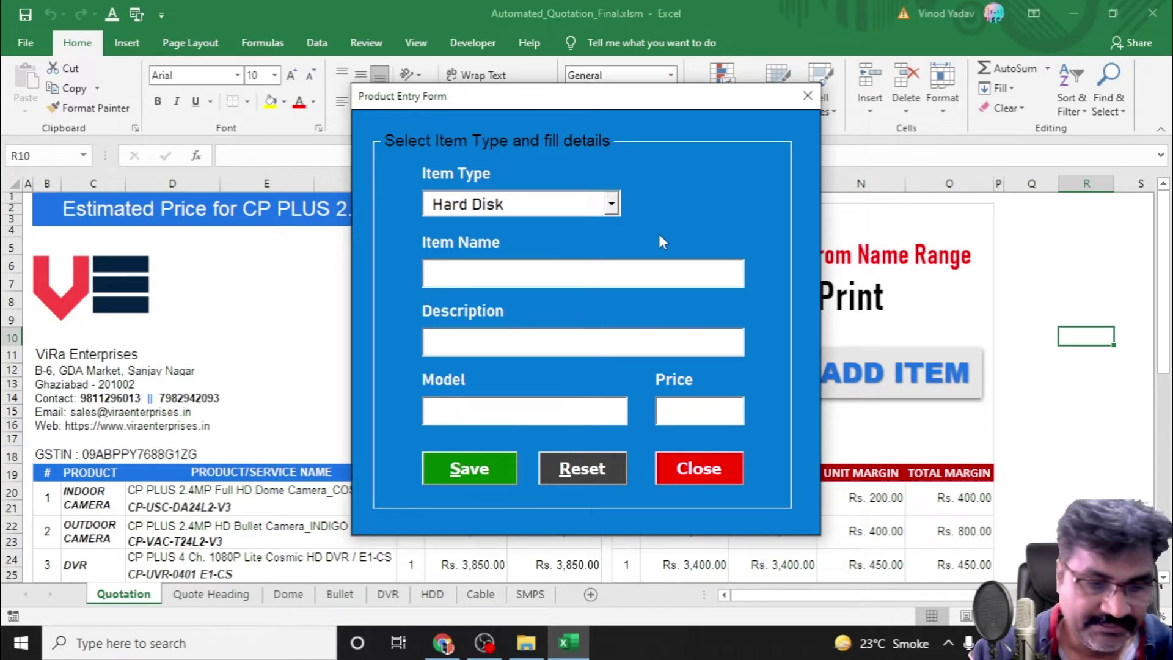
text(New )
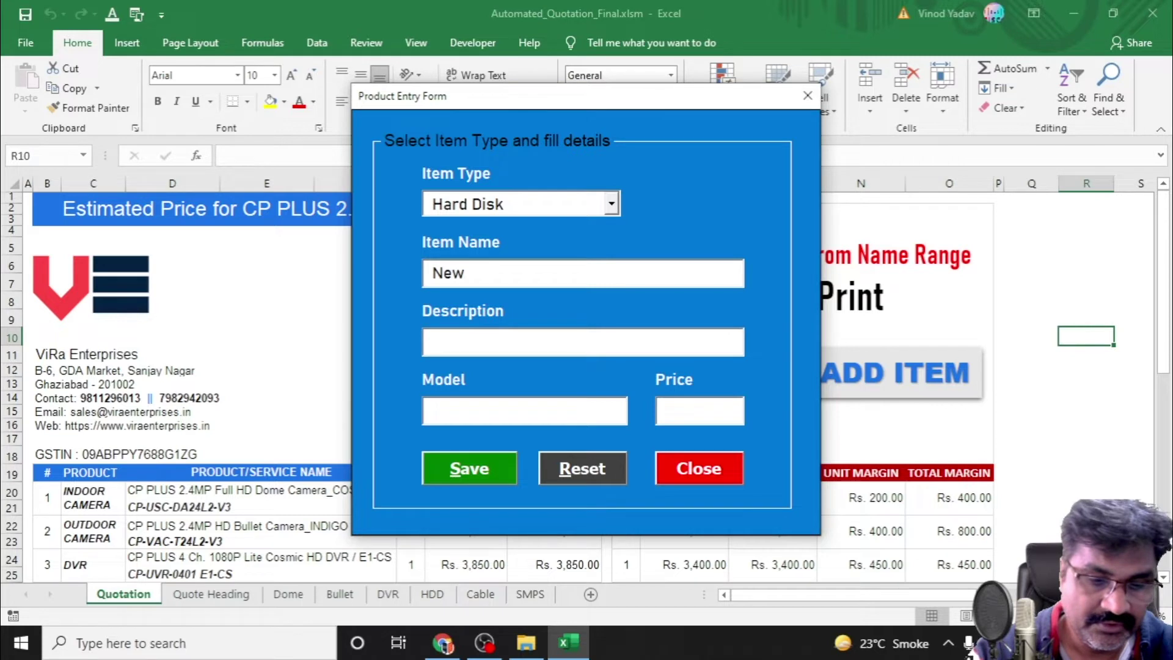
text(CCTV Hard)
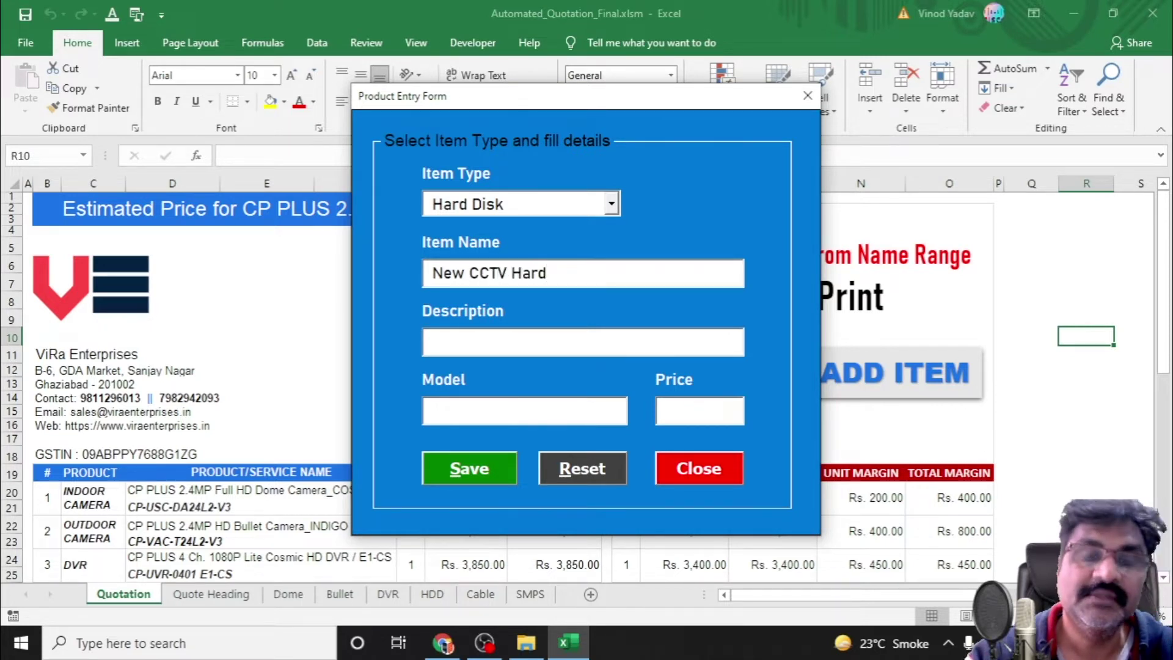
text( Disk )
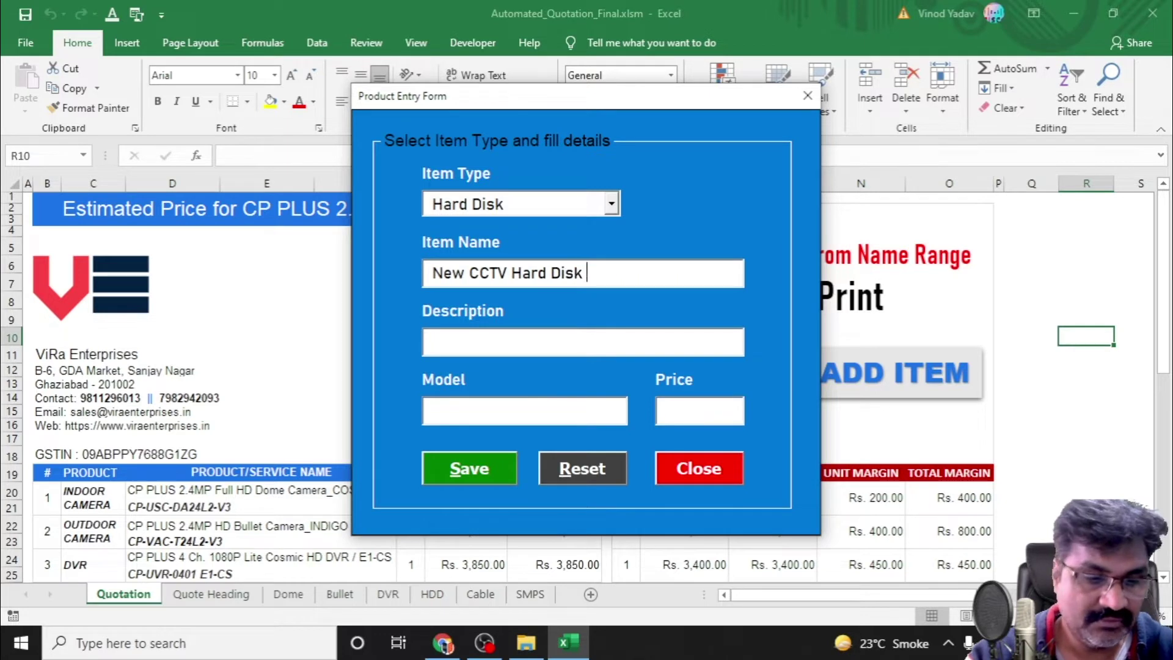
text(4 TB)
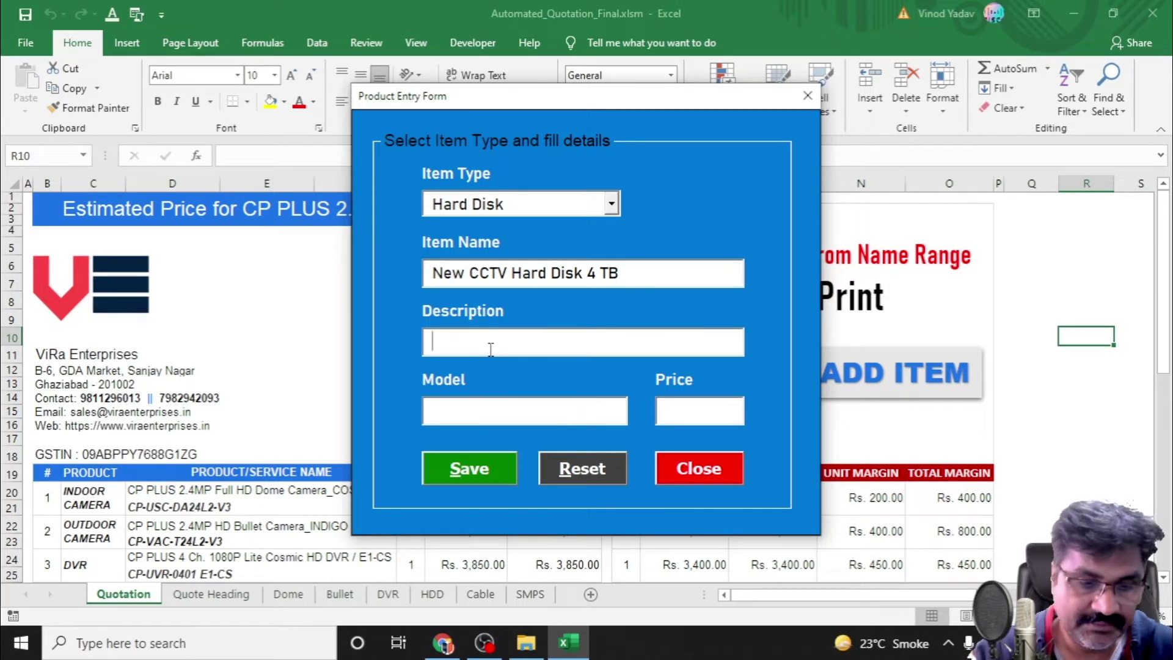
text(Descr)
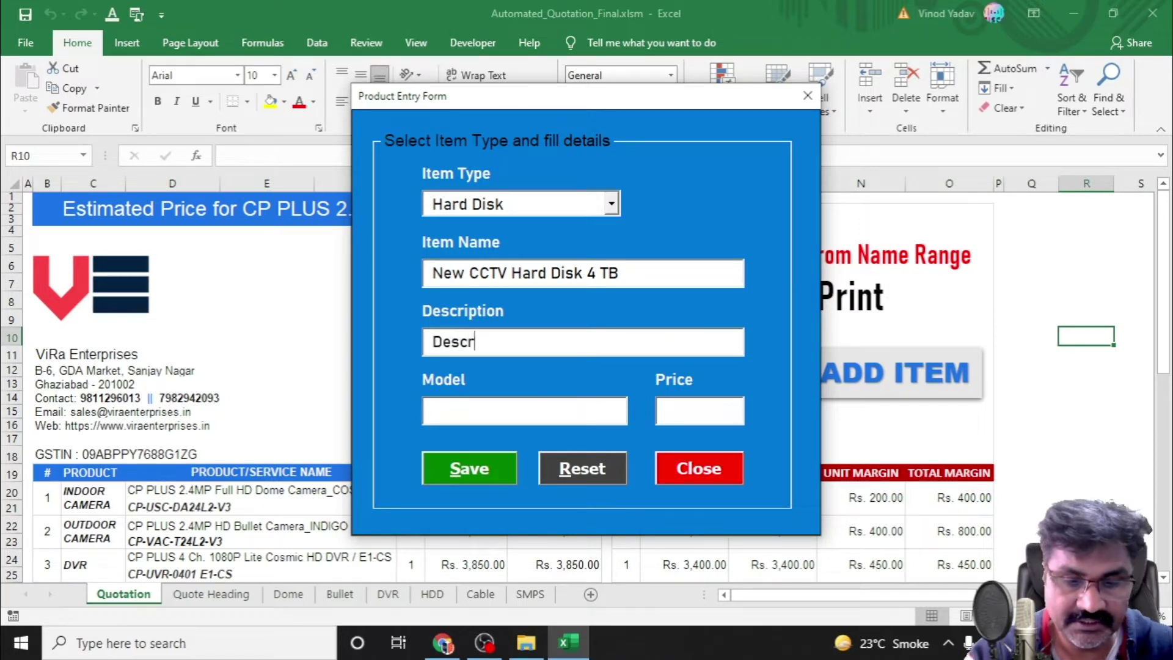
text(iption)
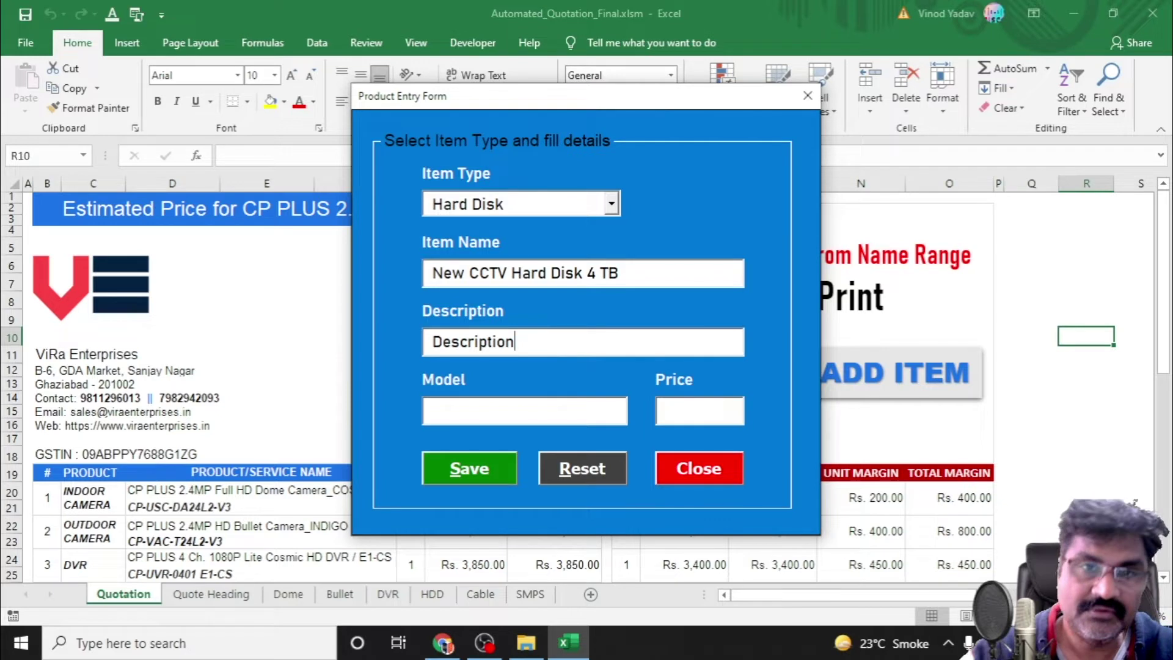
Enter "WD1000010" as the new hard disk's model and 2156 as its price.
click(478, 406)
text(WD10)
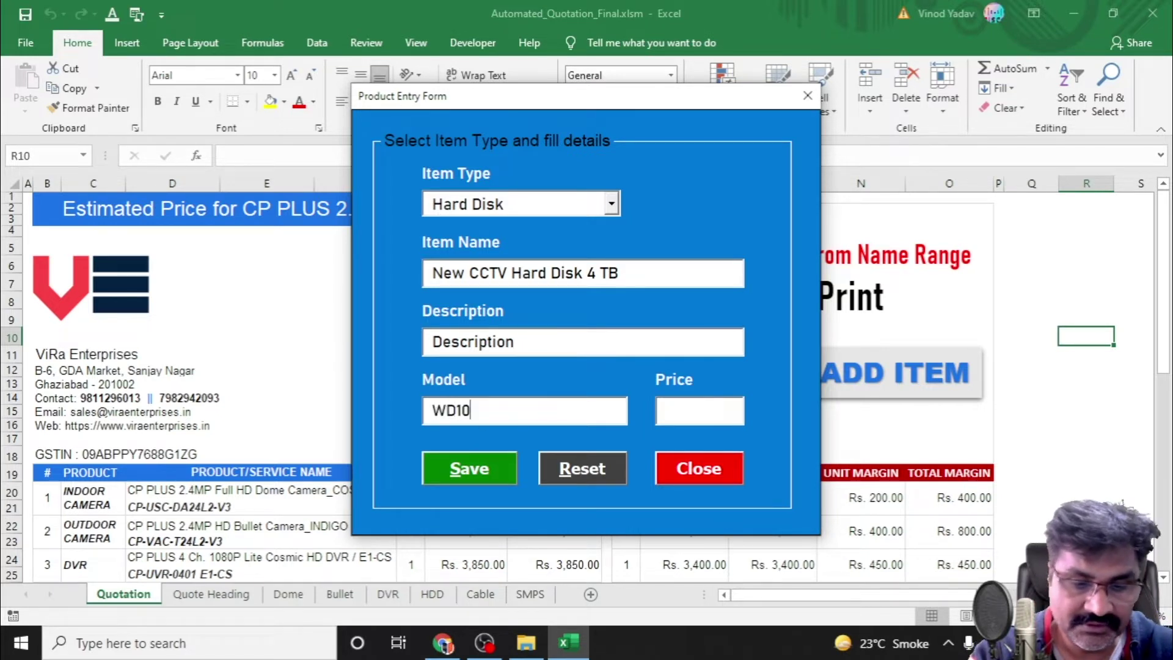
text(00010)
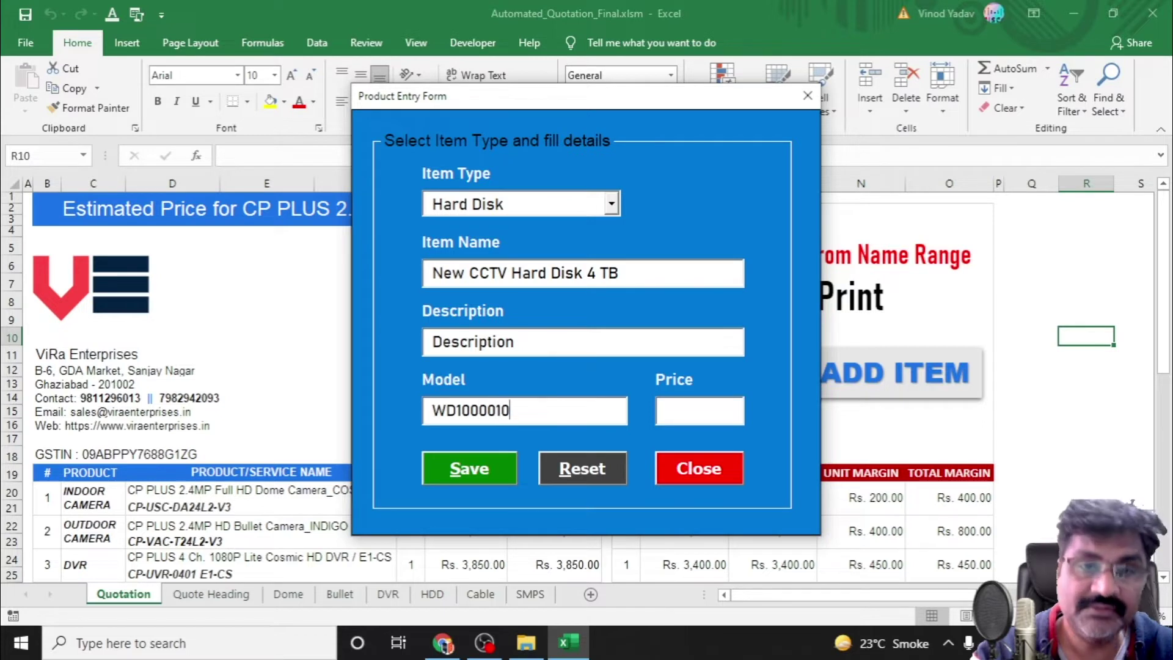
click(705, 405)
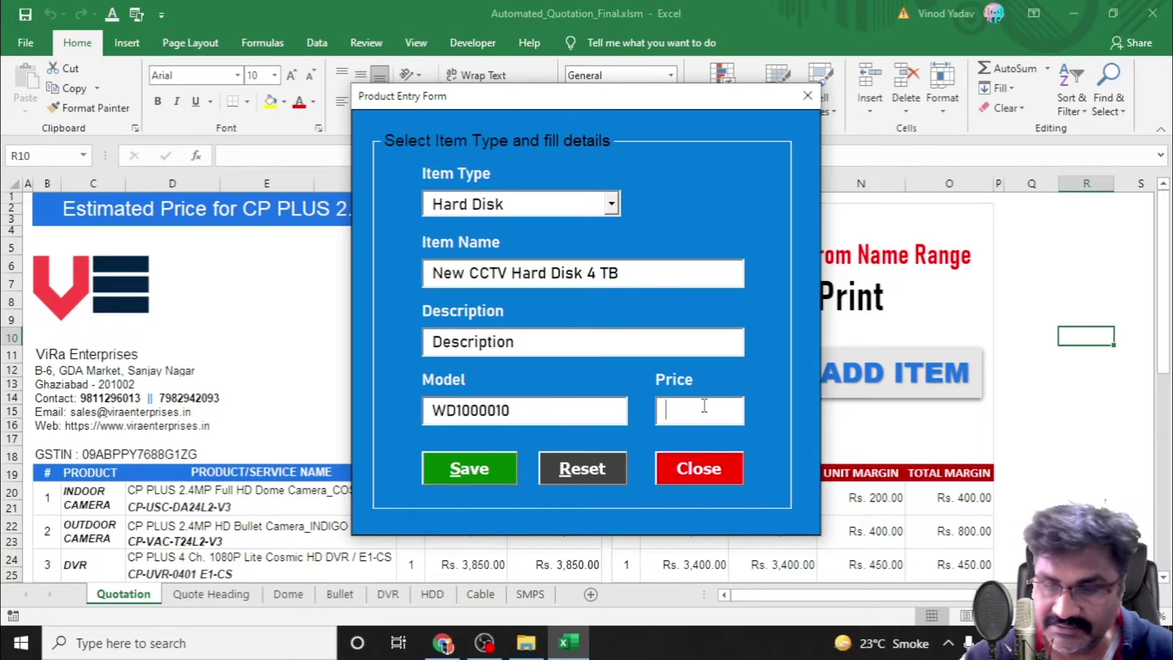
text(2156)
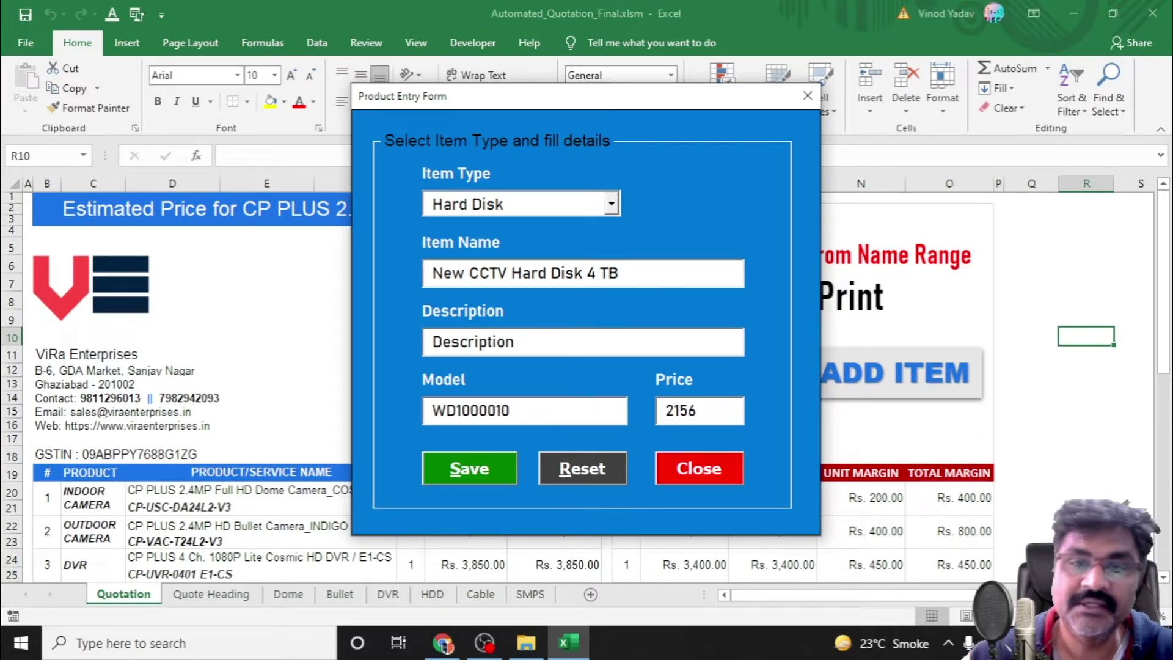
Save the hard disk's details and close the product entry form.
click(471, 469)
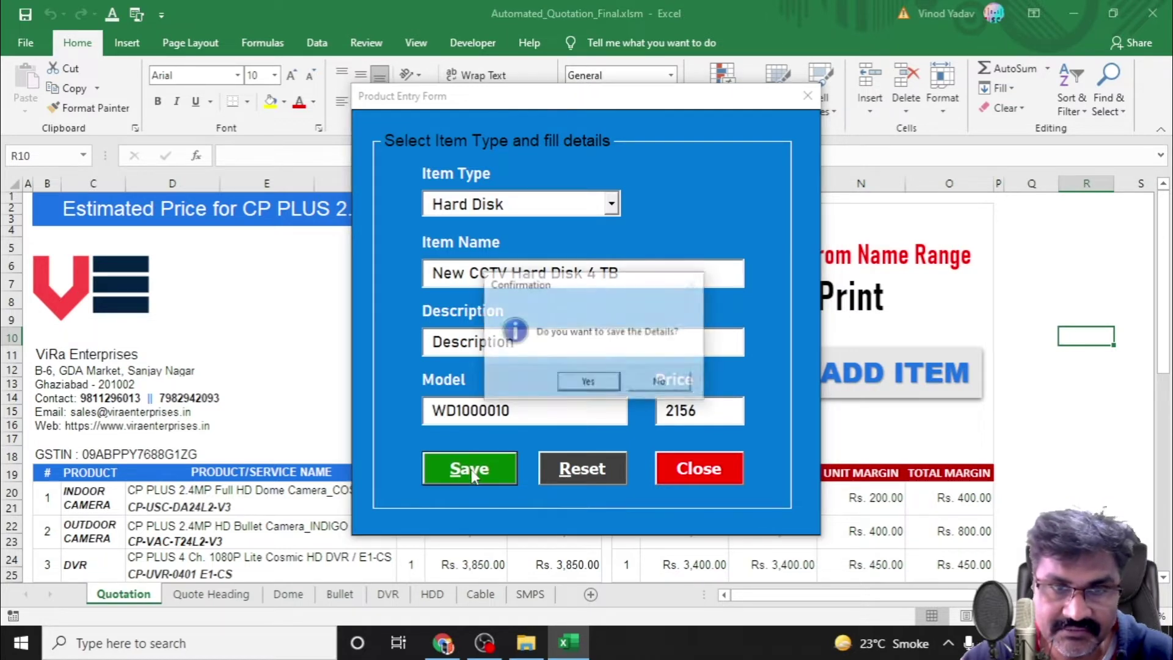
click(587, 383)
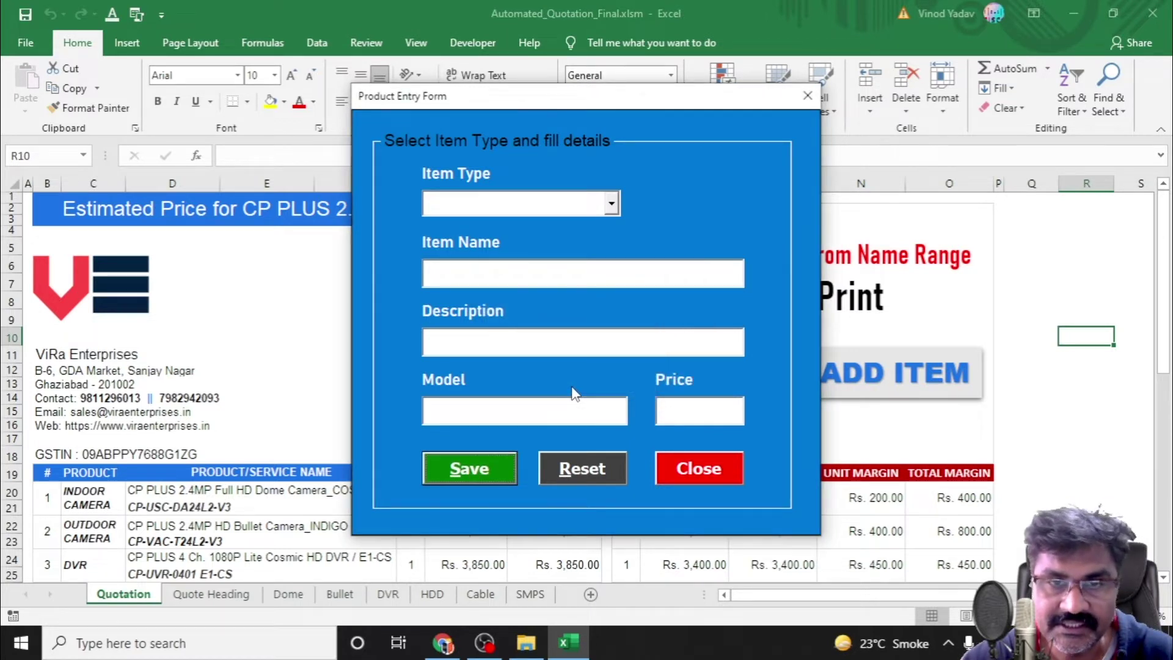
click(702, 475)
click(613, 382)
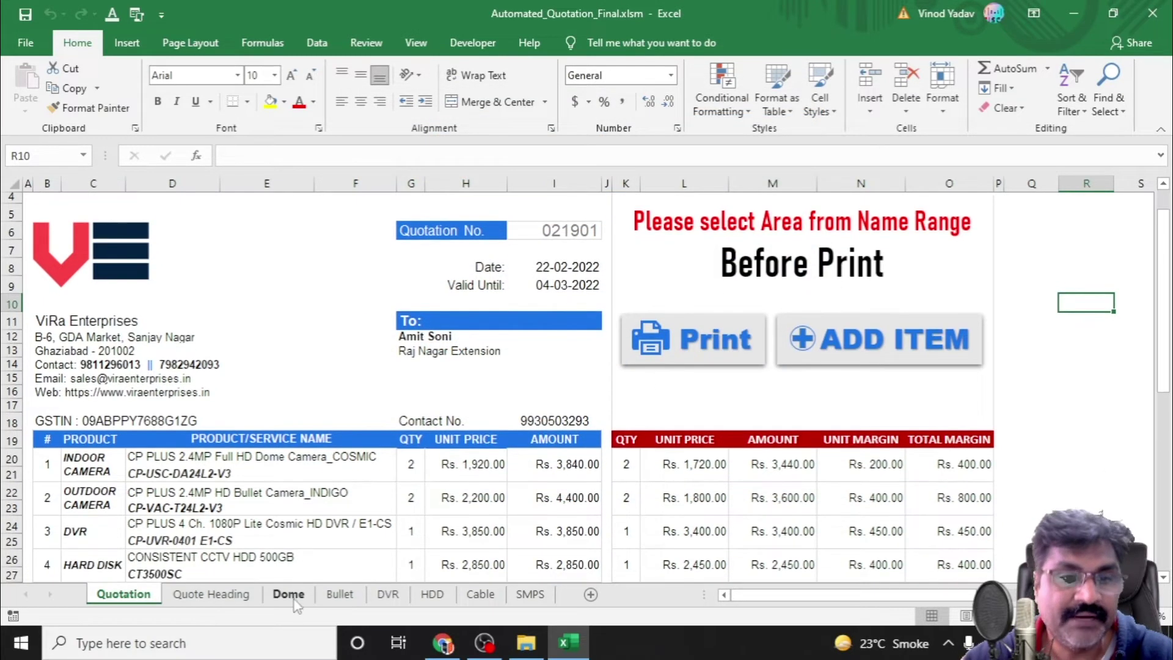
Check the newly added product rows on the Dome and HDD sheets.
click(295, 596)
drag(152, 528, 727, 542)
click(757, 565)
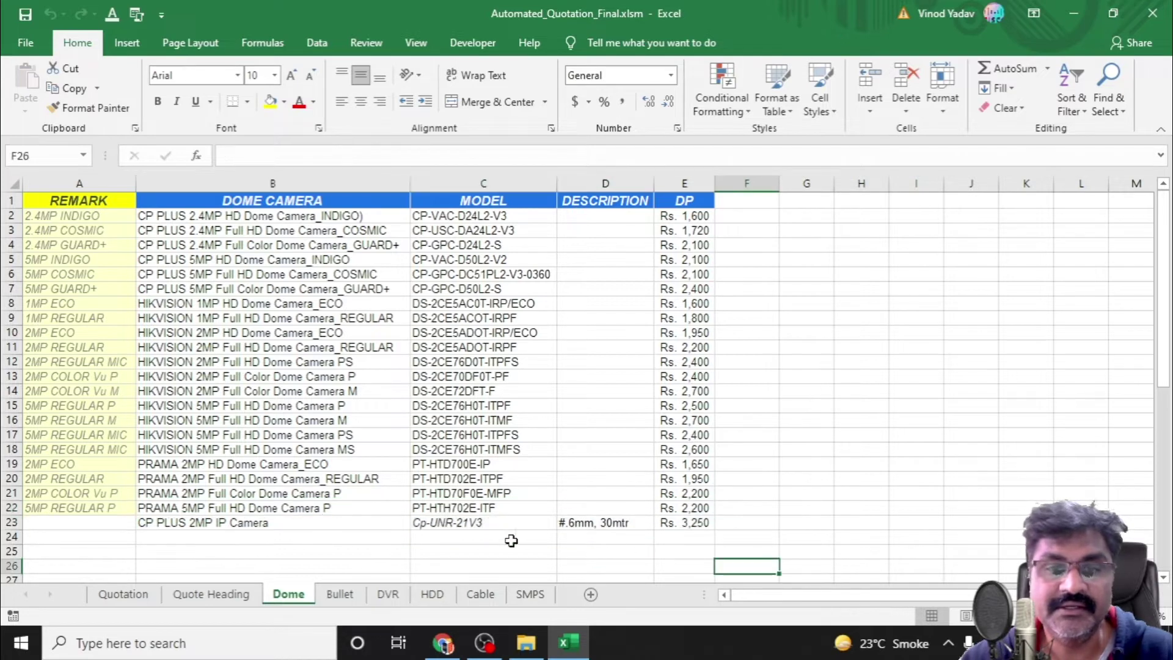
click(433, 595)
drag(144, 362, 555, 364)
click(530, 432)
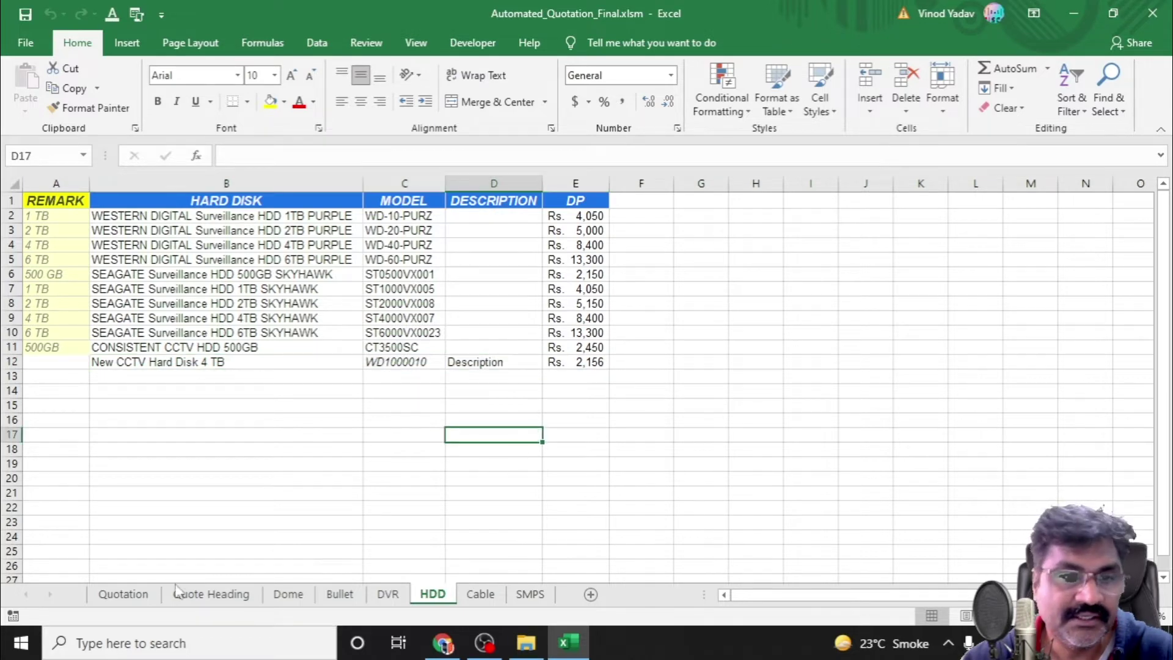
click(288, 596)
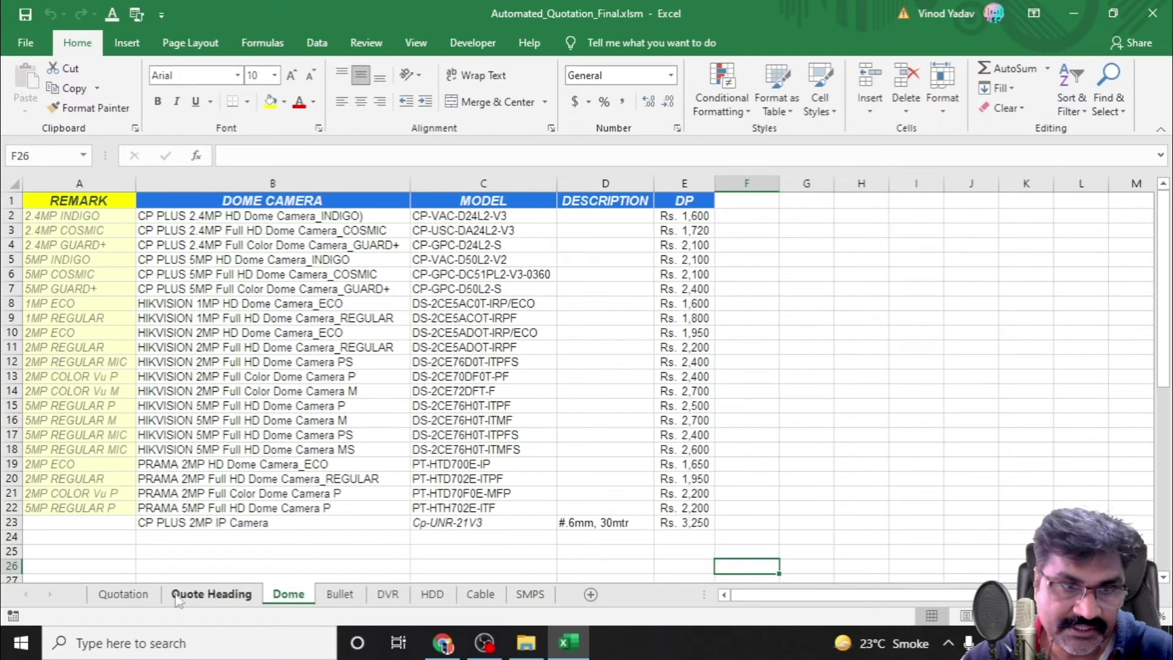
Choose "CP PLUS 2MP IP Camera" as the indoor camera on the Quotation sheet.
click(122, 596)
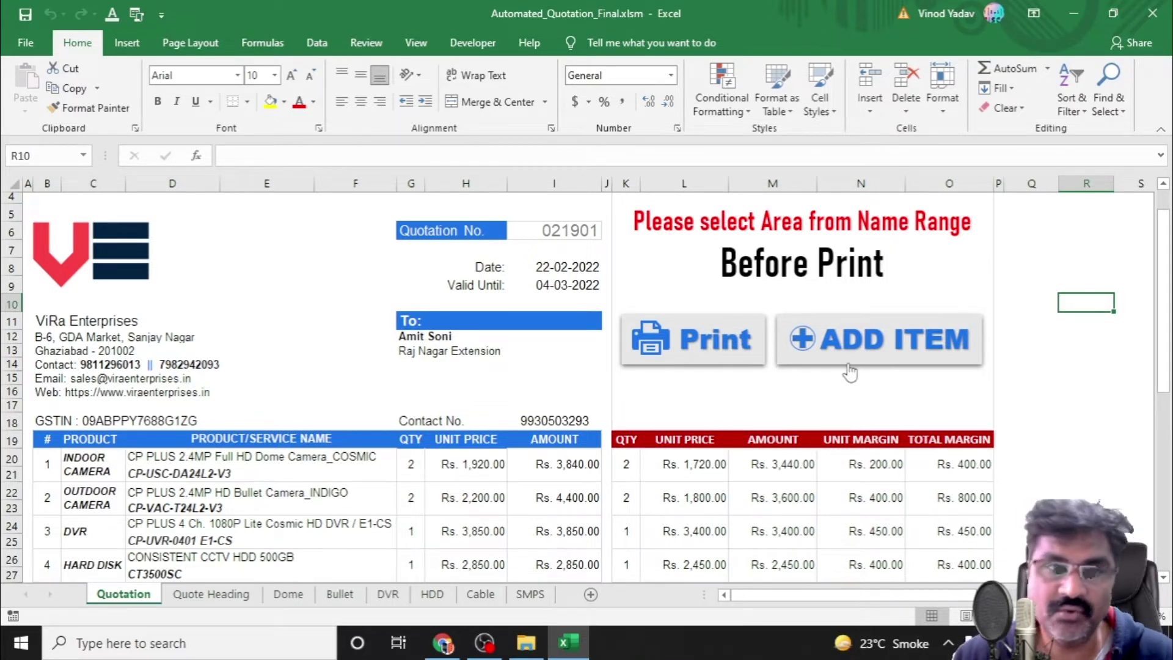
click(351, 460)
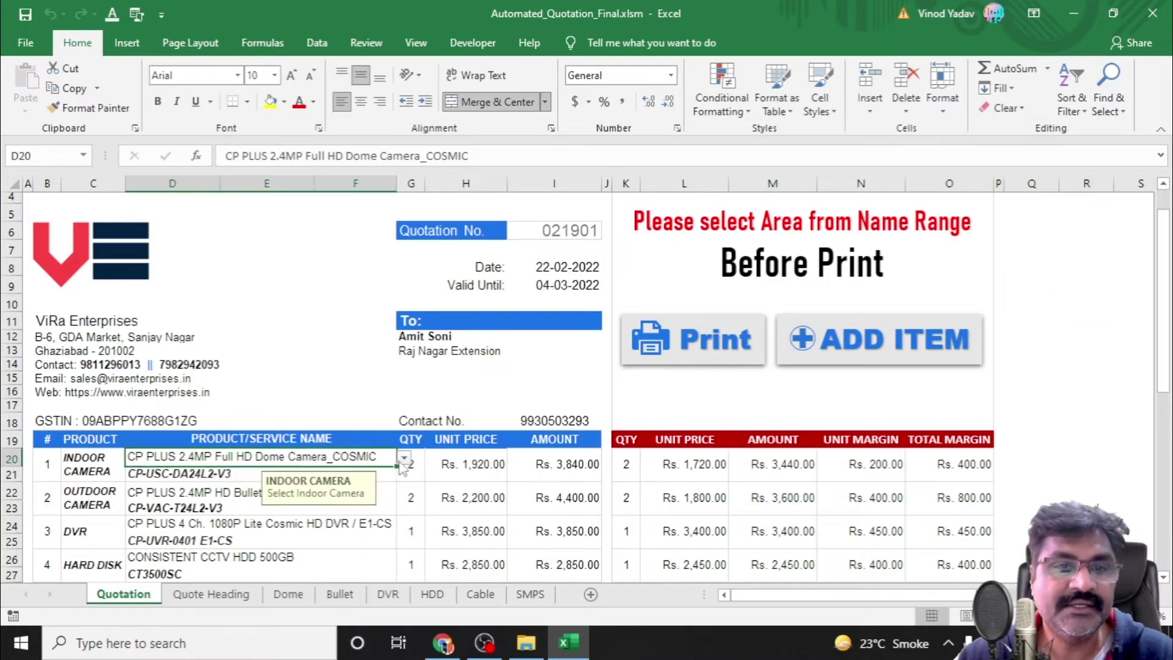
click(404, 458)
drag(402, 504, 402, 529)
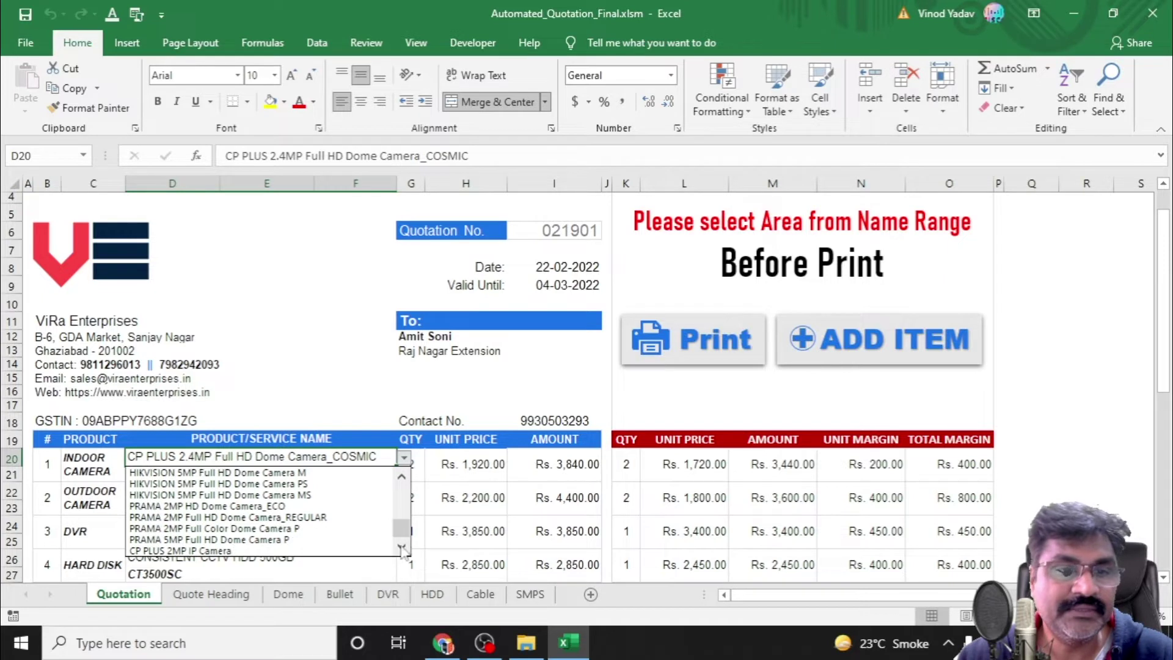
click(208, 552)
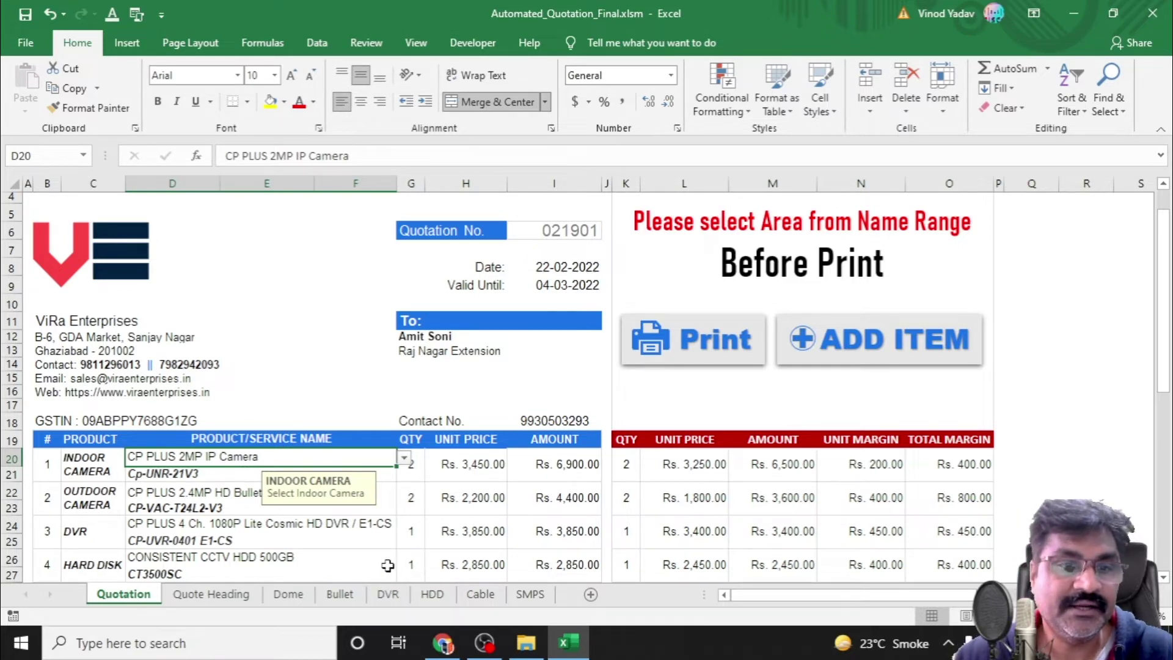
Choose "New CCTV Hard Disk 4 TB" as the quotation's hard disk.
scroll(385, 563, down, 3)
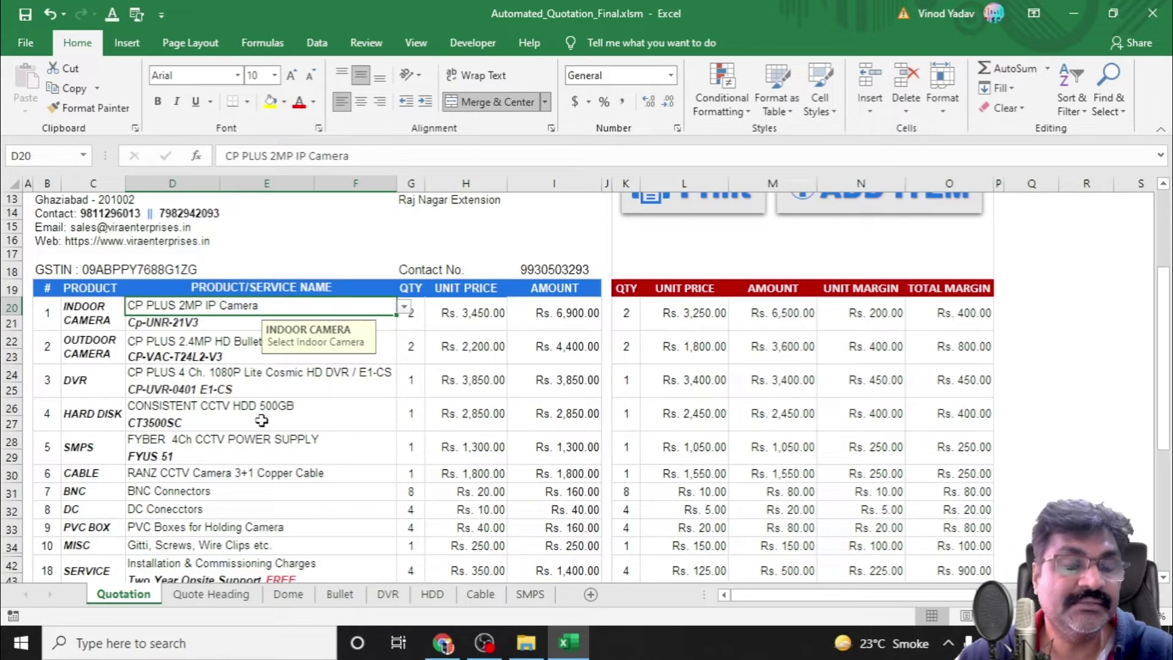
click(330, 410)
click(404, 407)
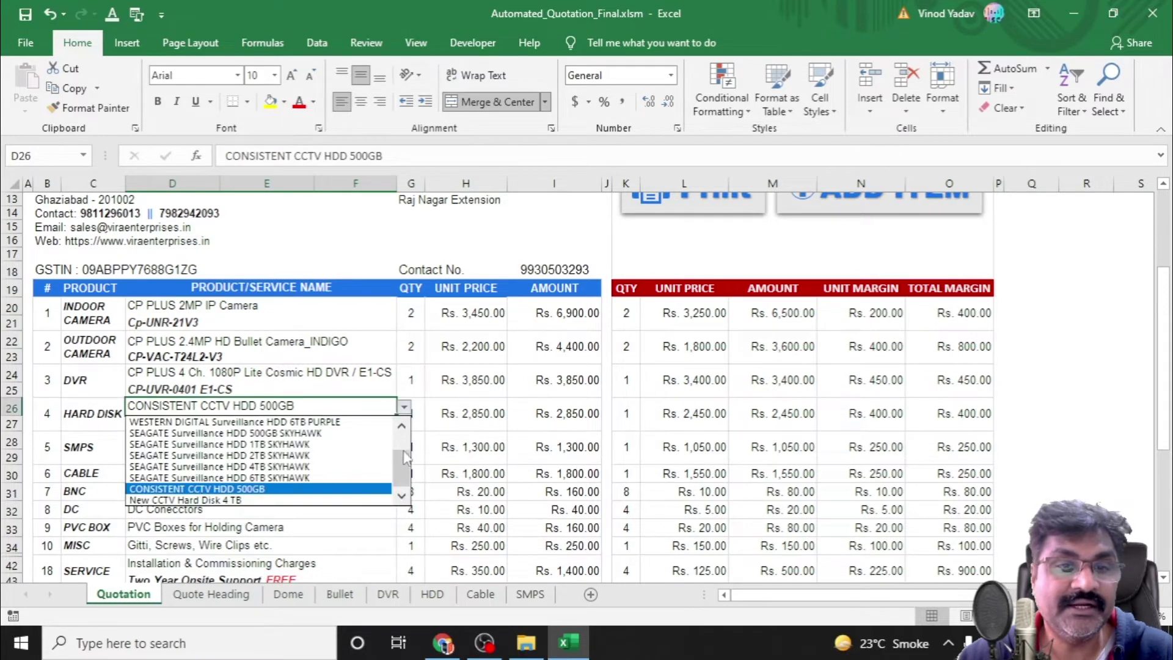
click(190, 498)
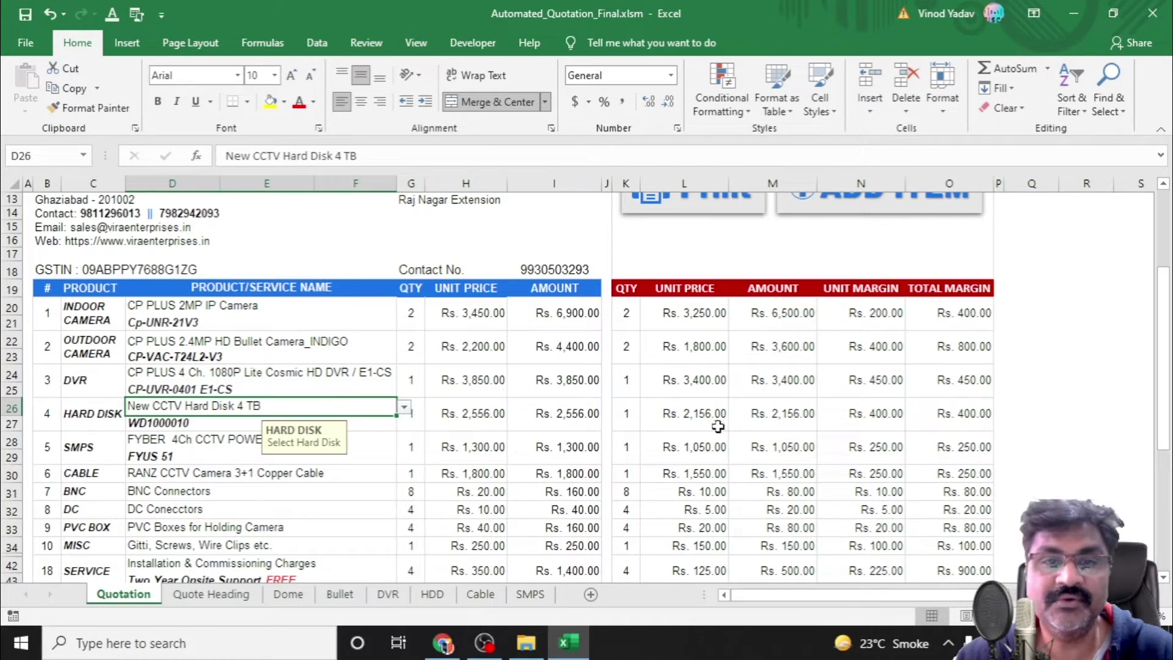
click(1093, 410)
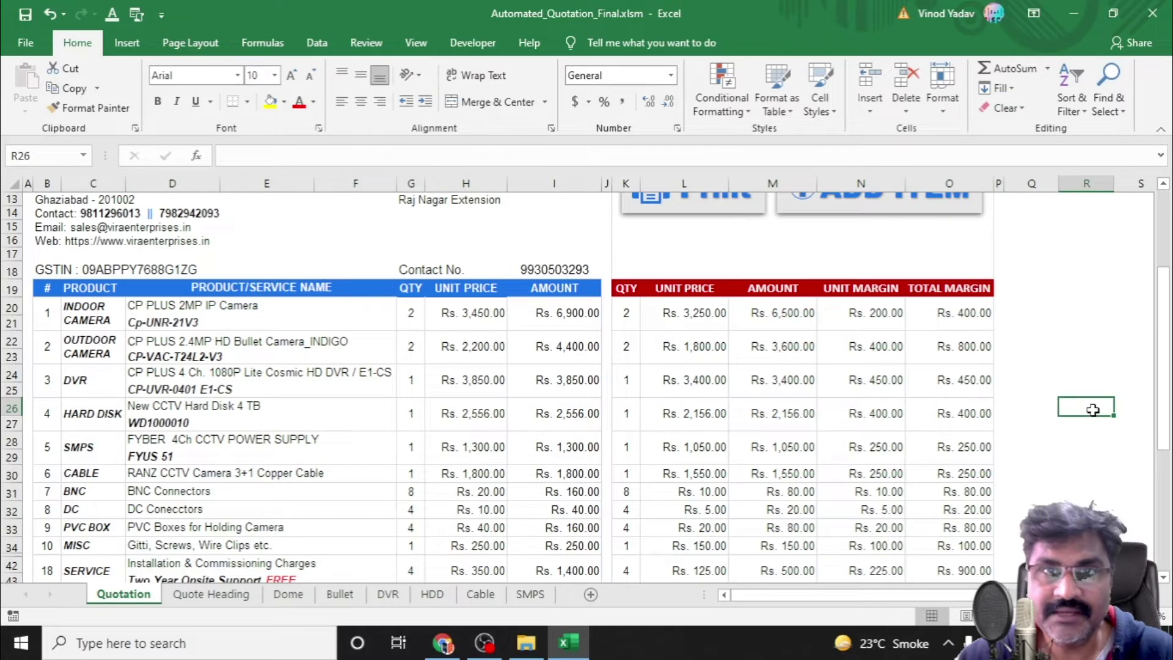
Set the quotation's indoor camera to "CP PLUS 2.4MP Full HD Dome Camera_COSMIC".
scroll(346, 558, up, 3)
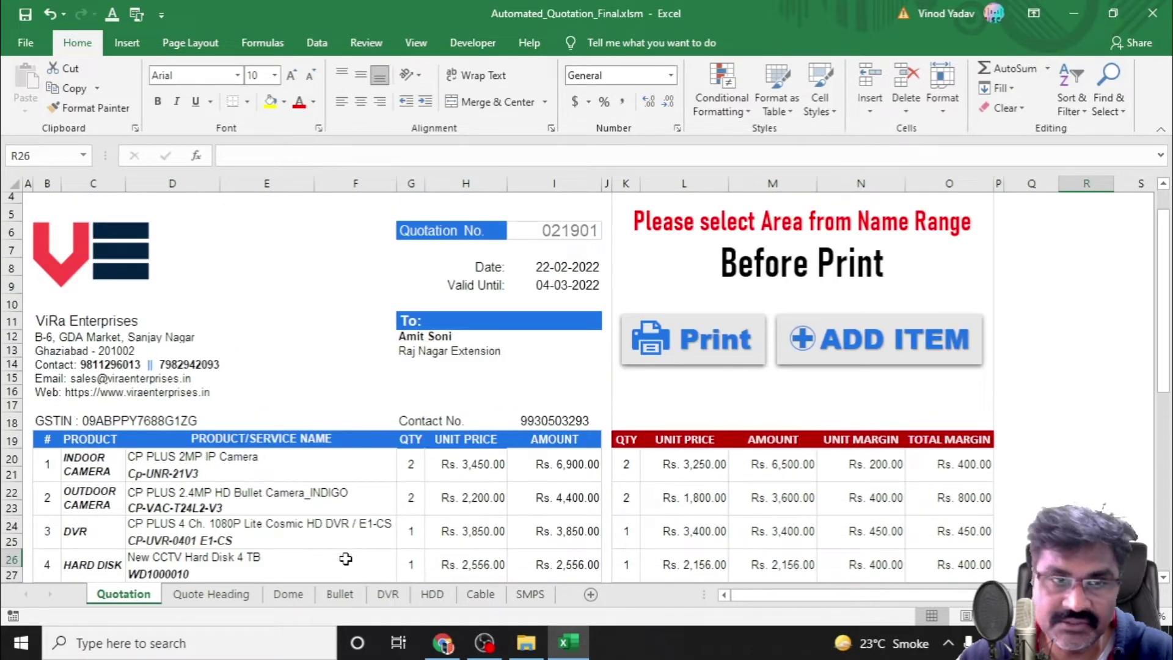
scroll(345, 555, down, 1)
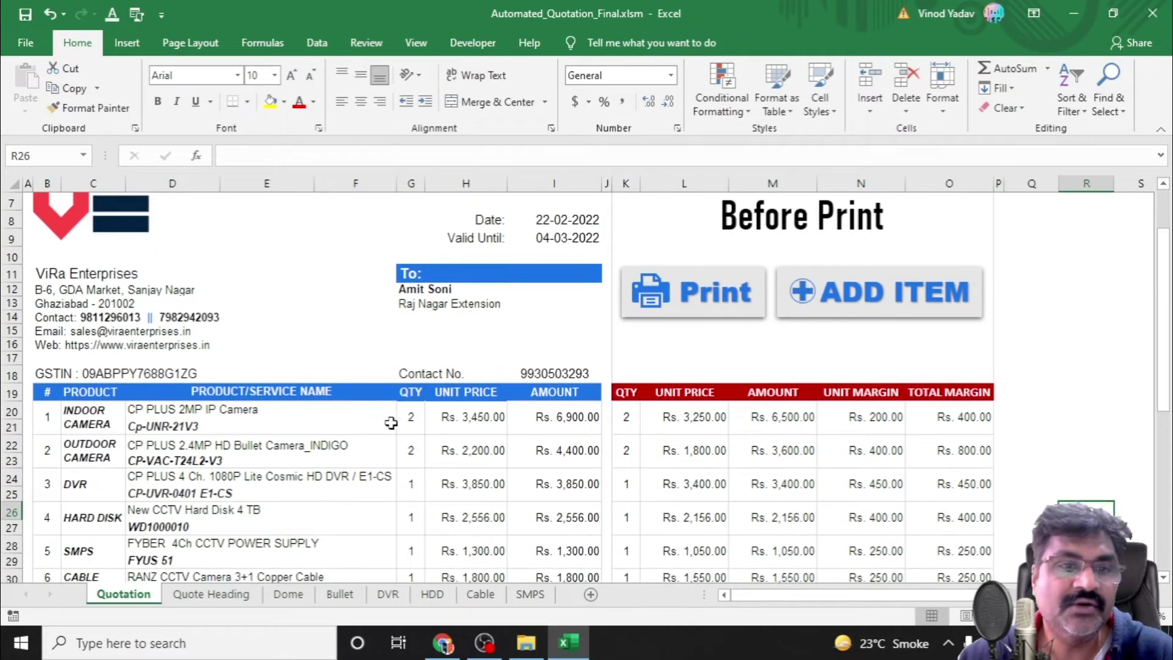
click(357, 411)
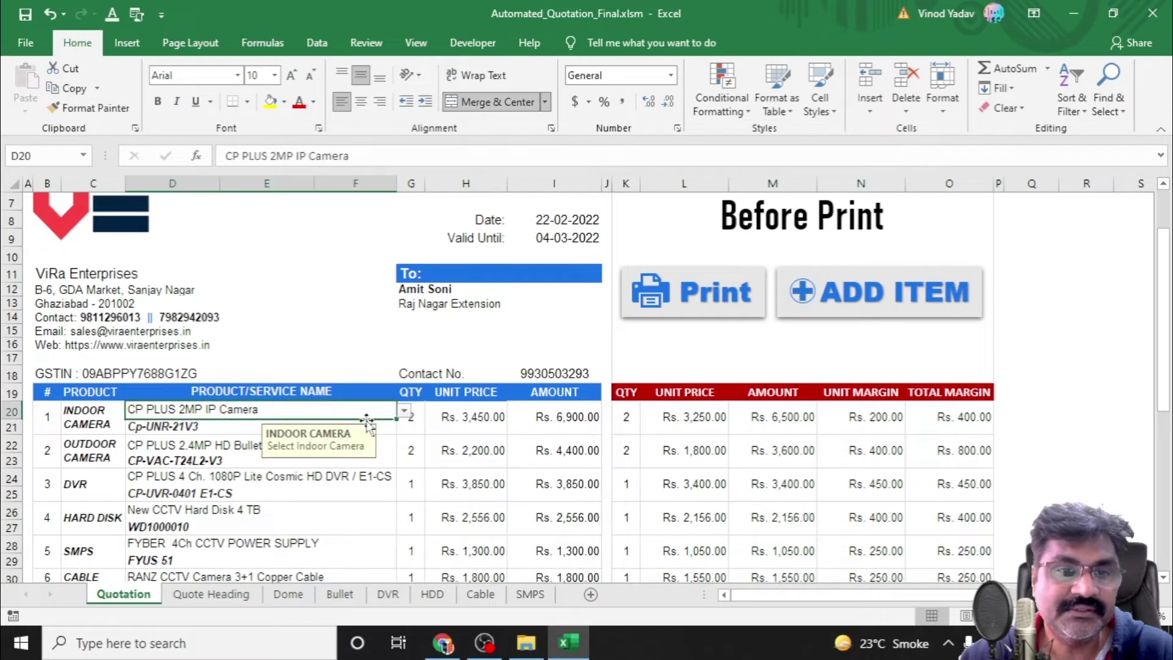
click(404, 411)
scroll(301, 458, down, 5)
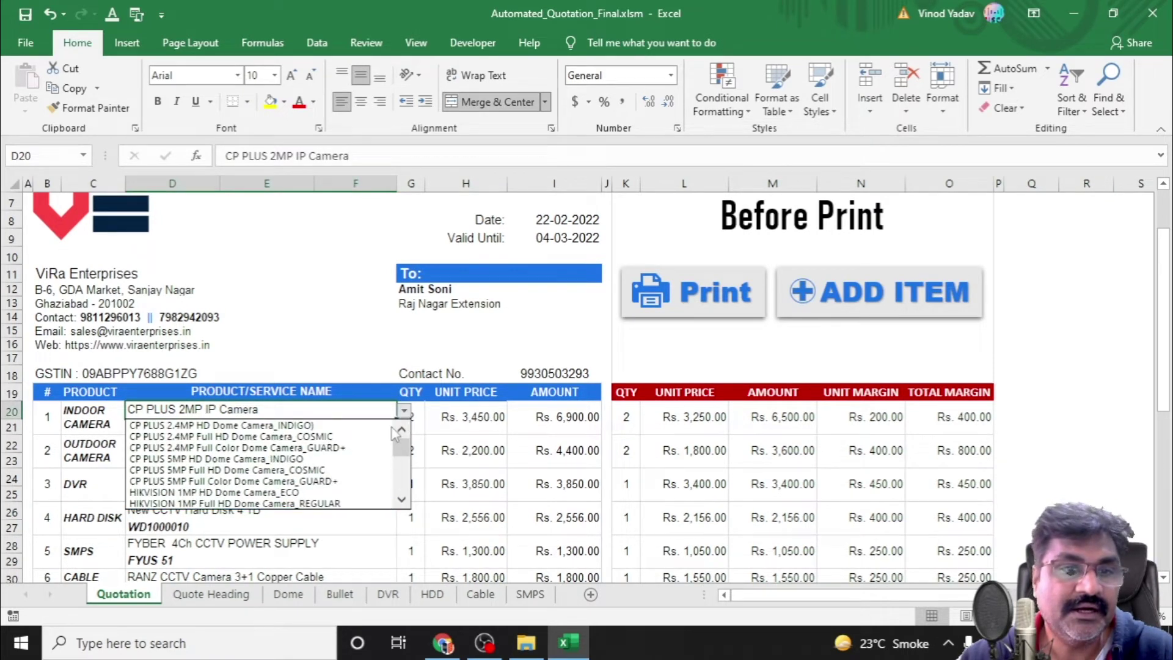
click(301, 436)
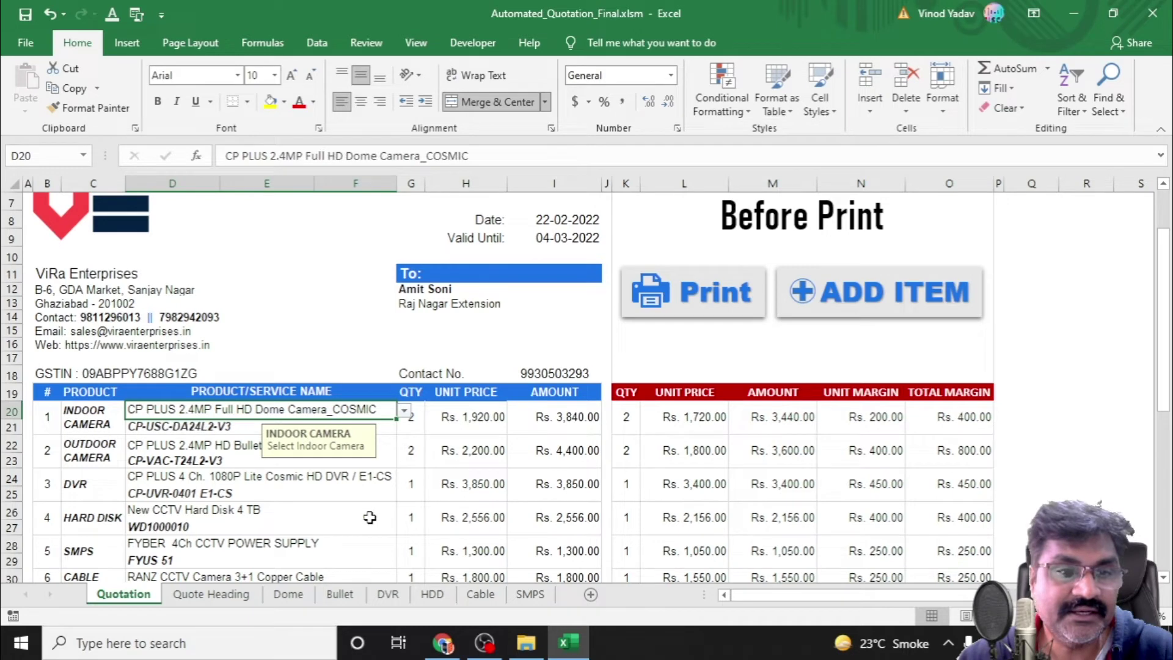
Set the quotation's hard disk to "WESTERN DIGITAL Surveillance HDD 2TB PURPLE".
scroll(370, 526, down, 2)
scroll(367, 519, up, 4)
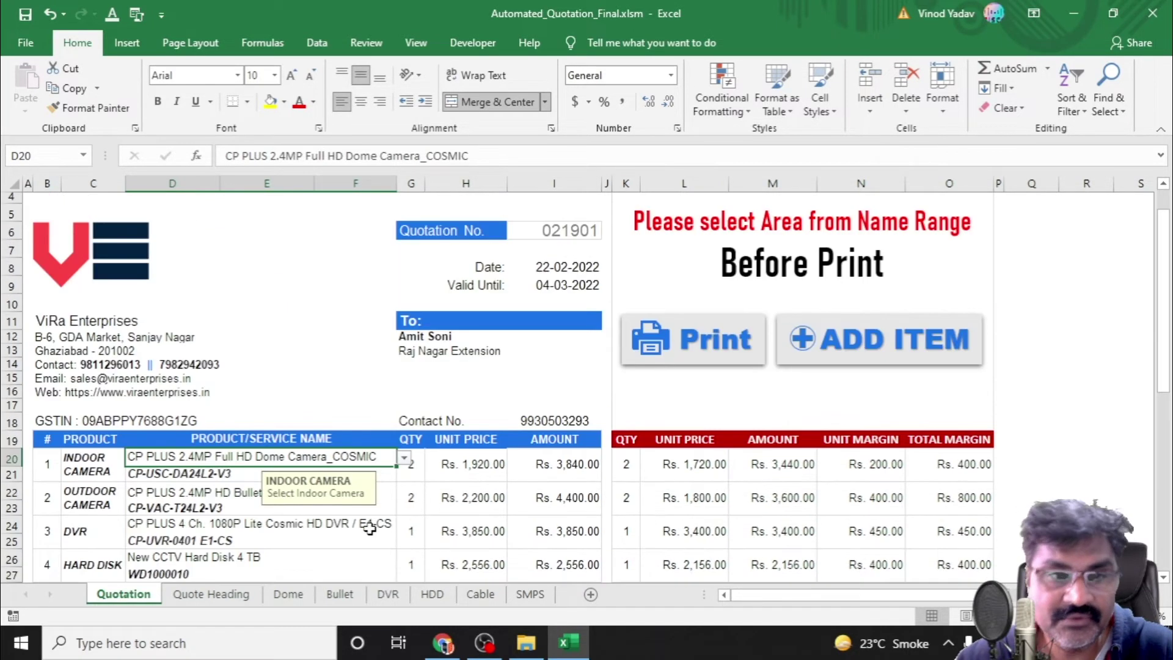
scroll(360, 513, down, 3)
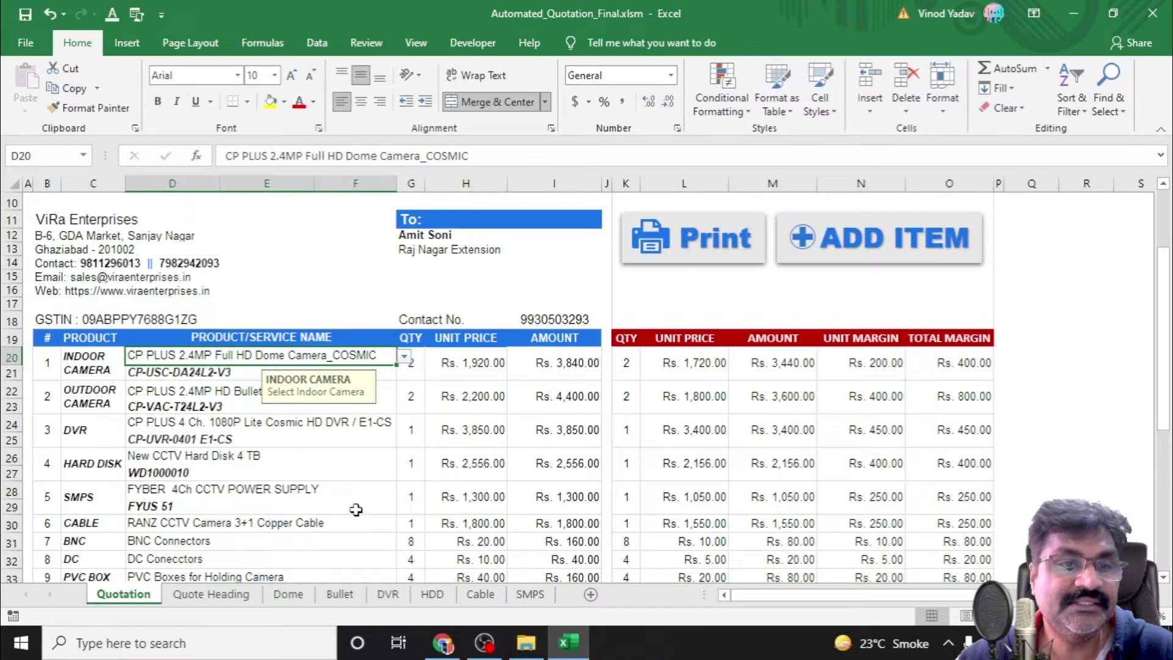
click(354, 455)
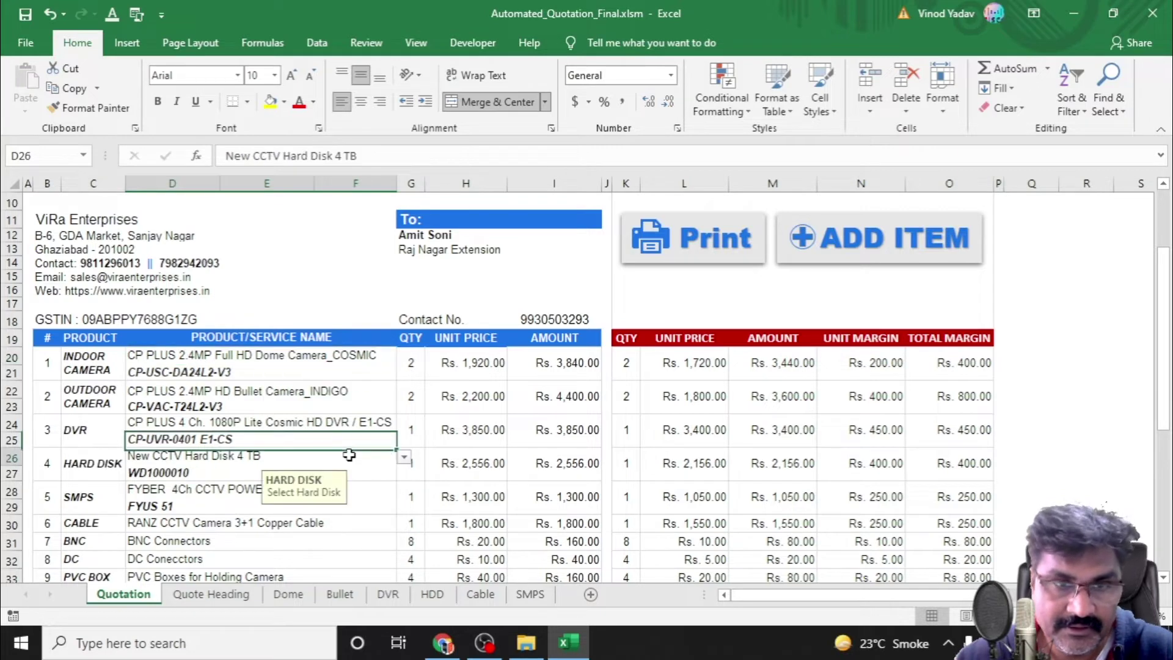
click(404, 457)
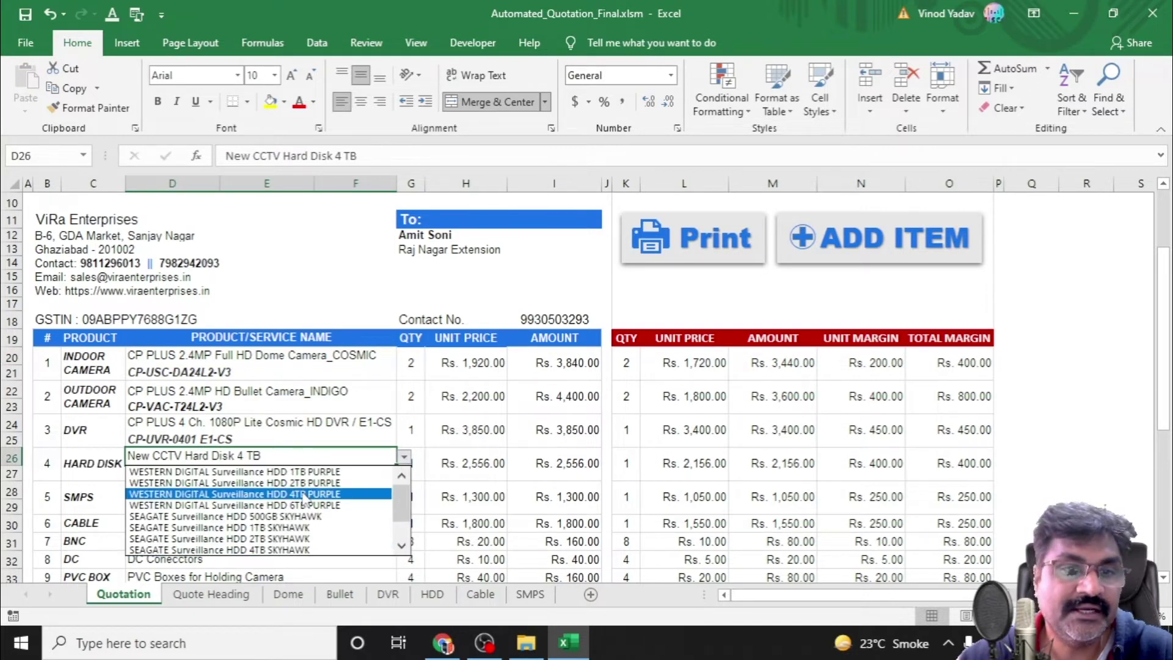
click(304, 484)
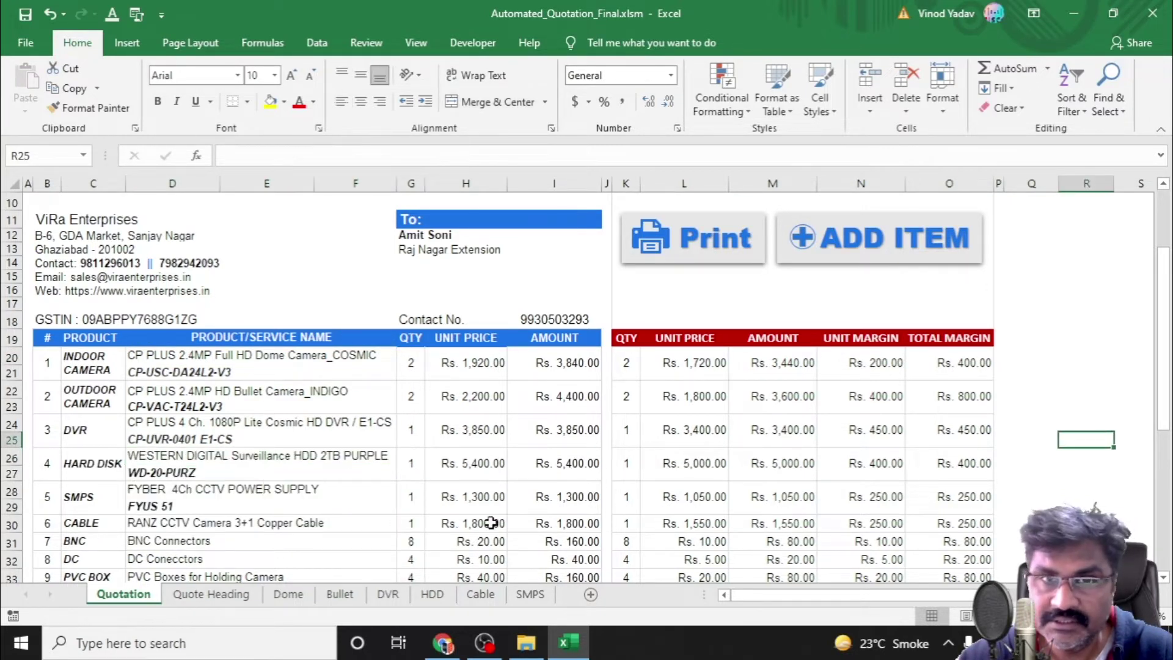
scroll(491, 522, up, 3)
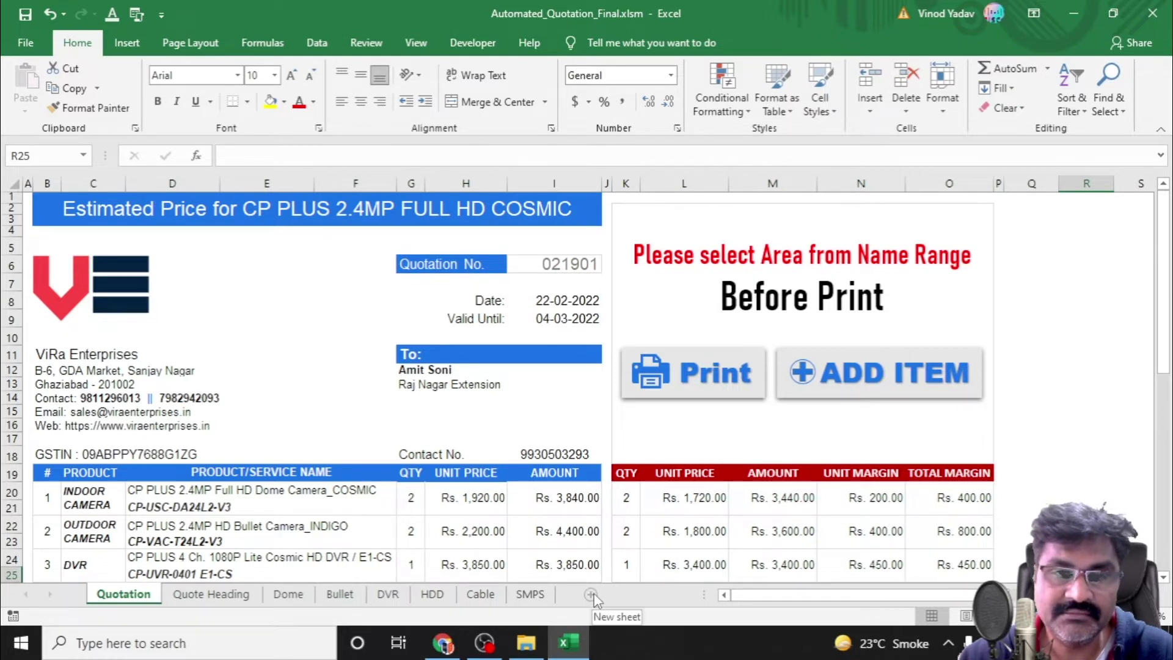
Examine which cells the quote heading named range covers on the Quote Heading sheet.
click(237, 600)
click(614, 493)
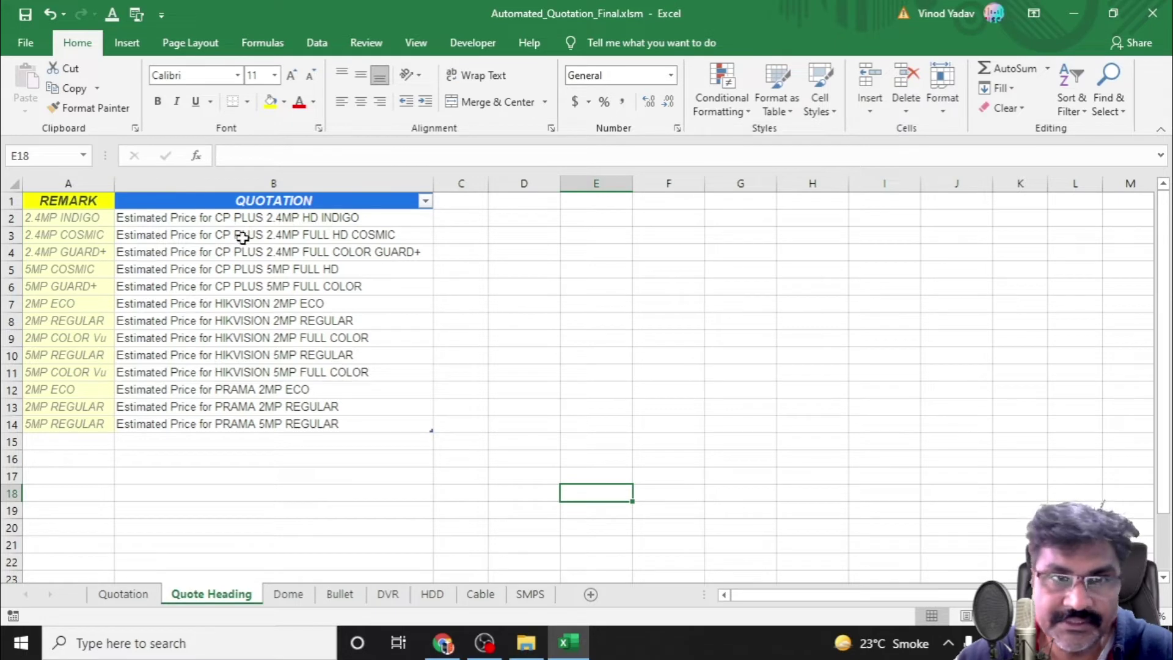
click(84, 157)
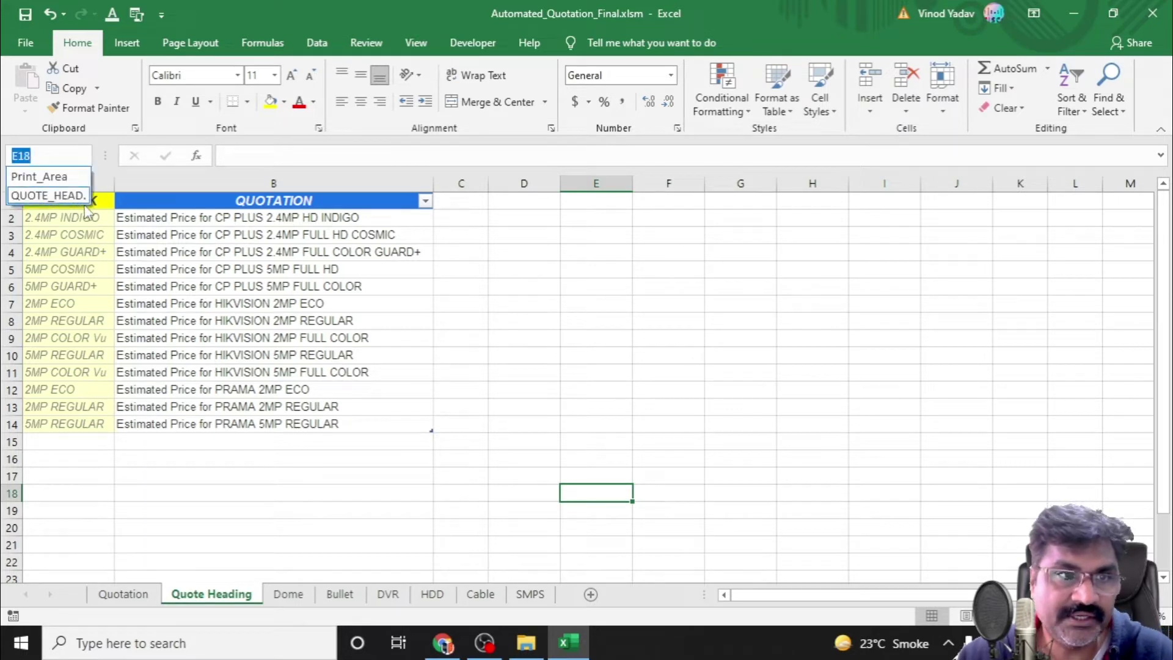
click(55, 195)
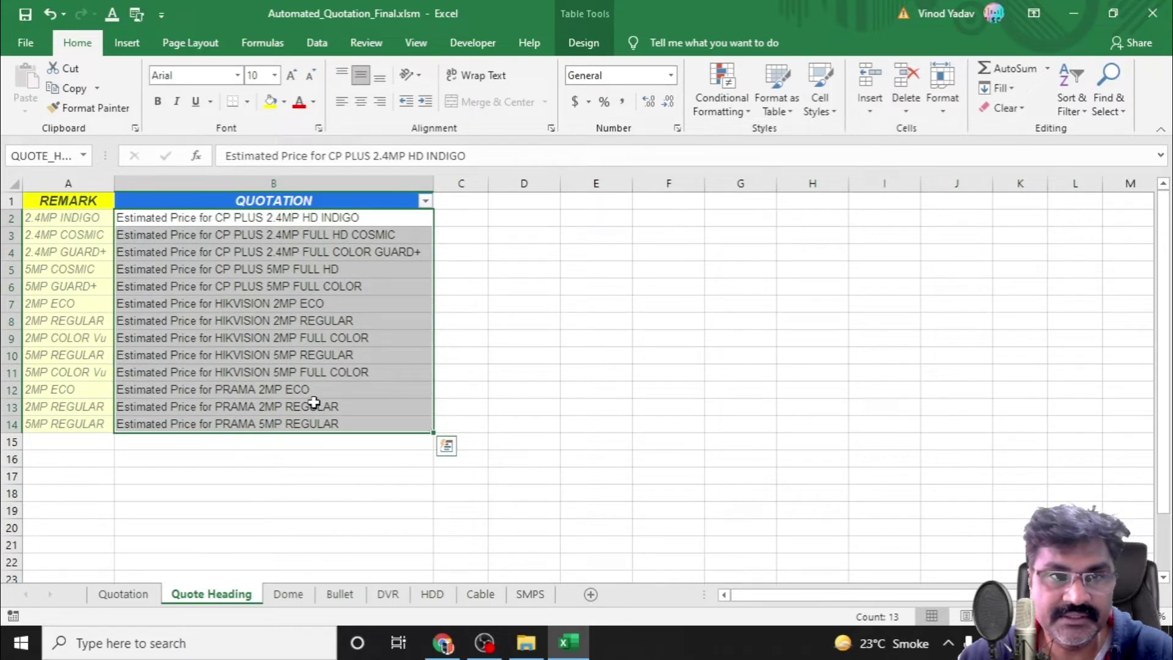
click(680, 428)
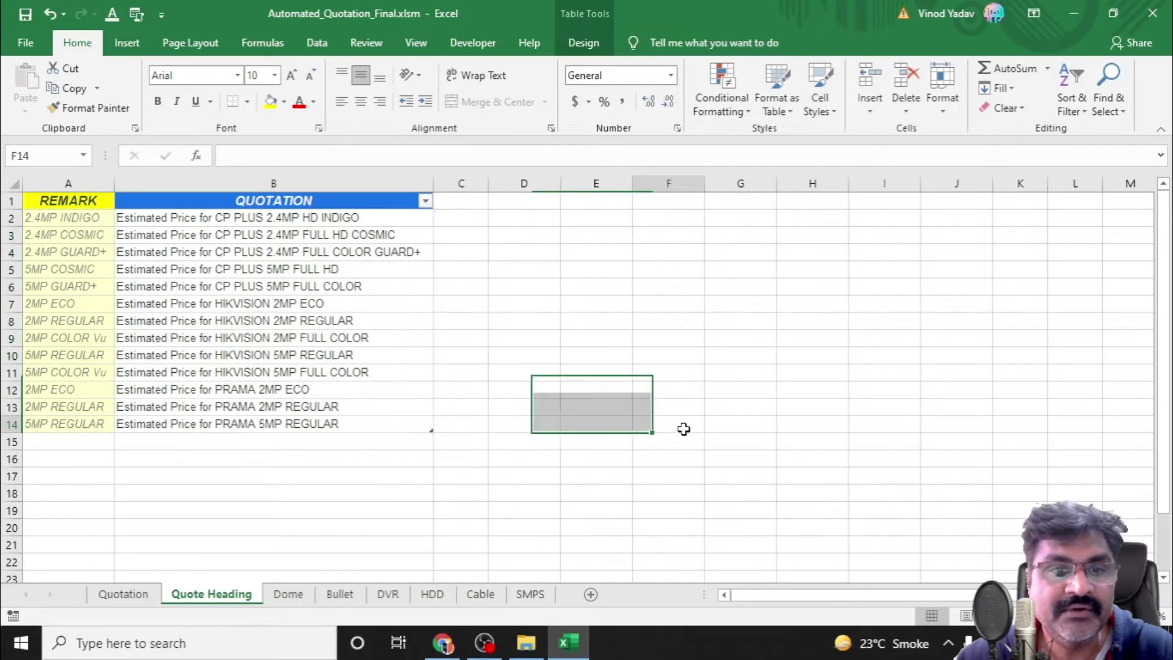
click(315, 441)
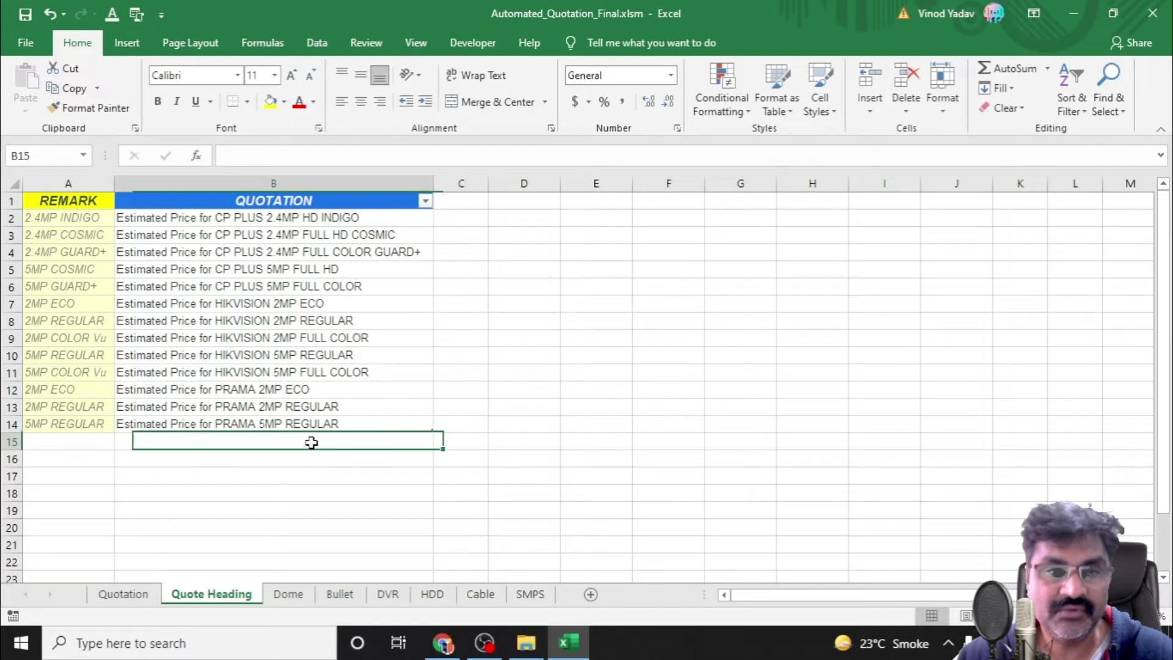
click(712, 438)
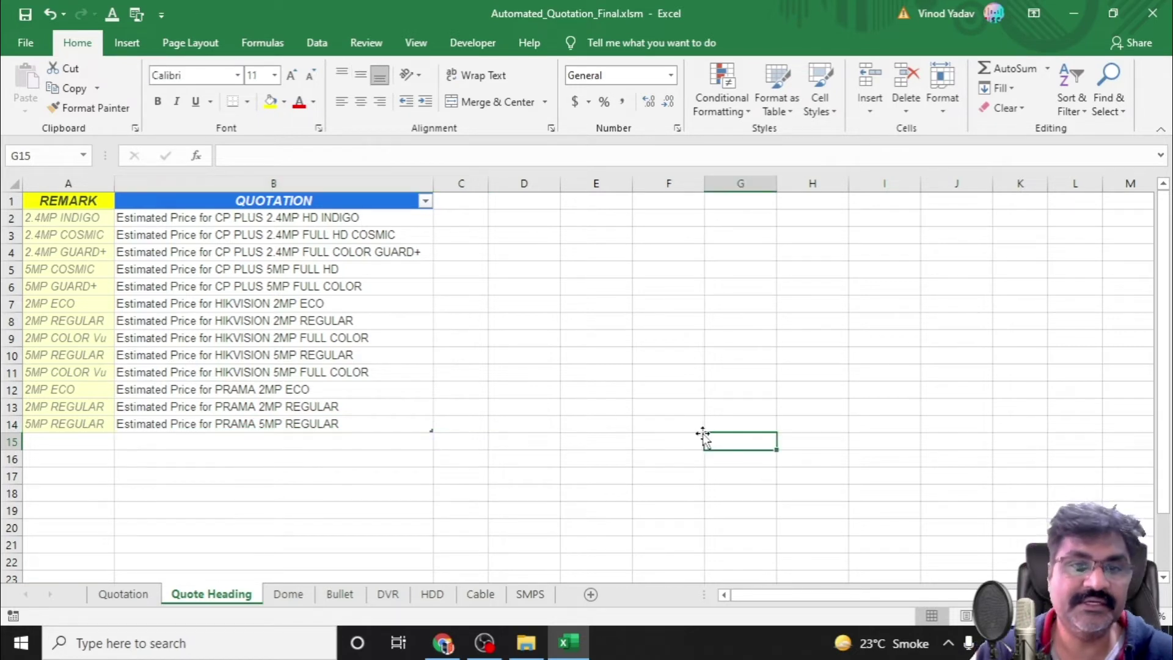
Add the heading "new estimate" in cell B15, directly below the last entry of the QUOTATION list.
click(418, 422)
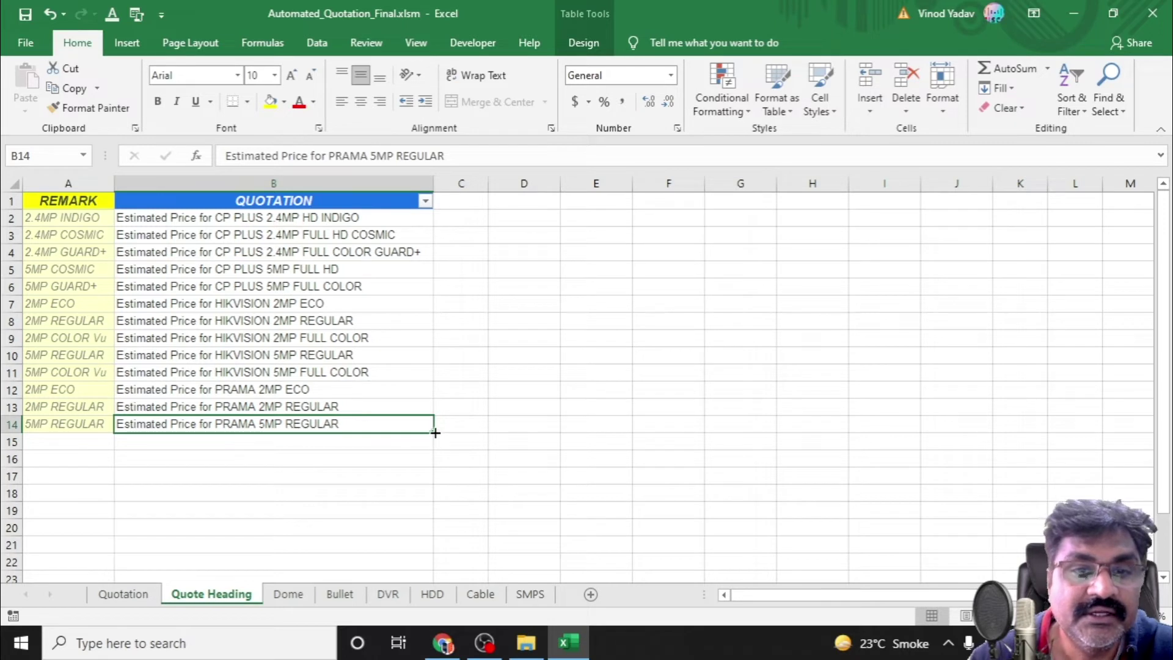
click(578, 442)
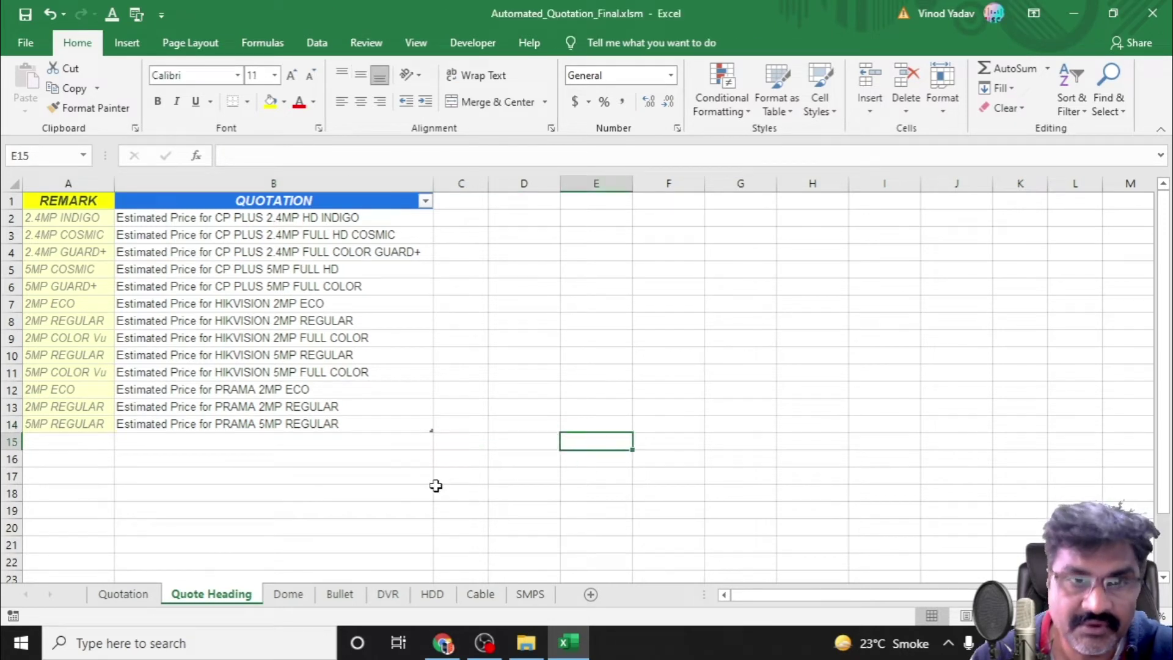
click(333, 448)
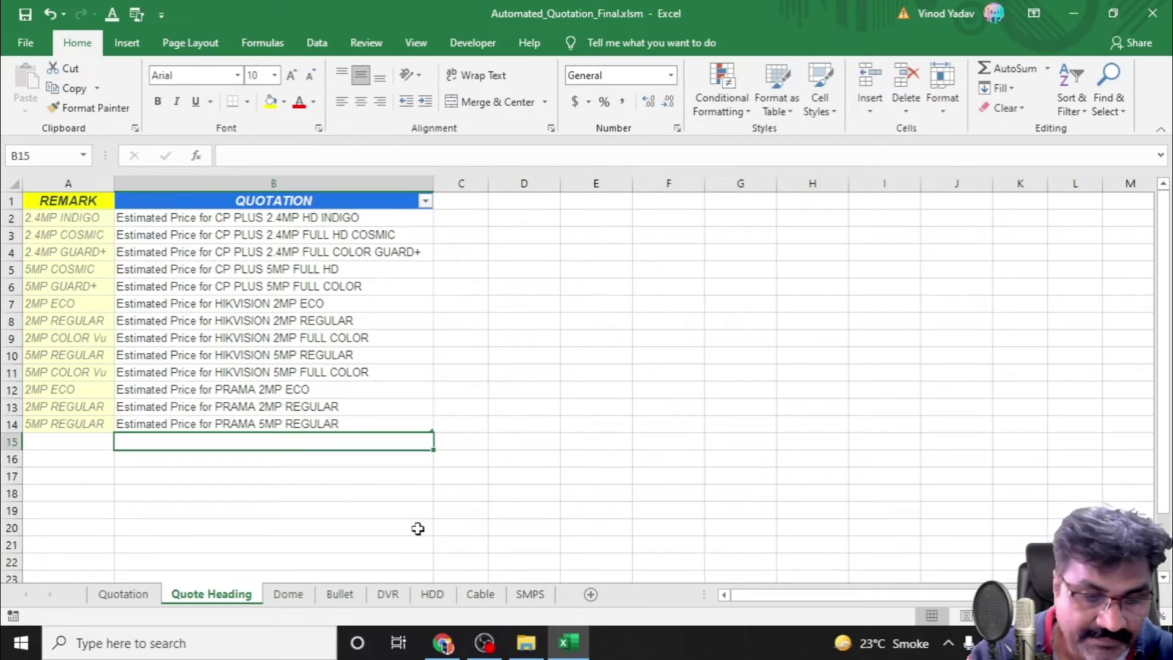
text(new es)
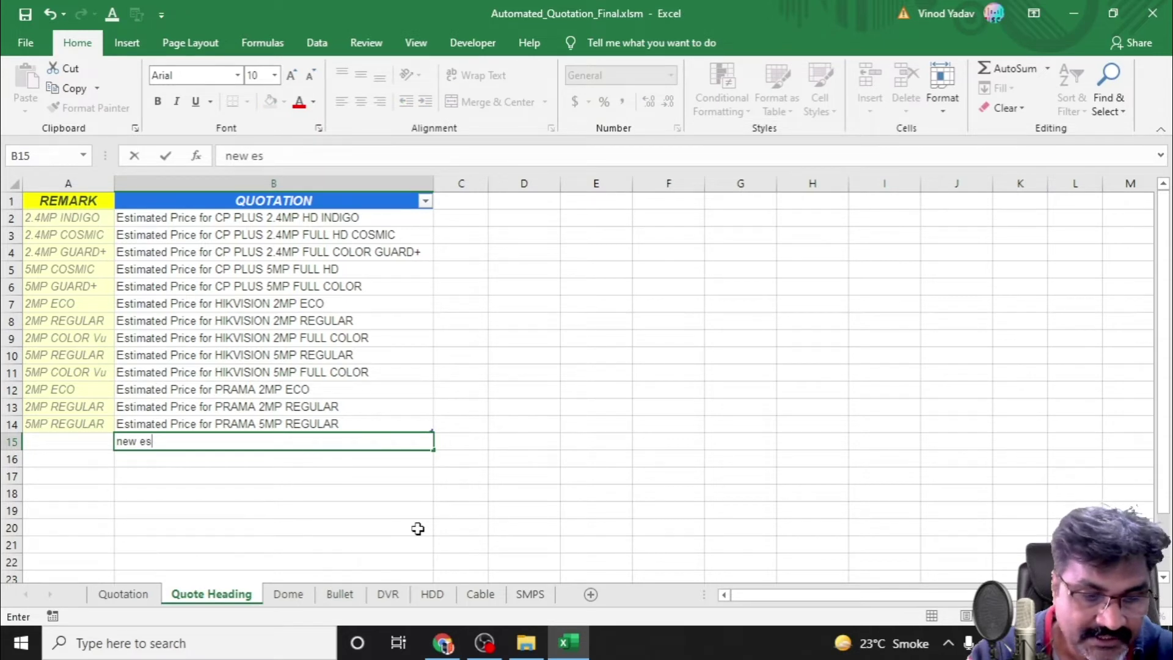
text(timate)
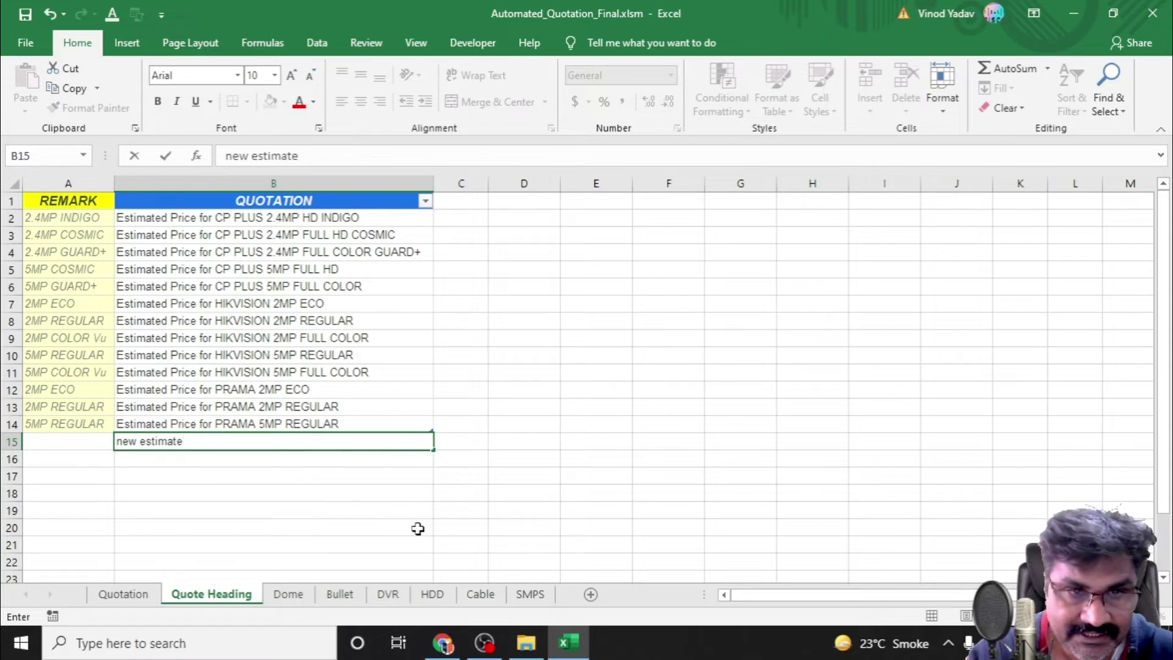
key(Return)
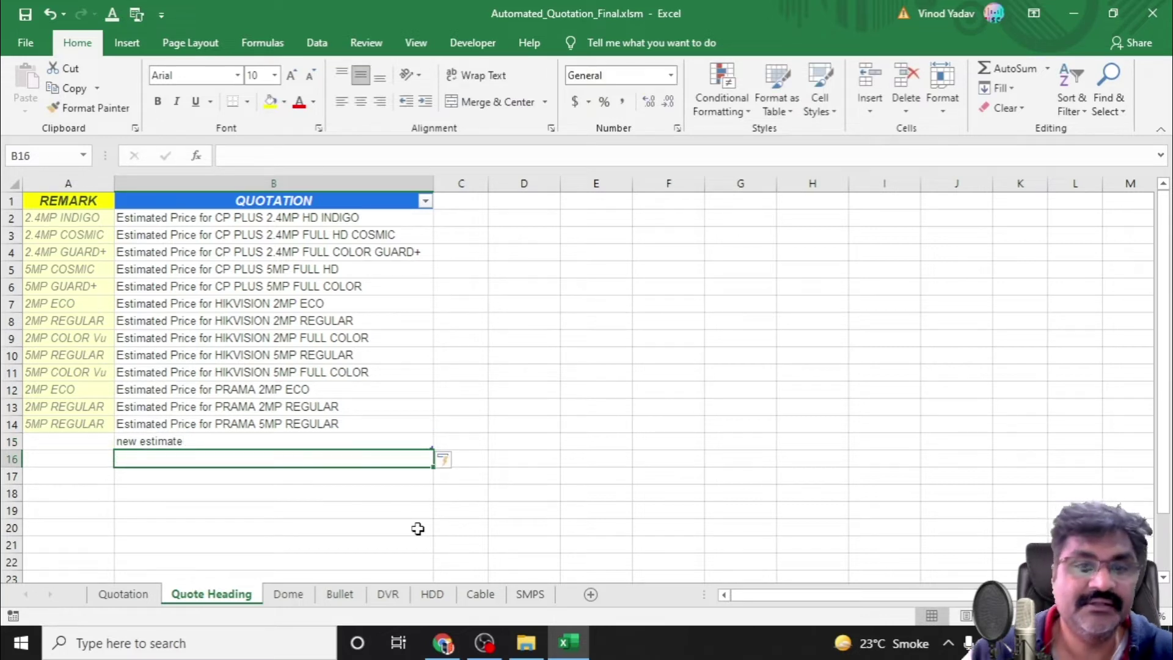
click(536, 460)
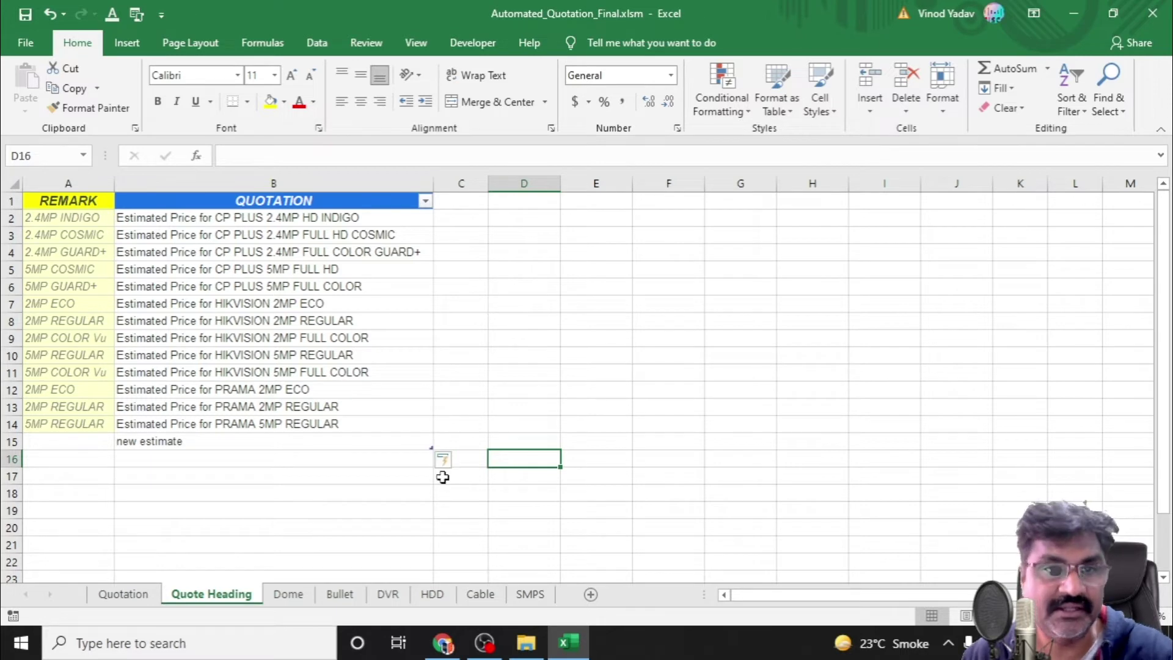
Set the heading on the Quotation sheet to "new estimate" from its list.
click(124, 594)
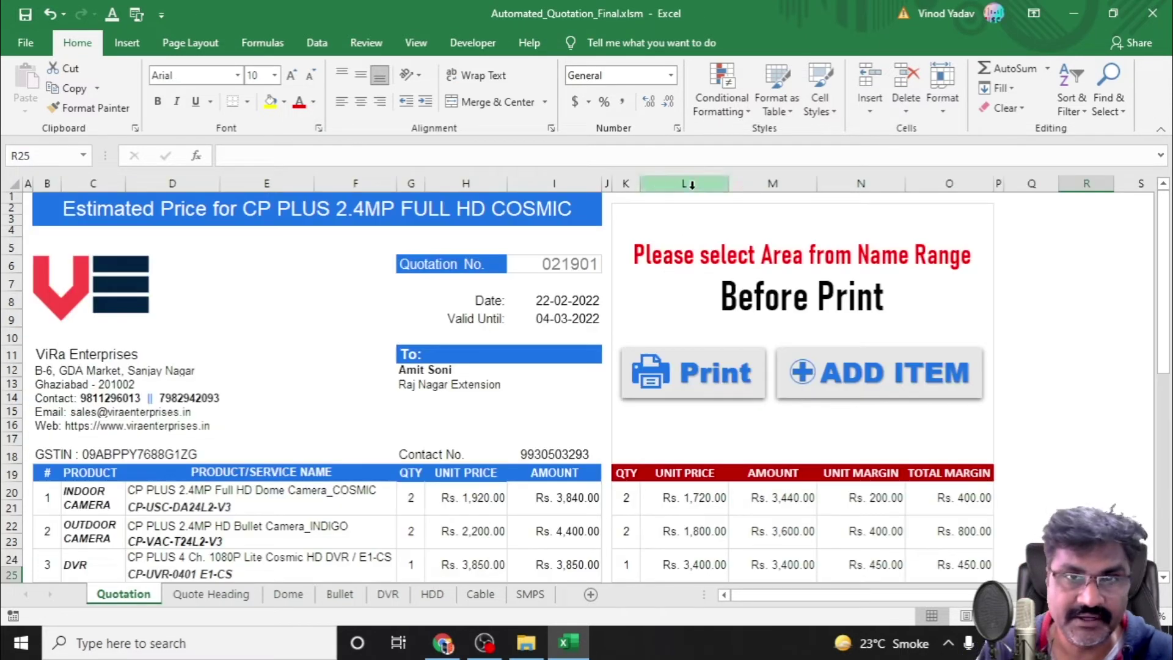
click(599, 210)
click(609, 208)
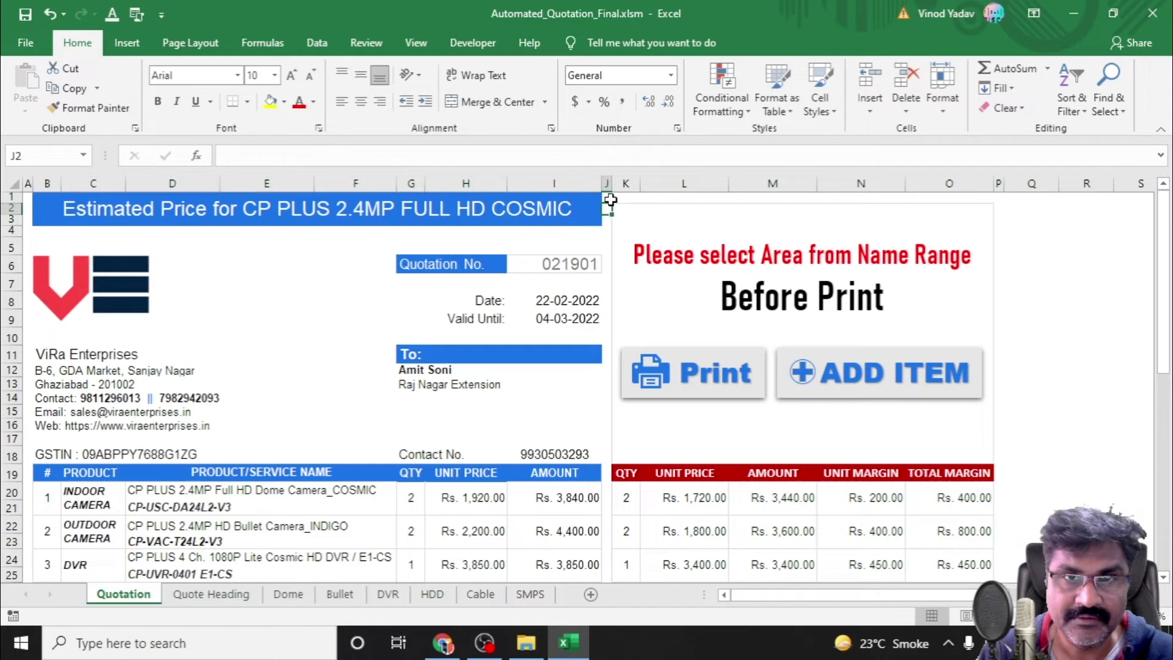
click(599, 206)
click(609, 198)
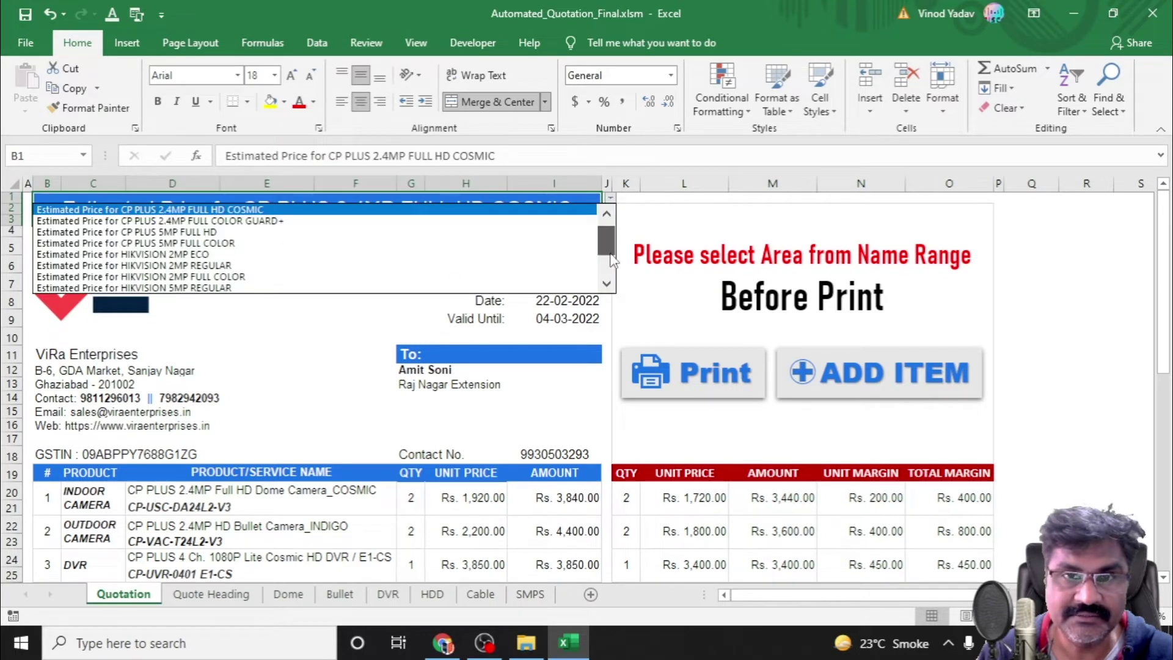
drag(610, 254, 609, 276)
click(83, 288)
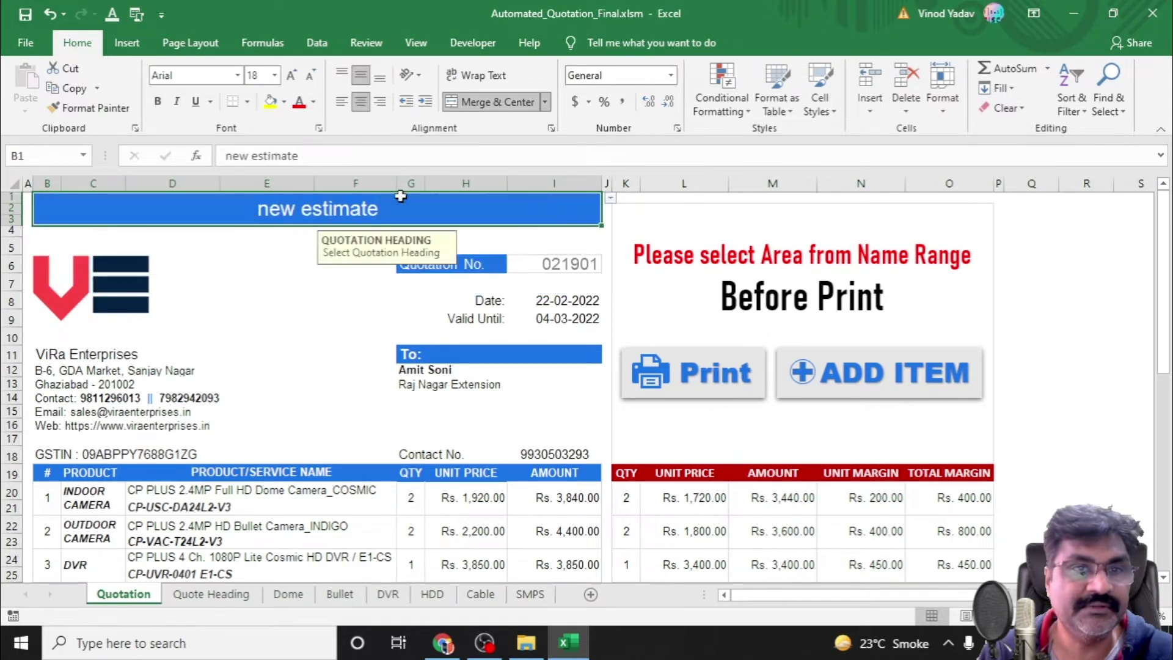
Set the quotation's heading to "Estimated Price for HIKVISION 5MP FULL COLOR".
click(609, 198)
click(550, 235)
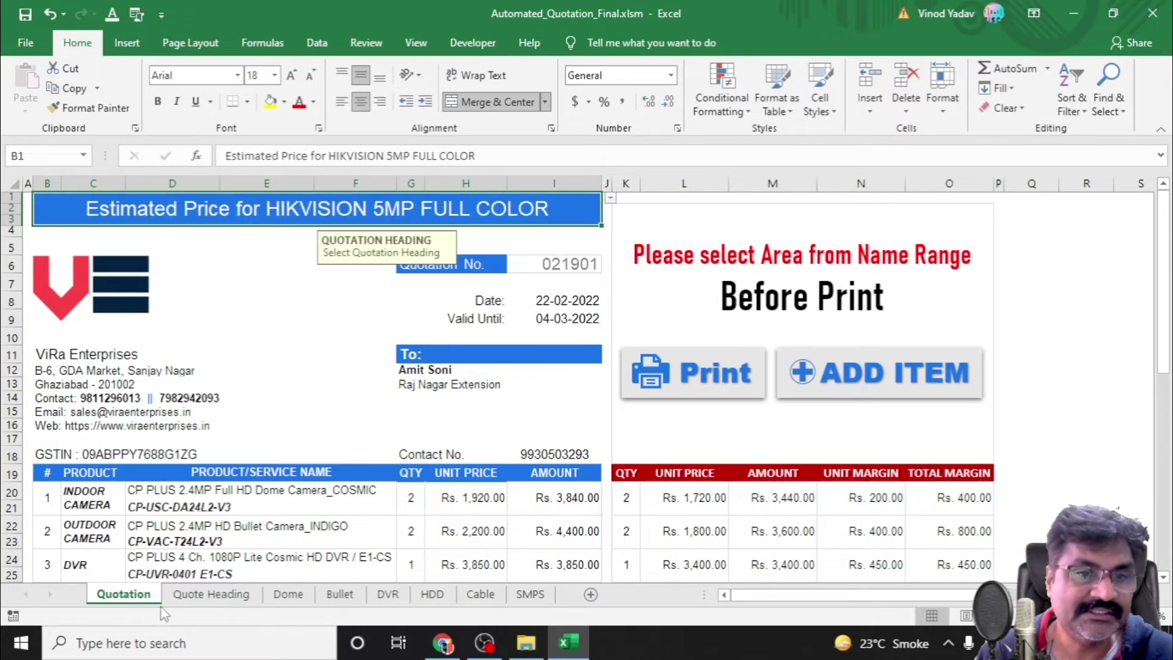
Delete "new estimate" from the Quote Heading sheet and shrink the heading table to end at row 14.
click(211, 594)
click(813, 458)
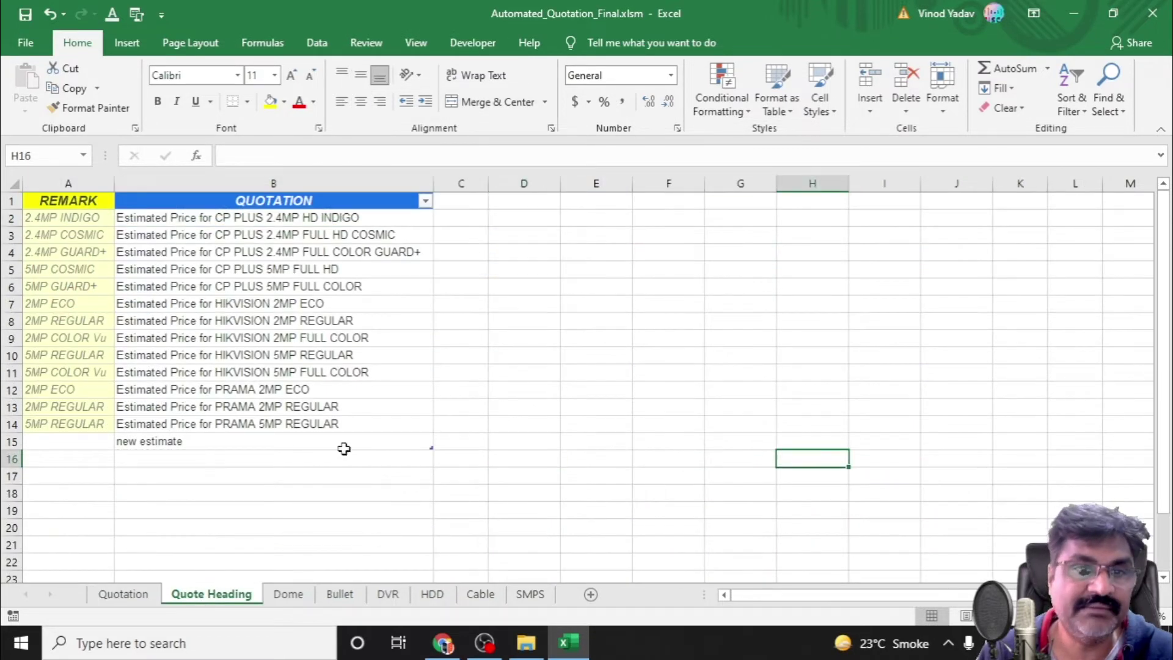
click(237, 446)
key(Delete)
click(495, 474)
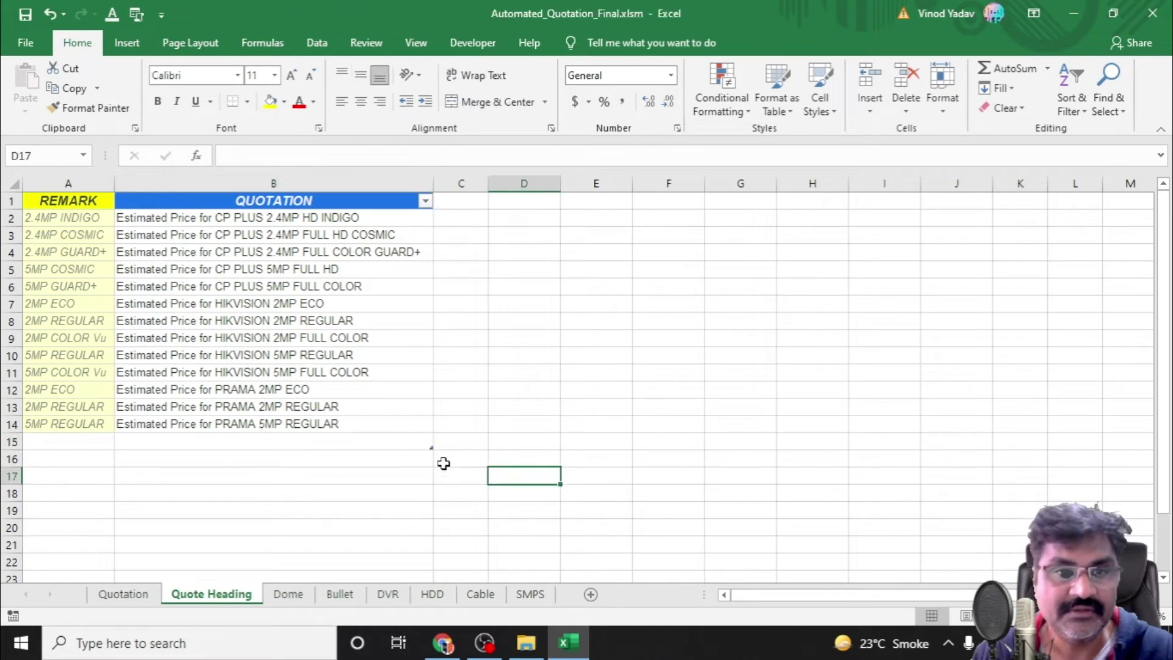
click(395, 435)
drag(435, 449, 427, 433)
click(462, 430)
click(502, 460)
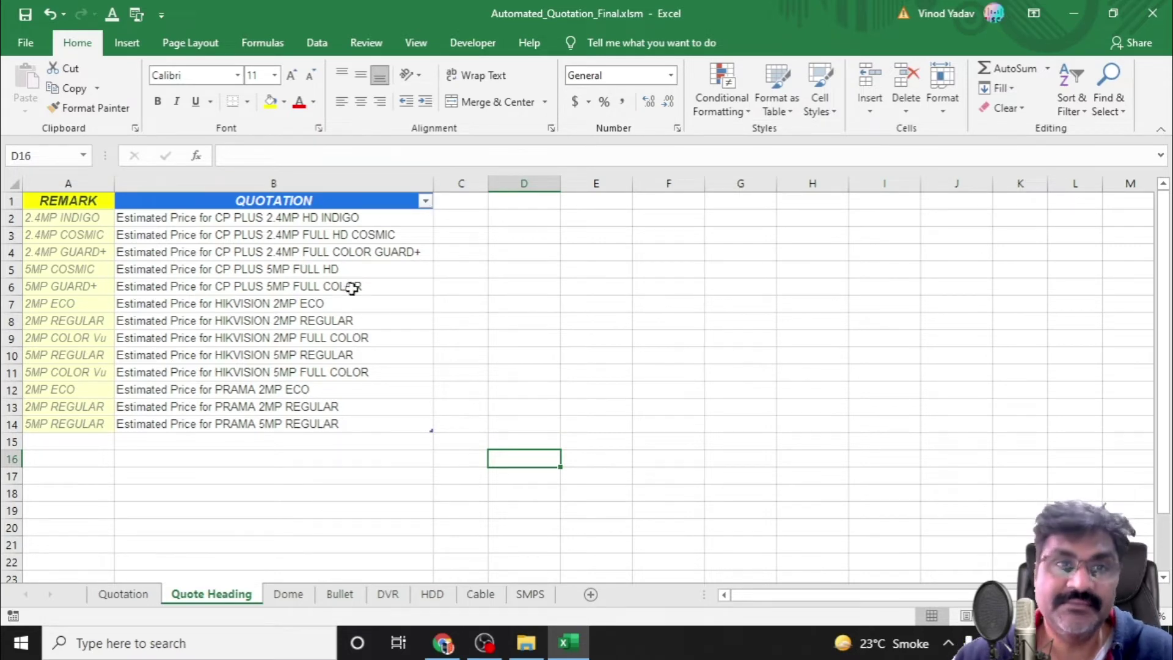
Inspect the quotation heading cell's data validation and which cells its list source refers to.
click(122, 594)
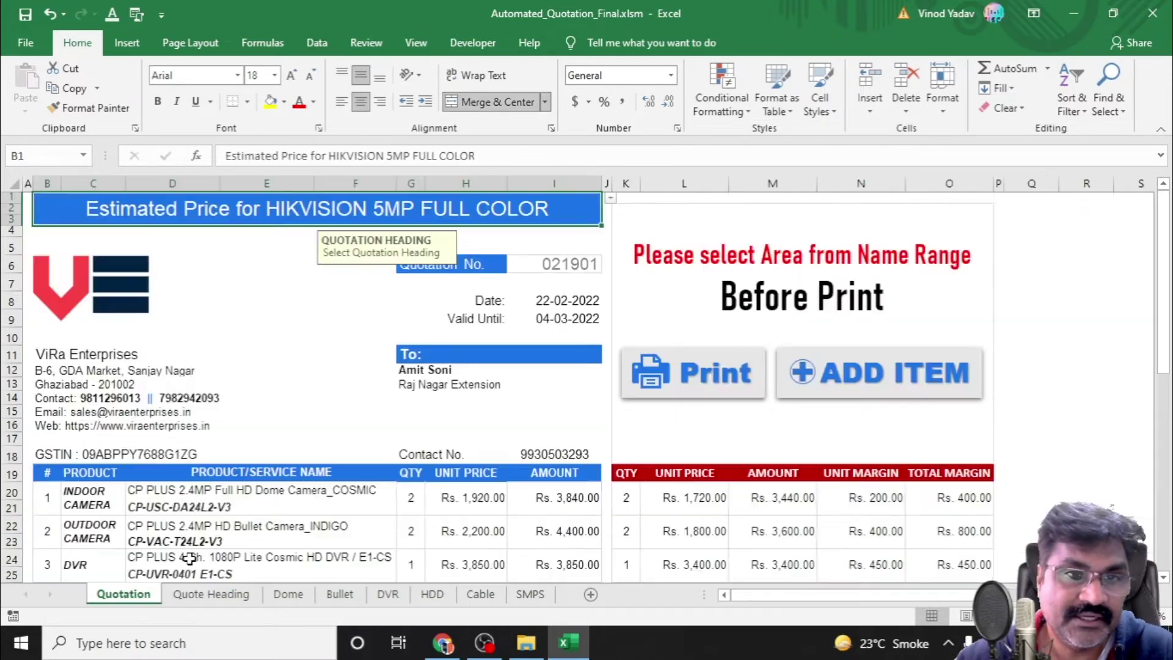
click(273, 351)
click(399, 220)
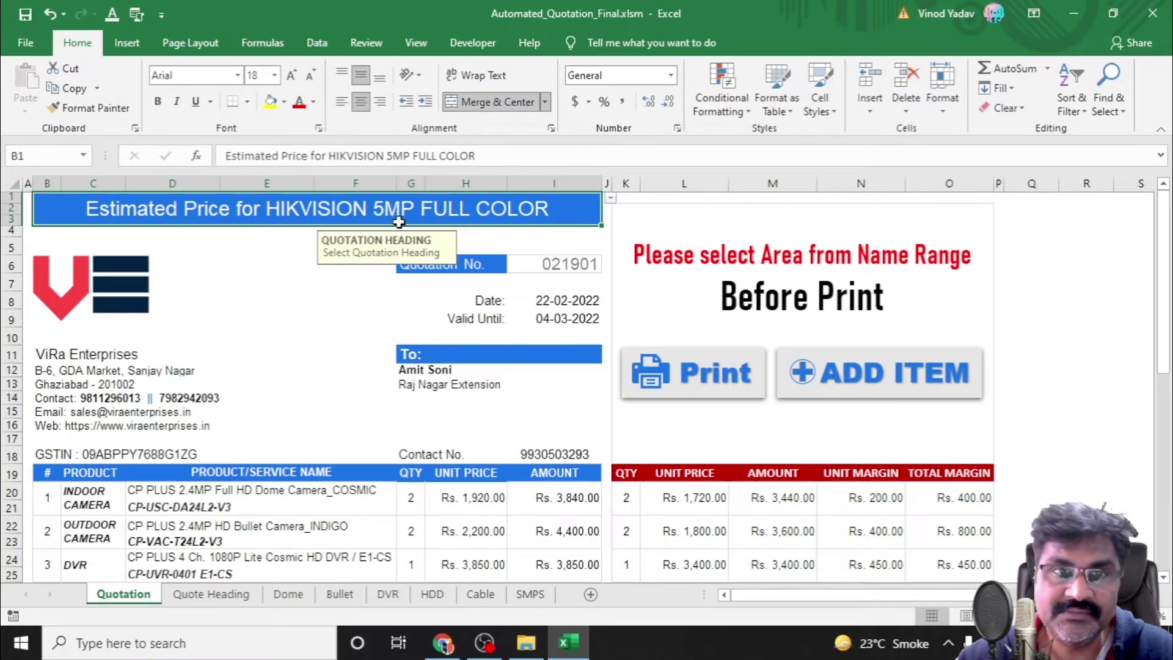
click(318, 46)
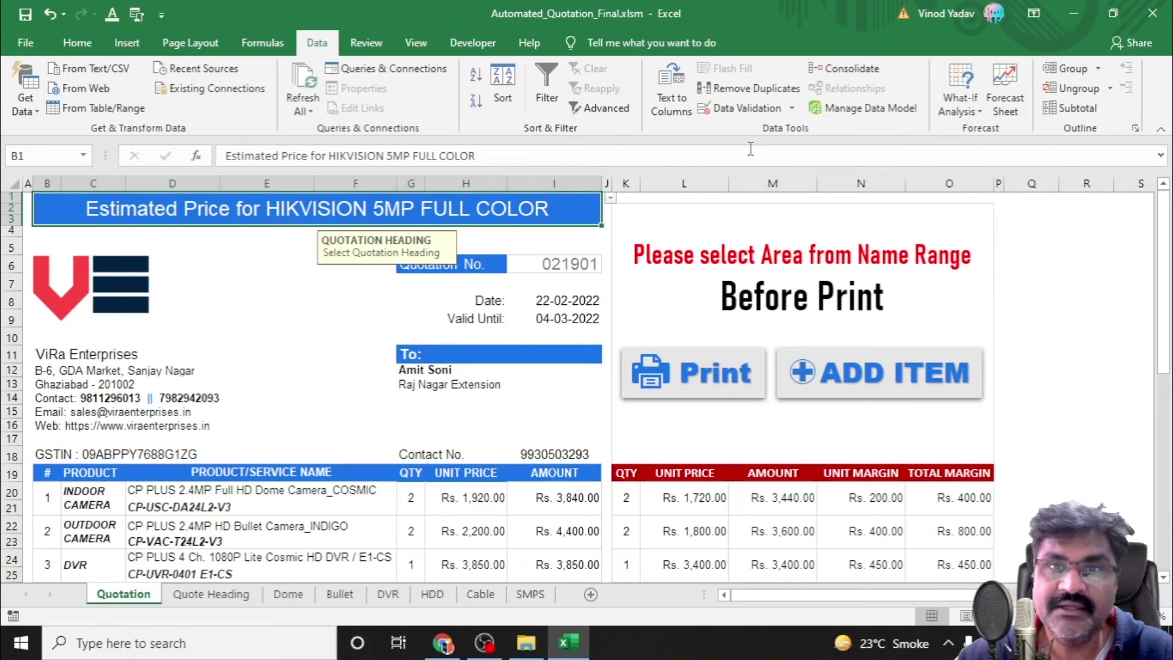
click(742, 108)
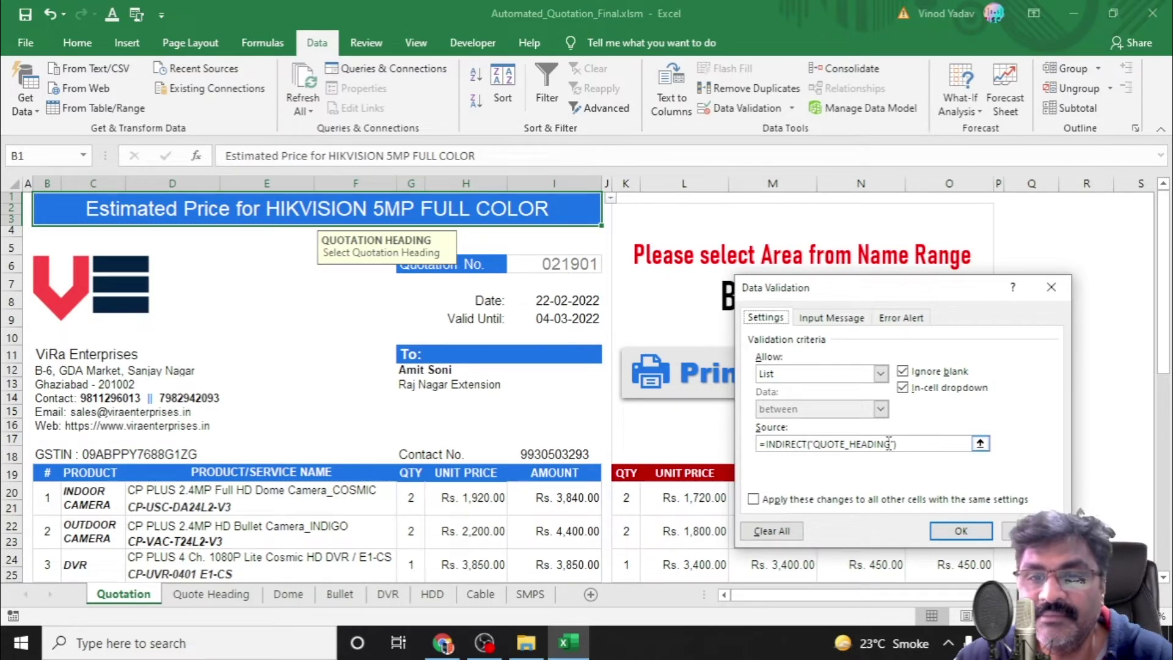
click(858, 445)
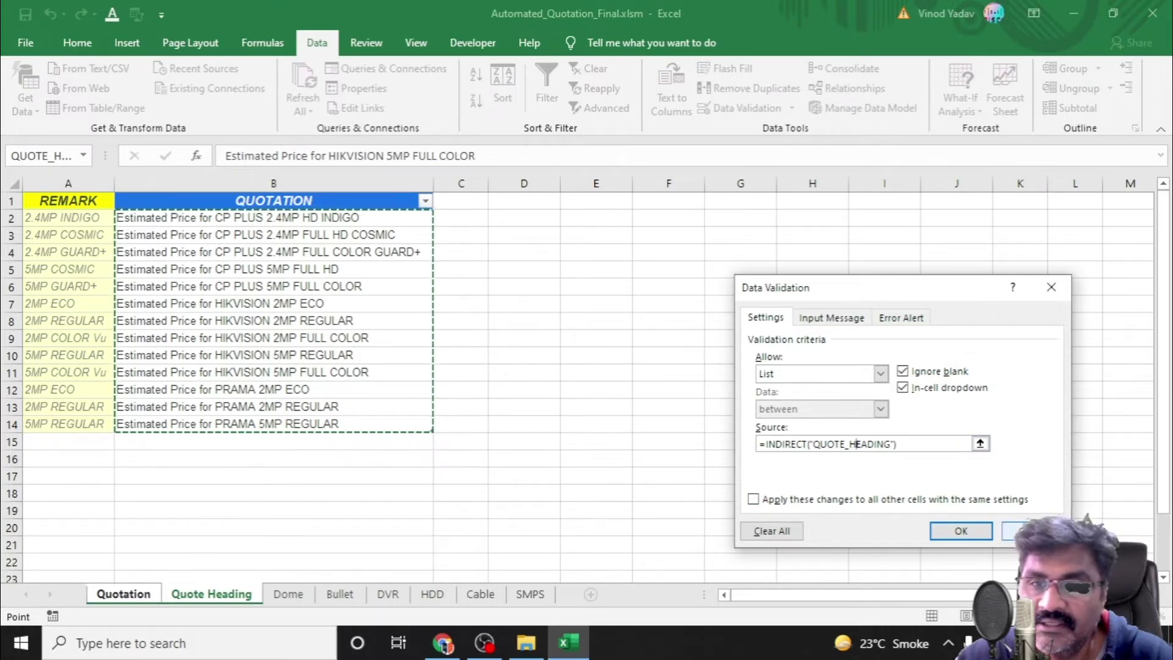
key(Return)
click(1119, 355)
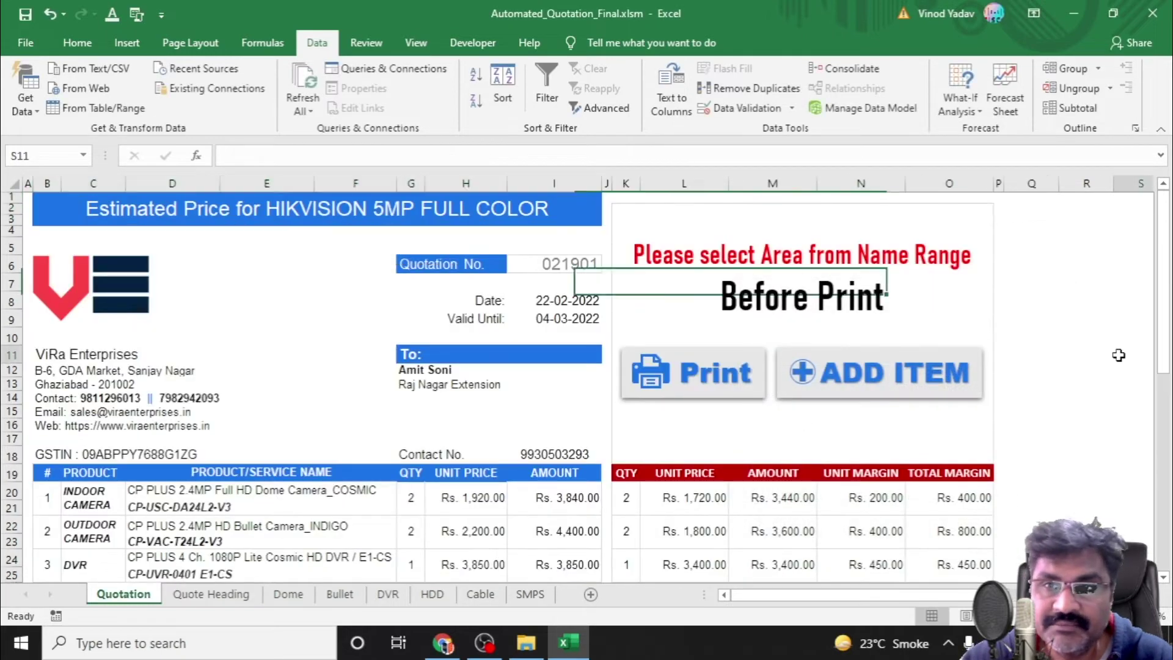
Review the input message in the heading cell's data validation and the prompt on the indoor camera's product cell.
click(480, 219)
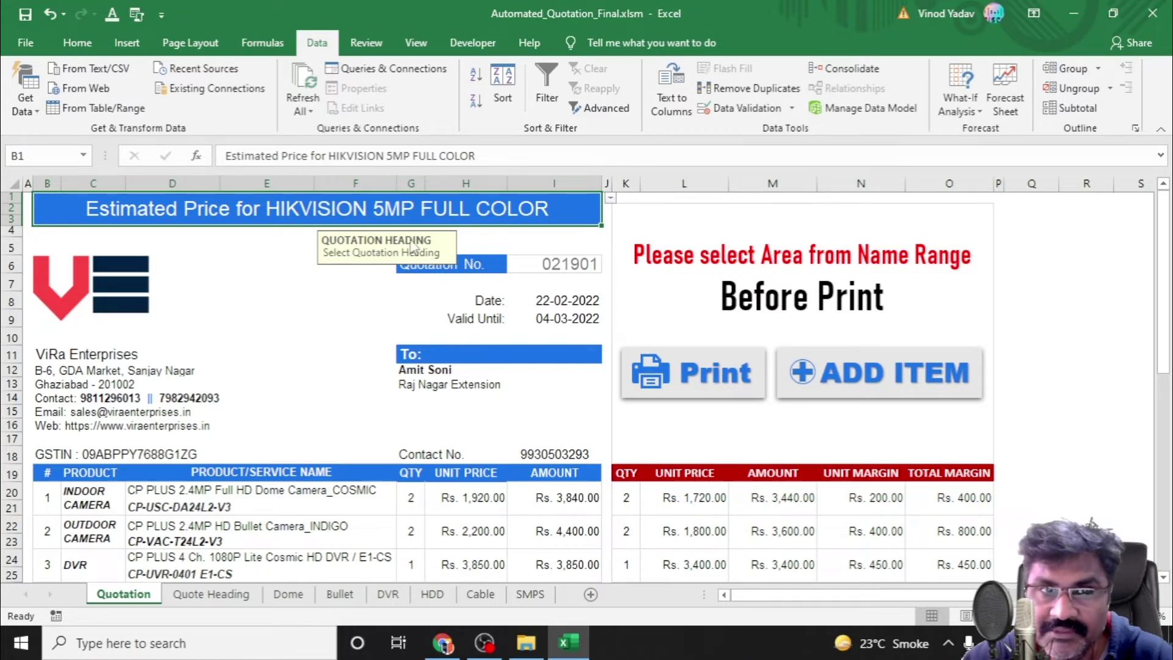
click(343, 348)
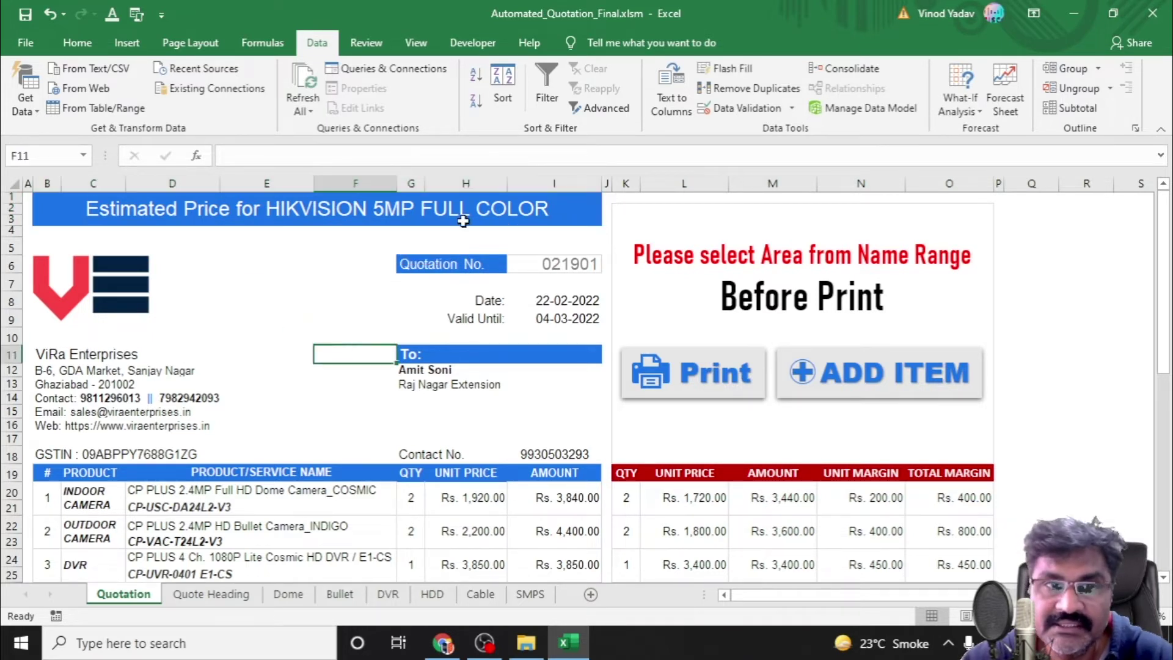
click(460, 217)
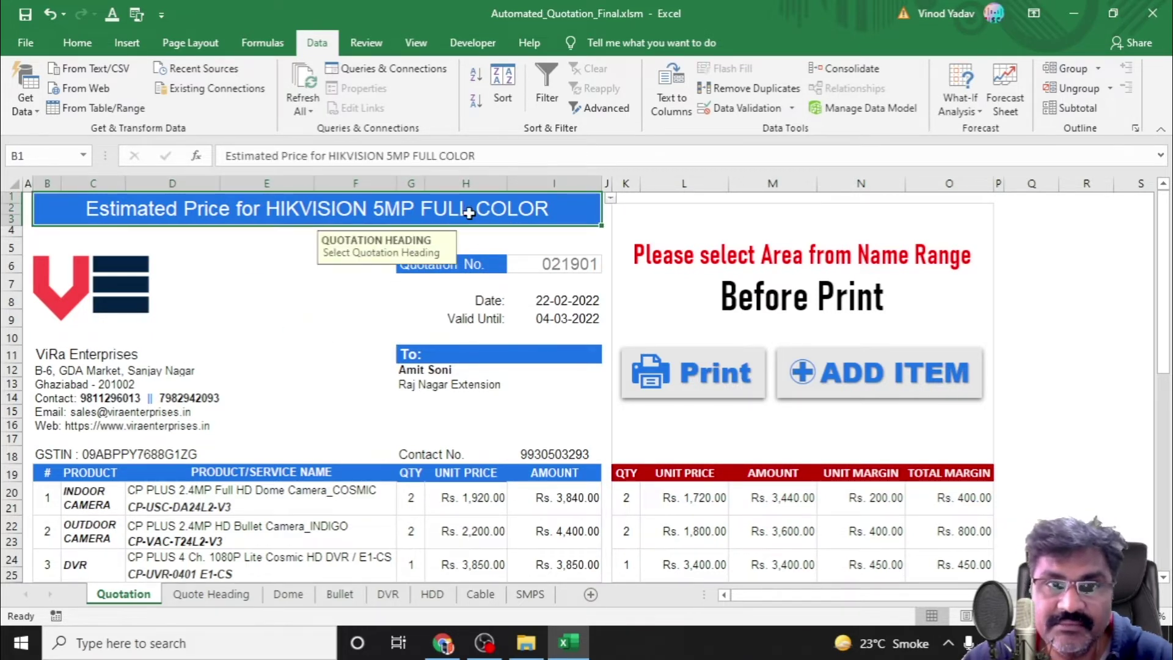
click(730, 110)
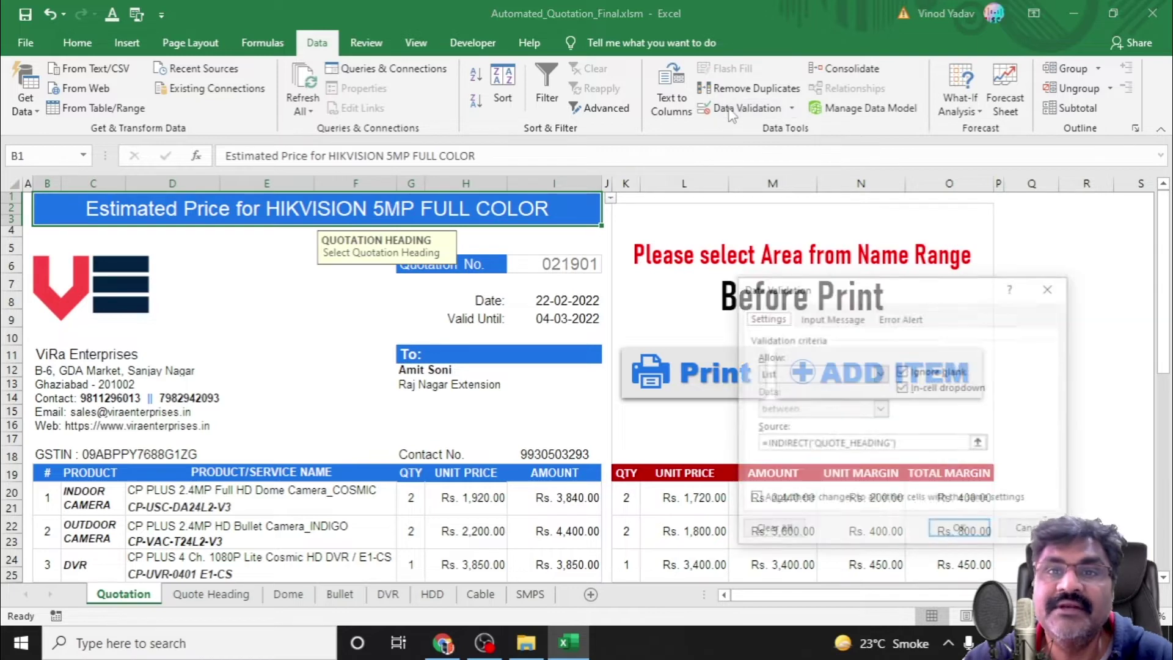
click(832, 318)
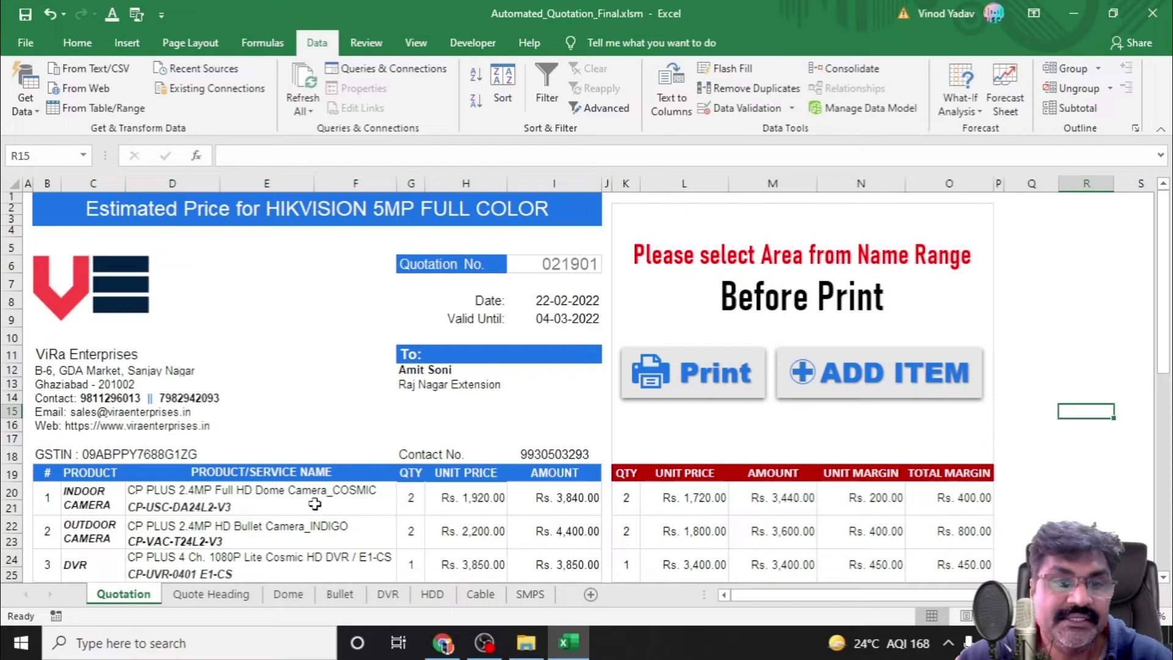
click(314, 498)
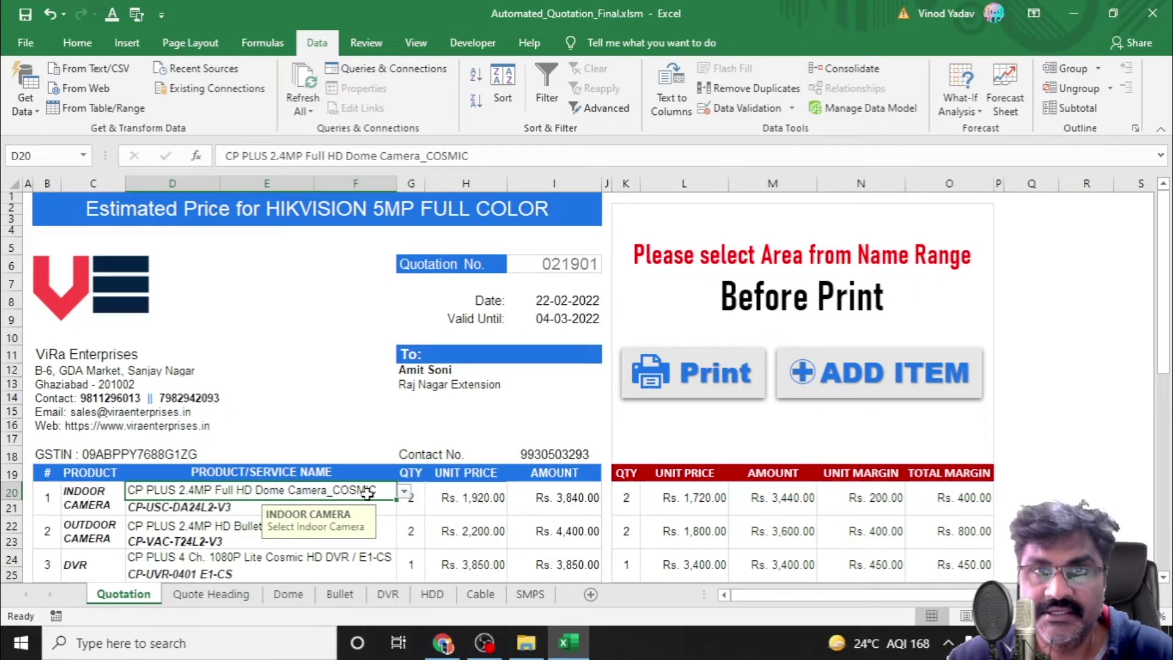
click(1062, 396)
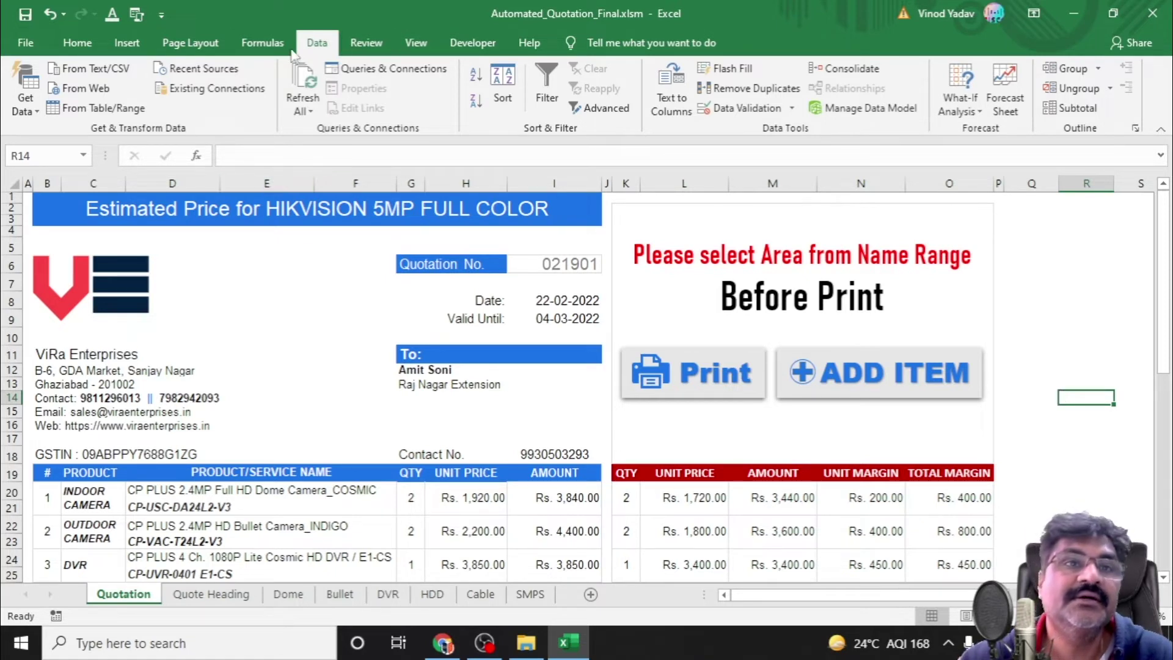
Examine the BULLET name's formula in the Name Manager and the cells it covers on the Bullet sheet.
click(84, 38)
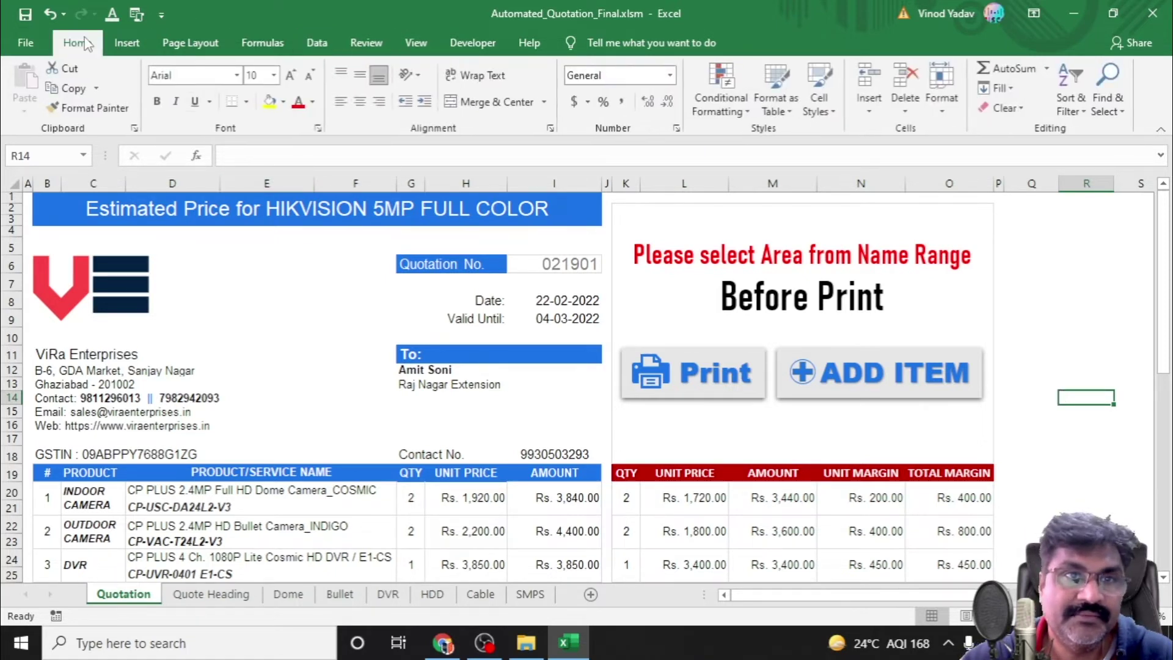
click(269, 44)
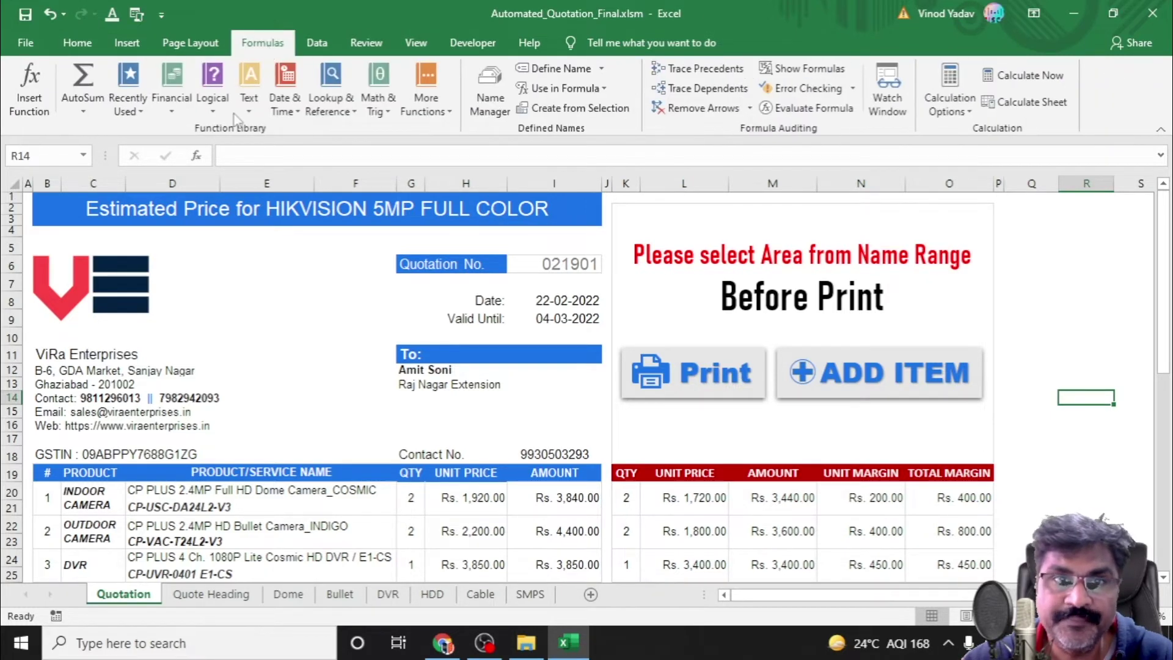
click(482, 81)
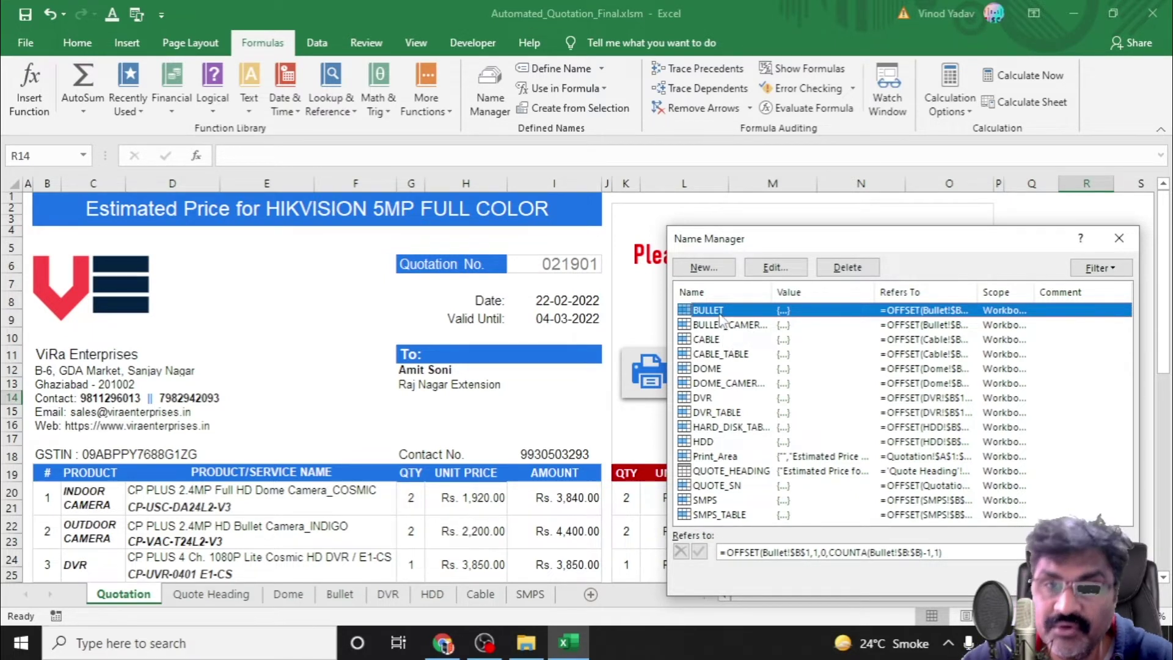
click(893, 553)
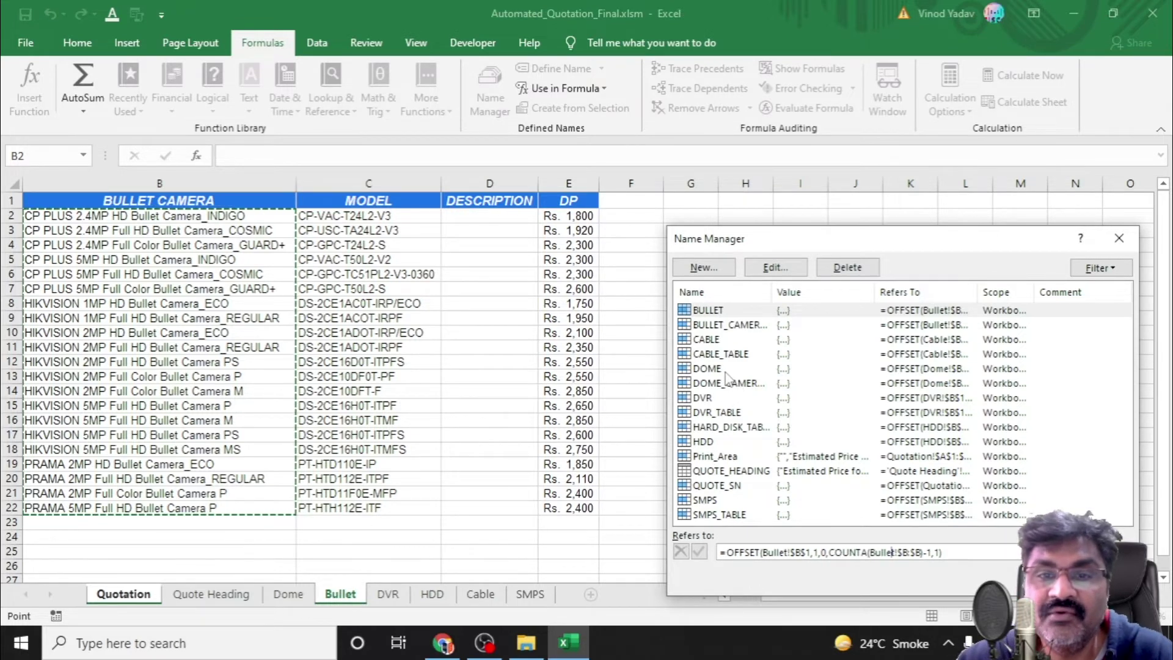
Examine the formulas of the DOME and dome camera table names and the cells DOME covers on the Dome sheet.
click(721, 369)
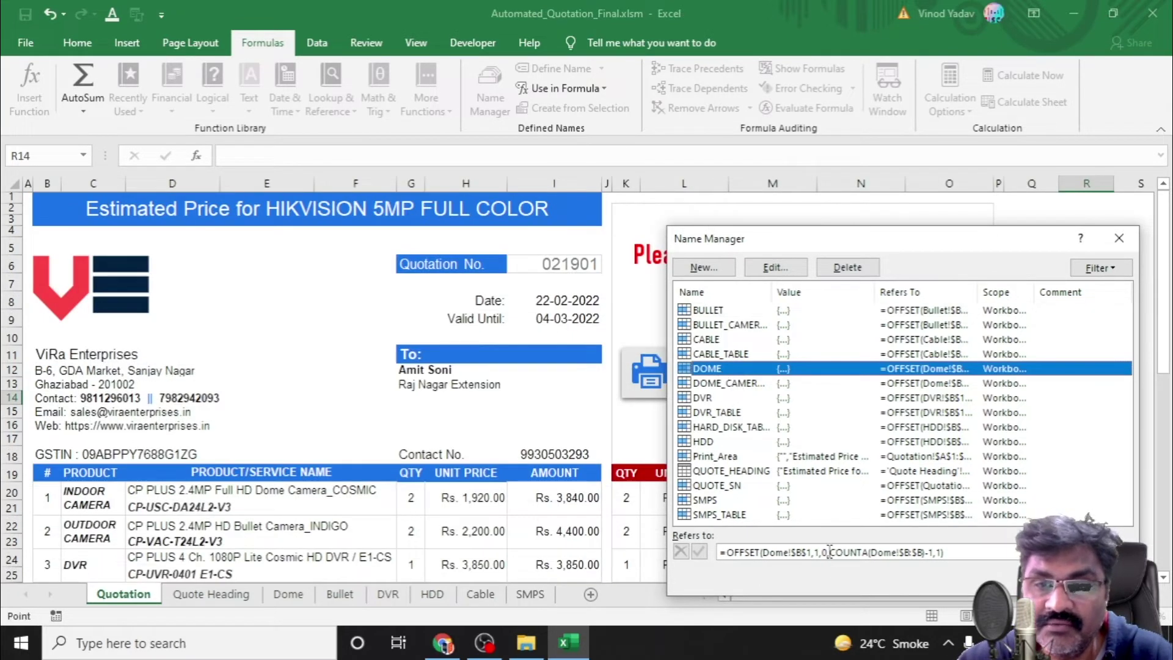
click(829, 552)
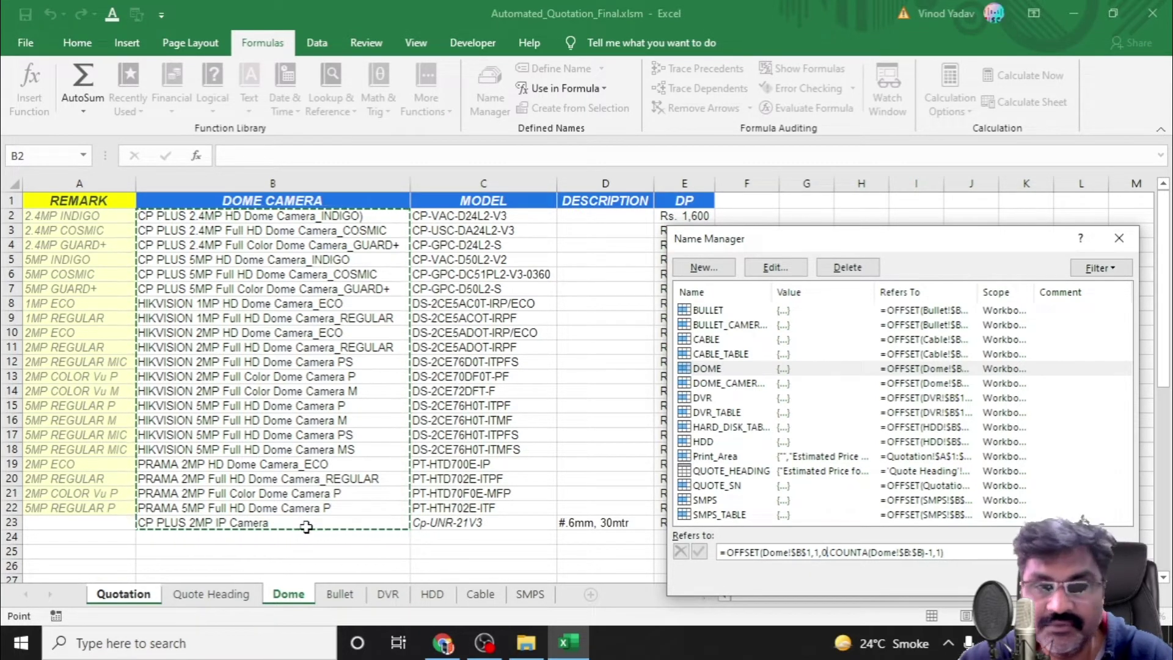
click(735, 385)
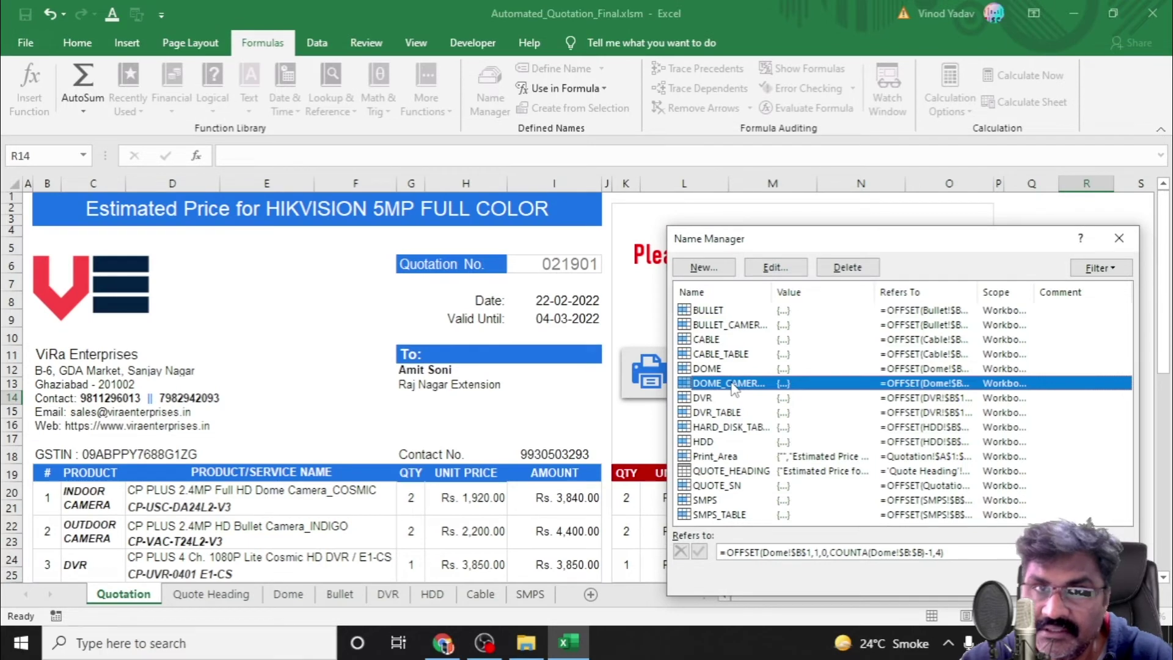
click(734, 371)
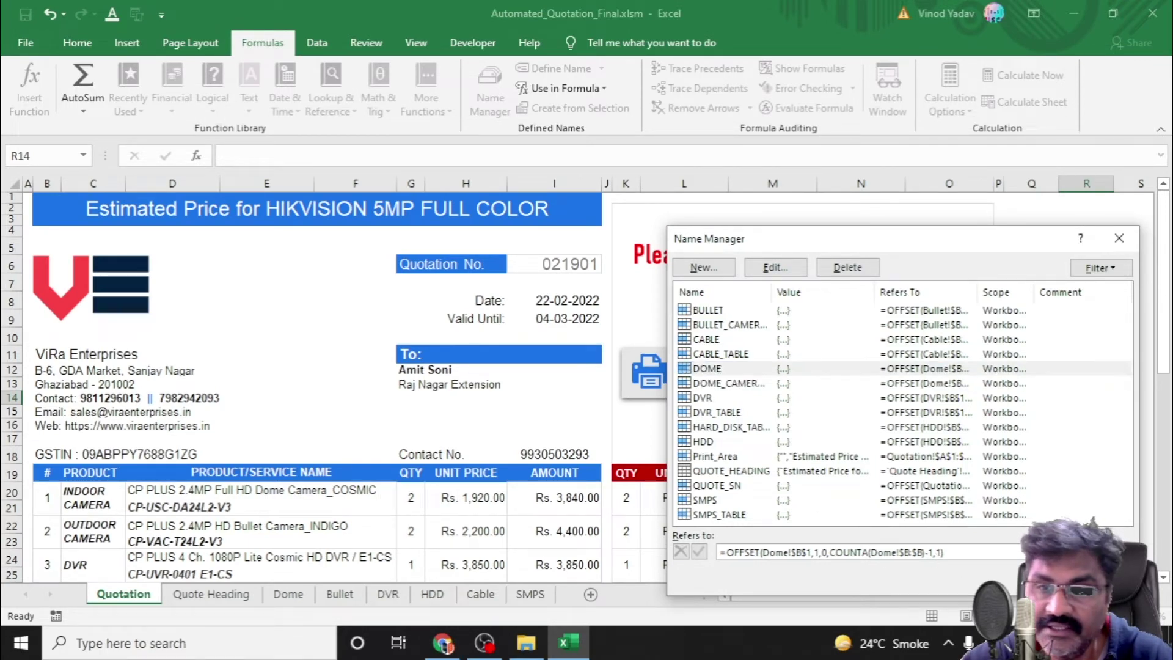
key(Escape)
Inspect the VLOOKUP formulas behind the indoor camera's model cell and its unit price in the margin table.
click(375, 493)
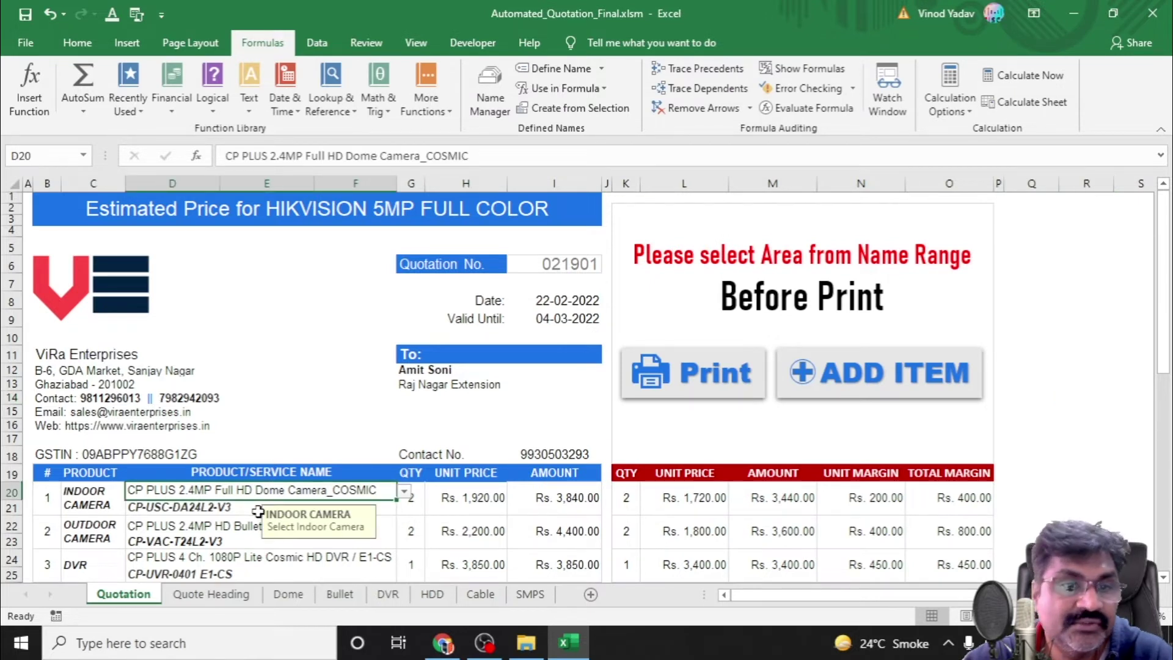
click(237, 507)
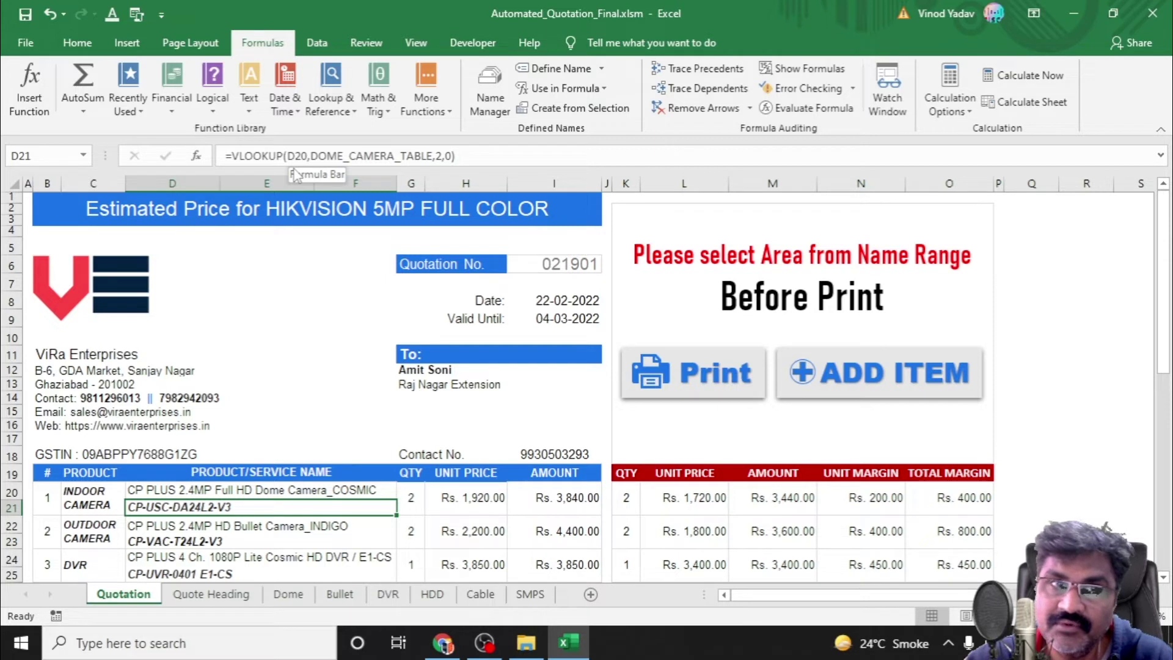
click(367, 156)
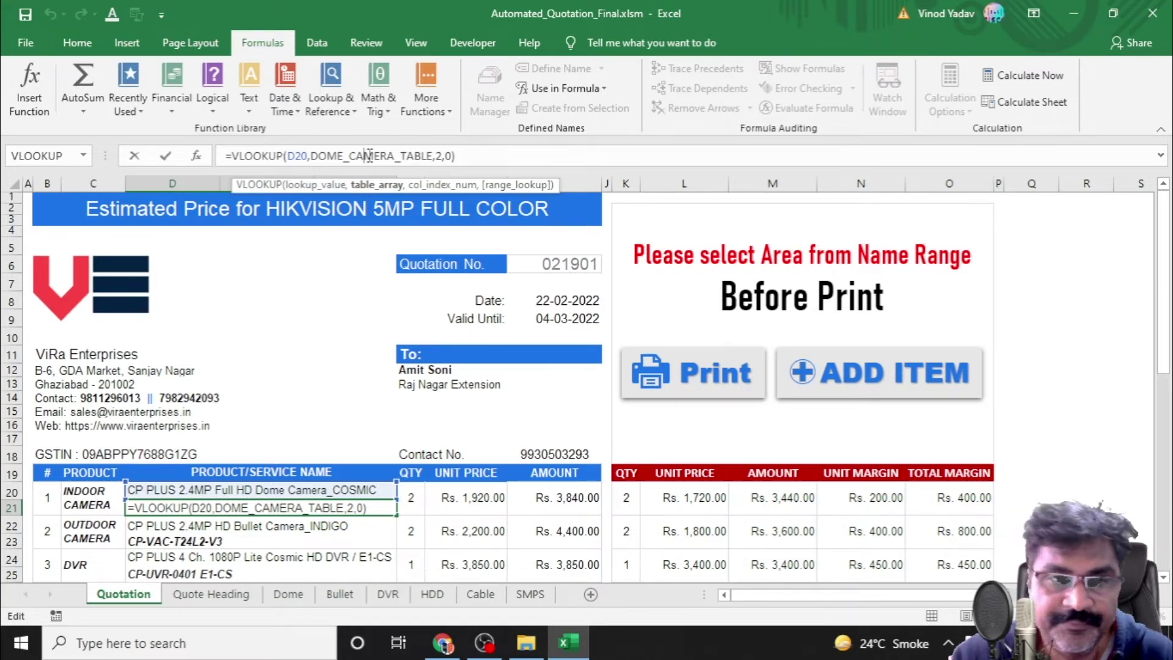
click(1099, 371)
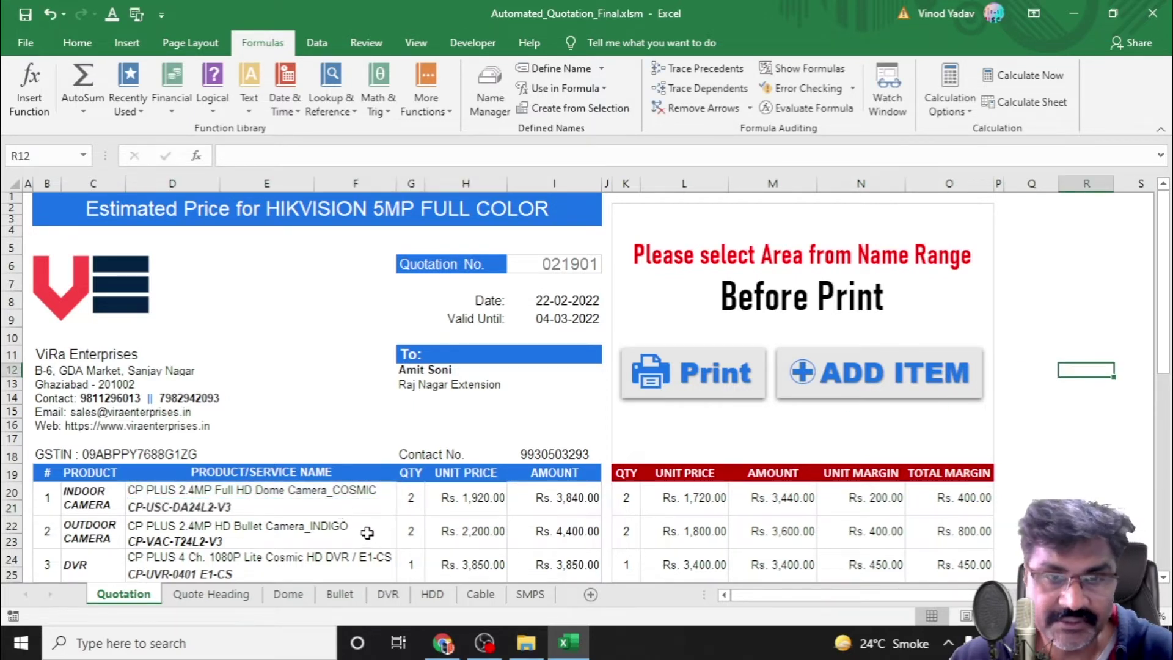
click(688, 498)
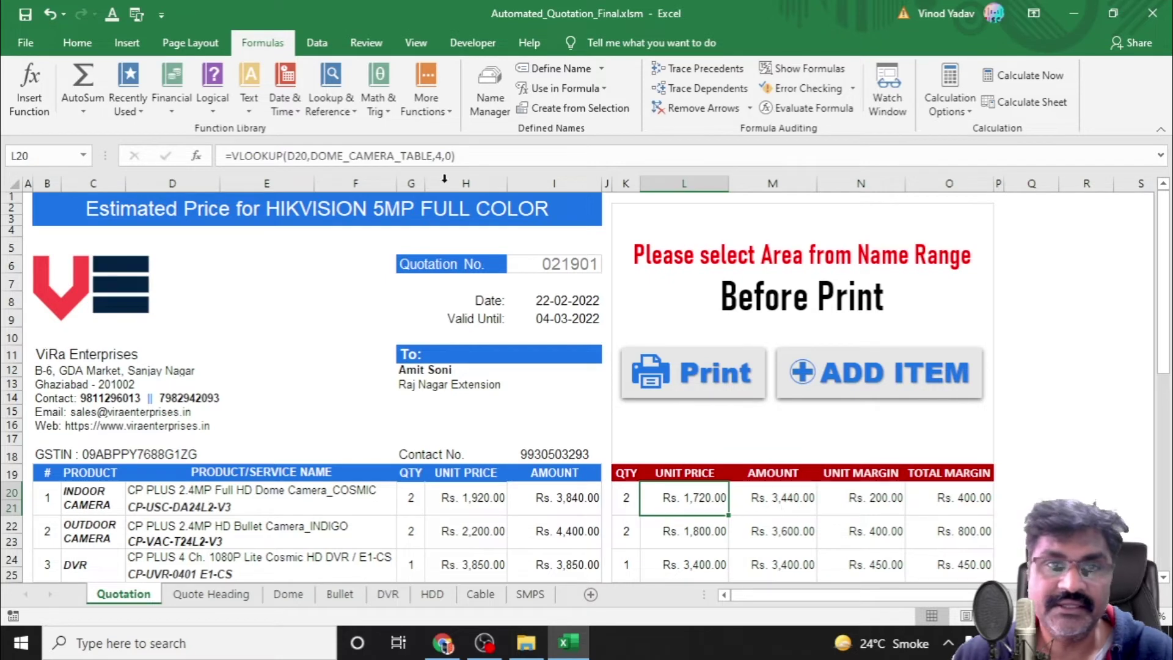
click(403, 154)
click(1086, 354)
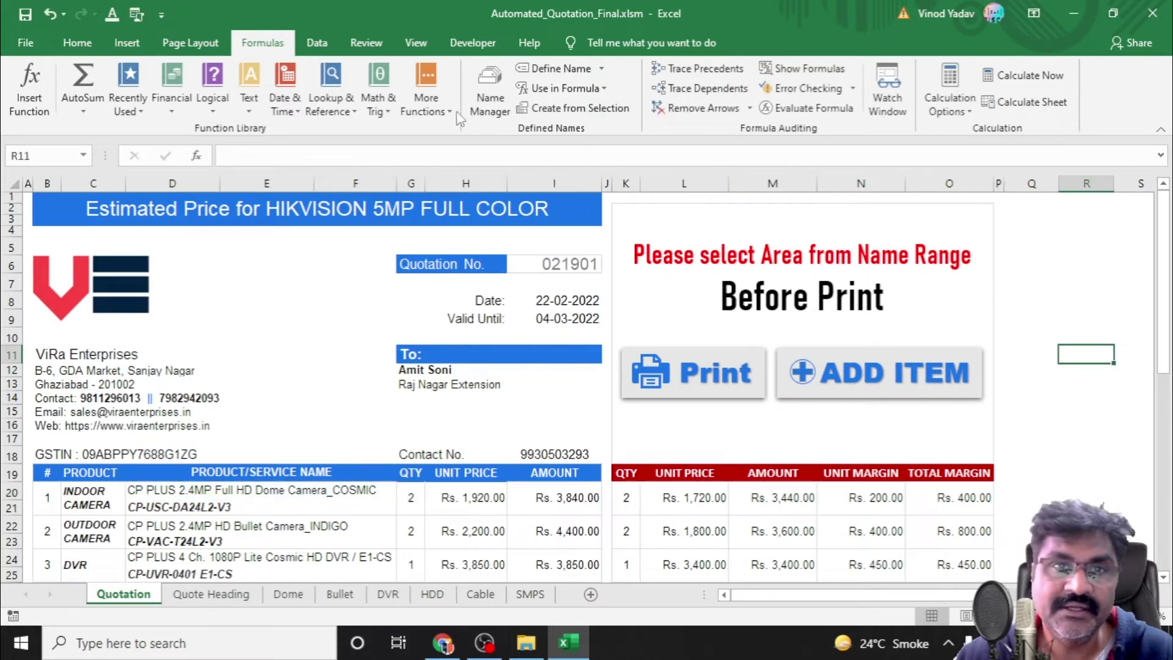
Delete the DOME name from the workbook's defined names and return to the Quotation sheet.
click(472, 101)
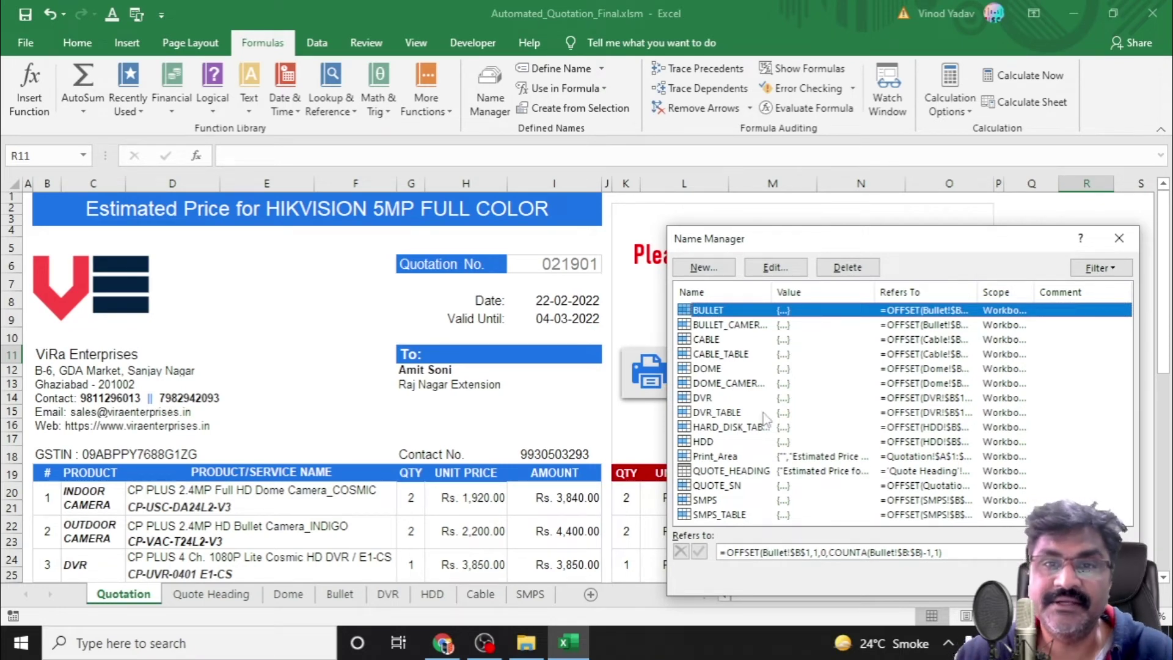
click(772, 372)
double_click(771, 372)
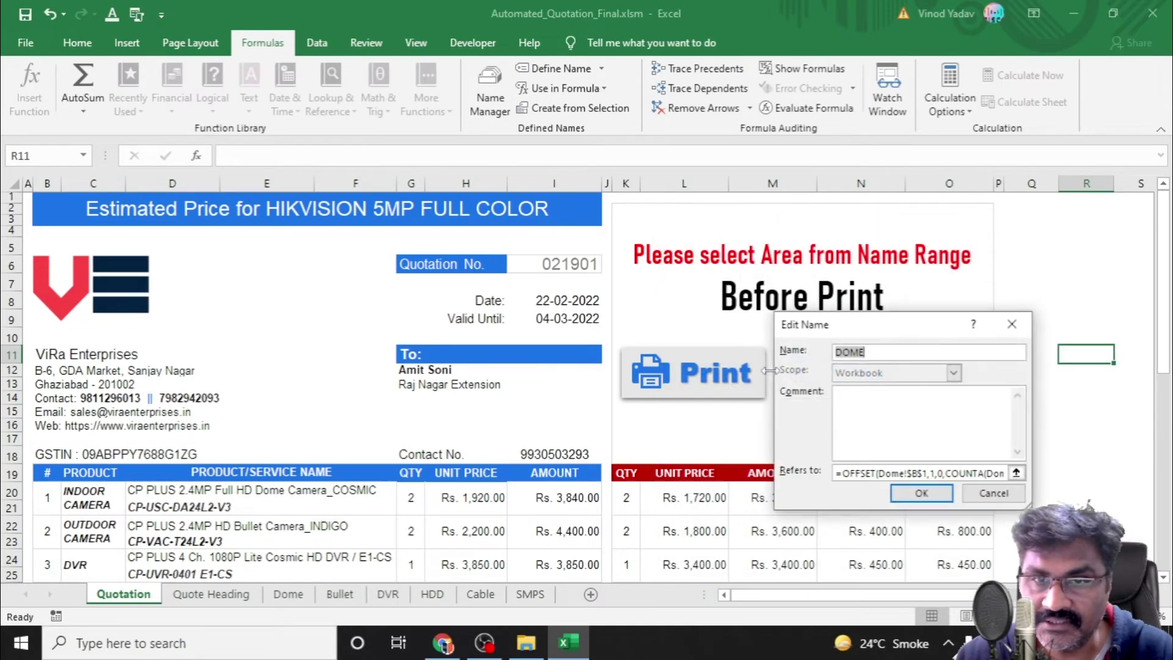
click(966, 489)
click(1059, 458)
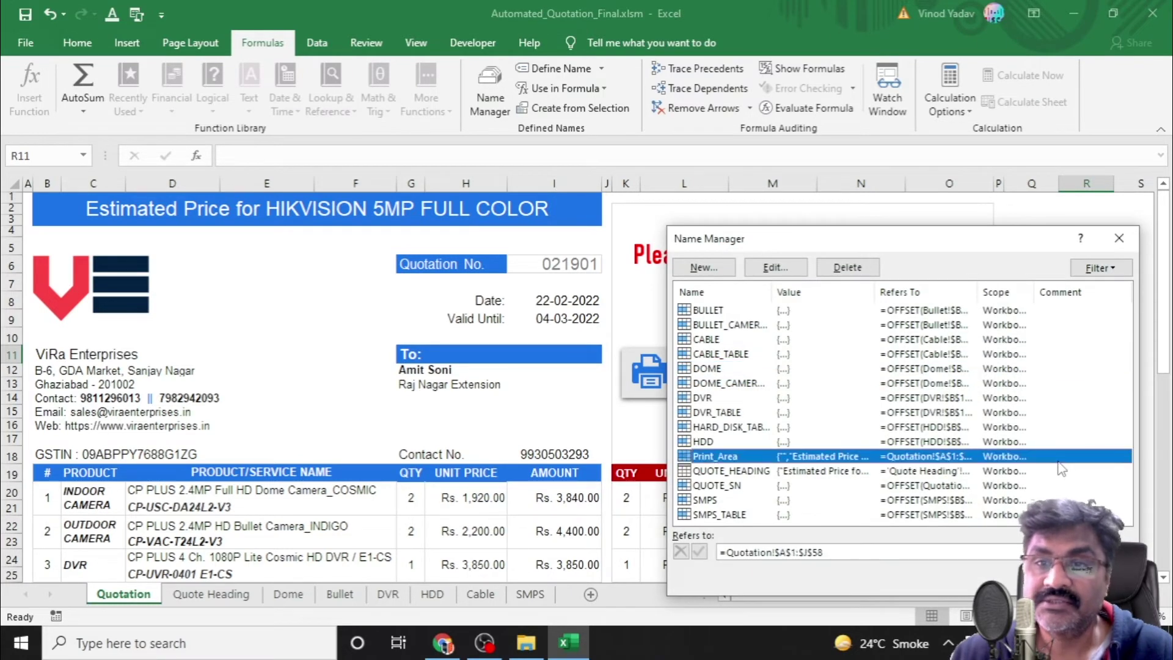
click(747, 370)
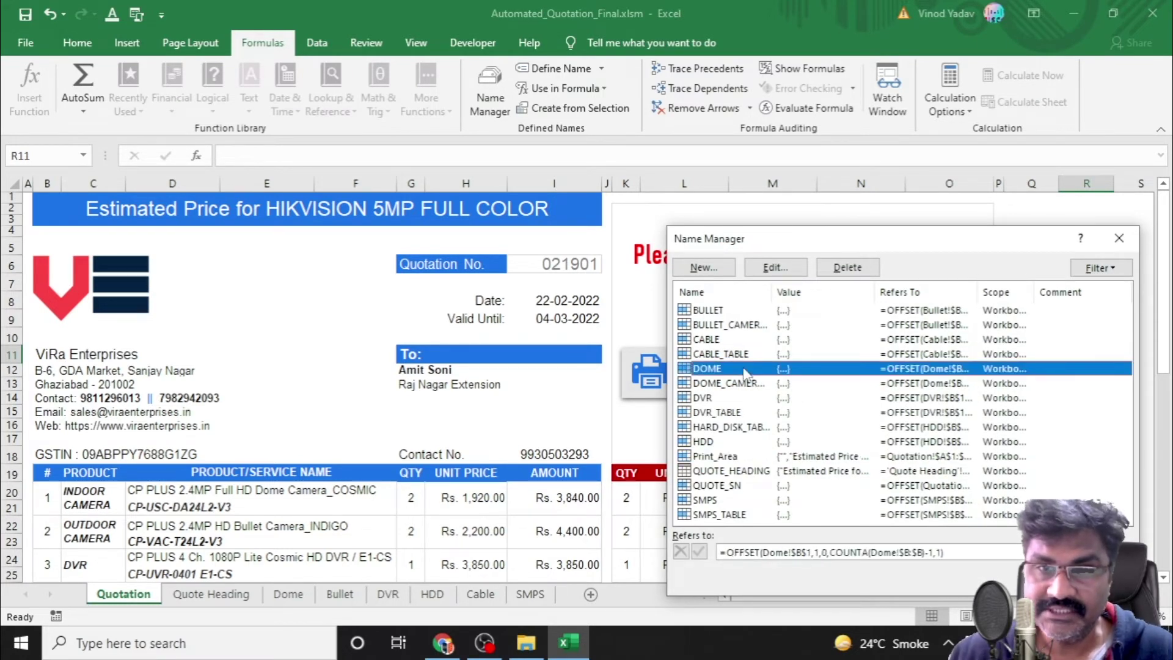
click(843, 269)
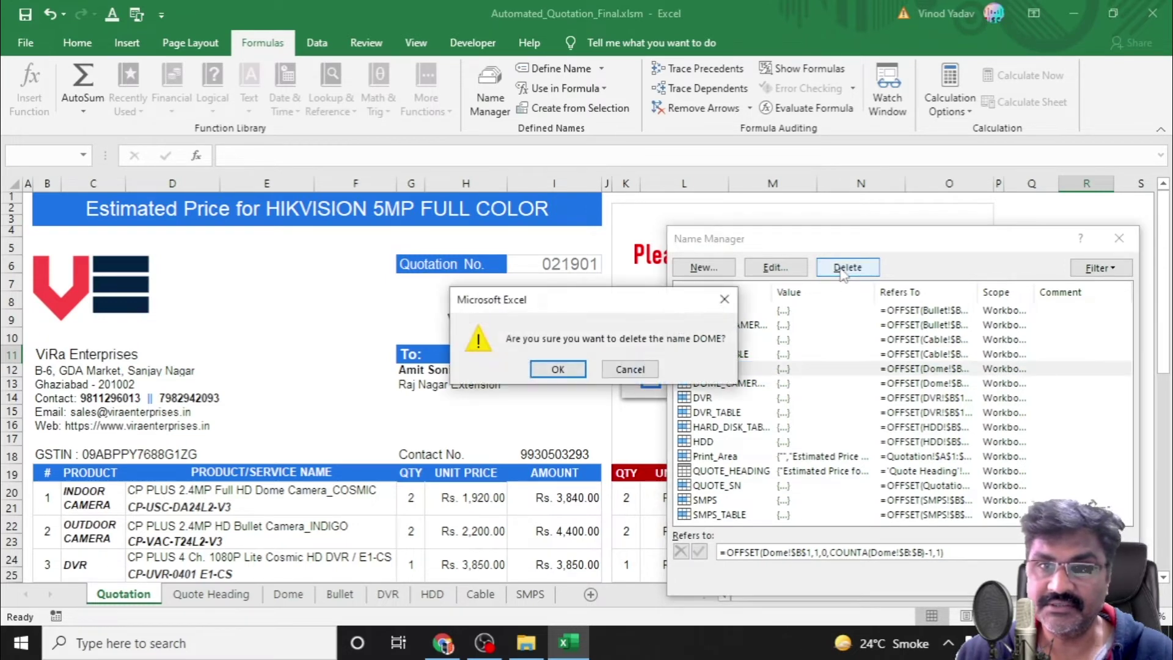
click(557, 369)
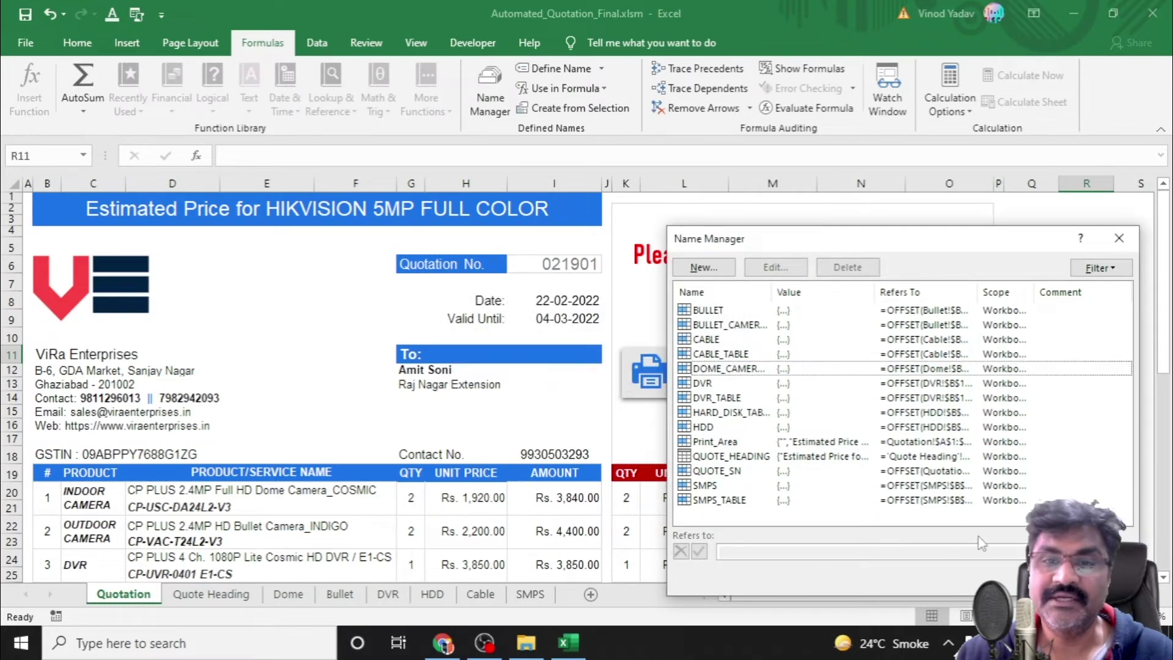
click(1097, 581)
click(1075, 469)
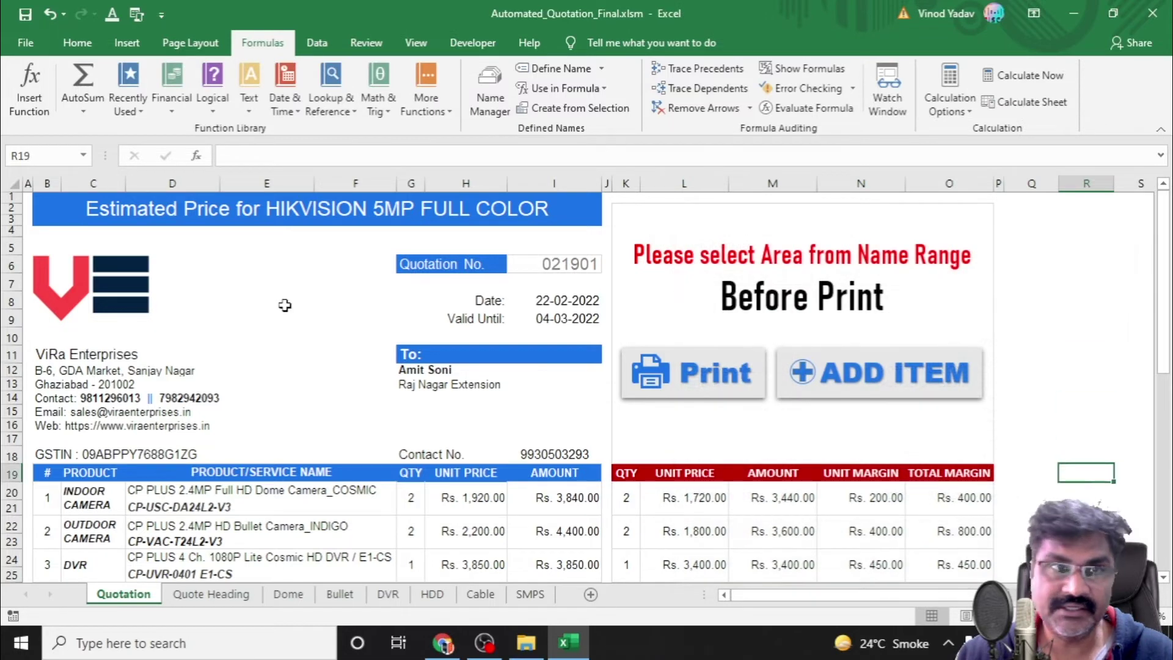
Check whether the indoor camera's product cell on the Quotation sheet still offers its dropdown list.
click(77, 44)
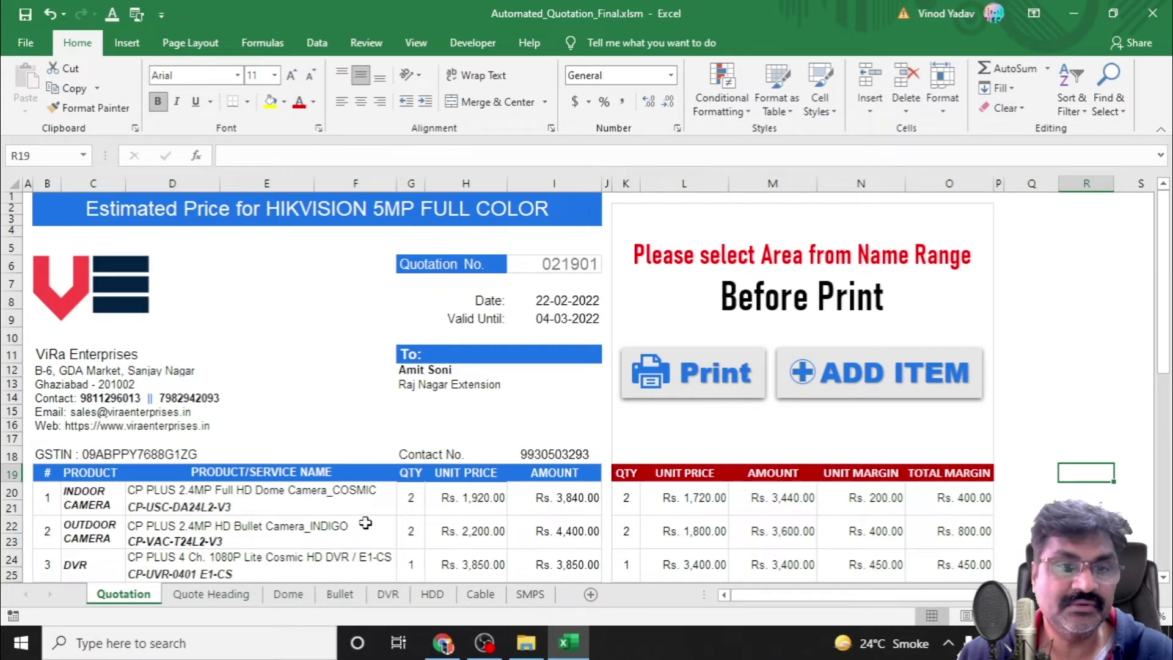
click(378, 496)
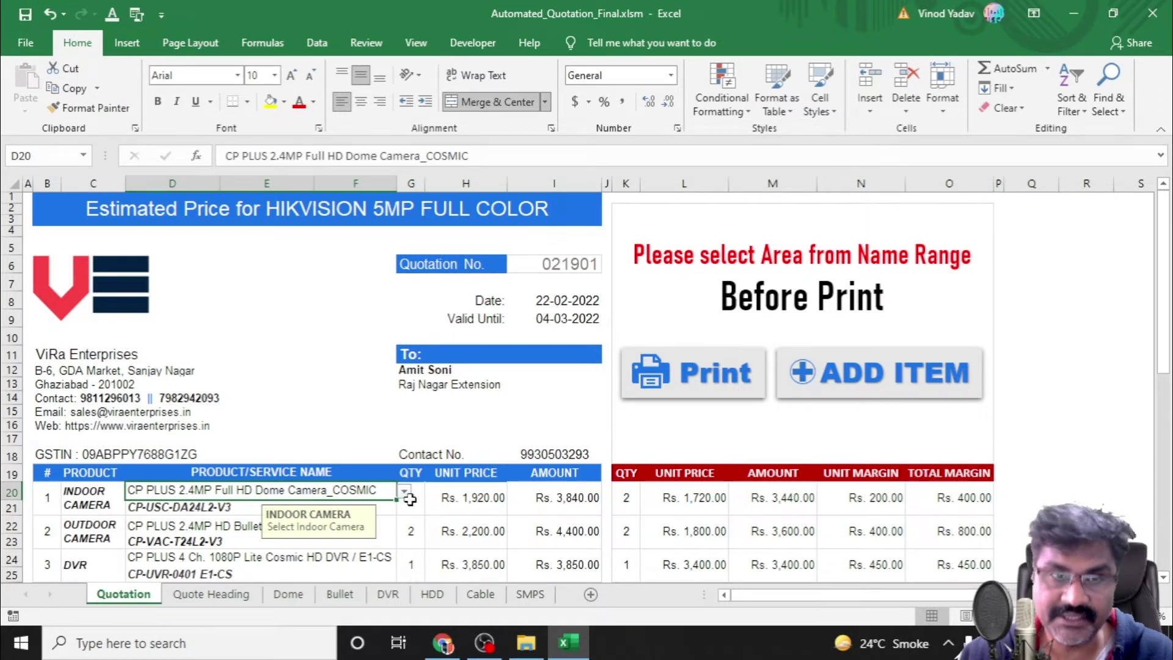
click(1099, 427)
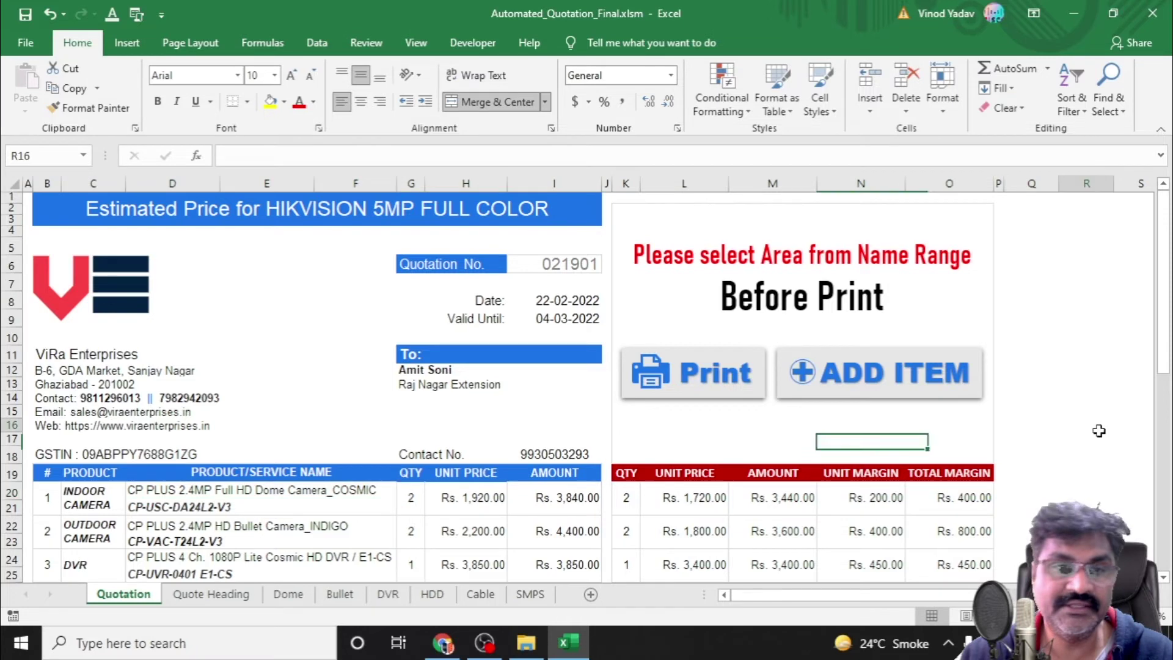
Try to view the list source in the data validation settings of the indoor camera's product cell.
click(285, 500)
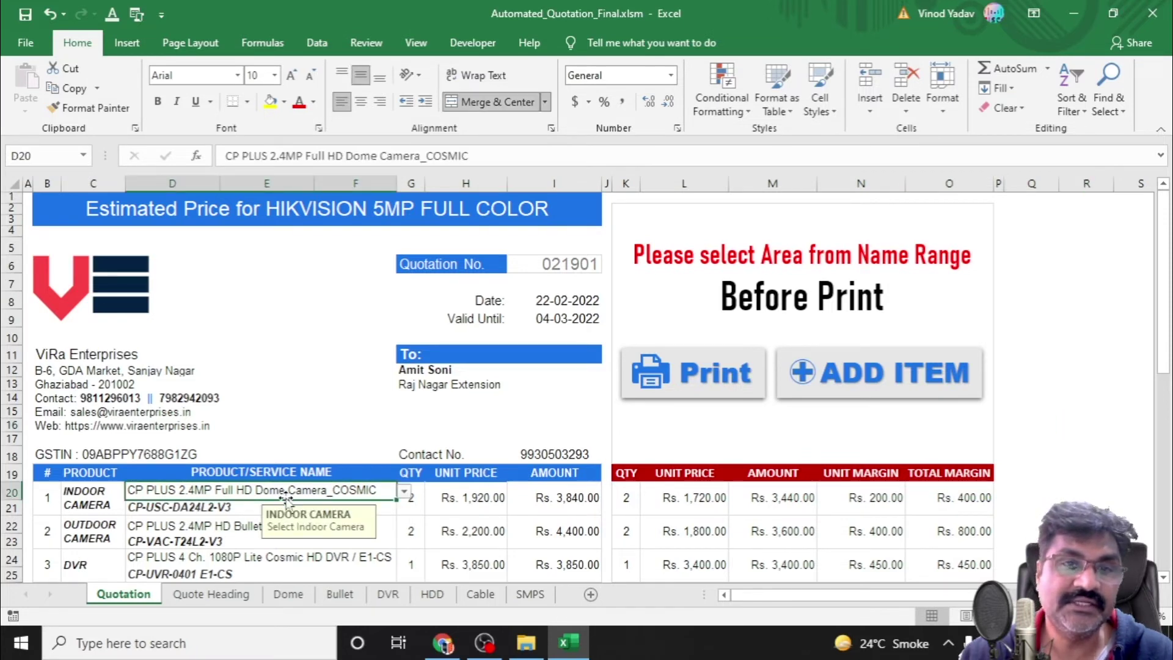
click(317, 44)
click(746, 109)
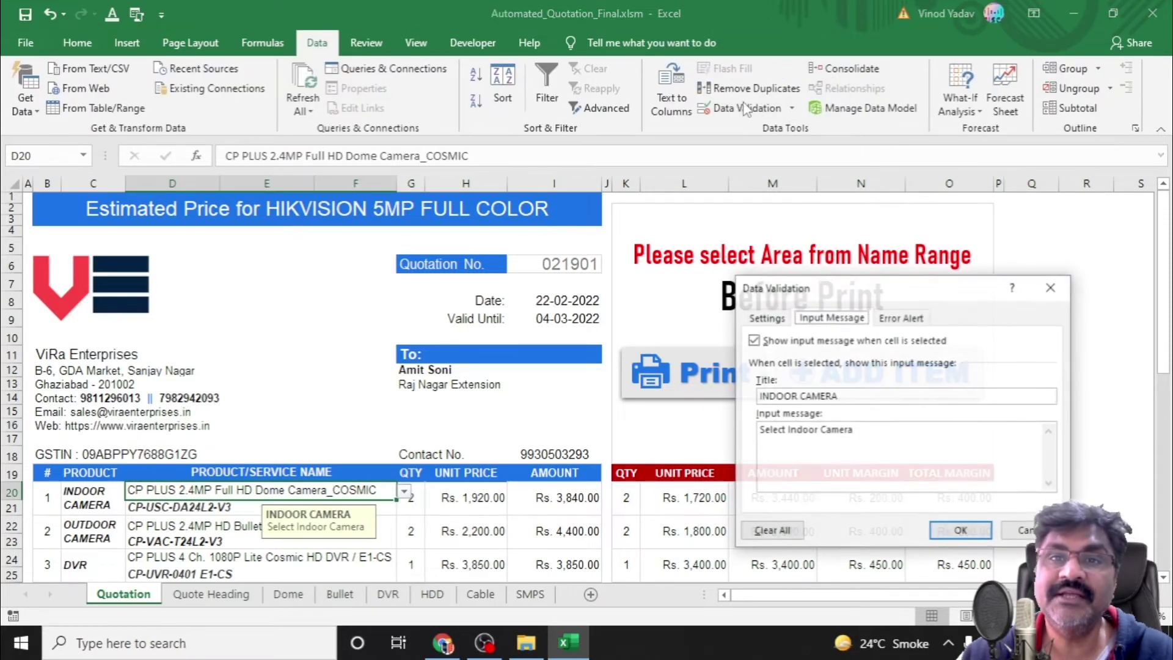
click(771, 317)
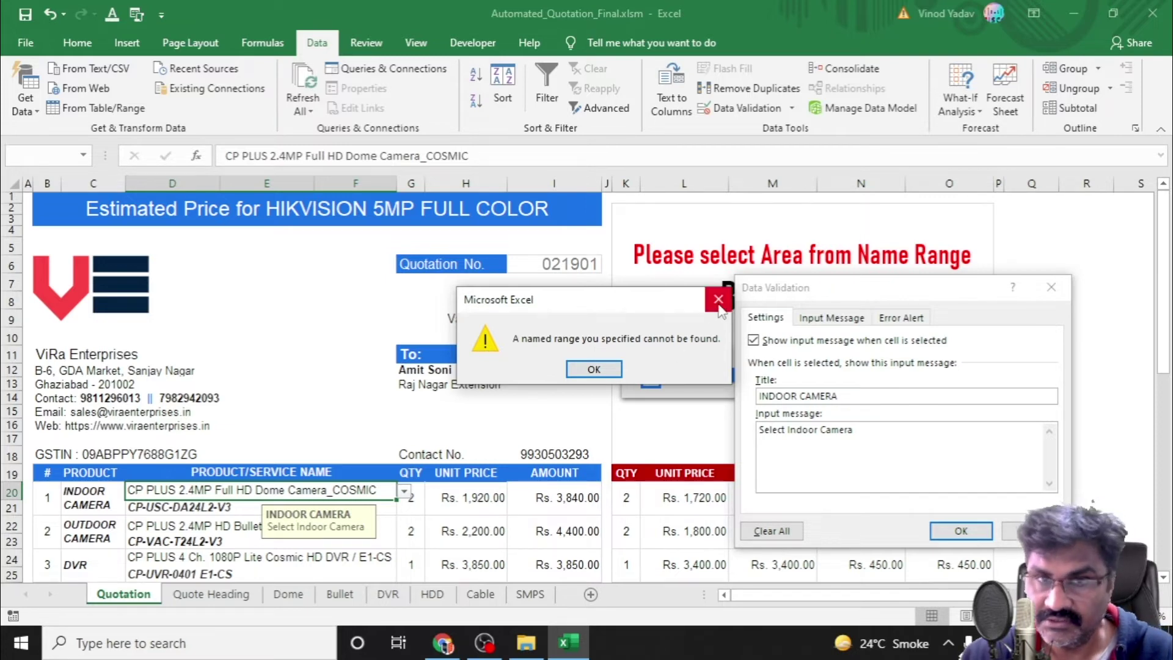
click(605, 373)
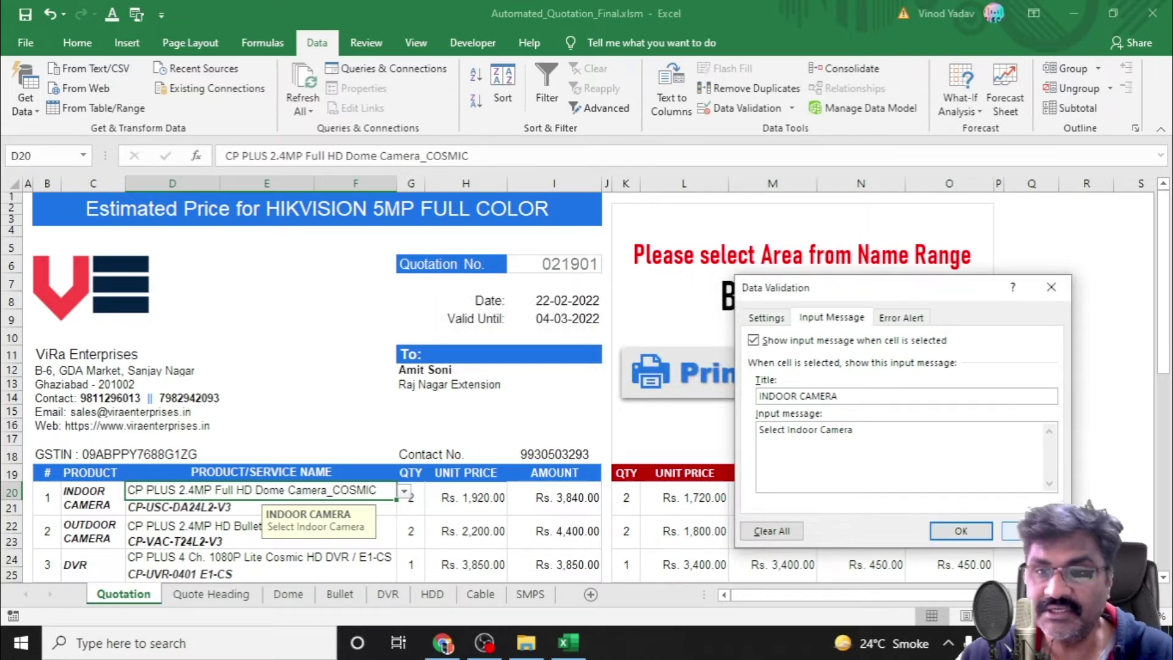
click(961, 531)
click(1092, 423)
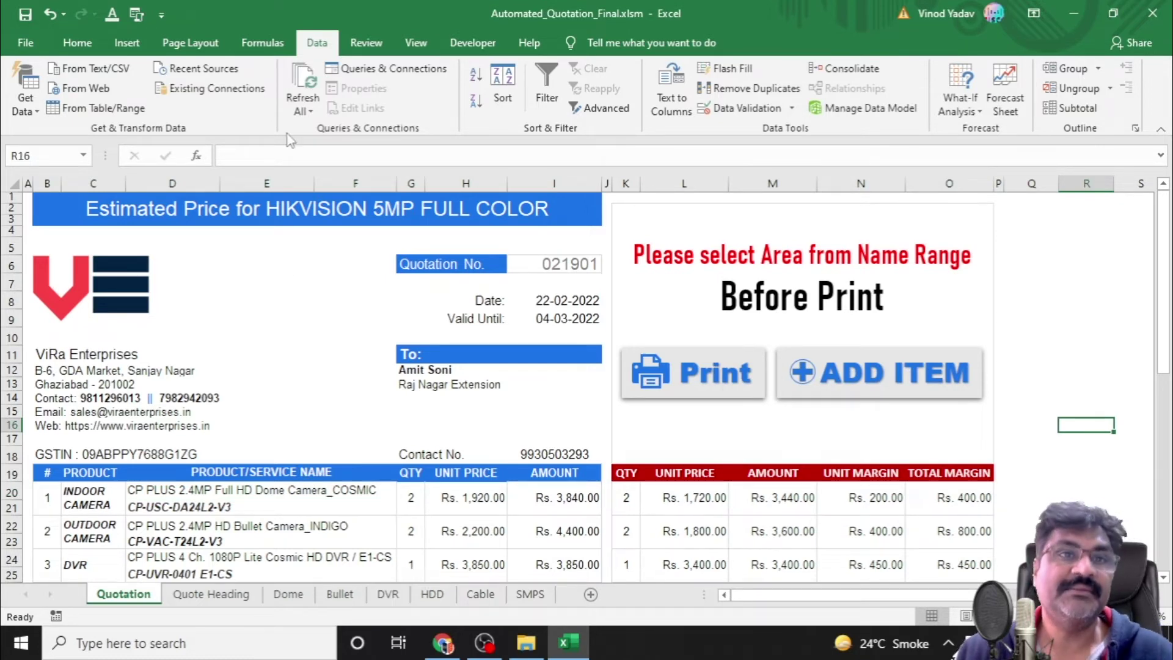
Start a new workbook-scope defined name DOME and clear its default cell reference, keeping only the equals sign.
click(262, 42)
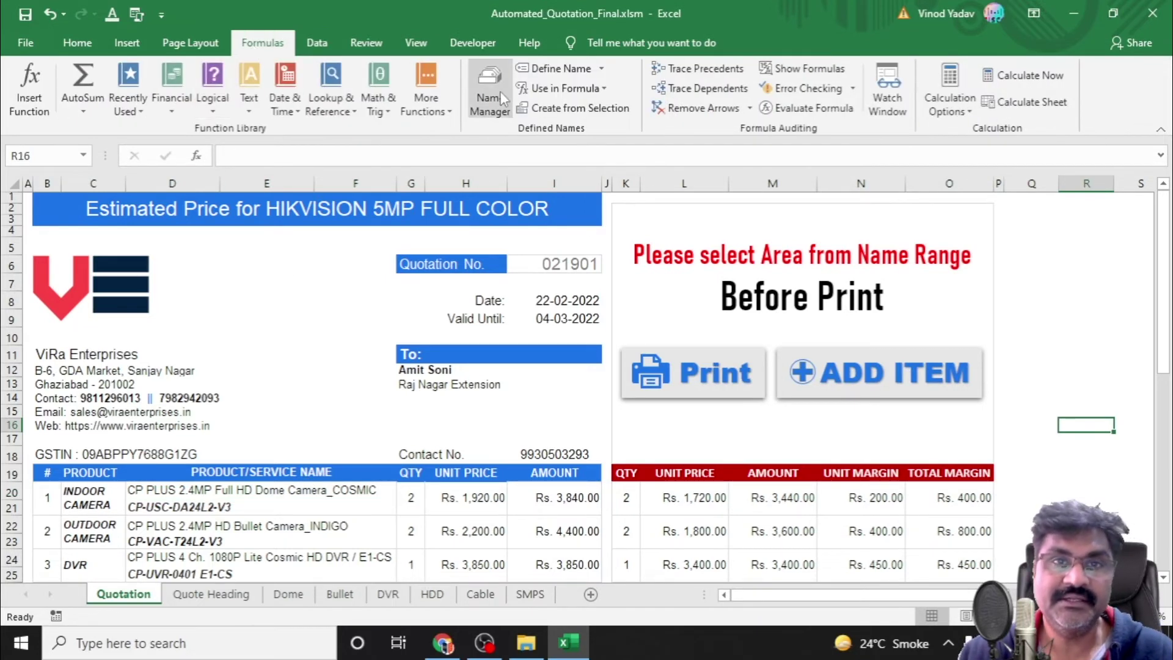
click(498, 93)
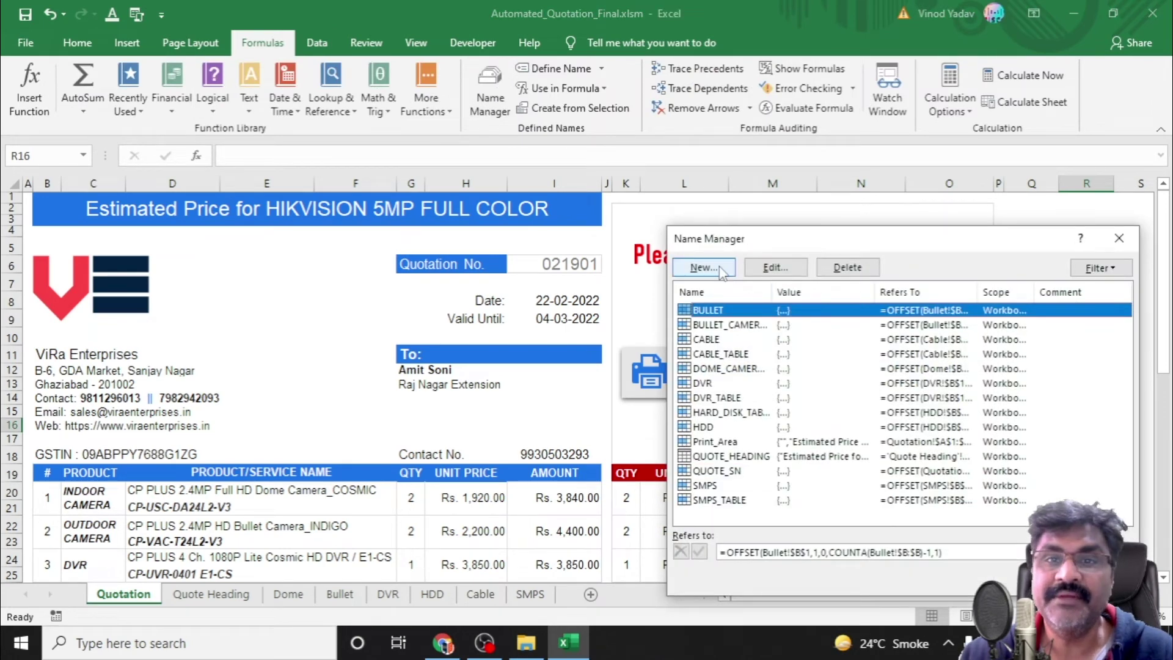
click(702, 267)
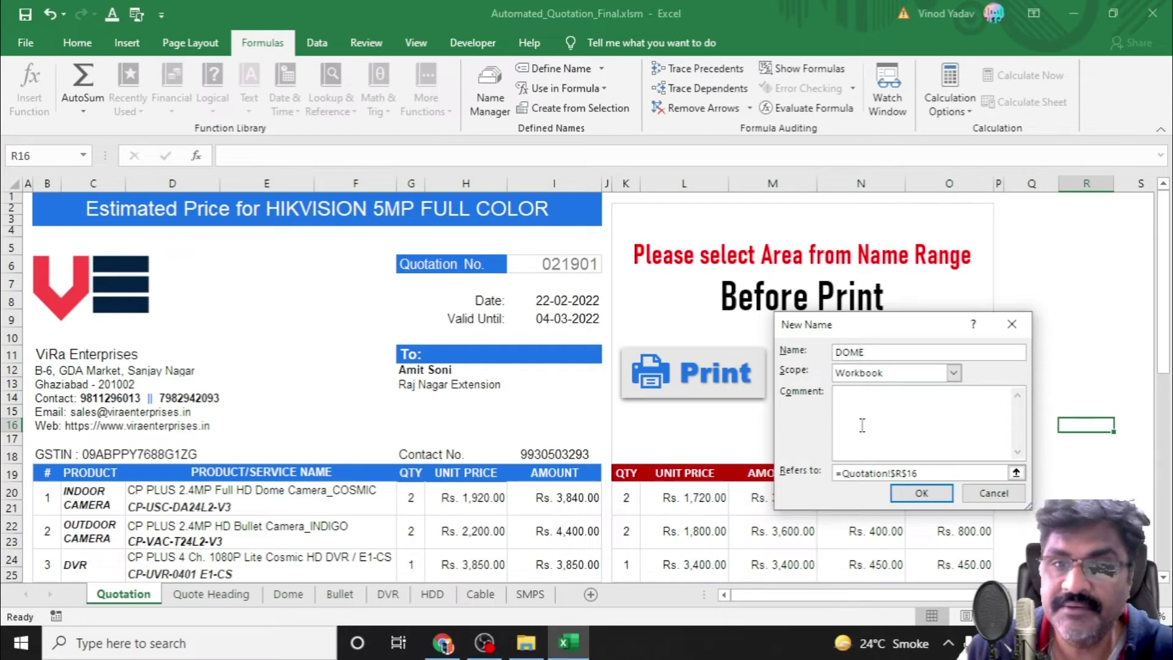
drag(918, 474, 846, 476)
key(BackSpace)
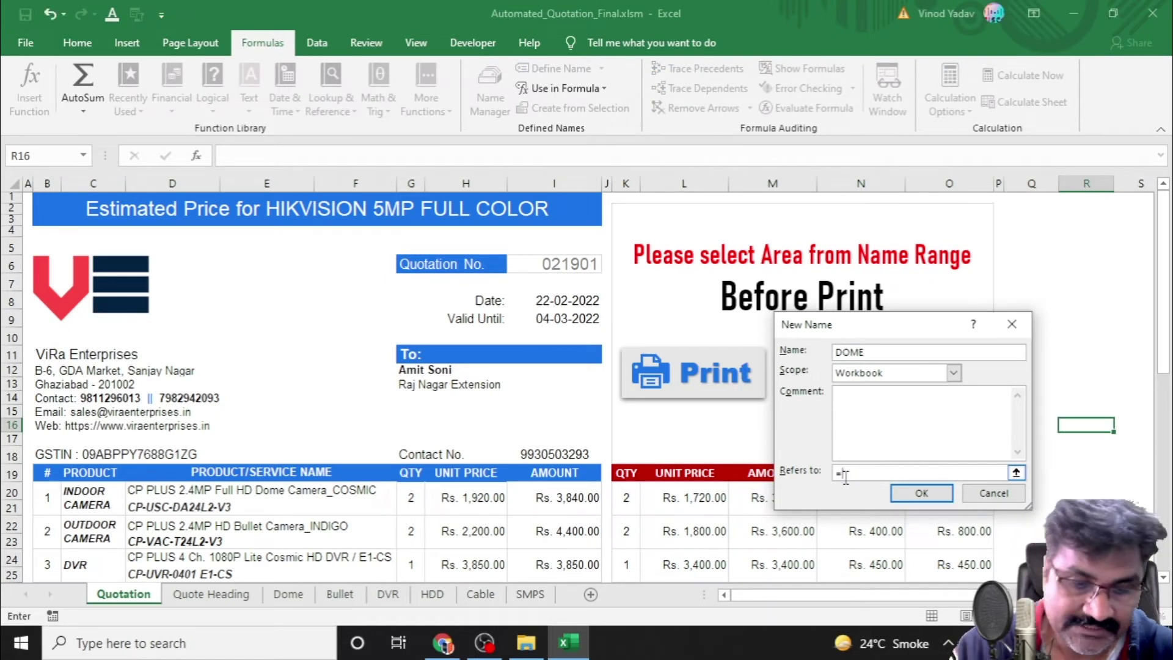
Begin DOME's reference as an OFFSET formula starting from Dome!$B$1, with a row offset of 1 and a column offset of 0.
text(offset)
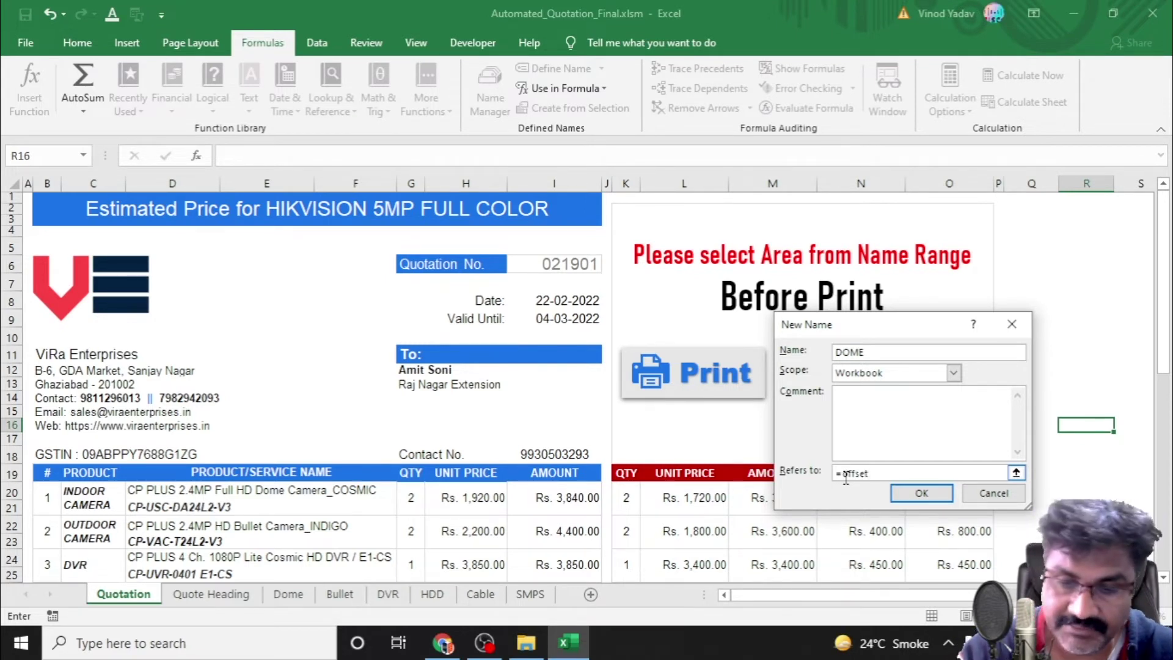
text(()
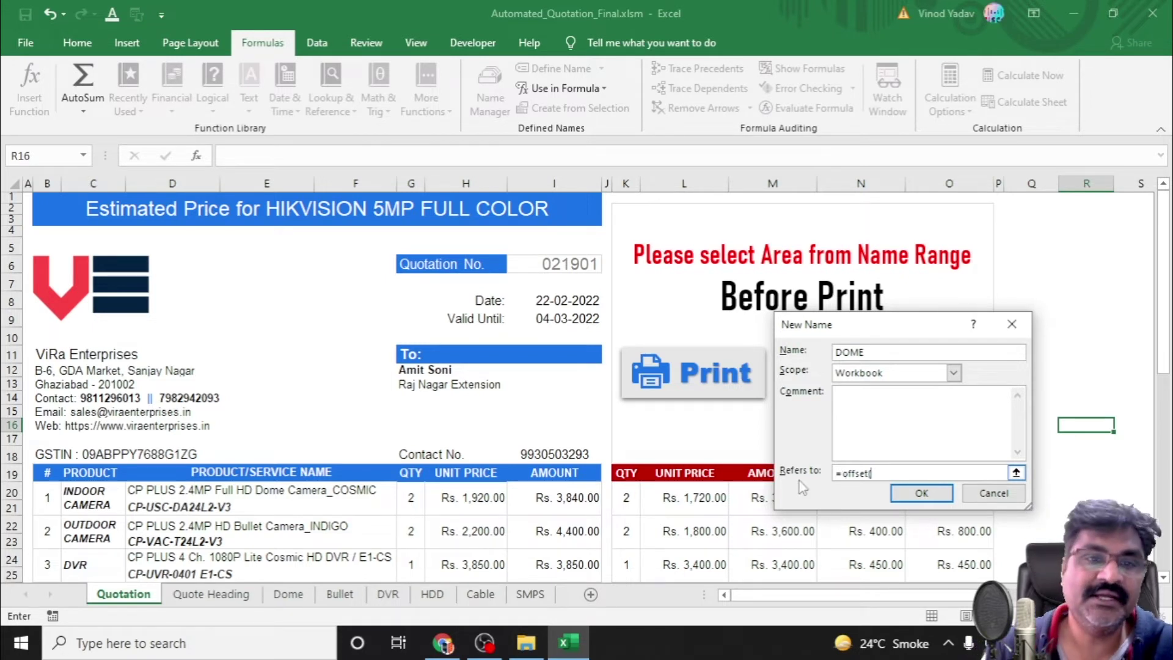
click(297, 595)
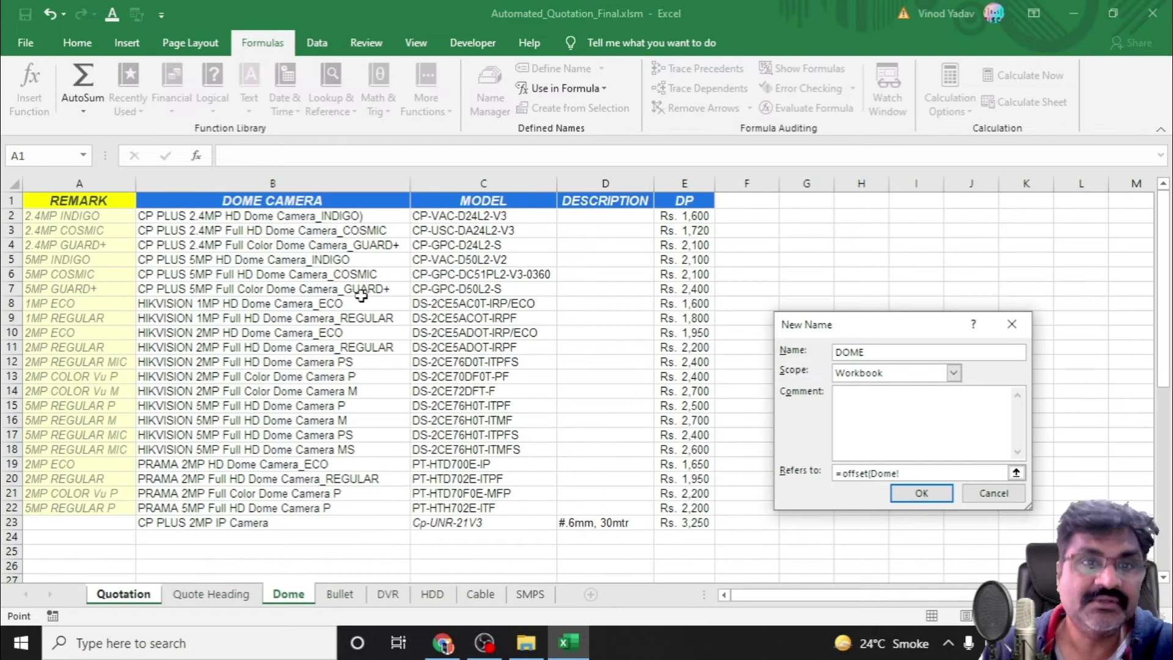
click(319, 202)
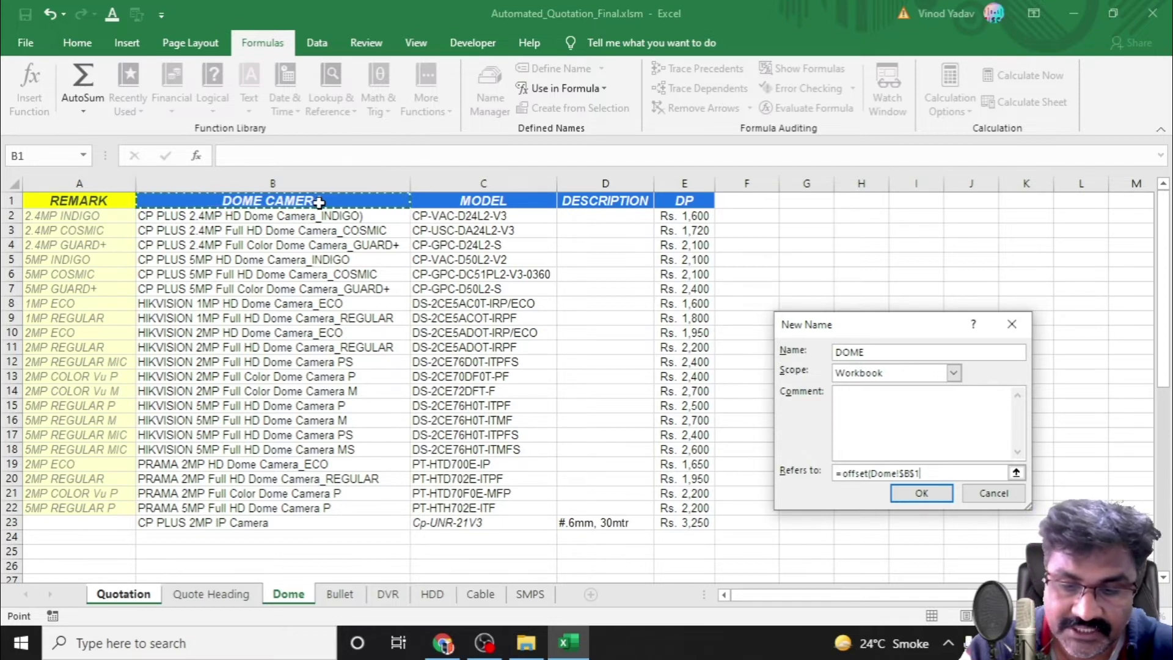
text(,)
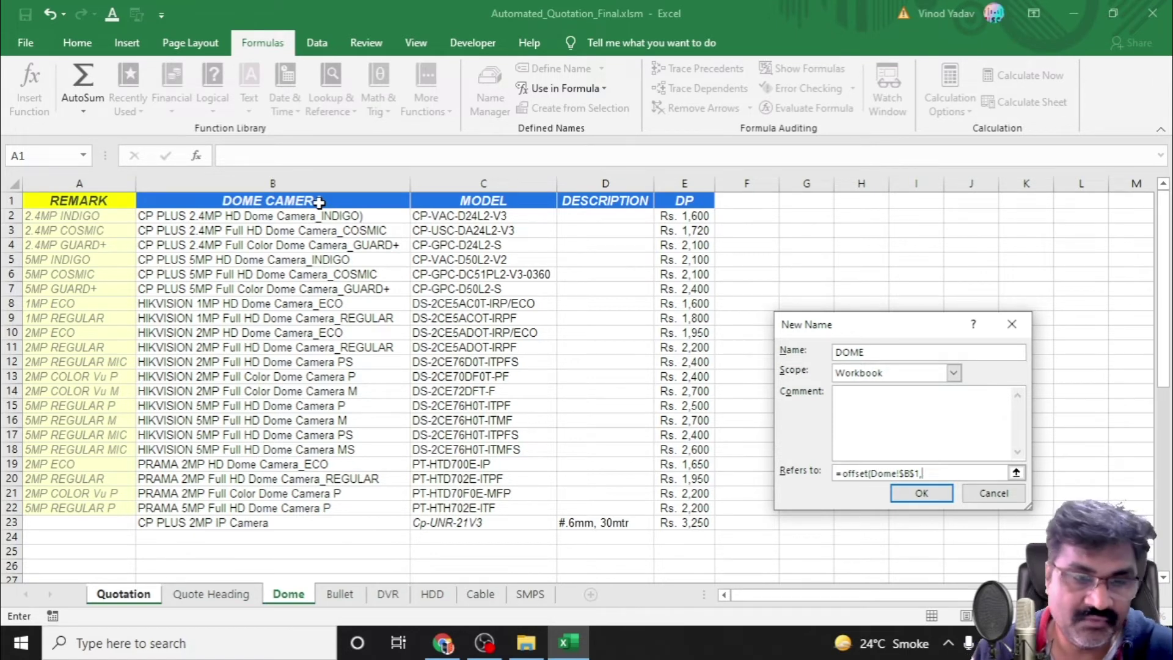
text(1)
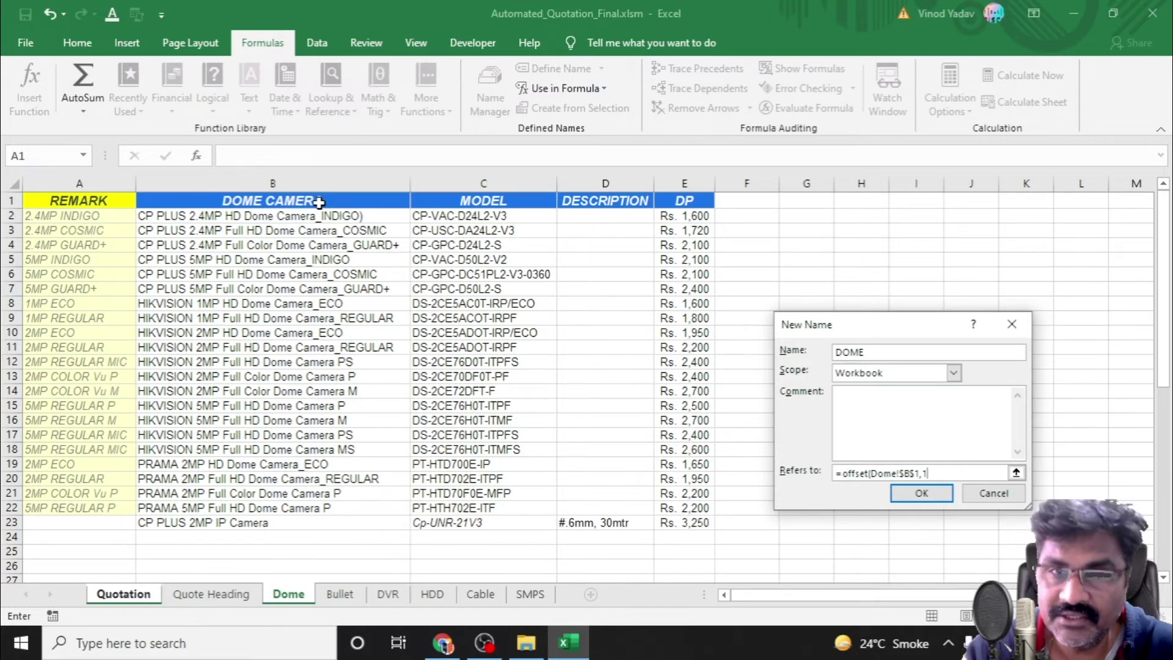
text(,)
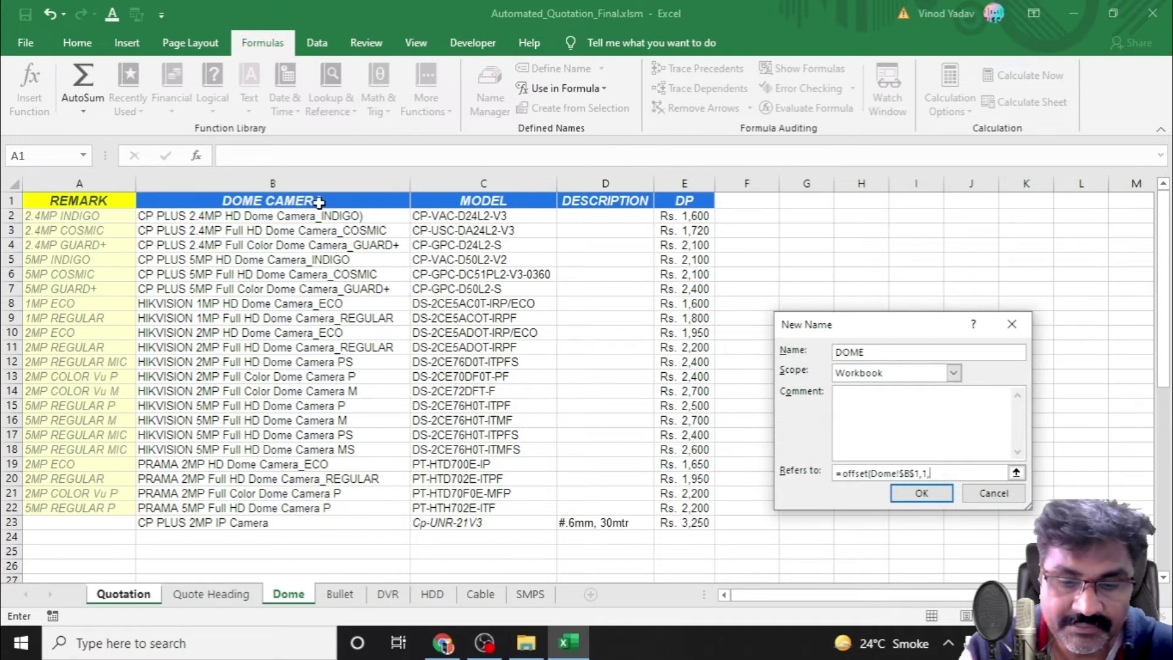
text(0,)
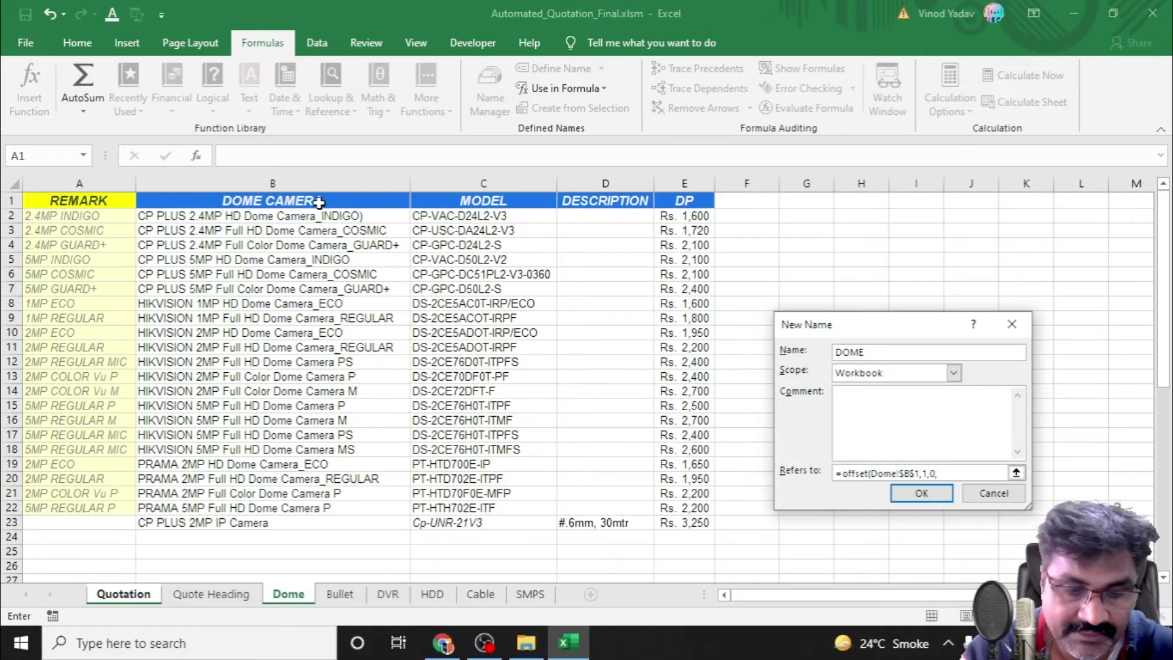
Complete DOME's OFFSET formula with height COUNTA(Dome!$B:$B)-1 and width 1, and save the name.
text(c)
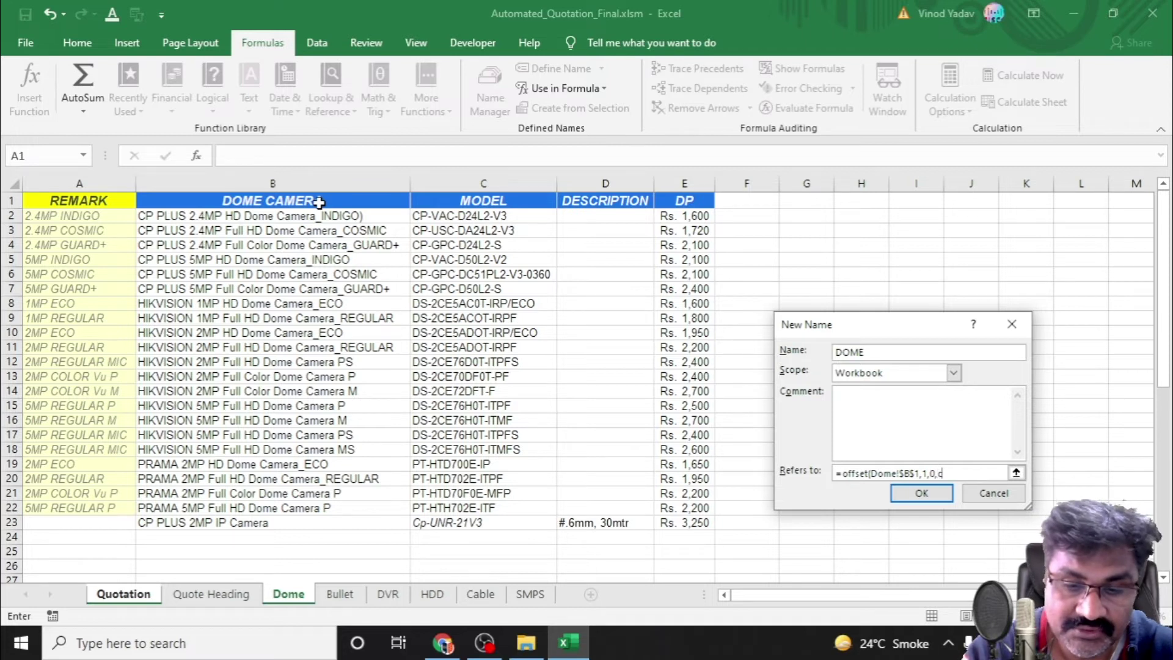
text(ounta()
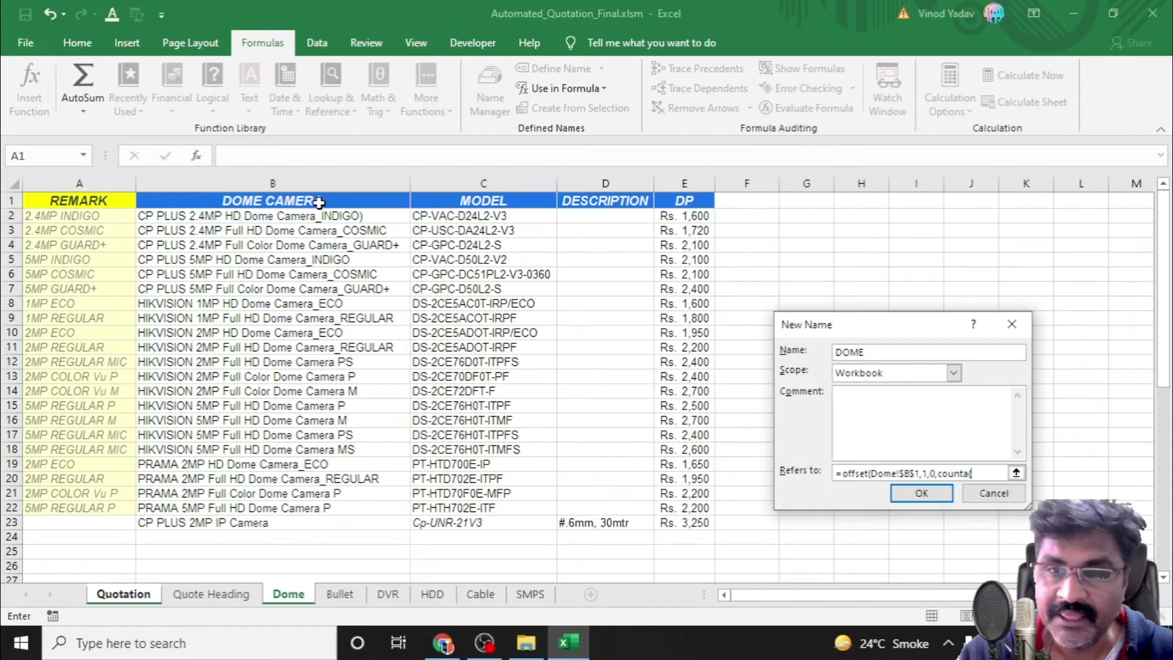
click(288, 181)
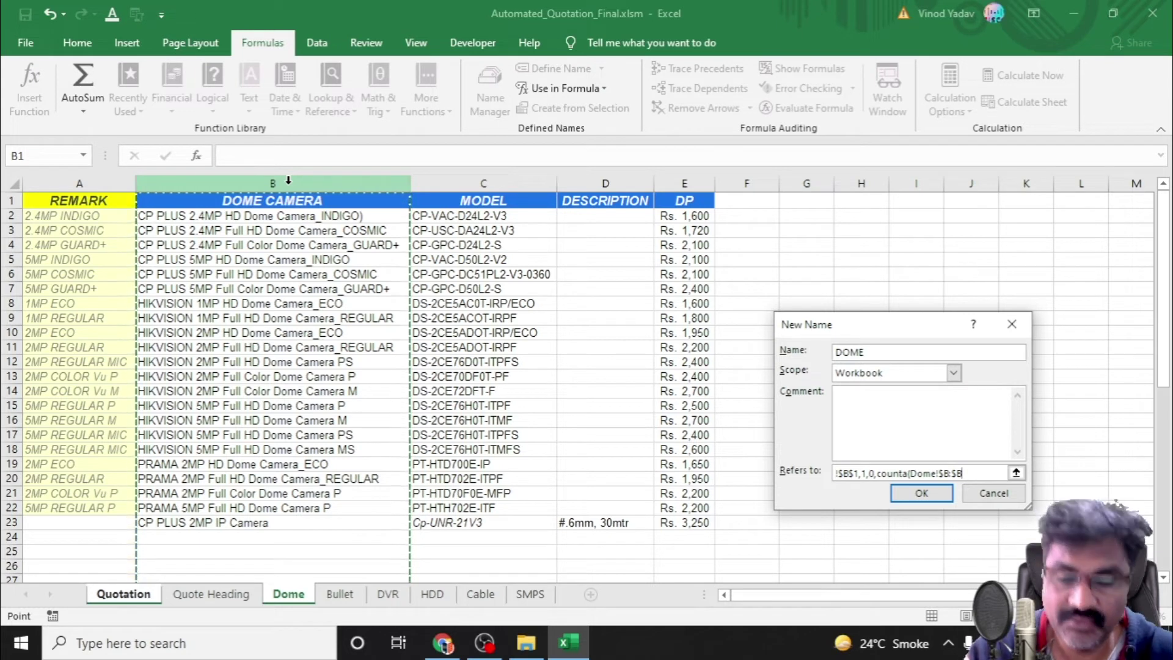
text())
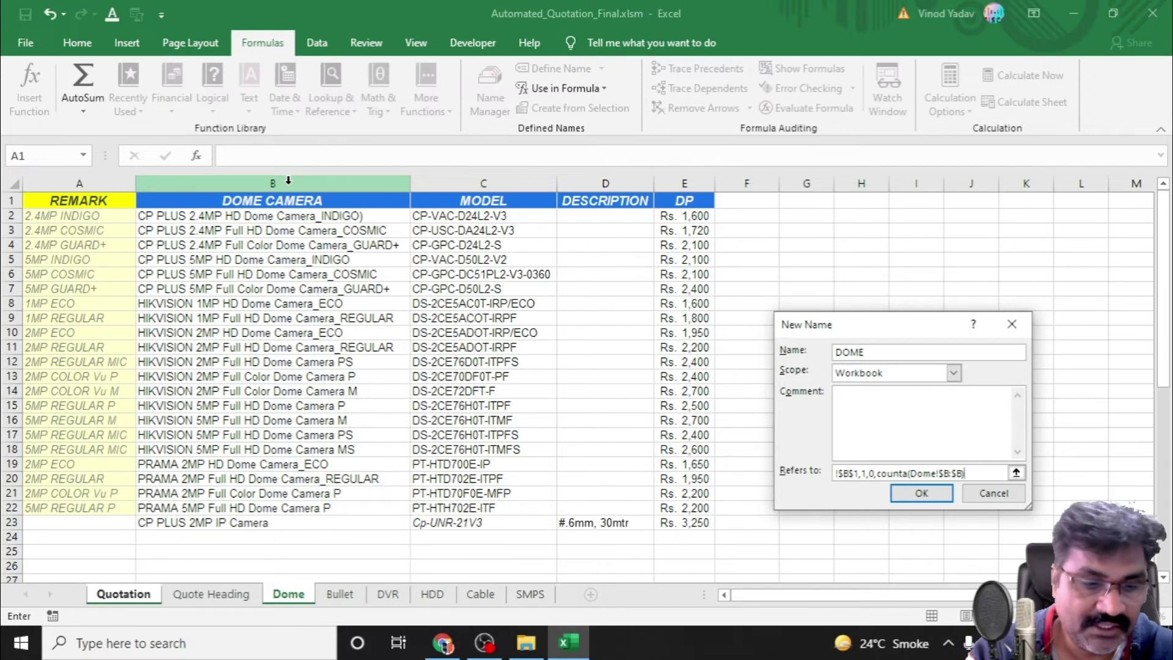
text(-1)
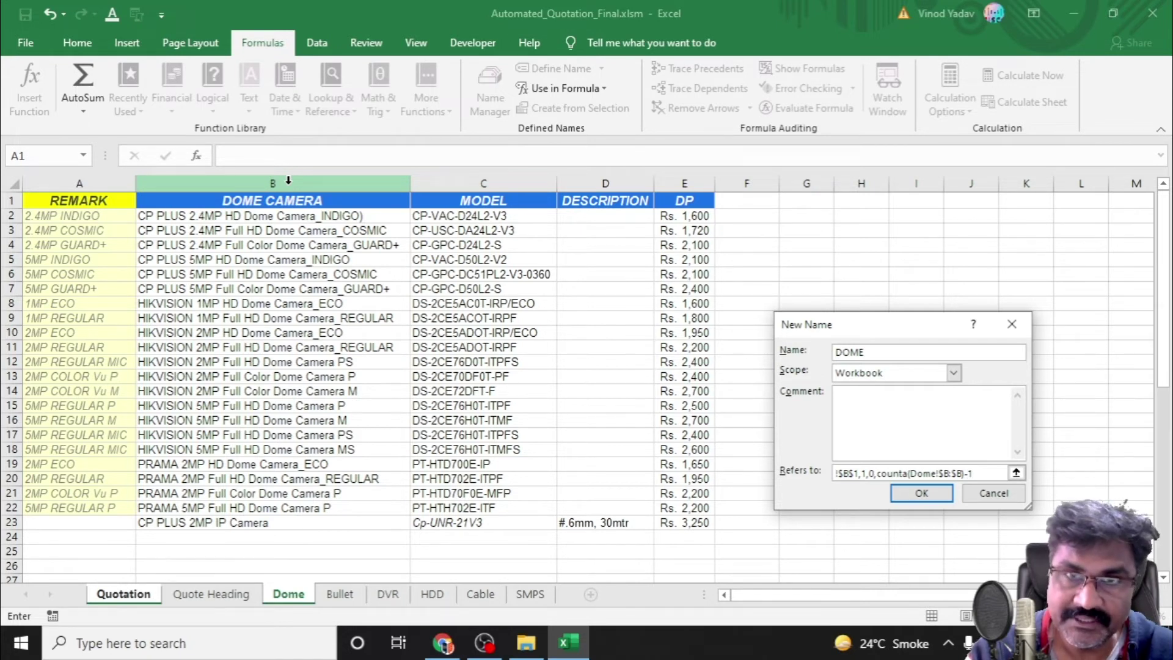
text(,)
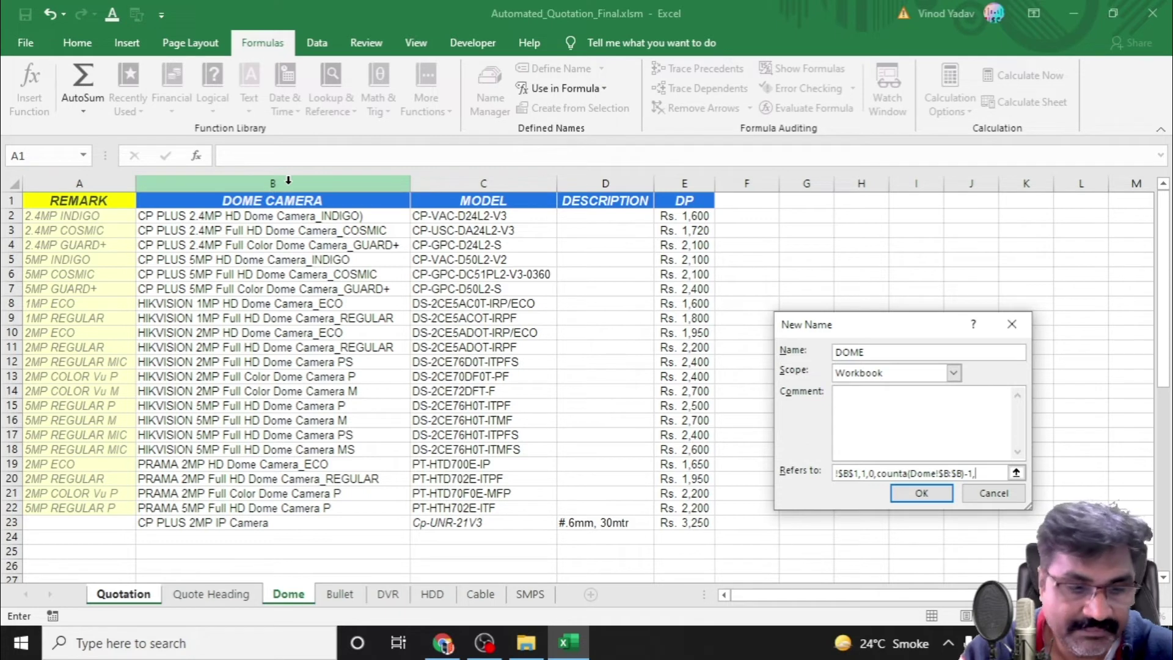
text(1)
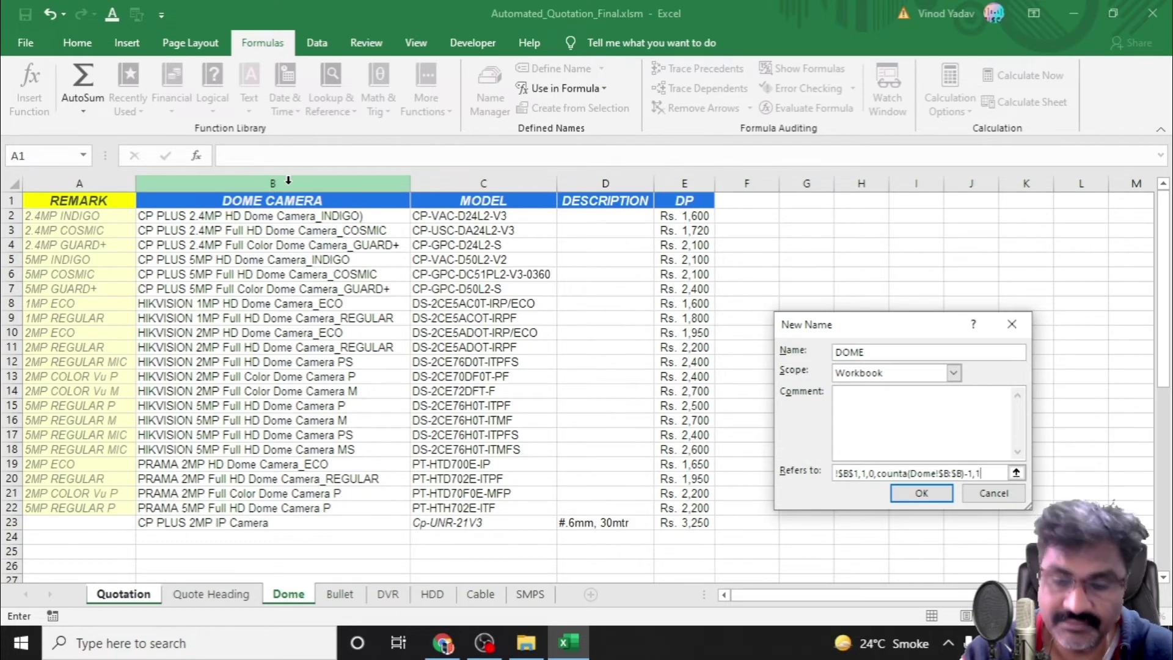
text())
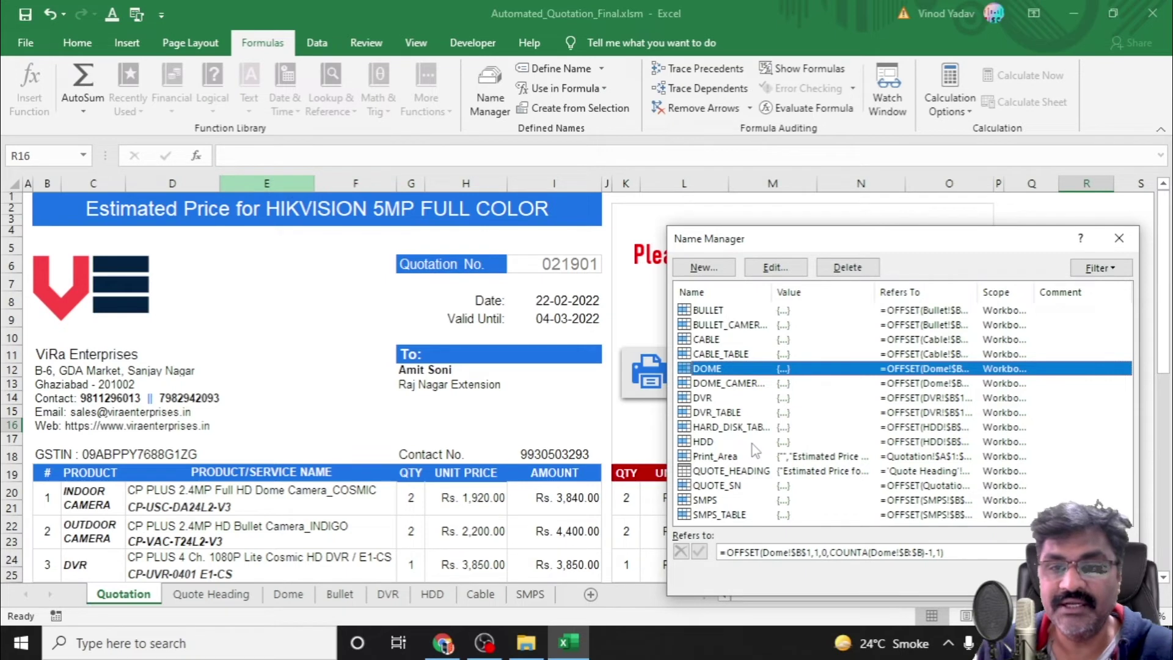
Check which cells the DOME name covers on the Dome sheet, close the list of defined names and return to the Quotation sheet.
click(871, 553)
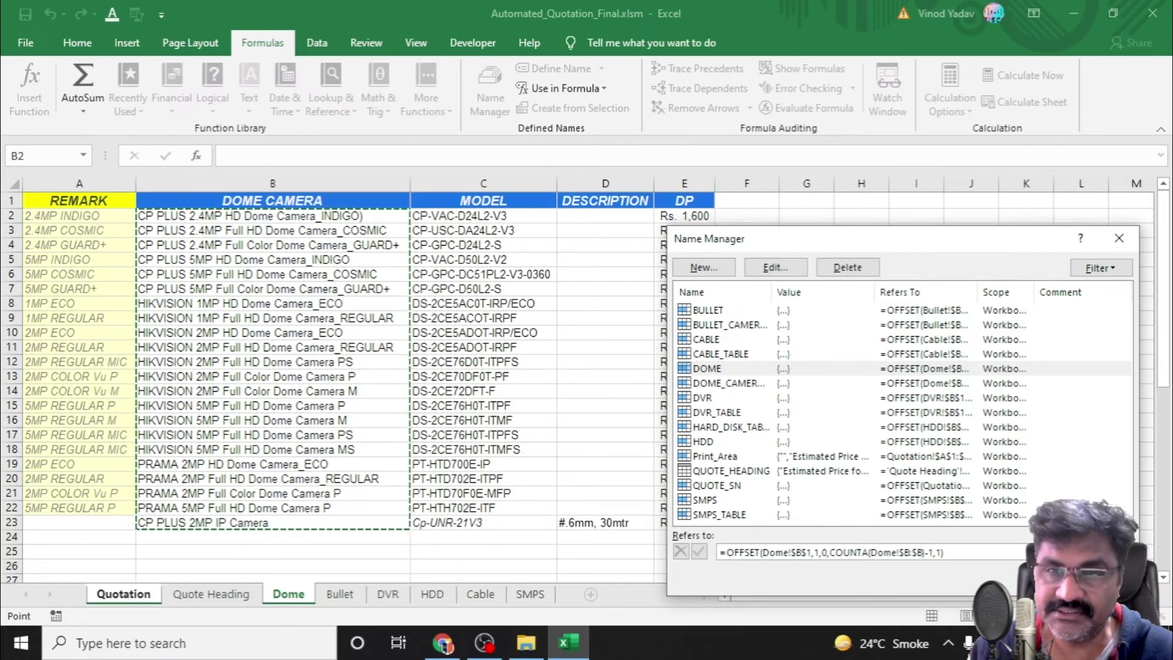
click(1102, 578)
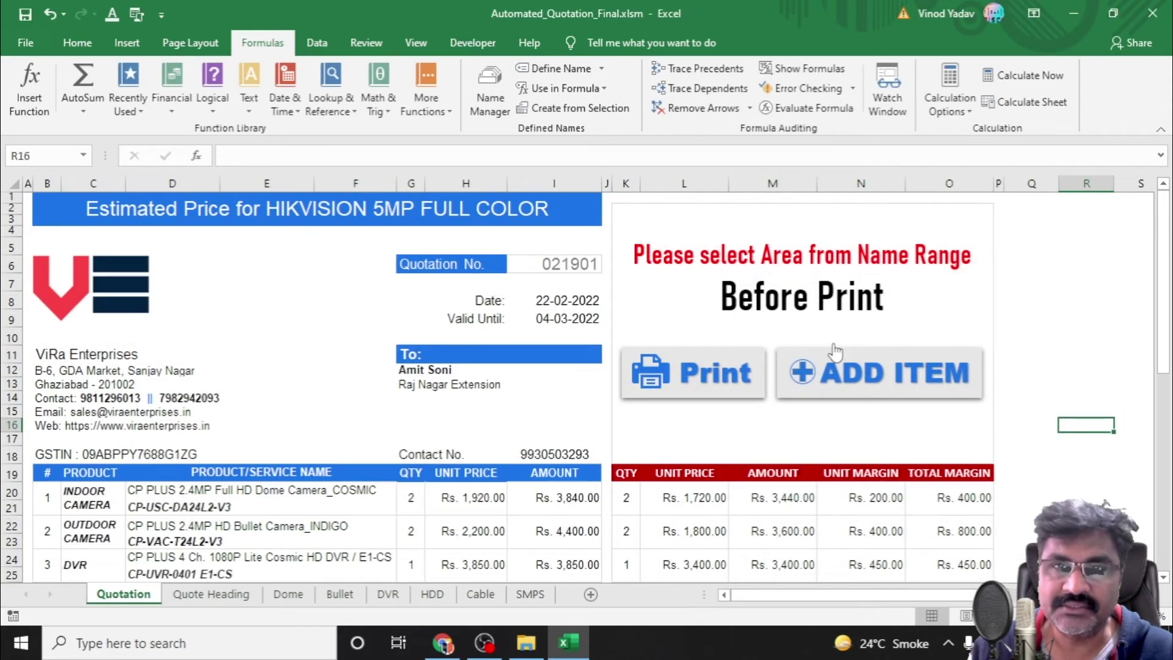
key(ctrl+Page_Down)
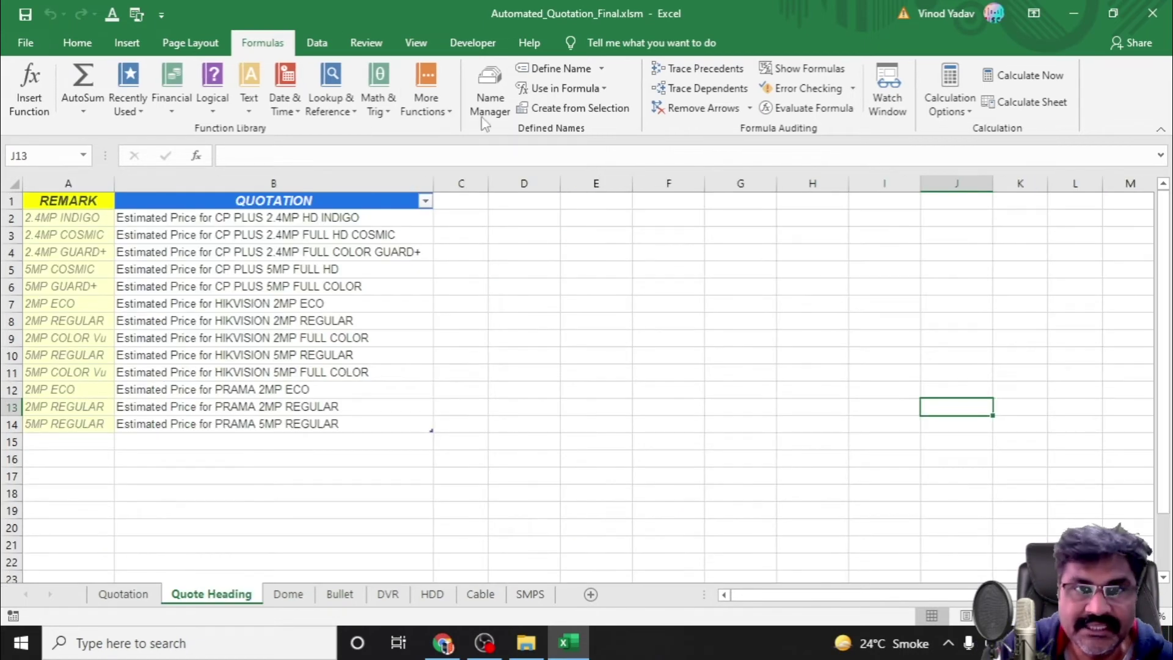
click(489, 92)
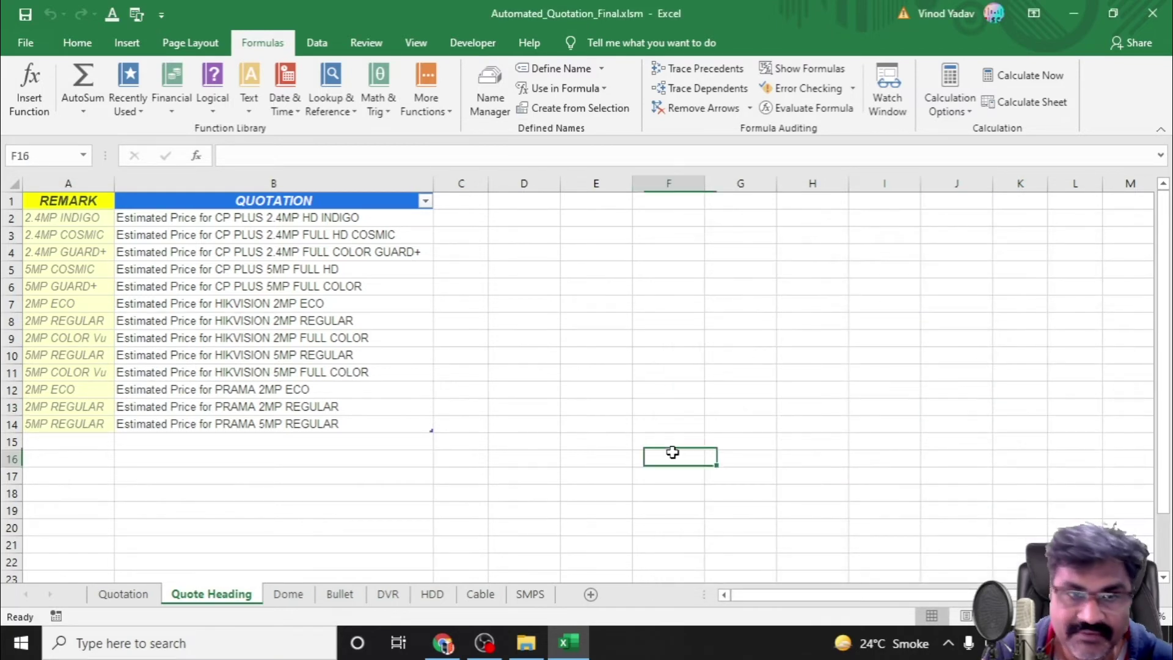
click(122, 594)
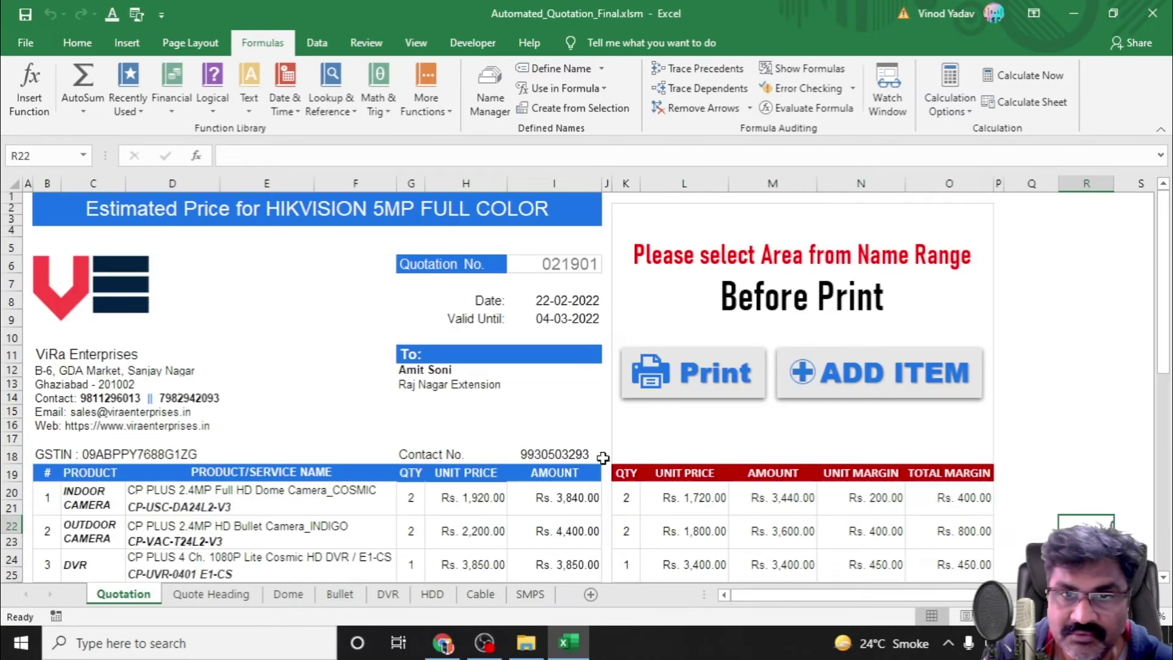
Review the Quotation sheet's items and totals, and look through the Quote Heading, Dome, Bullet, DVR, HDD, Cable and SMPS sheets.
scroll(562, 446, down, 7)
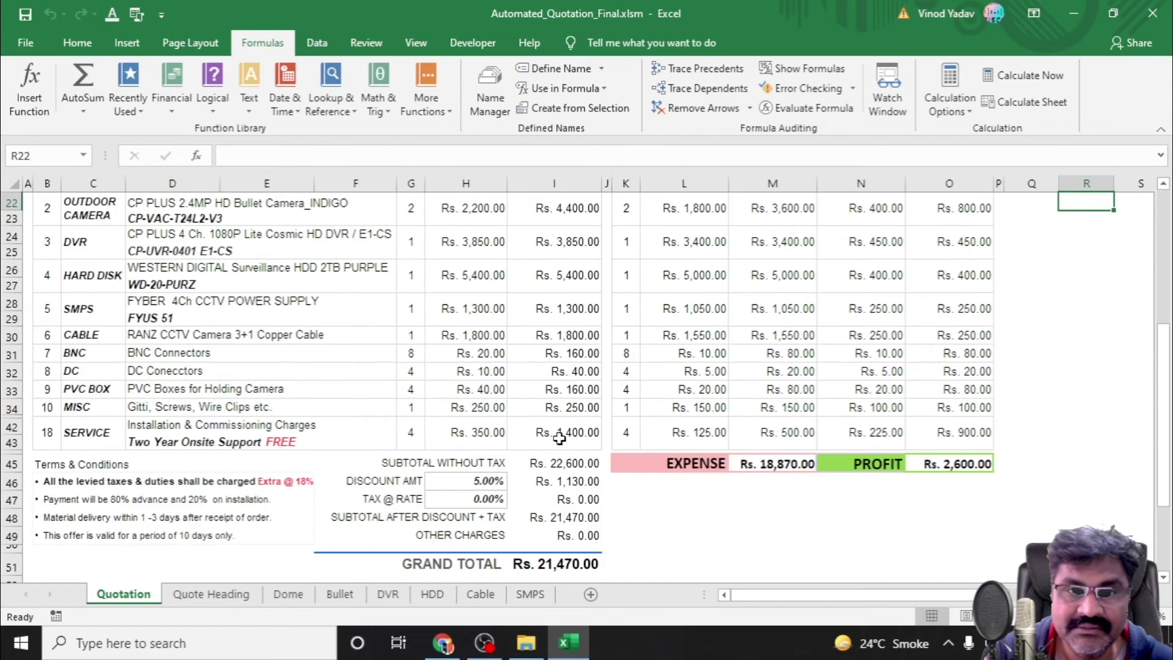
scroll(556, 531, down, 3)
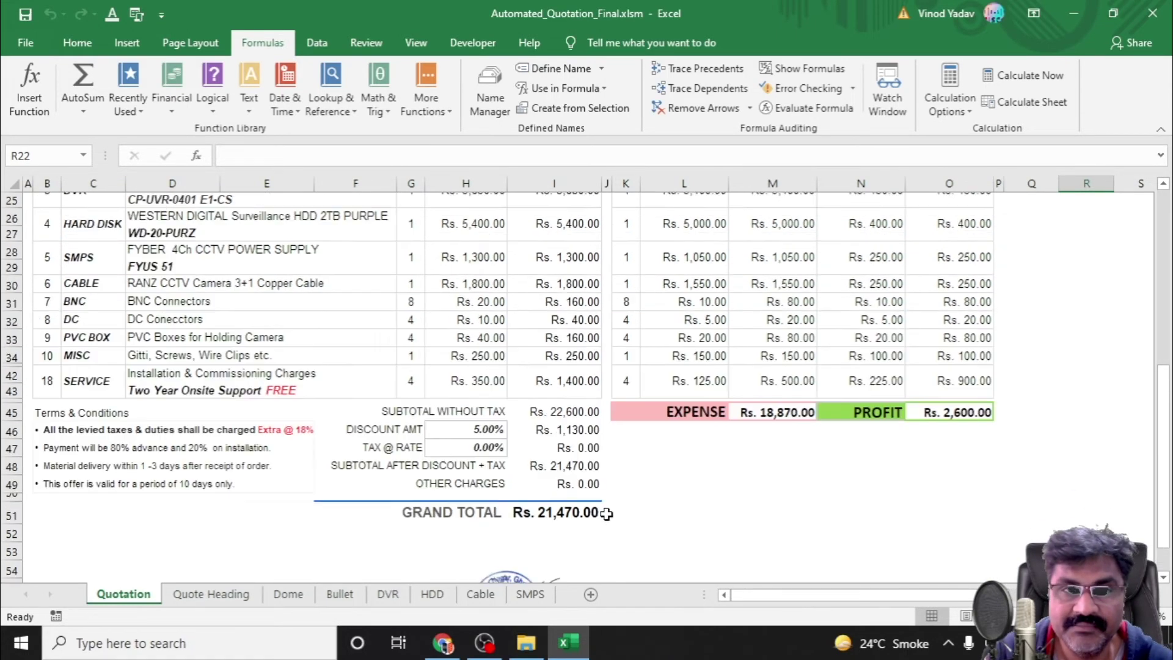
scroll(606, 514, up, 9)
scroll(547, 489, down, 2)
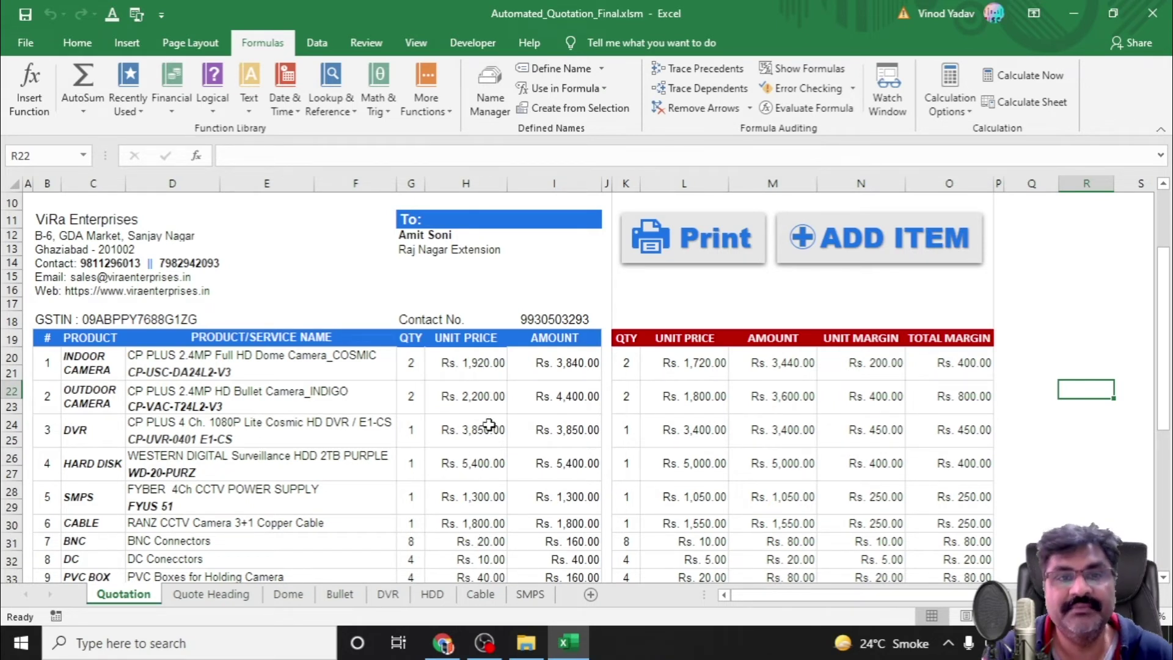
scroll(480, 522, down, 6)
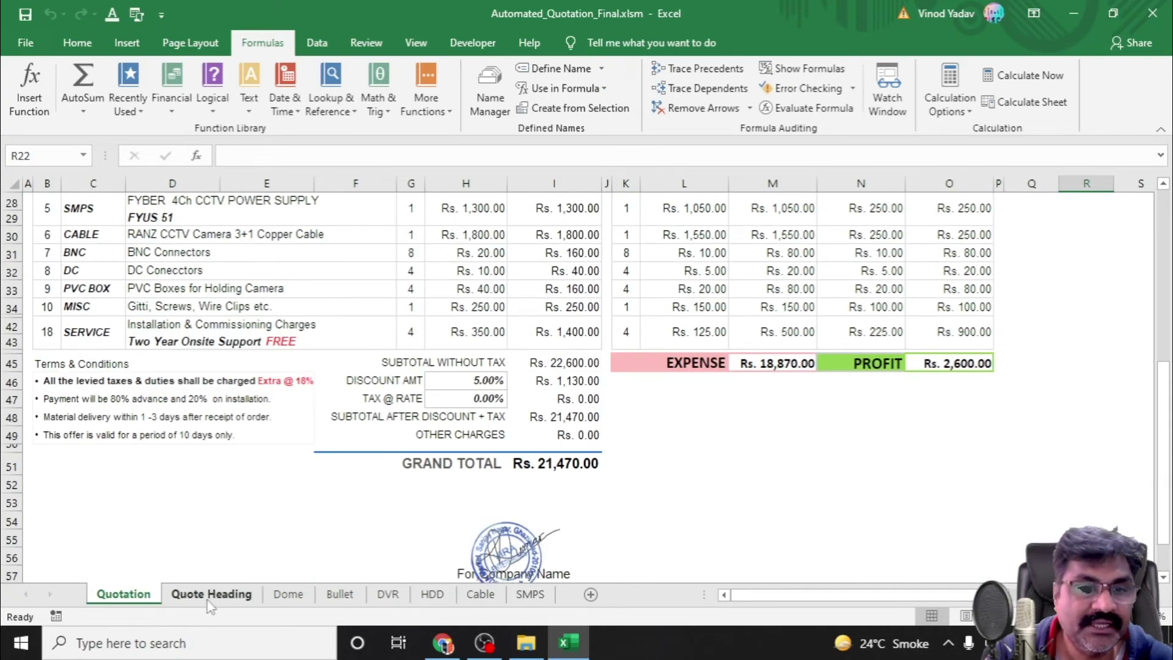
click(211, 599)
click(287, 599)
click(340, 599)
click(387, 599)
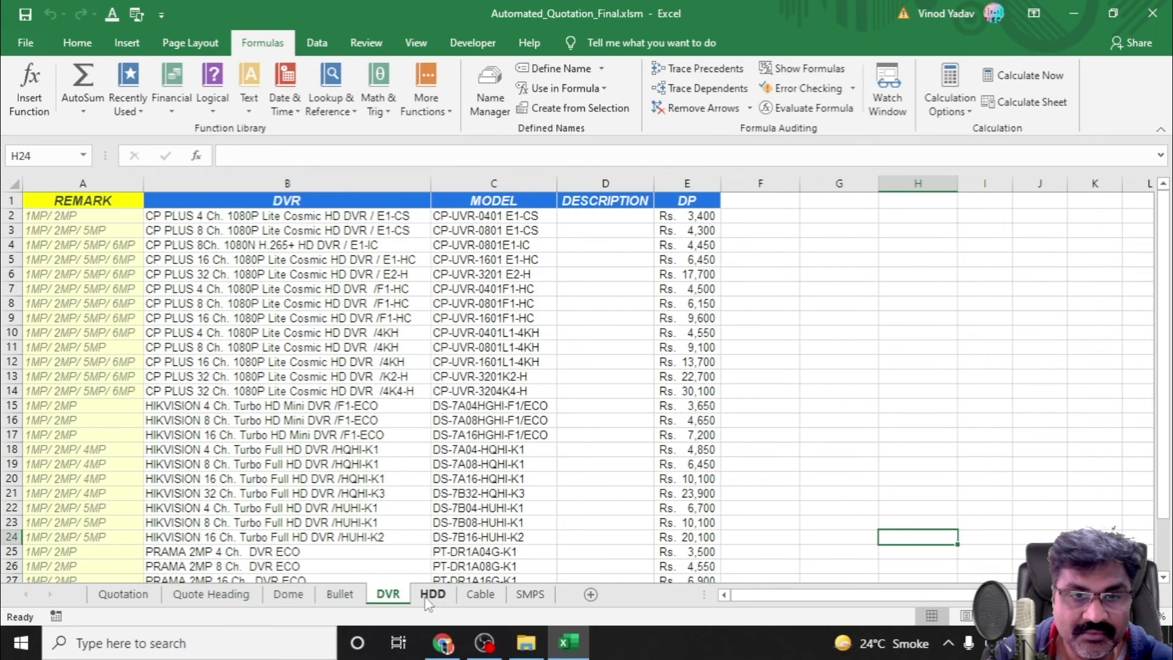
click(431, 595)
click(480, 595)
click(530, 596)
click(917, 455)
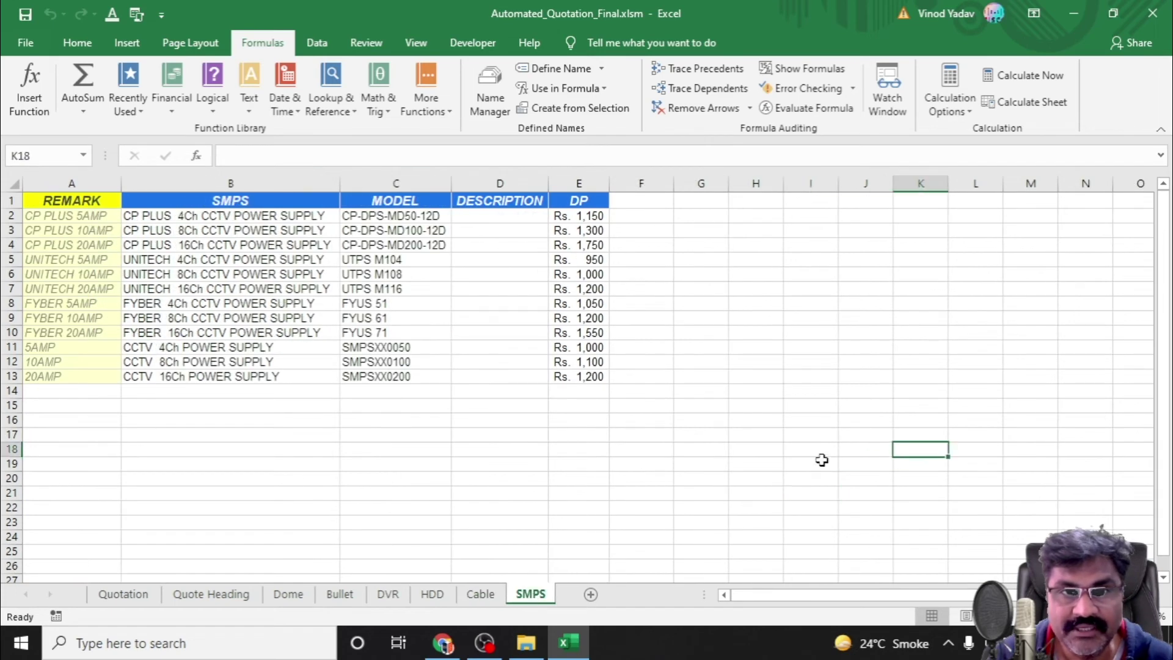
click(91, 42)
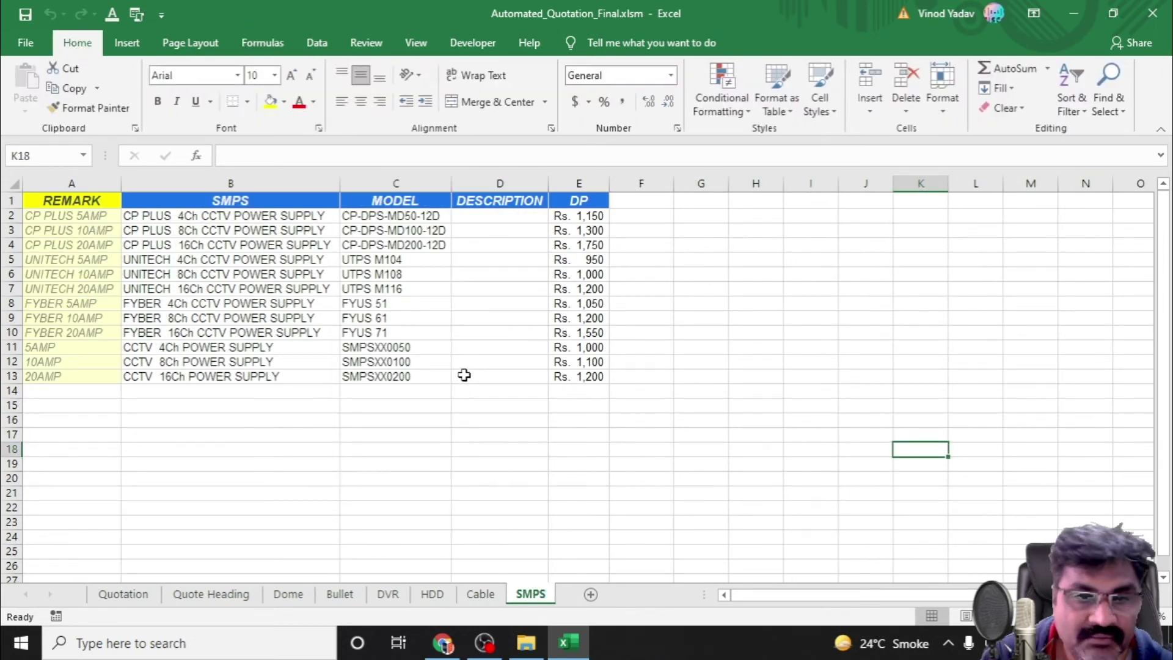
Check the indoor camera's dropdown list on the Quotation sheet and inspect the product and model cells of the indoor camera, outdoor camera and DVR.
click(124, 594)
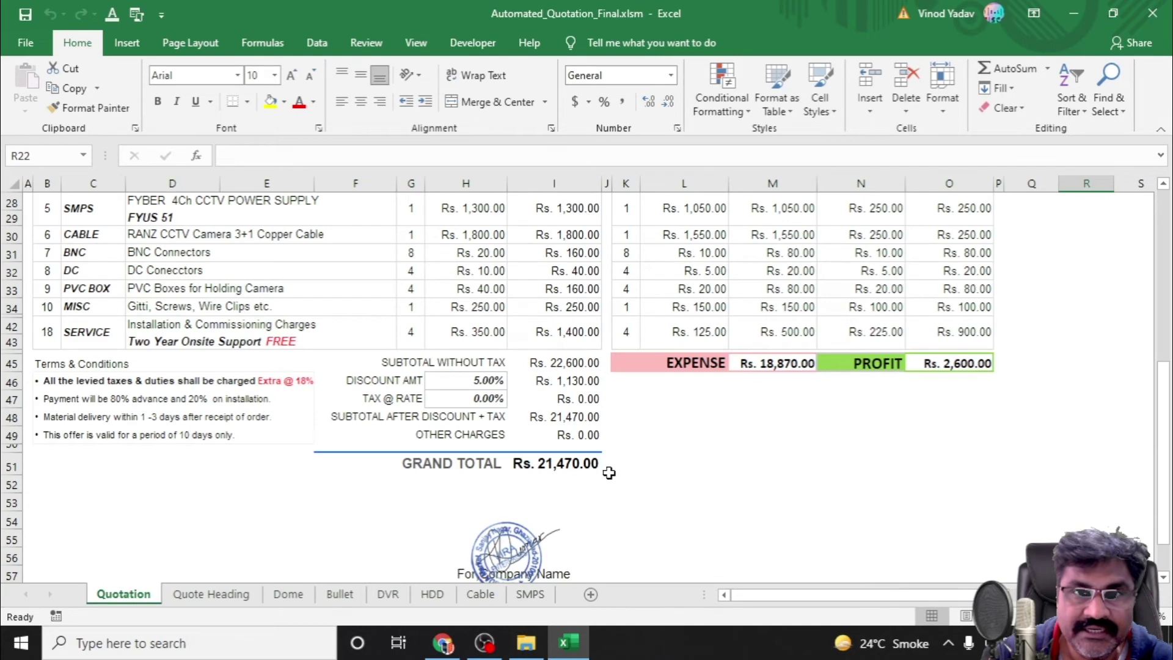
scroll(611, 476, up, 9)
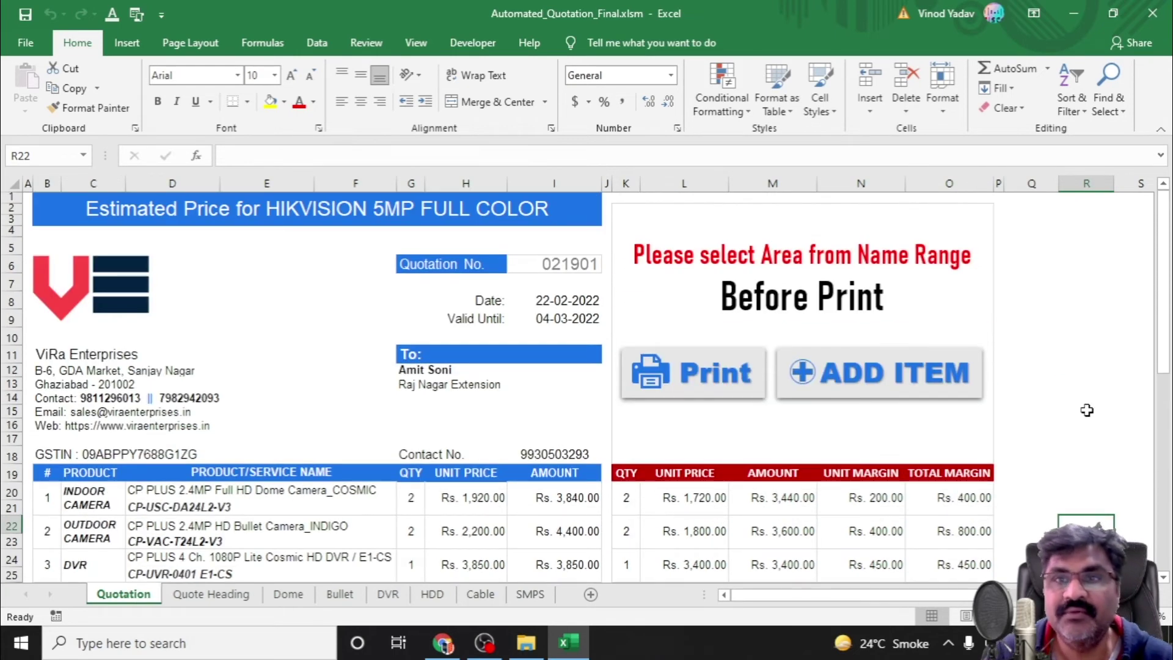
scroll(1091, 394, down, 3)
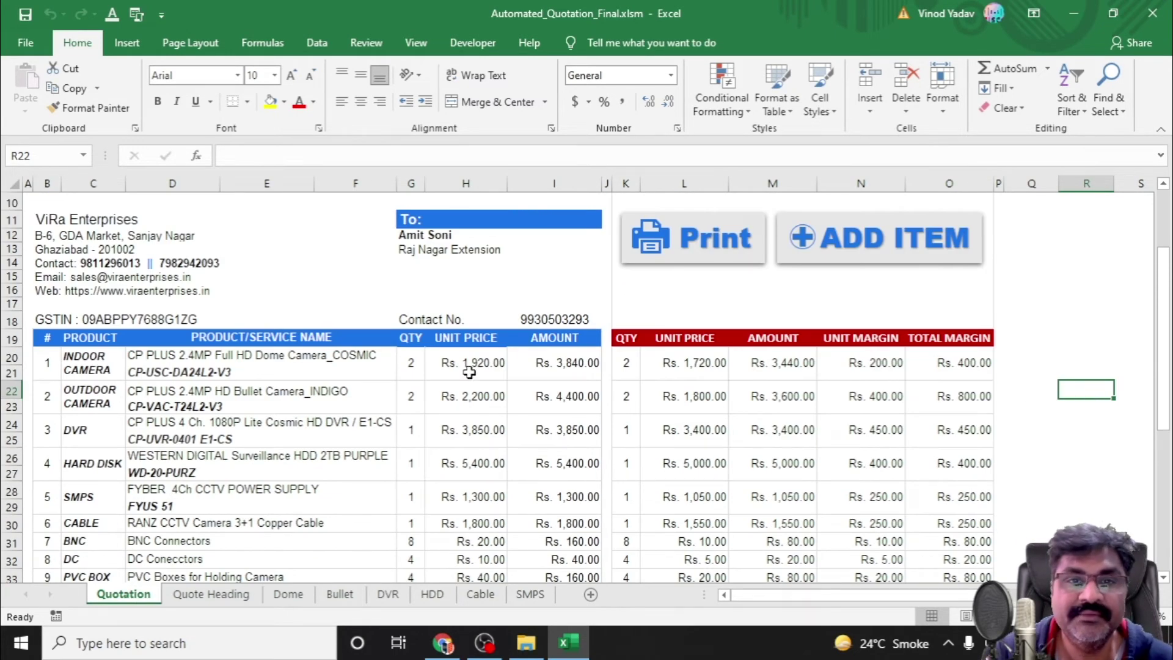
click(329, 361)
click(406, 358)
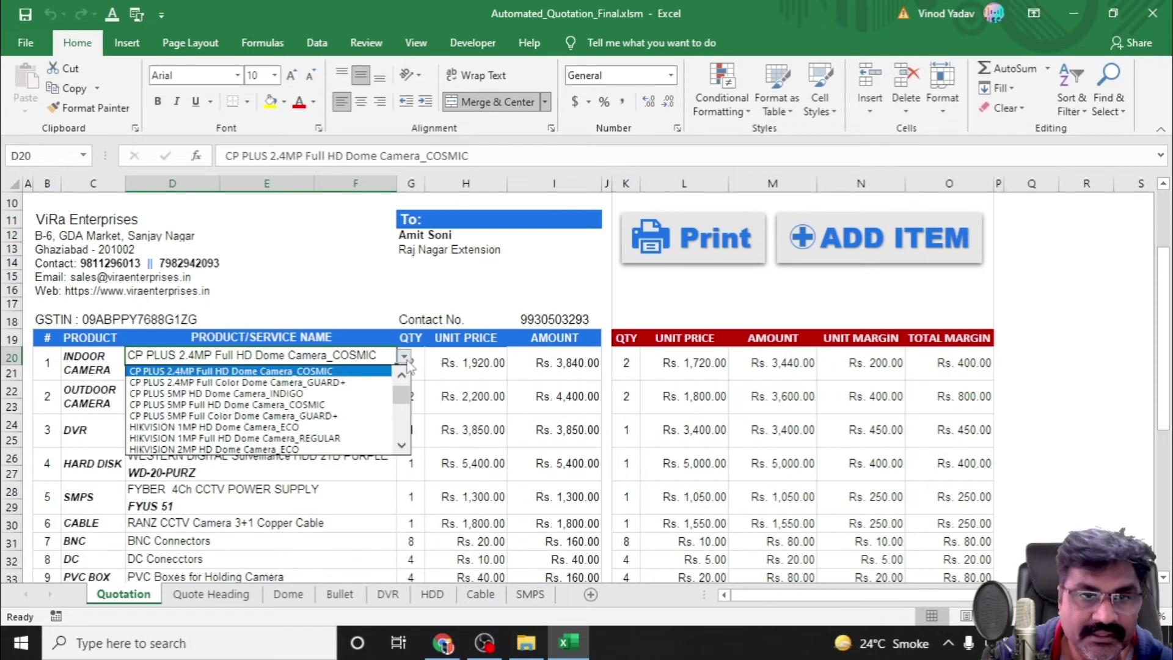
click(406, 358)
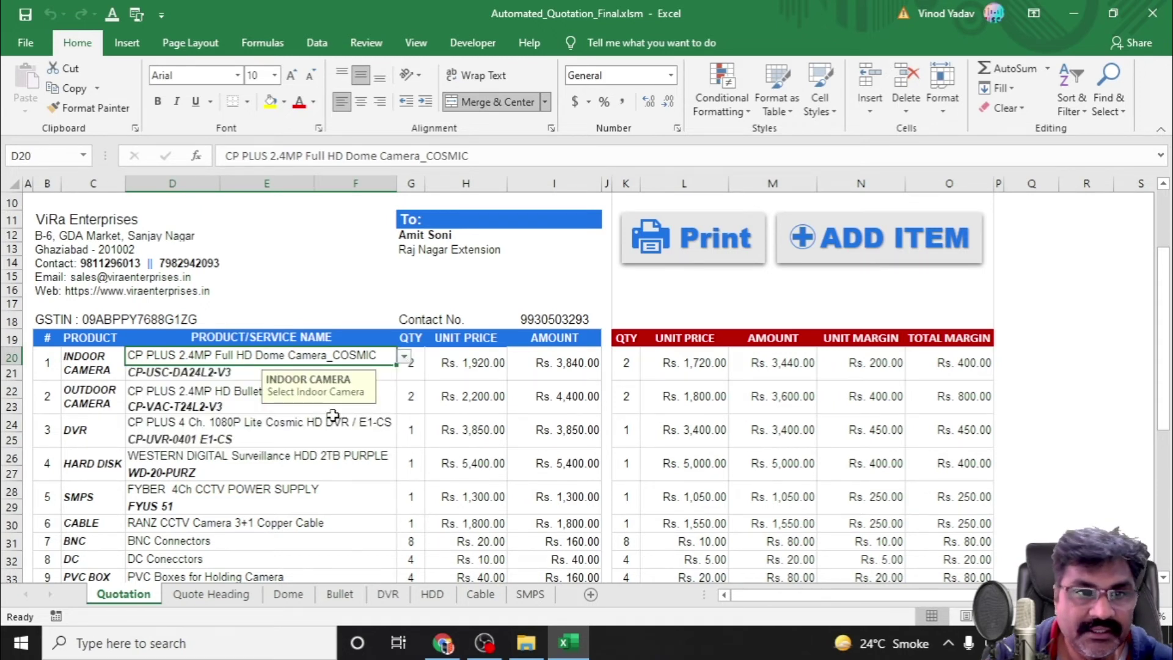
click(237, 374)
click(324, 393)
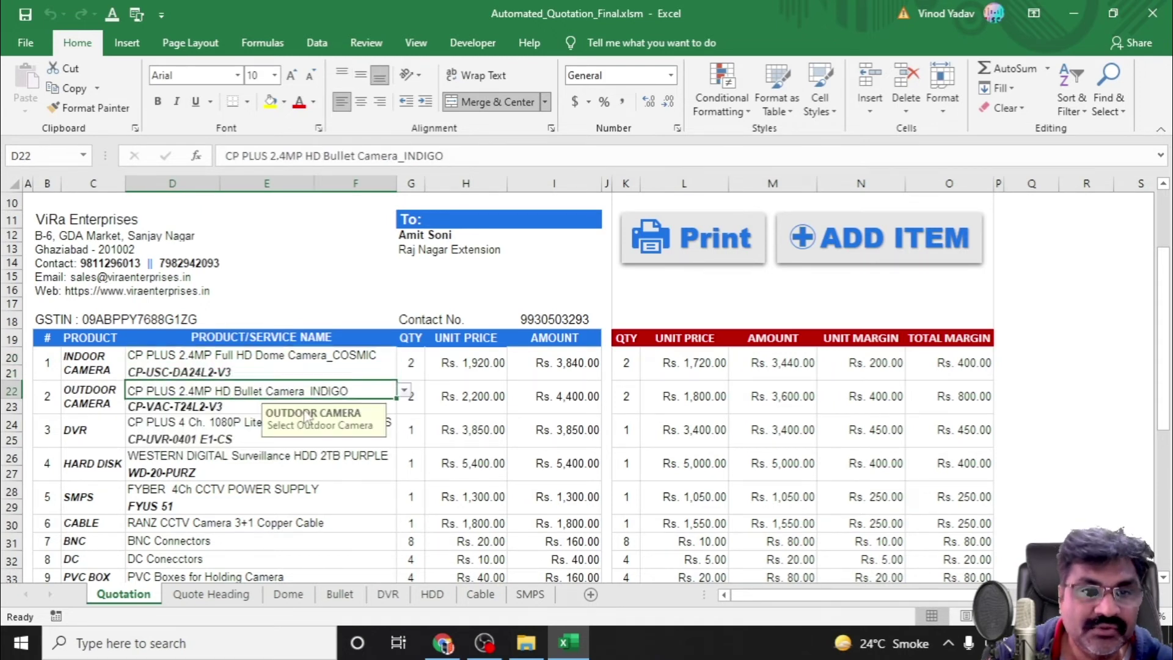
click(231, 408)
click(264, 440)
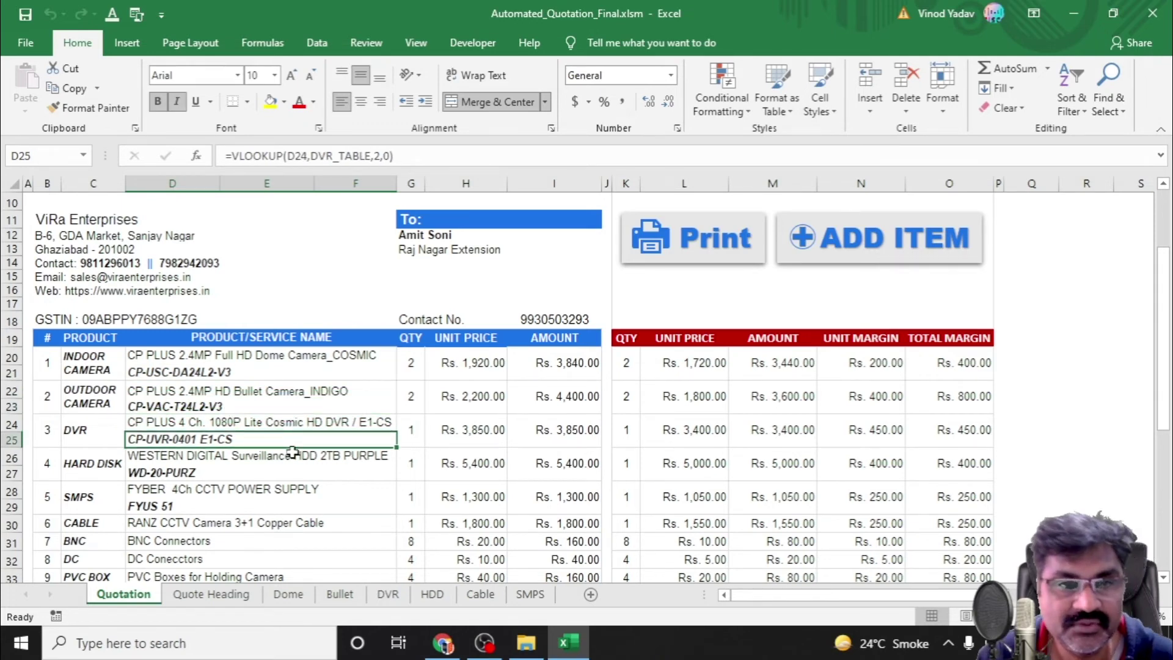
Look over the Quotation sheet from its heading and buttons down to the expense, profit and grand total rows.
click(1055, 404)
scroll(556, 299, up, 3)
click(1086, 333)
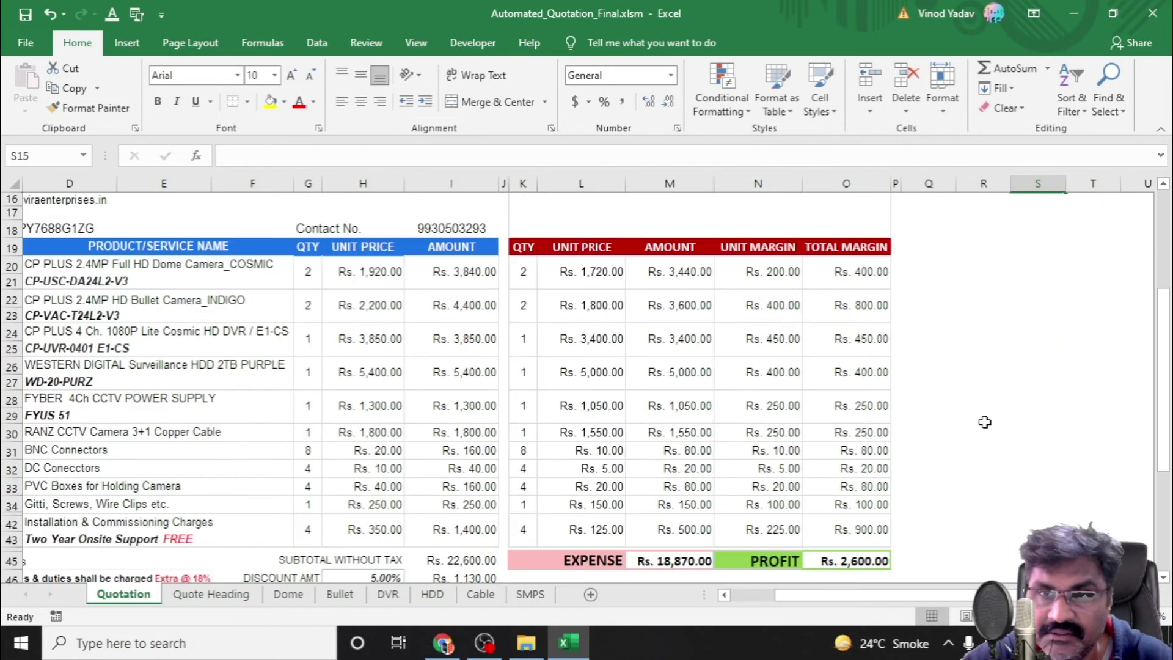
scroll(985, 421, up, 5)
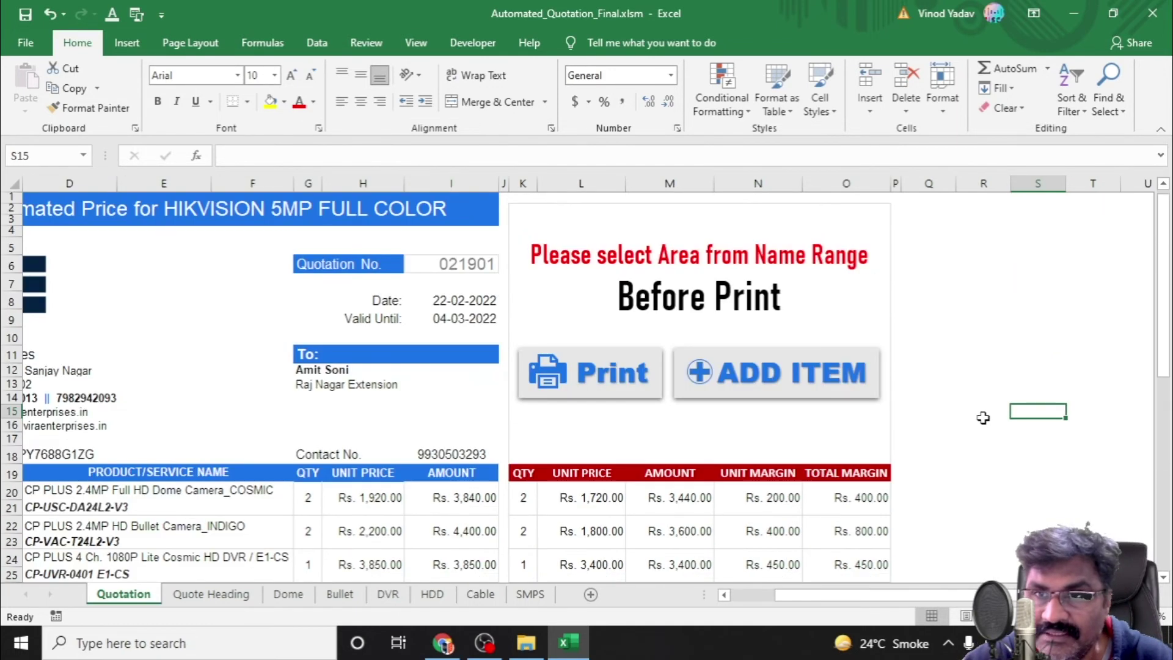
scroll(996, 361, down, 6)
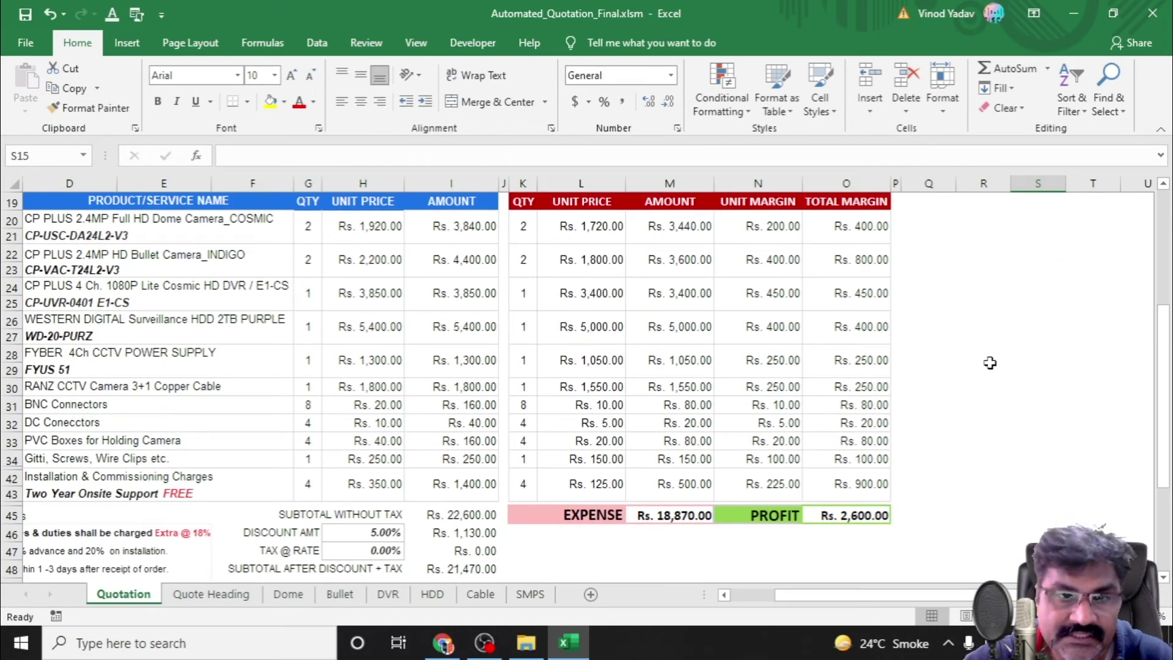
scroll(272, 448, down, 2)
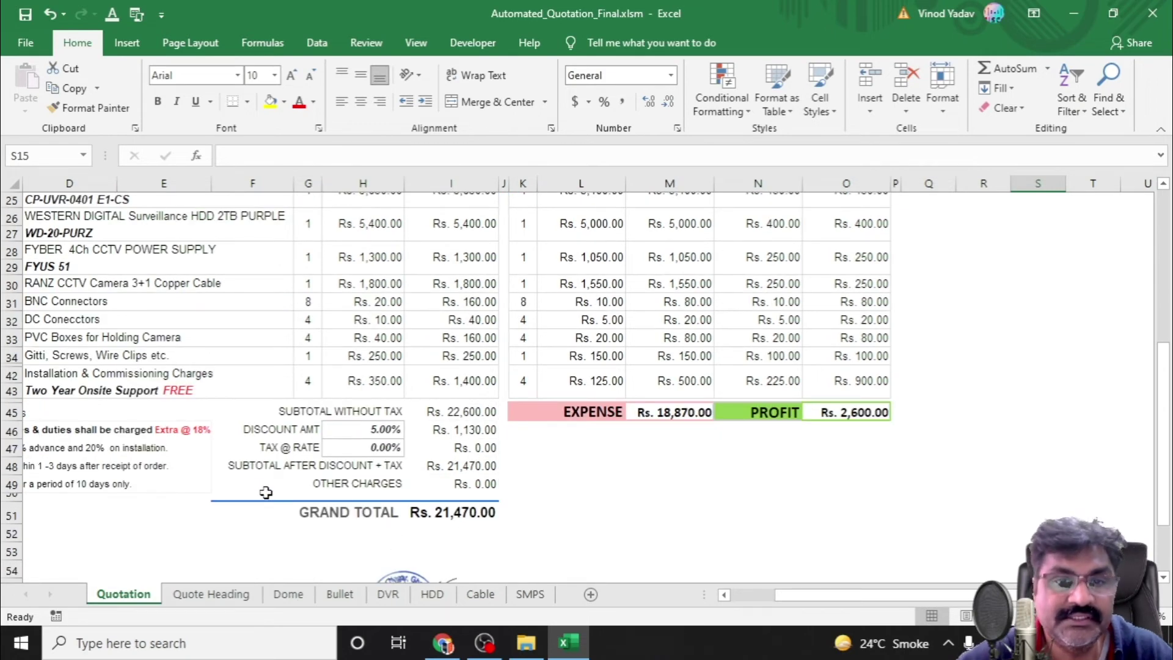
Select the quotation number, estimate title, customer name, customer address and contact number cells together as a multiple selection.
scroll(459, 426, up, 8)
click(451, 264)
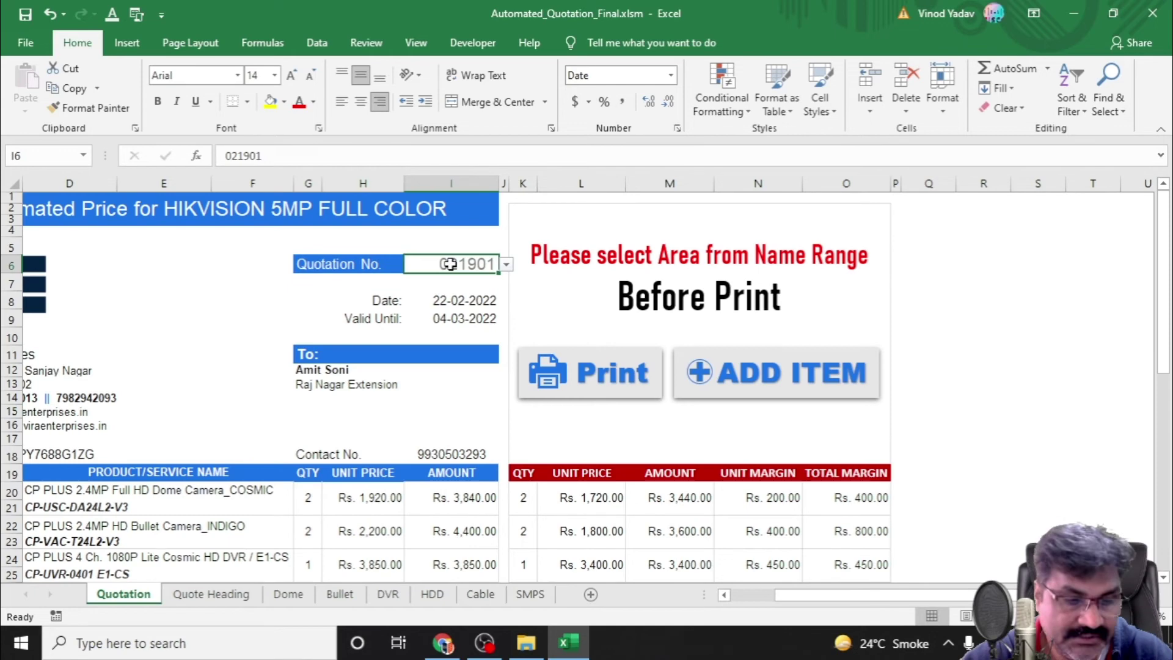
ctrl+click(411, 211)
ctrl+click(365, 371)
ctrl+click(400, 396)
ctrl+click(468, 454)
drag(962, 595, 904, 594)
scroll(360, 524, down, 1)
scroll(360, 524, down, 4)
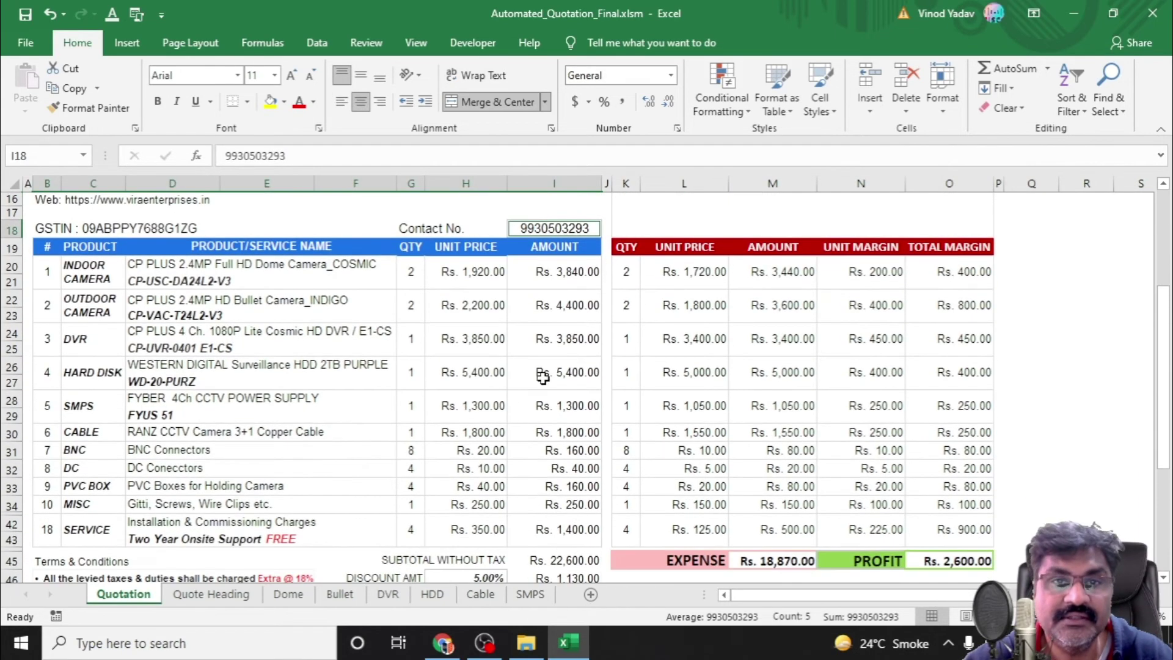
Add the product name, quantity and unit price cells of the indoor camera, outdoor camera and DVR to the selection.
ctrl+click(340, 268)
ctrl+click(412, 274)
ctrl+click(476, 277)
ctrl+click(374, 300)
ctrl+click(411, 305)
ctrl+click(471, 305)
ctrl+click(369, 331)
ctrl+click(410, 339)
ctrl+click(471, 339)
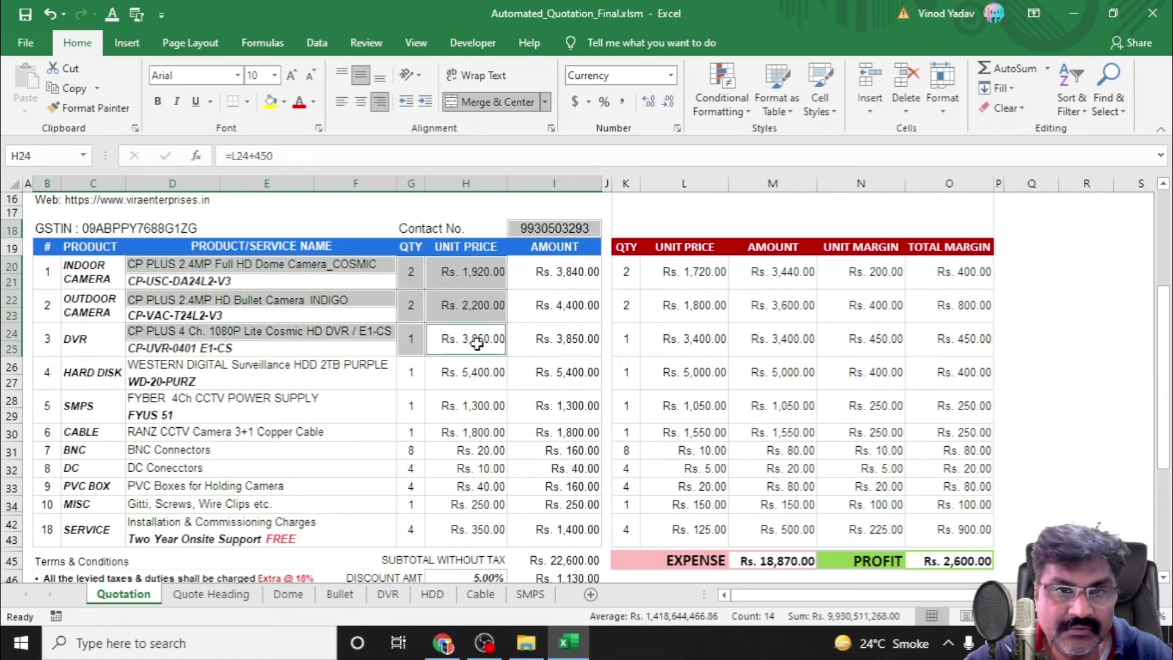
Add the product name, quantity and unit price cells of the hard disk, SMPS and cable to the selection.
ctrl+click(366, 366)
ctrl+click(411, 371)
ctrl+click(470, 372)
ctrl+click(355, 401)
ctrl+click(483, 406)
ctrl+click(275, 431)
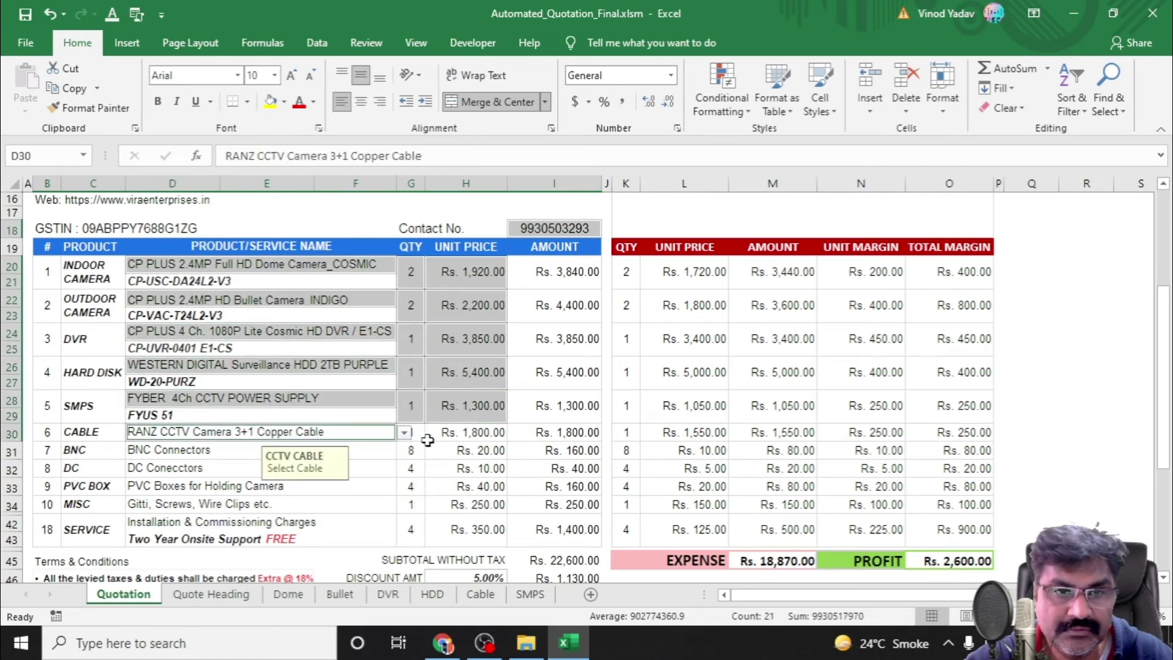
ctrl+click(410, 432)
ctrl+click(471, 432)
Extend the selection with the name, quantity and unit price cells of the BNC, DC and PVC box rows.
ctrl+click(275, 450)
ctrl+click(411, 450)
ctrl+click(486, 451)
ctrl+click(275, 468)
ctrl+click(411, 468)
ctrl+click(470, 468)
ctrl+click(274, 485)
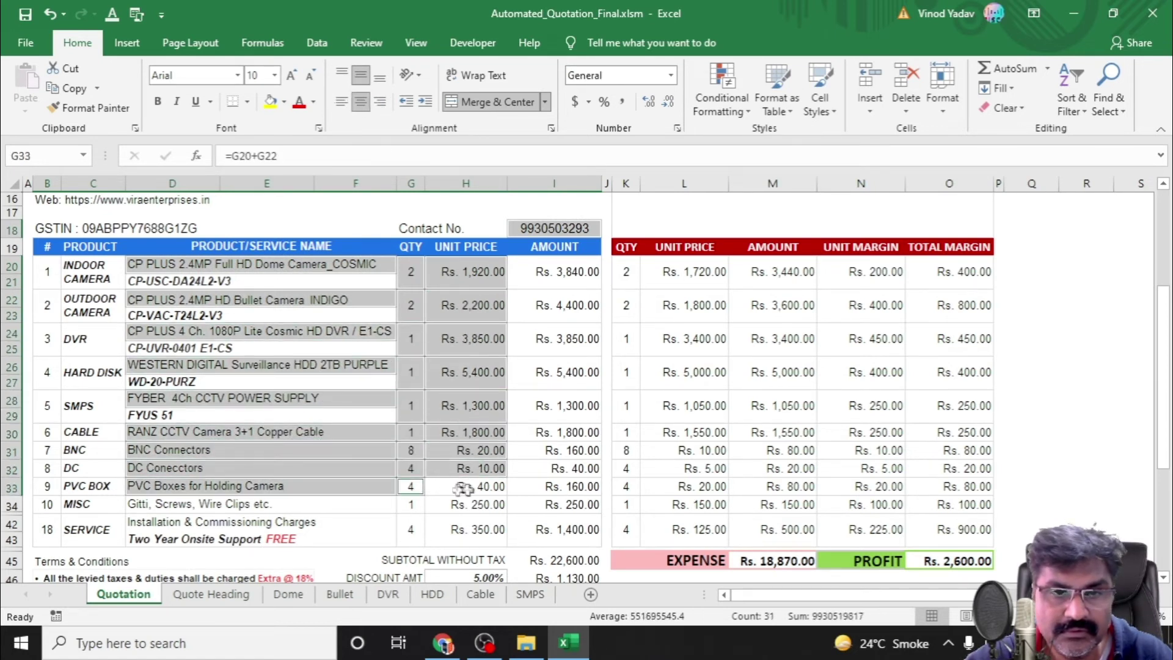
ctrl+click(470, 485)
Include the description, quantity and unit price cells of the MISC and SERVICE rows in the selection.
ctrl+click(275, 504)
ctrl+click(411, 504)
ctrl+click(470, 504)
ctrl+click(372, 529)
ctrl+click(411, 529)
ctrl+click(468, 529)
Add the discount and tax rate percentage cells to the selection and check all the selected input cells on the sheet.
scroll(622, 445, down, 3)
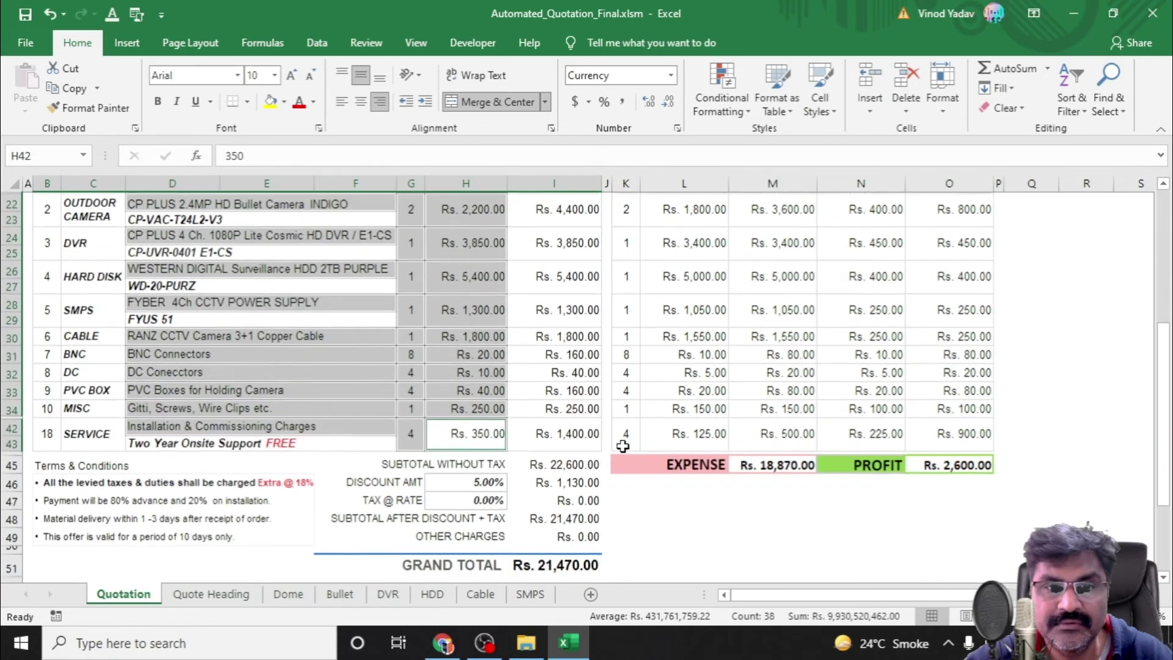
ctrl+click(489, 431)
ctrl+click(491, 449)
scroll(686, 495, down, 1)
scroll(686, 495, down, 5)
scroll(686, 495, up, 15)
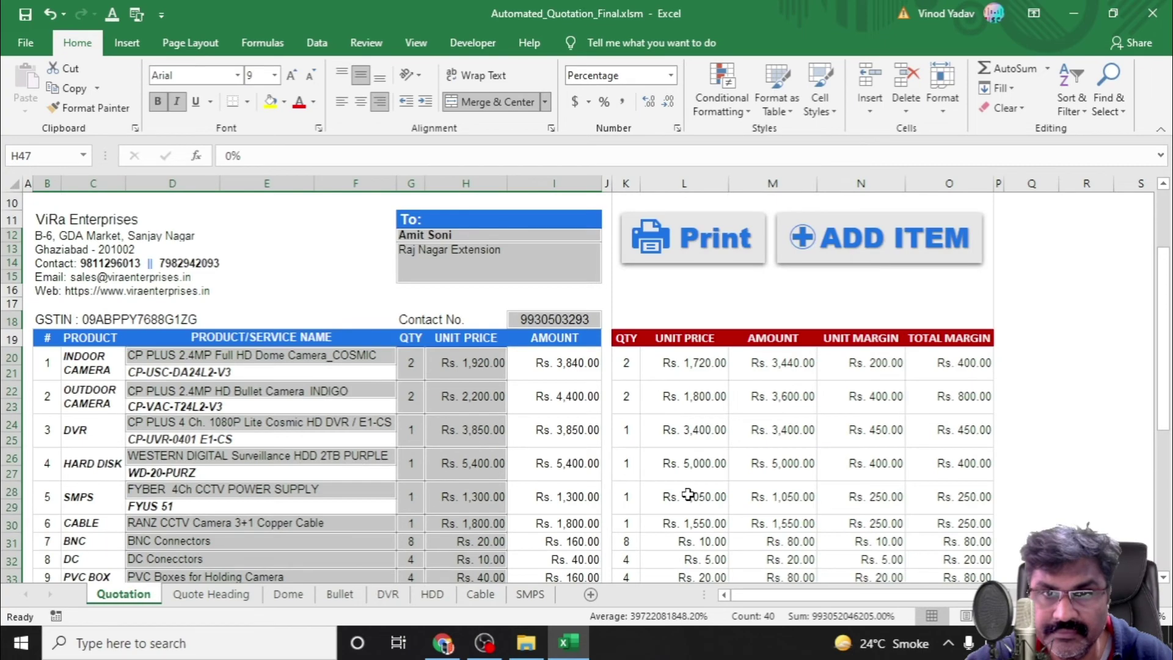
scroll(369, 425, down, 9)
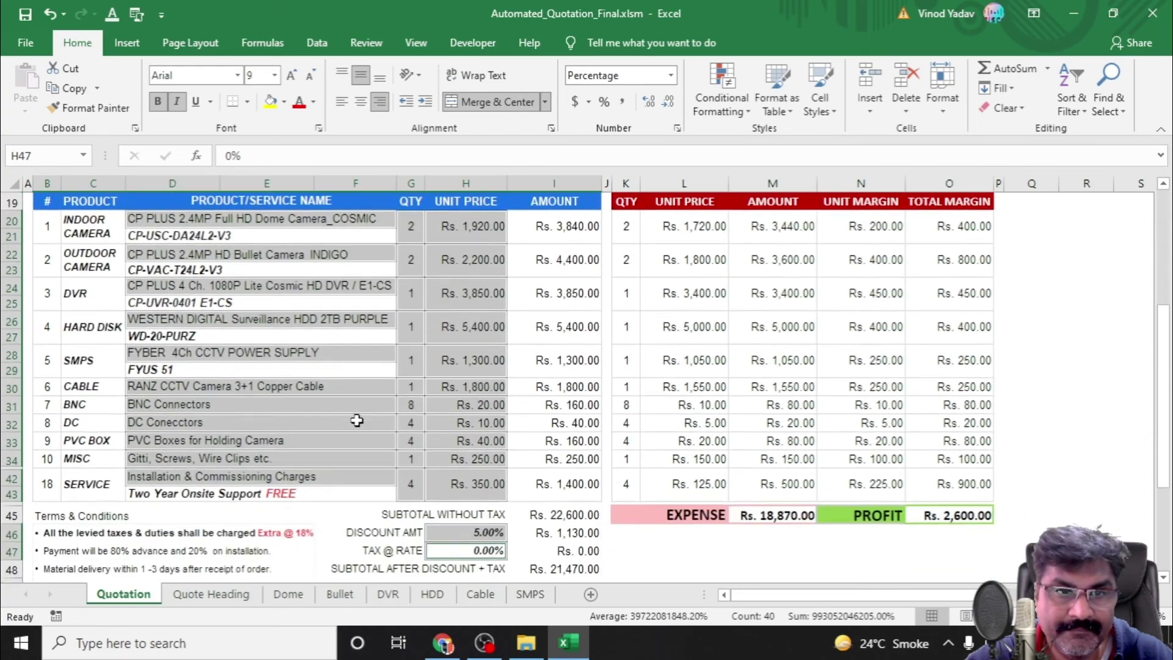
scroll(357, 420, up, 1)
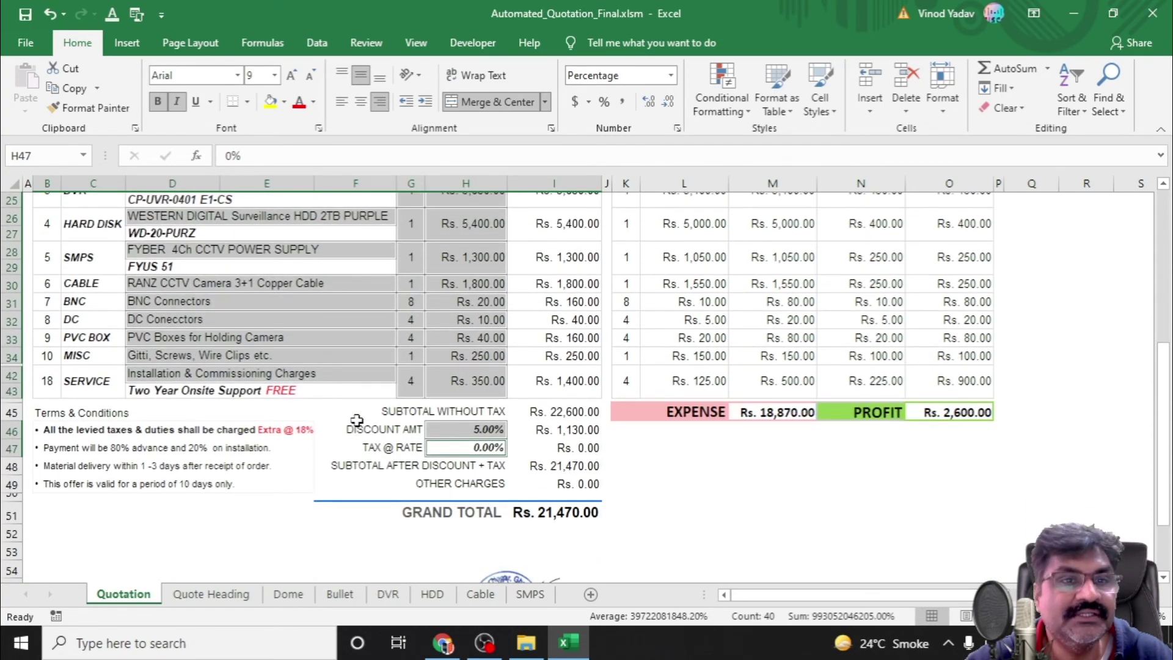
scroll(357, 420, up, 5)
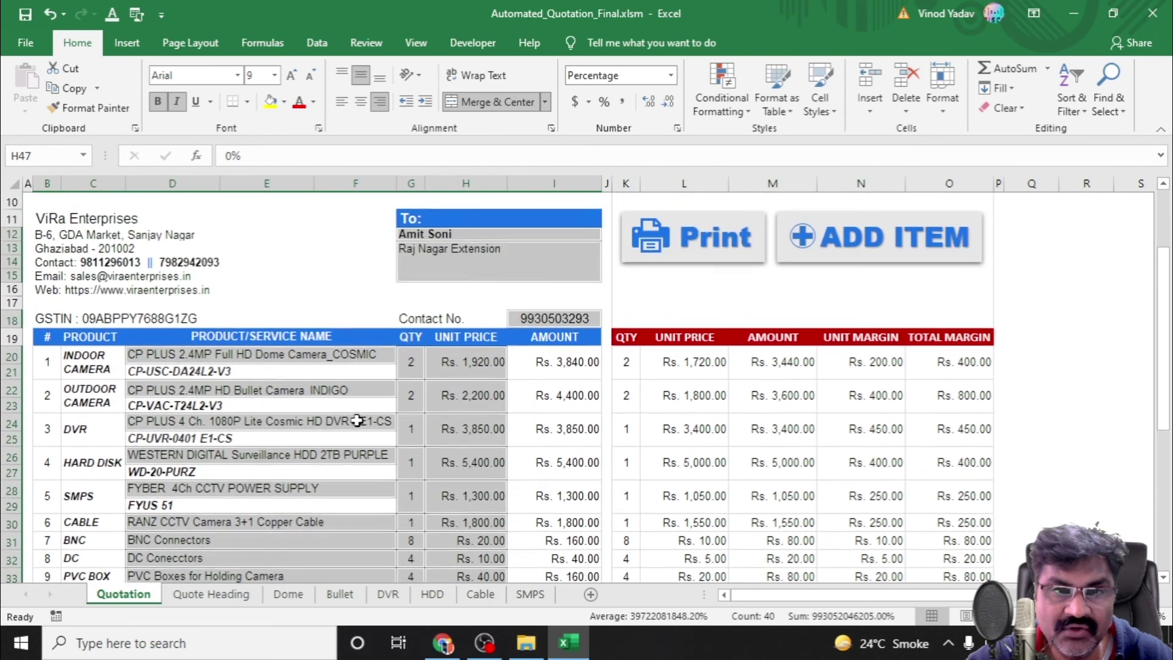
scroll(357, 420, up, 1)
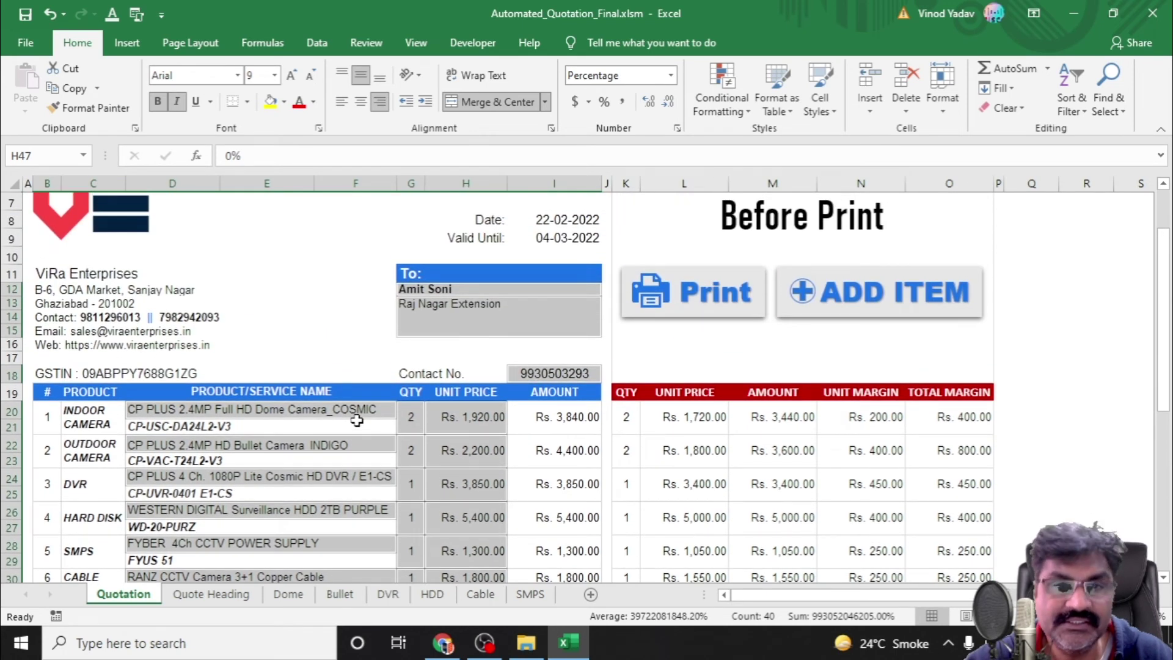
scroll(357, 421, up, 2)
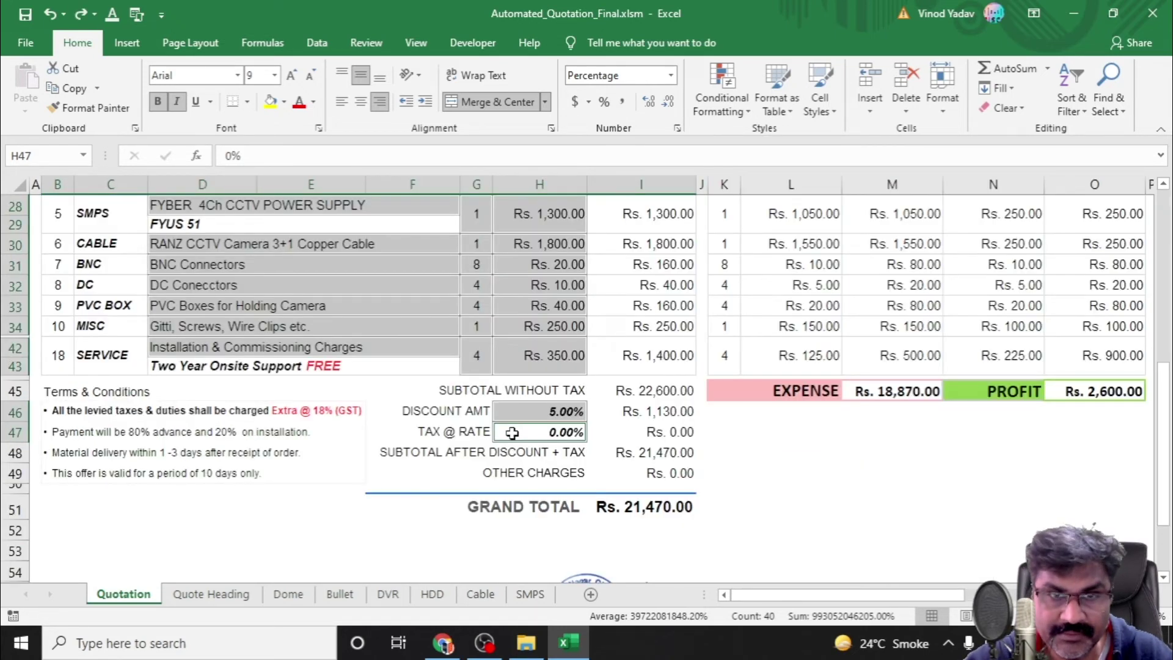
Turn off the Locked protection attribute for all the selected input cells.
right_click(512, 436)
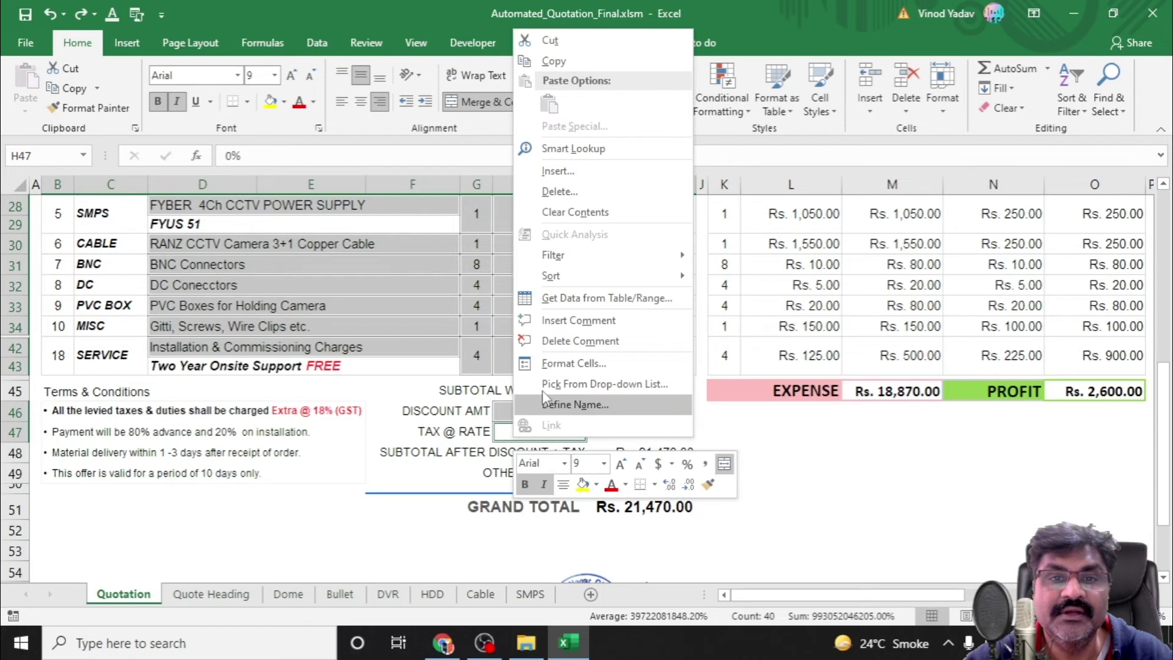
click(569, 364)
click(609, 190)
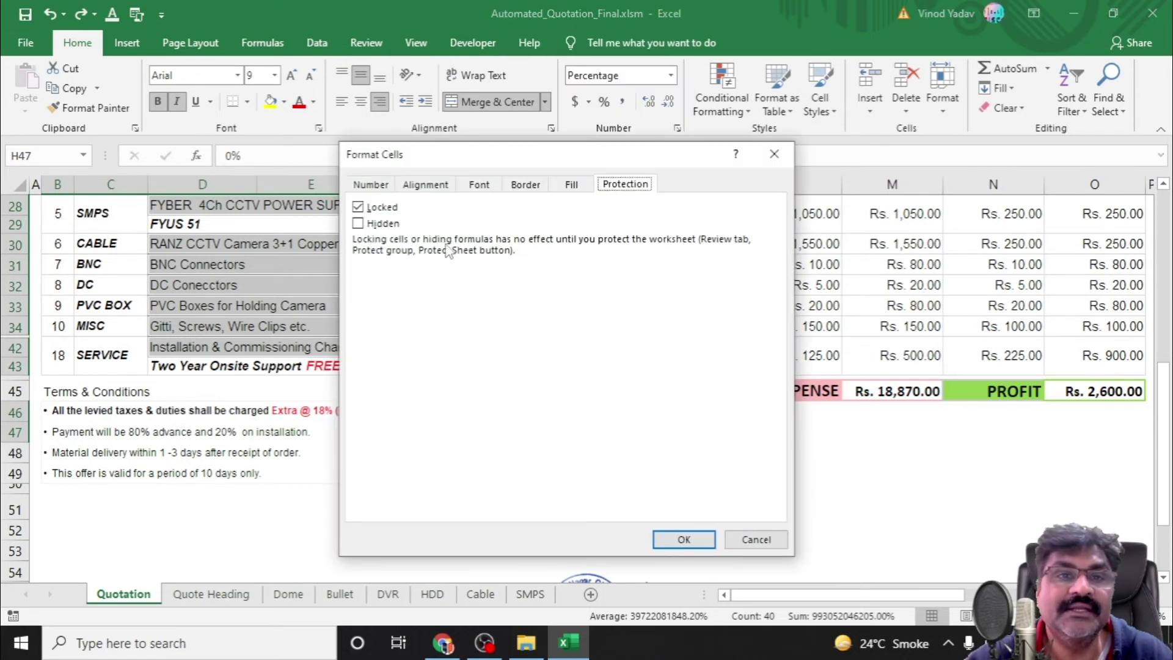
click(358, 207)
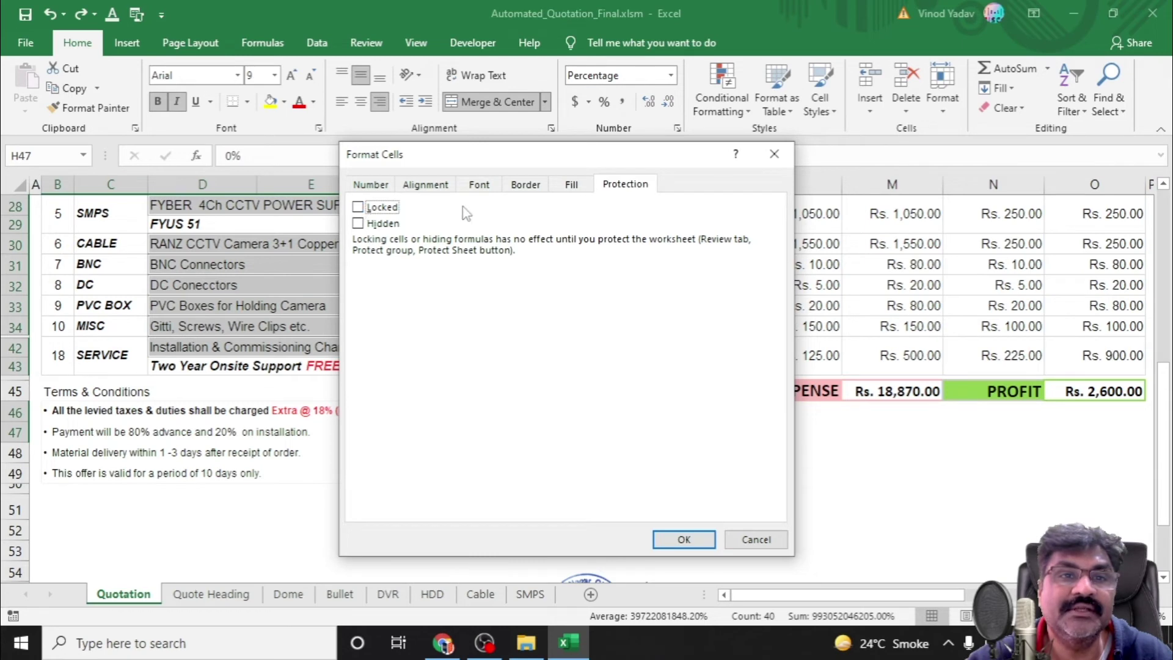
click(683, 540)
Protect the Quotation sheet with a password, allowing locked and unlocked cells to be selected, and save the workbook.
scroll(776, 505, up, 9)
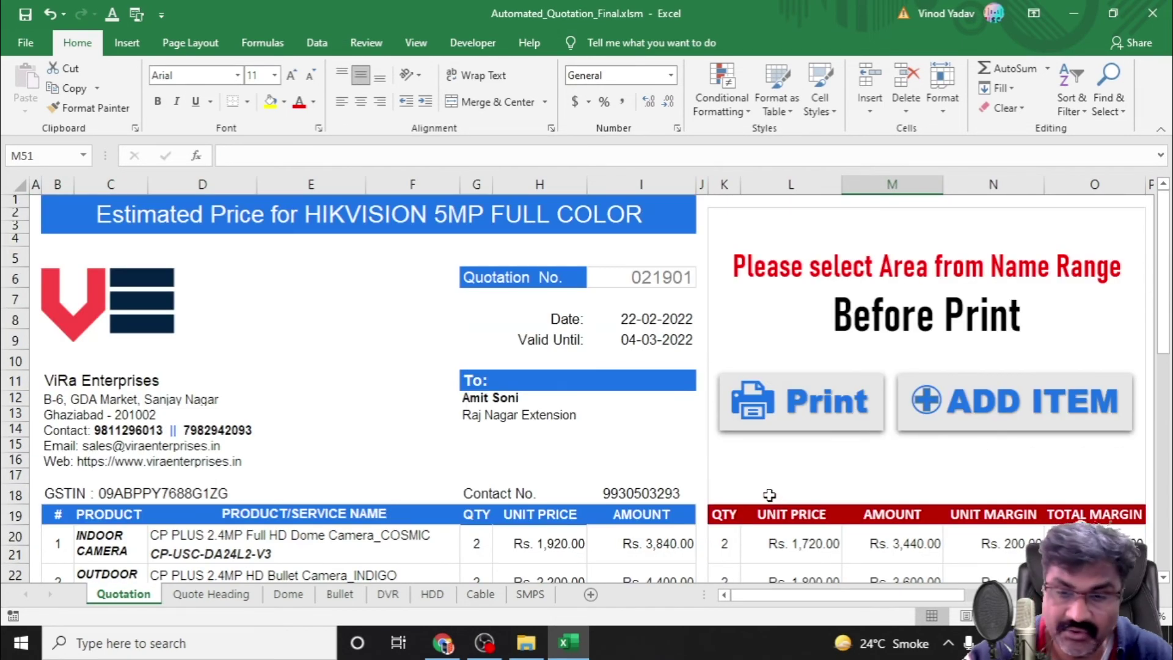
scroll(769, 495, down, 1)
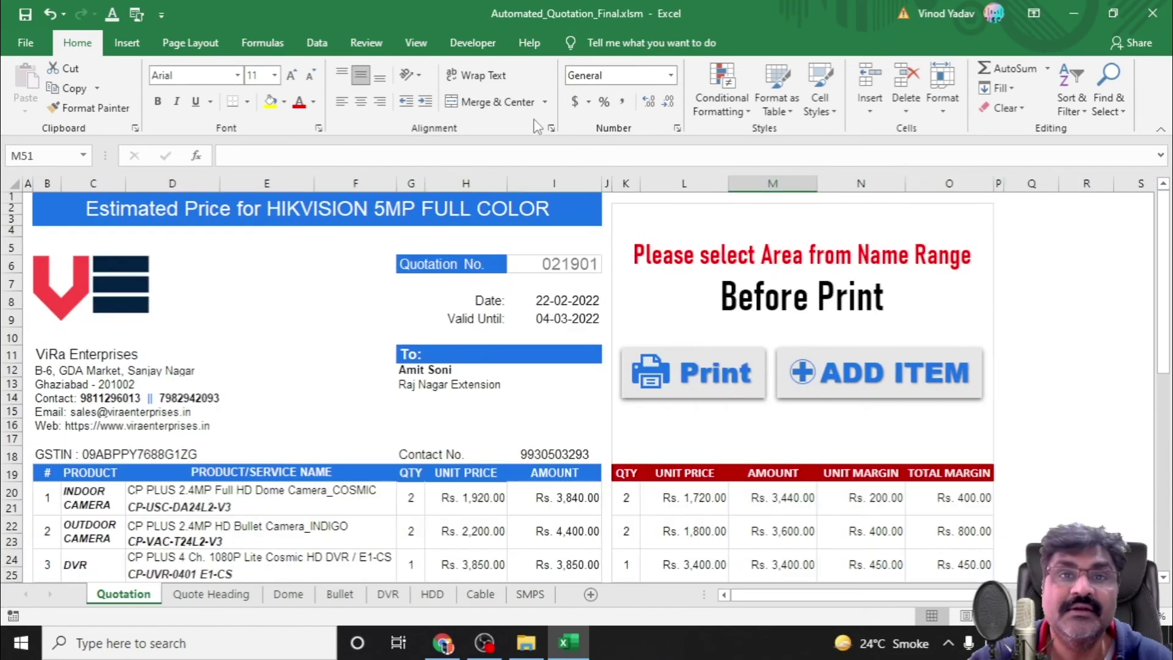
click(367, 43)
click(681, 105)
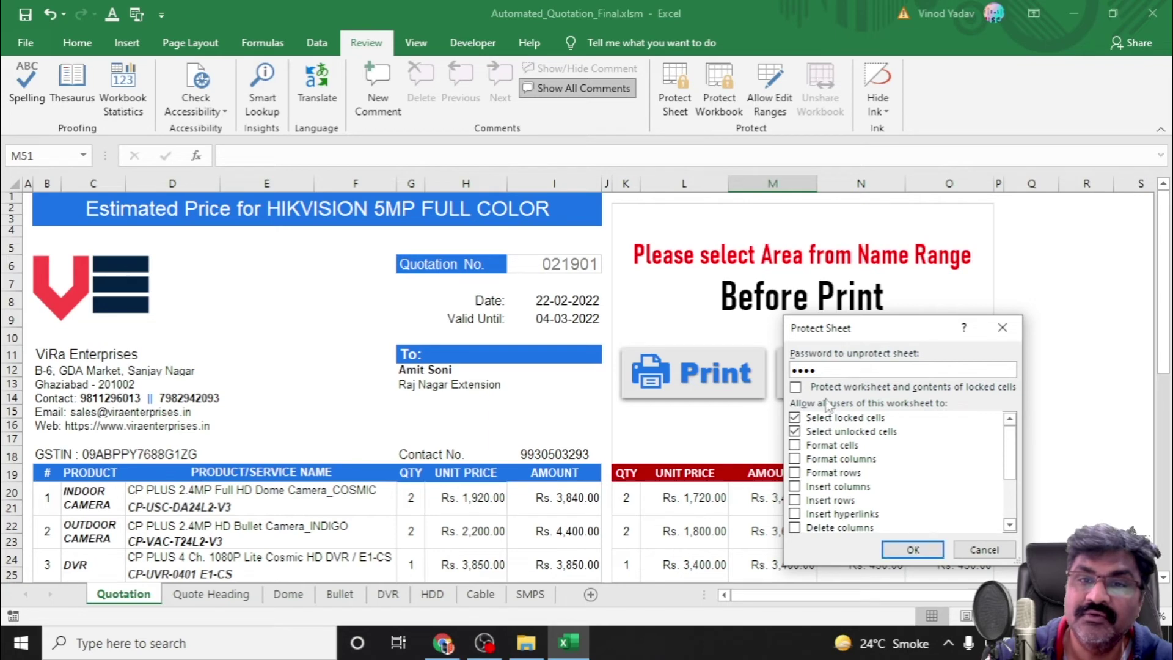
click(896, 550)
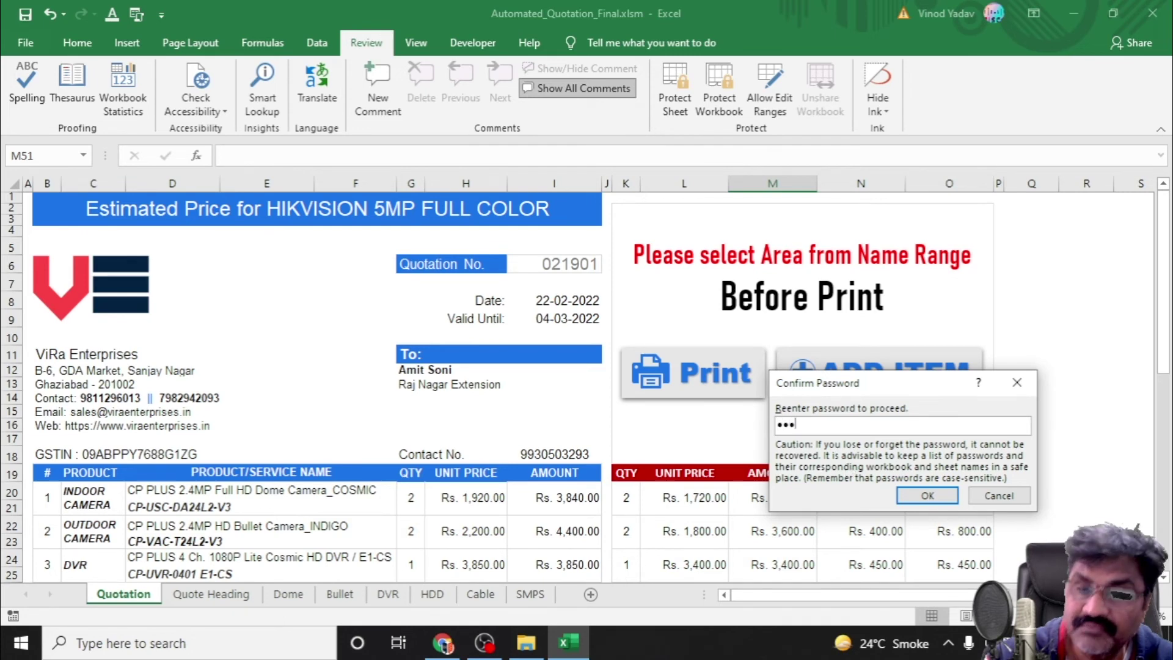
key(Return)
click(78, 49)
click(31, 13)
Try to edit the indoor camera's unit price and amount formulas in the expense section to test the sheet protection.
click(803, 494)
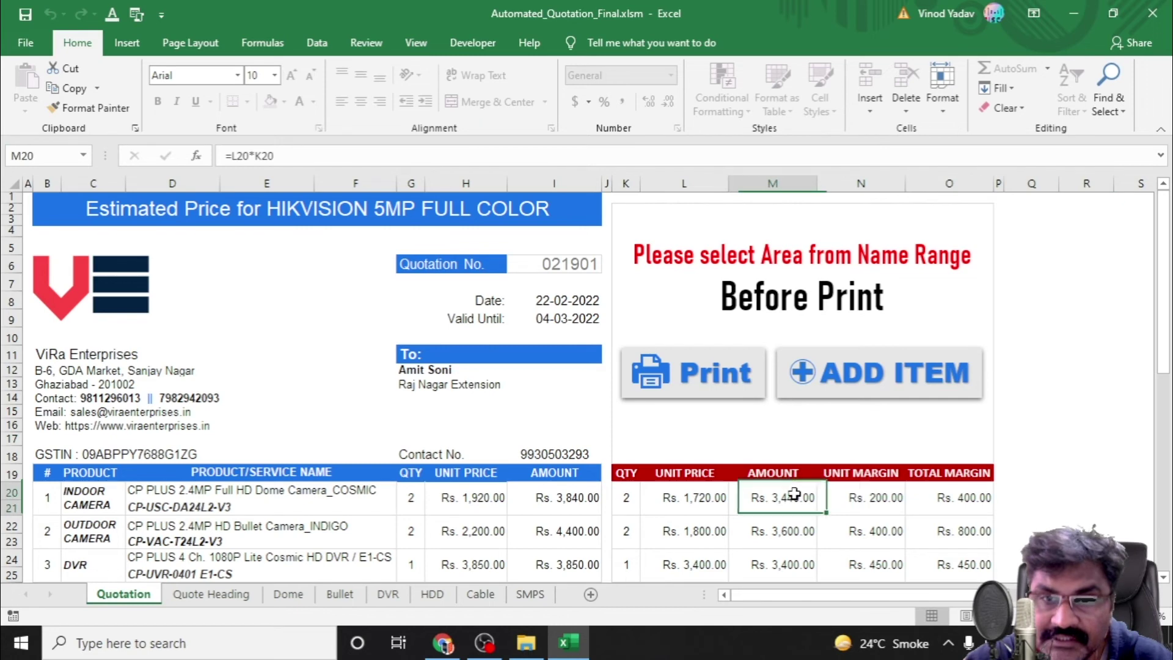
double_click(684, 508)
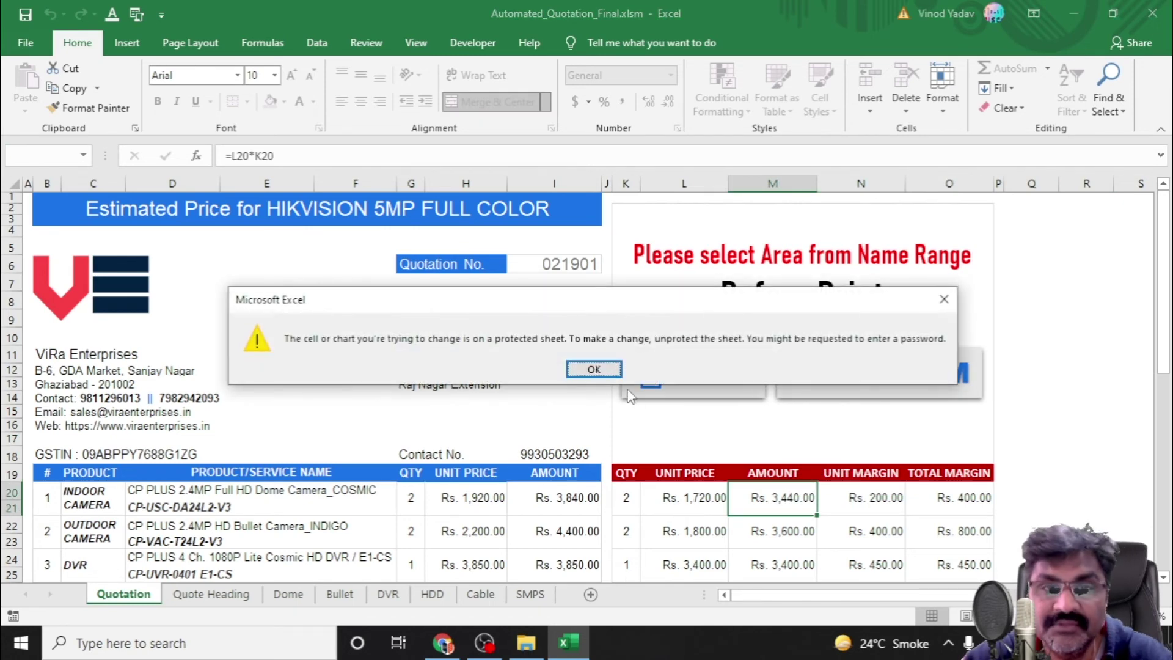
click(594, 372)
double_click(670, 499)
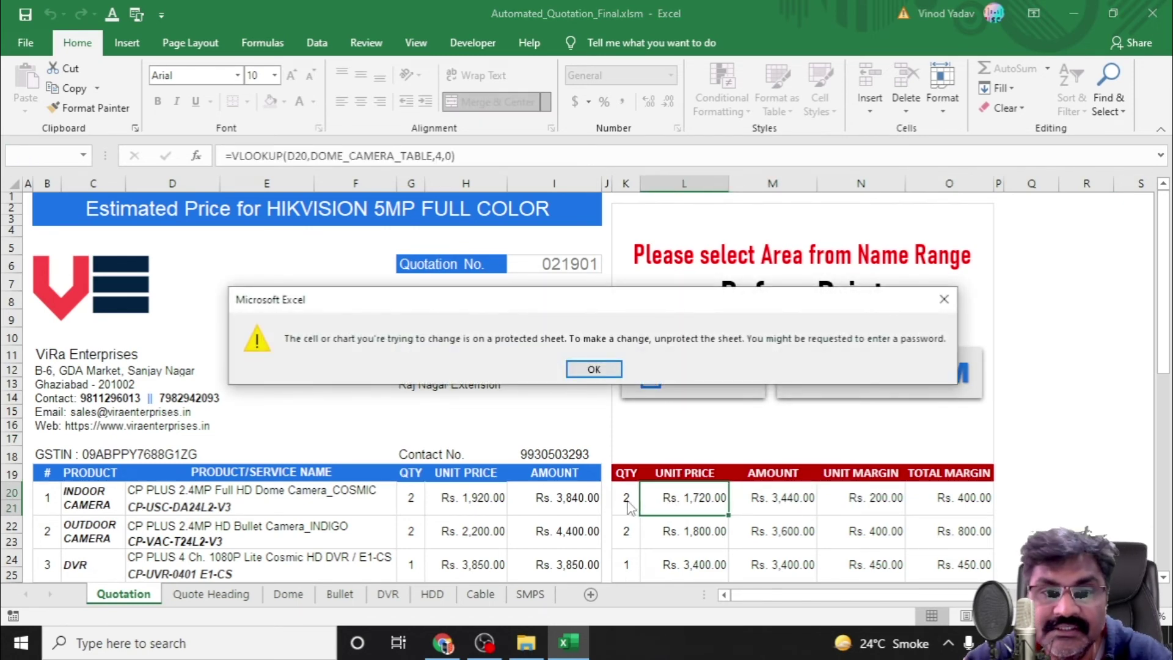
click(594, 369)
double_click(773, 498)
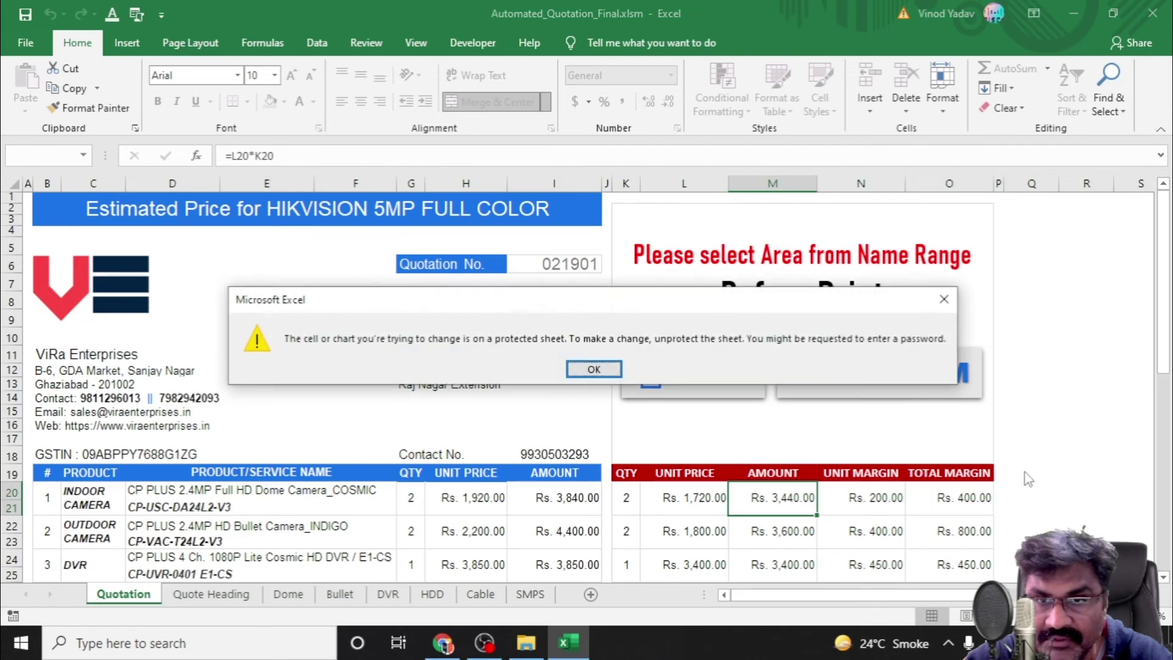
click(595, 371)
Test the sheet's Print and ADD ITEM macros by opening and closing the print preview and the Product Entry Form.
click(689, 385)
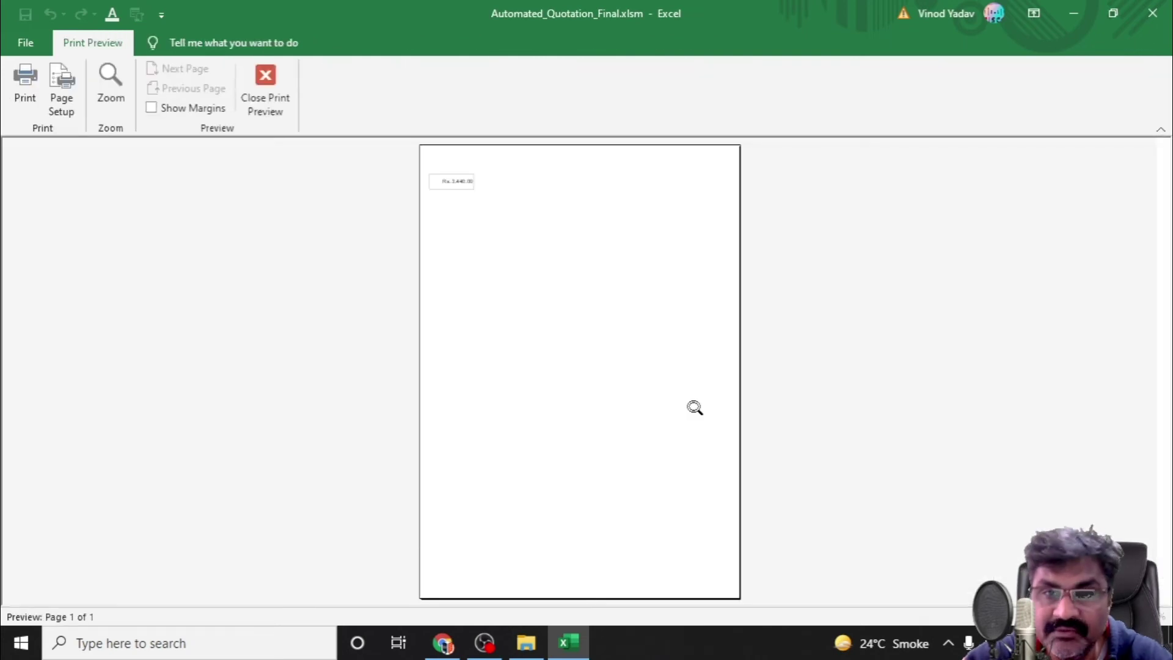
click(265, 76)
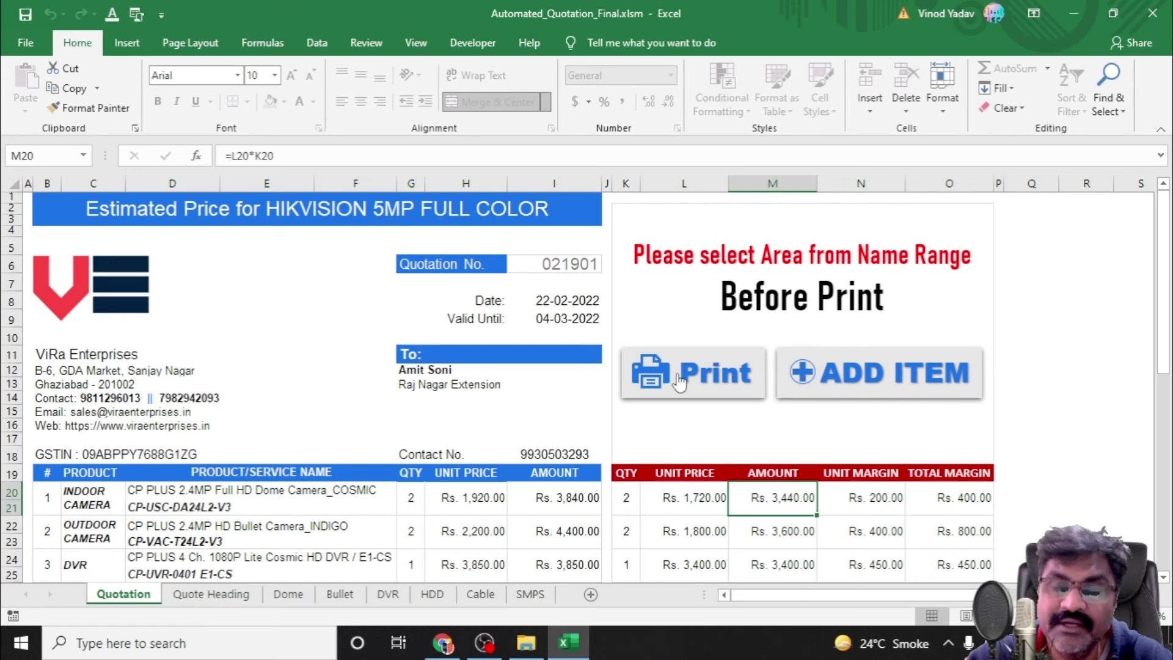
click(915, 372)
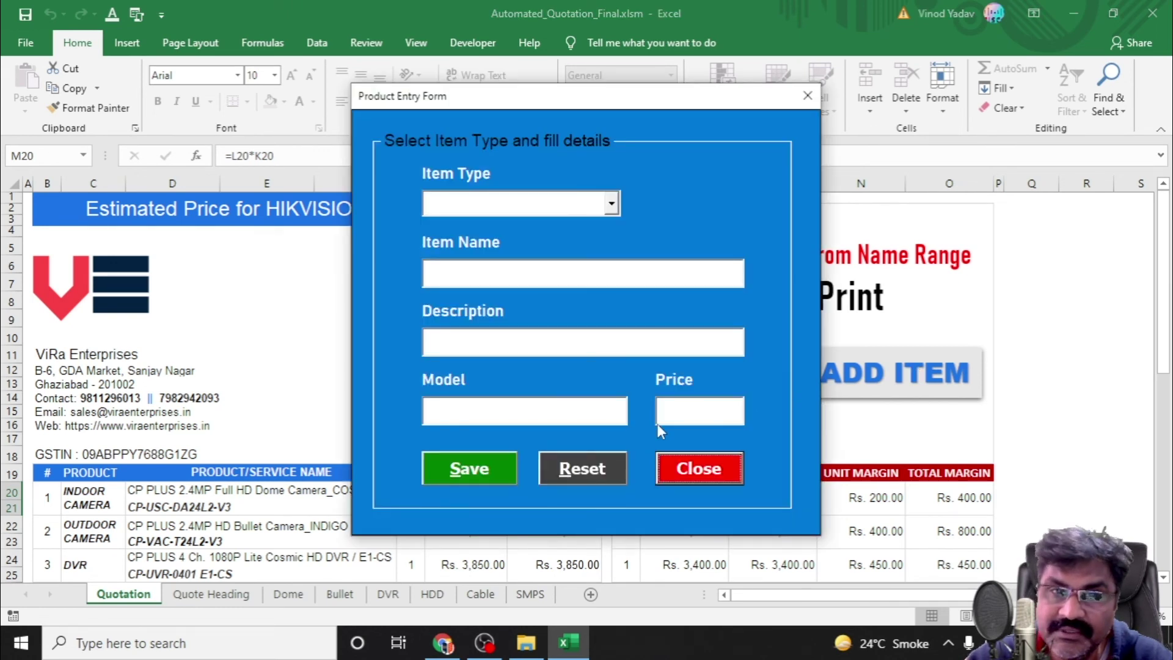
click(684, 471)
click(589, 380)
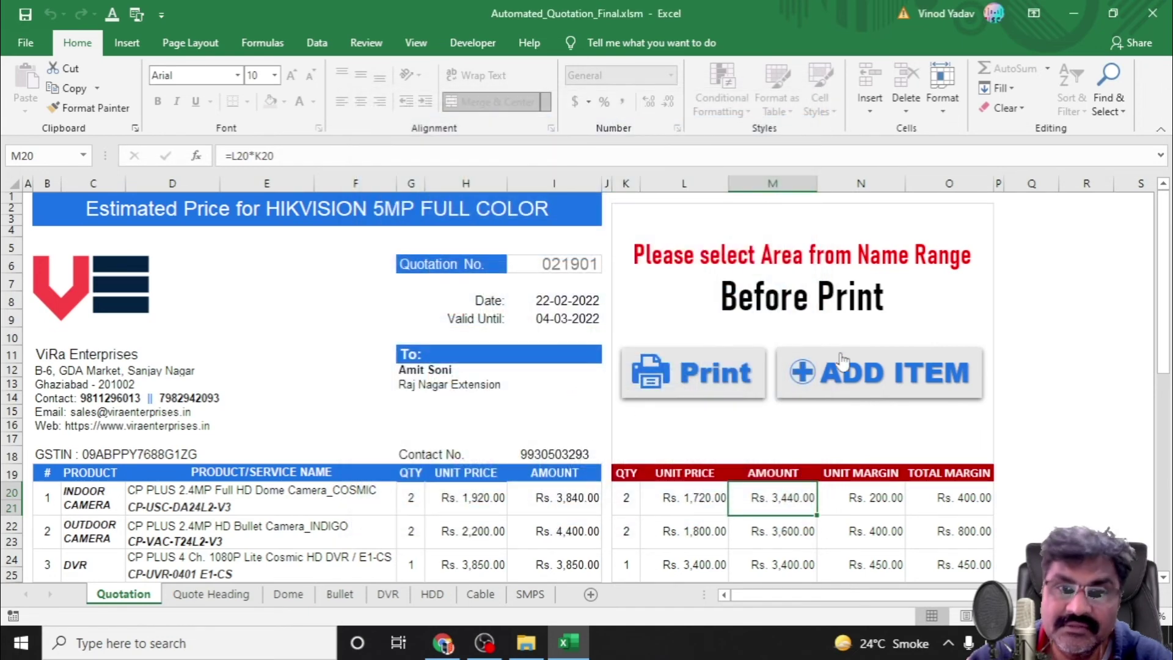
Reopen the Product Entry Form, try its Reset, close it, and check the print preview again before returning to the sheet.
click(867, 373)
click(563, 472)
click(689, 383)
click(699, 470)
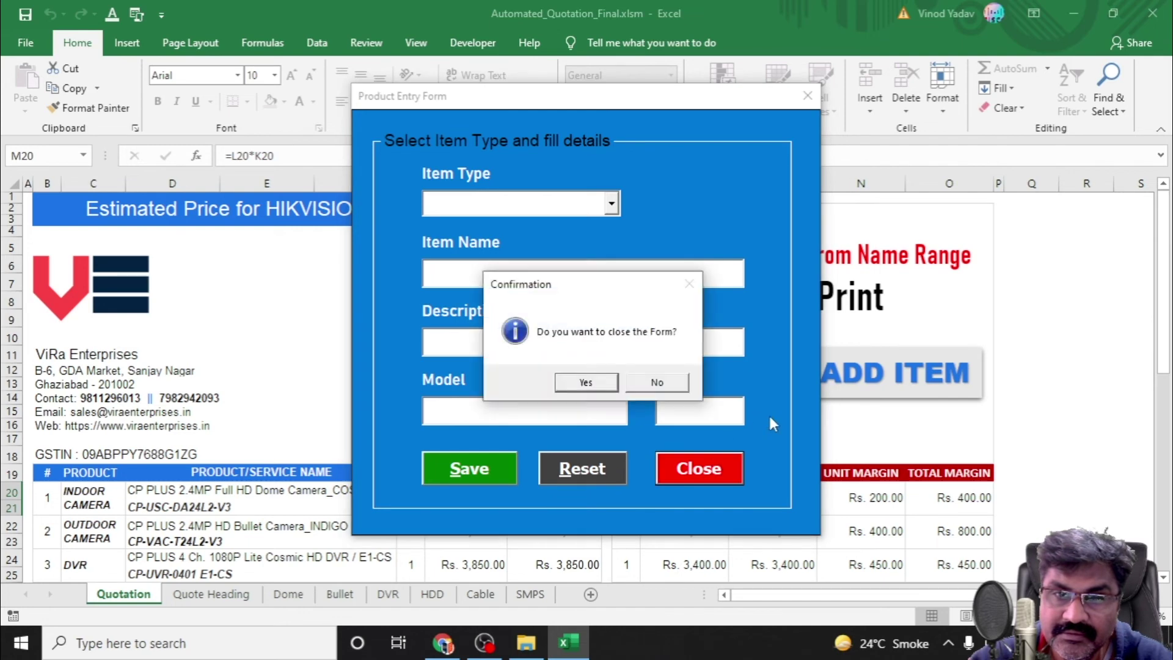
click(588, 381)
click(686, 390)
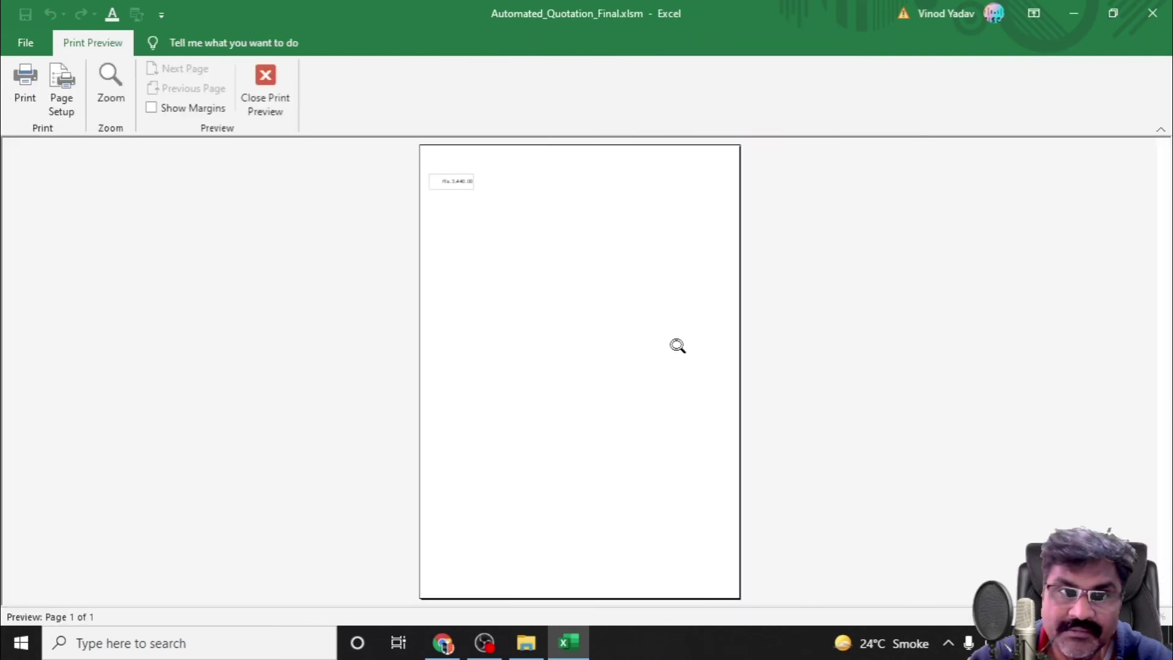
click(263, 95)
scroll(553, 439, down, 5)
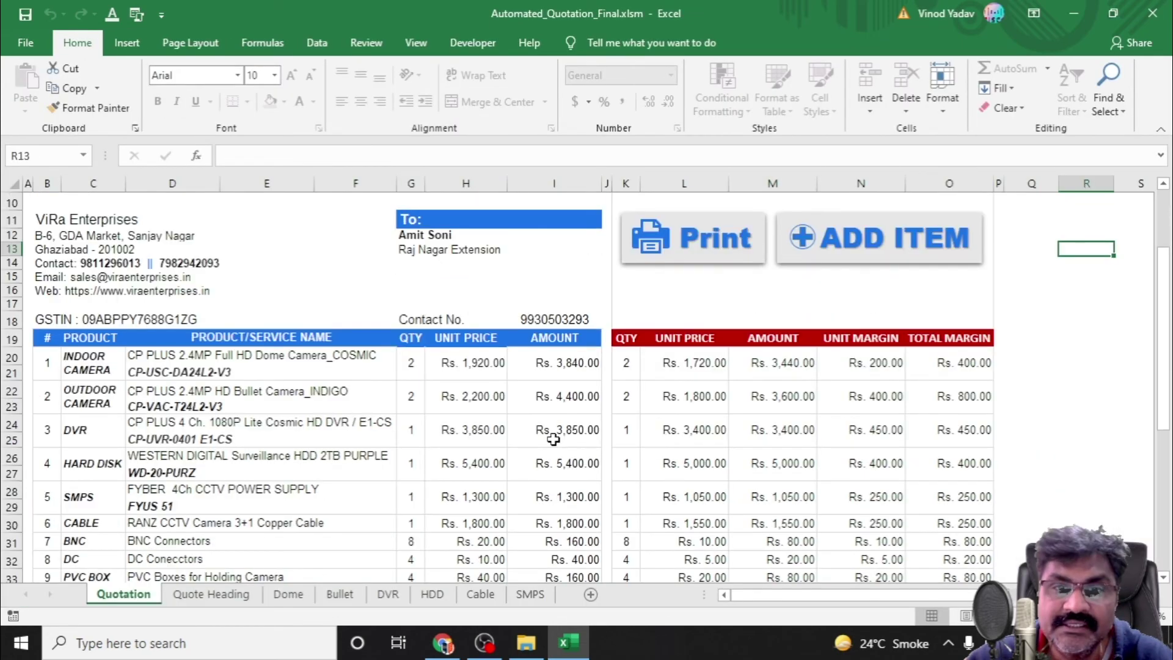
scroll(553, 440, up, 5)
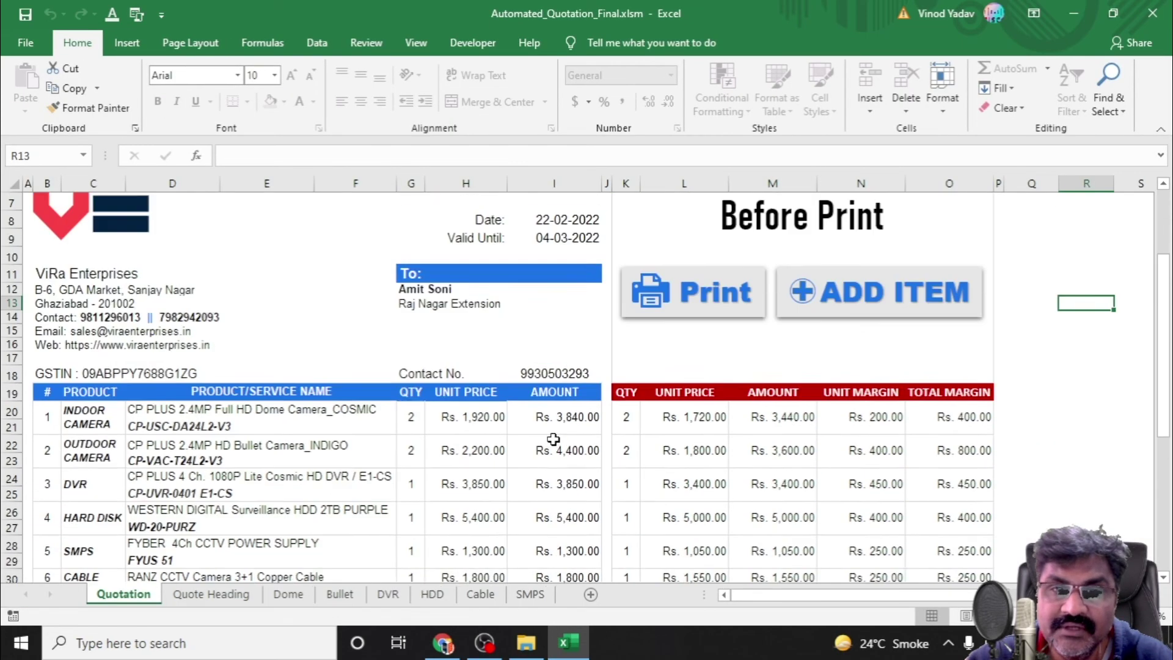
Try to edit the EXPENSE label and the expense total formula on the Quotation sheet to test the protection.
scroll(553, 440, down, 9)
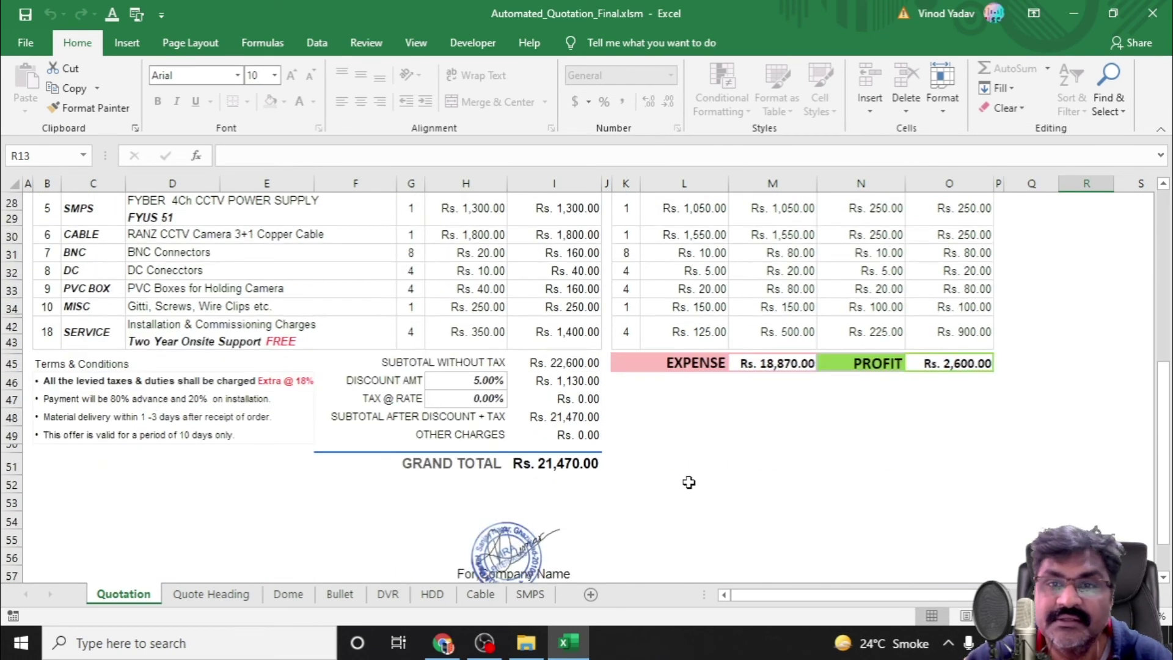
click(699, 364)
click(672, 435)
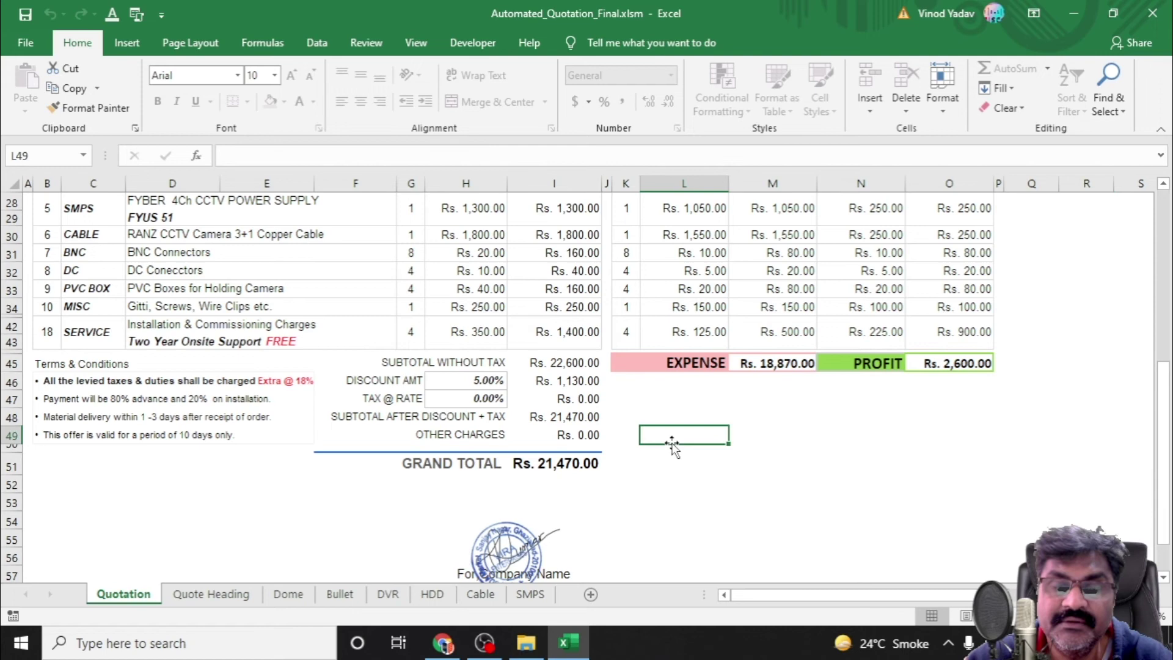
scroll(670, 500, up, 6)
scroll(671, 500, down, 5)
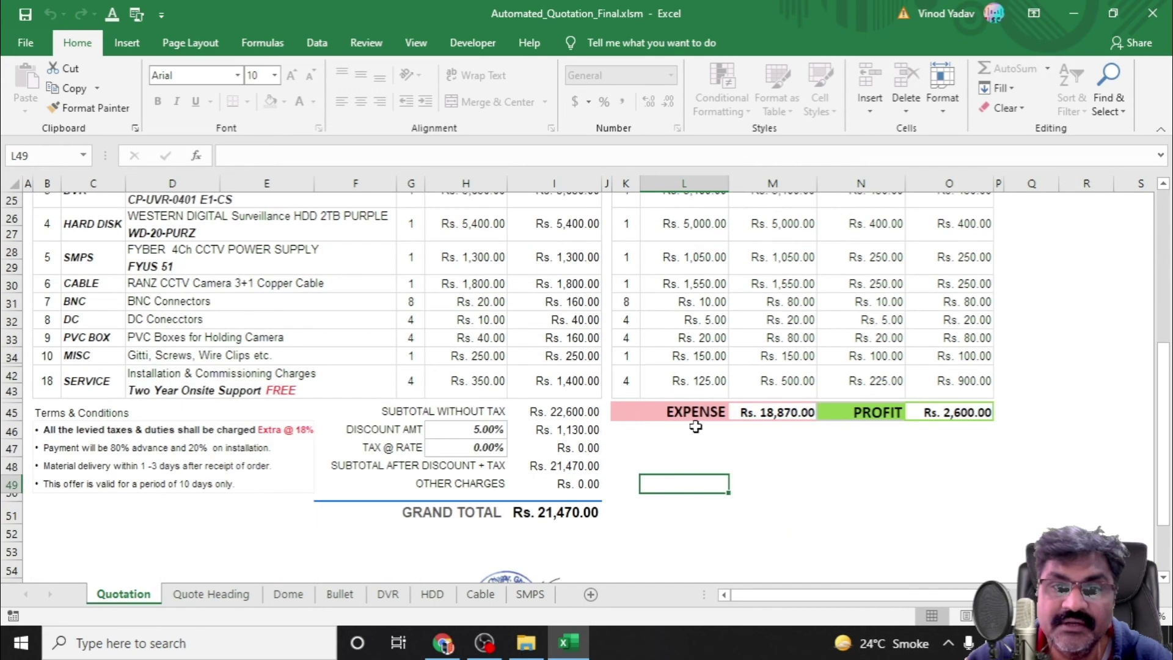
click(688, 413)
double_click(688, 413)
click(575, 368)
click(696, 485)
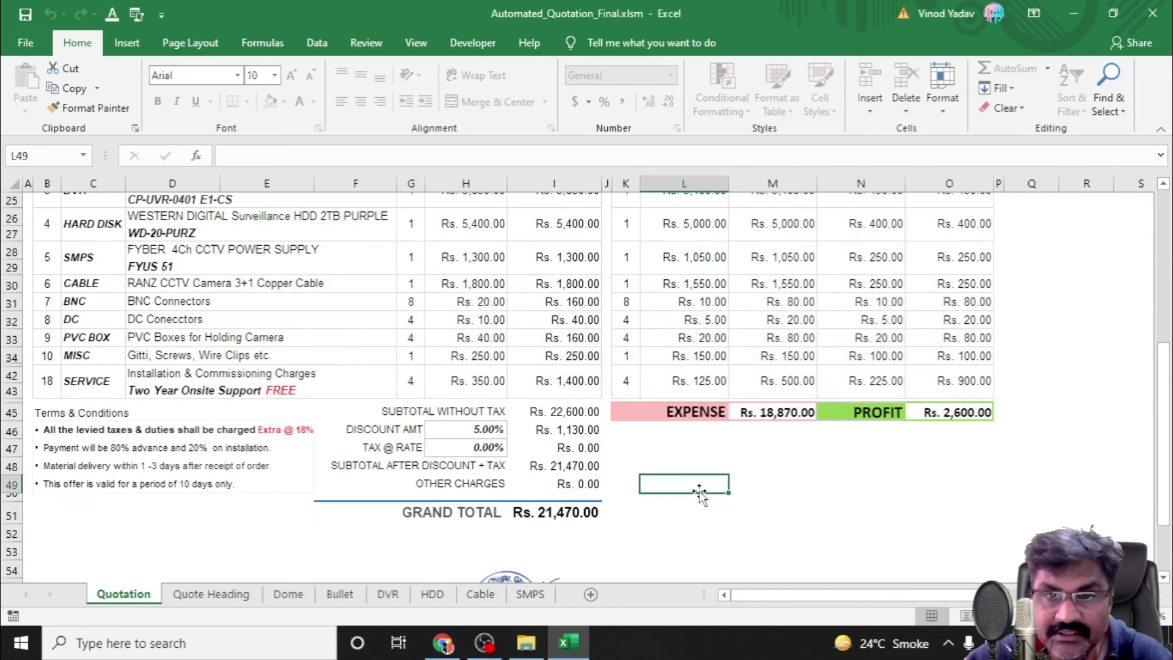
click(776, 412)
double_click(776, 413)
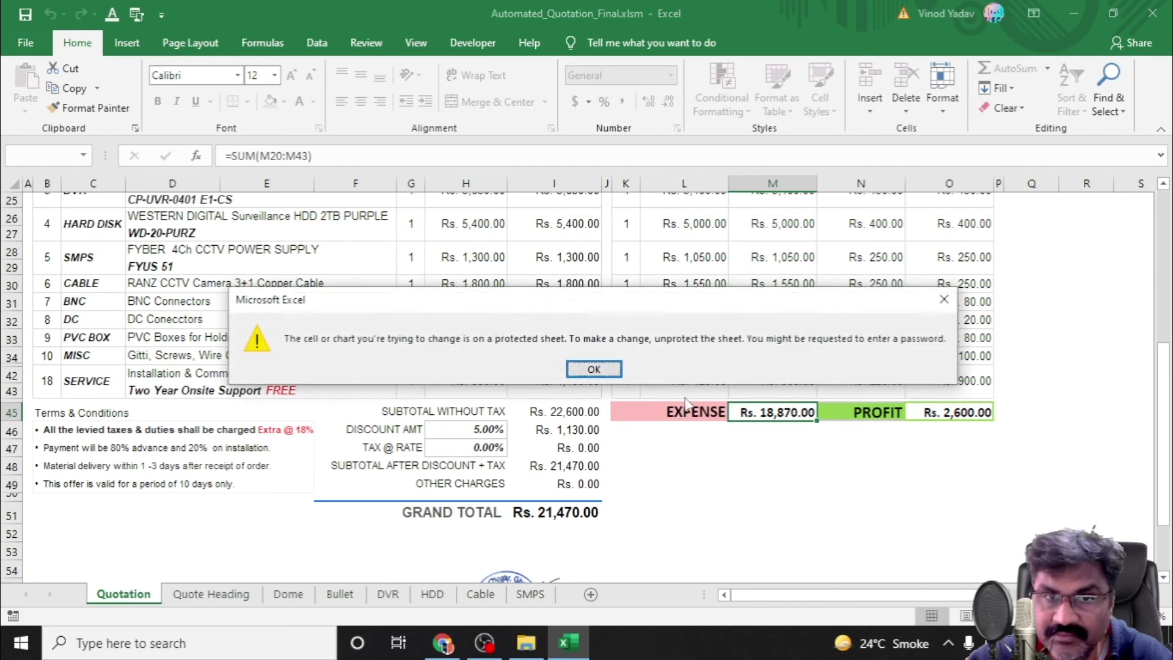
click(588, 365)
click(757, 511)
Test the unlocked discount rate cell by entering 5465% and setting it back to 5%.
click(485, 433)
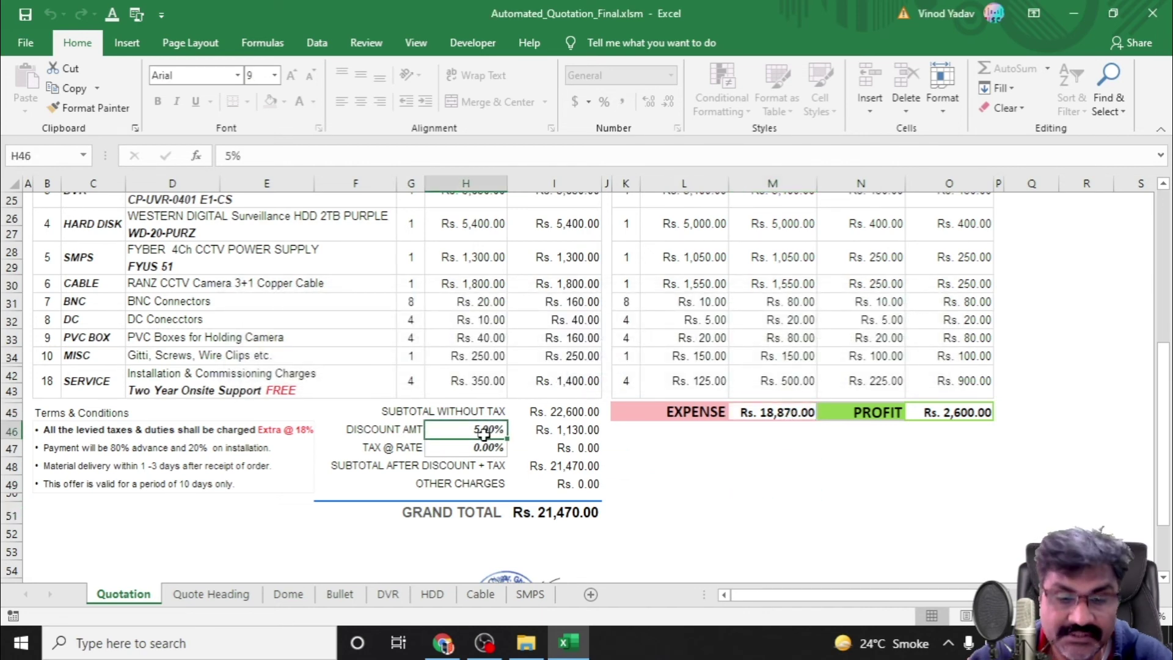
text(5465)
click(683, 483)
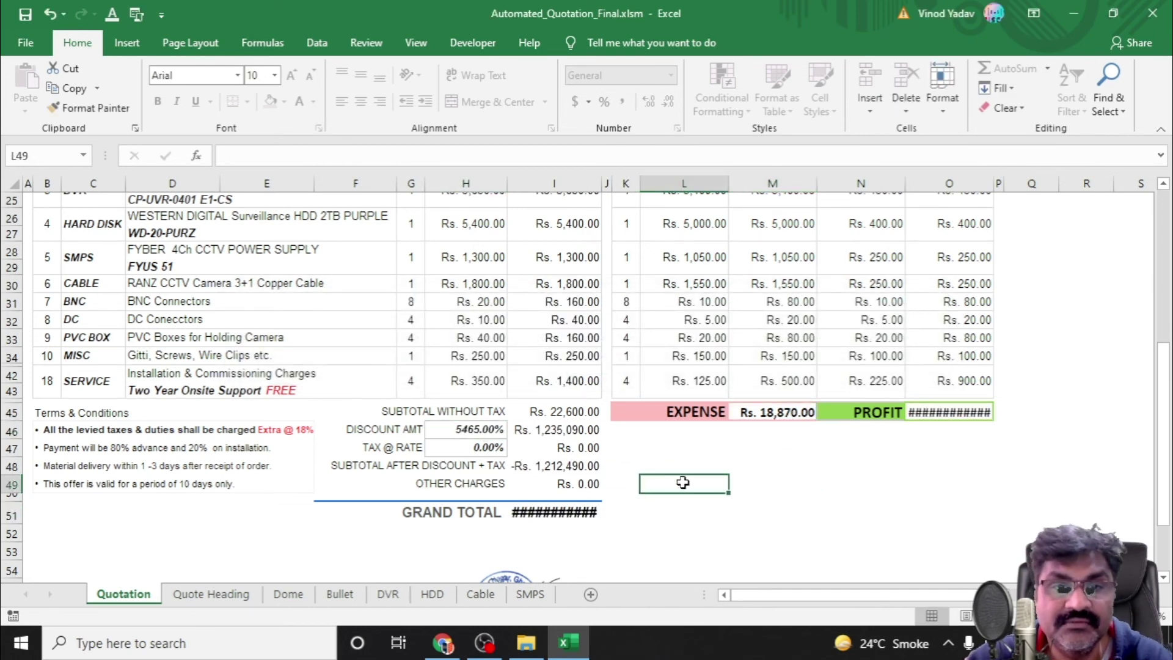
click(459, 432)
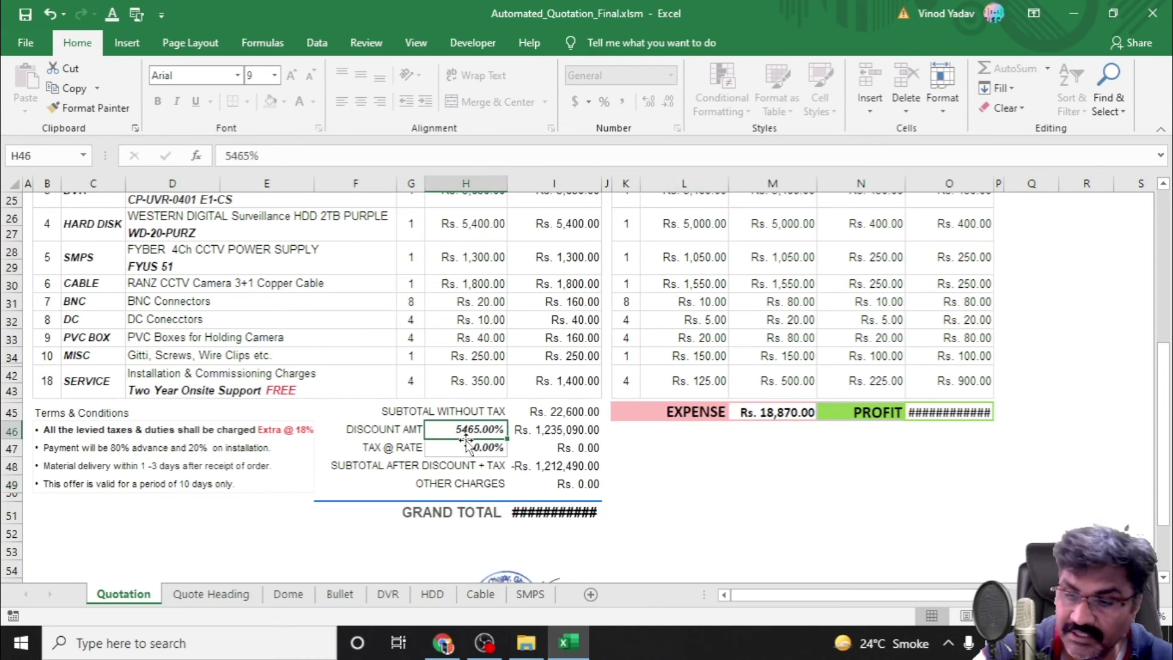
text(5)
key(Return)
click(696, 503)
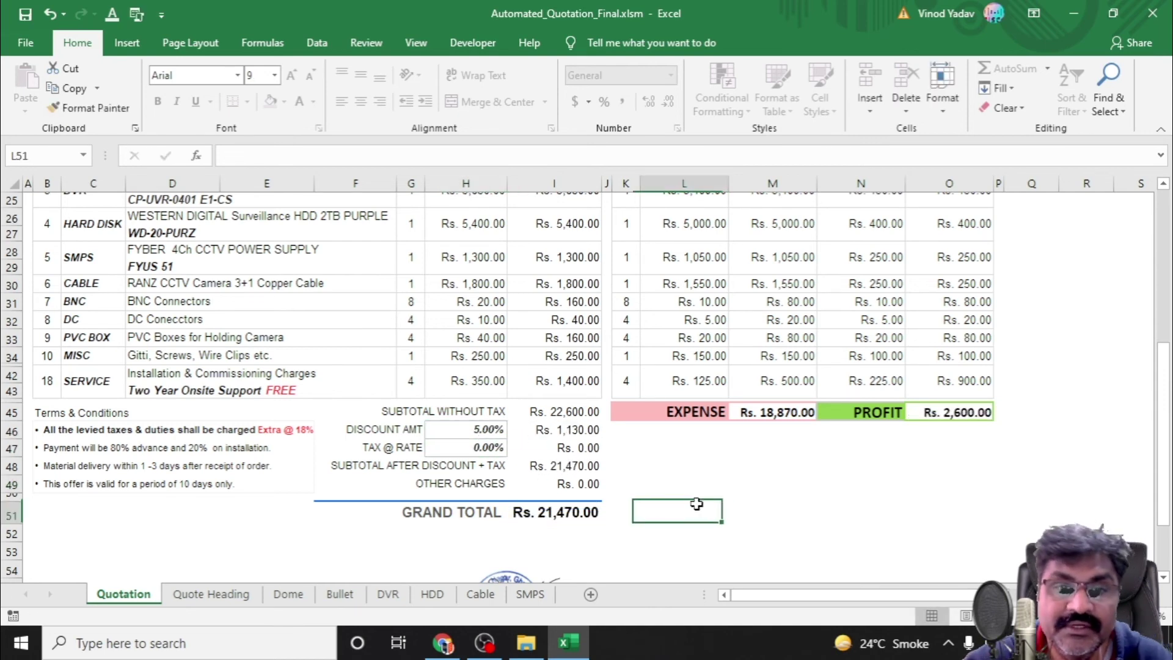
Try to edit the outdoor camera's model lookup and amount formula to test the sheet protection.
scroll(372, 390, up, 5)
click(373, 351)
click(404, 356)
click(404, 356)
click(383, 401)
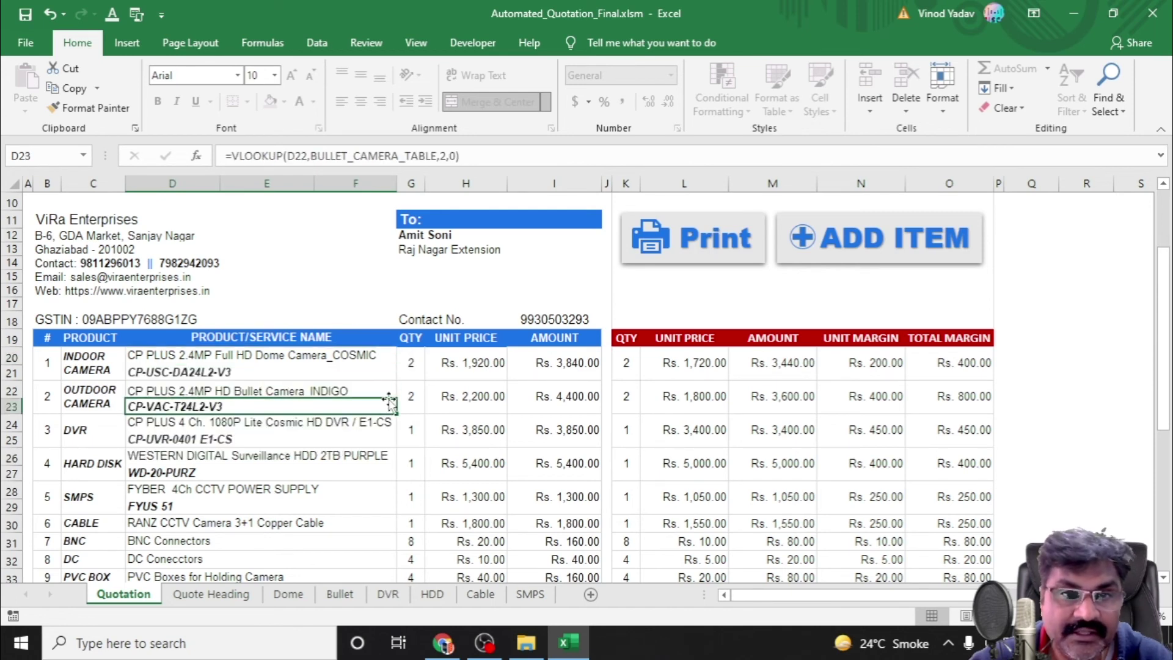
double_click(564, 401)
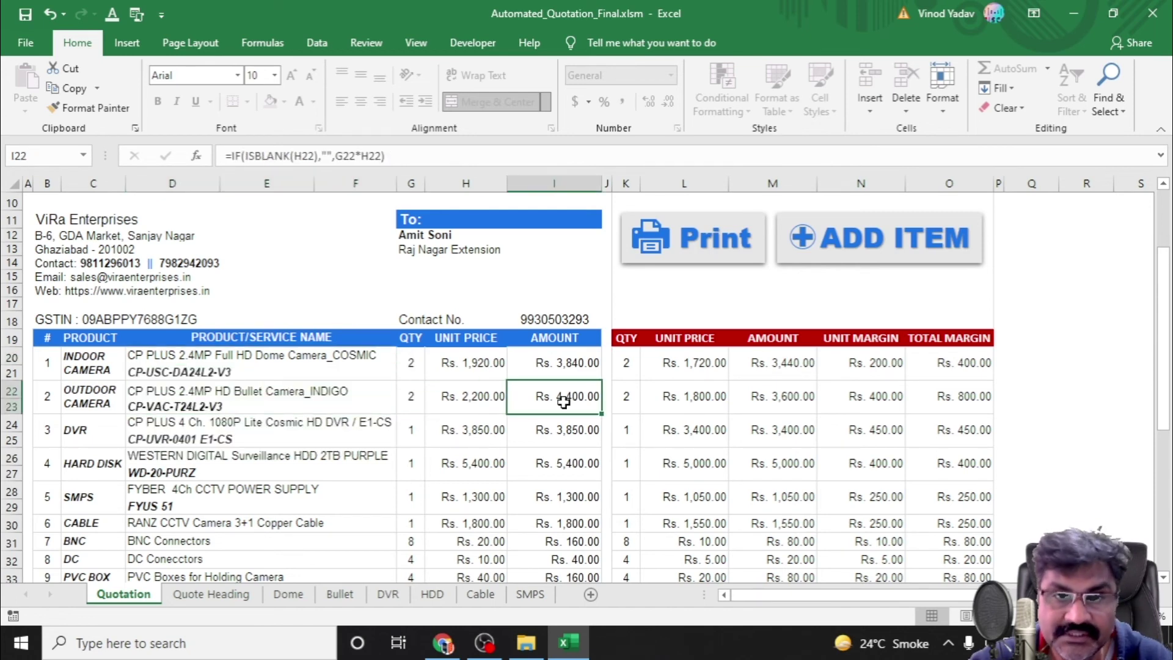
click(585, 372)
click(504, 450)
Try to edit the DVR and hard disk amount formulas and recheck the outdoor camera's locked model cell.
double_click(567, 431)
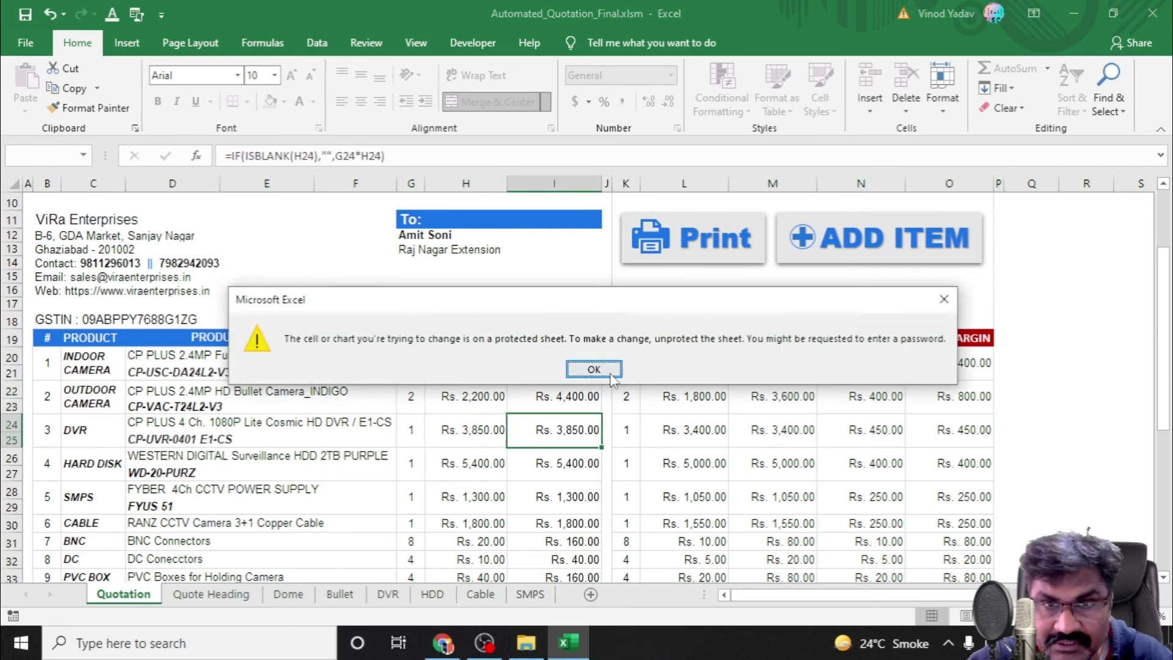
click(592, 370)
click(585, 468)
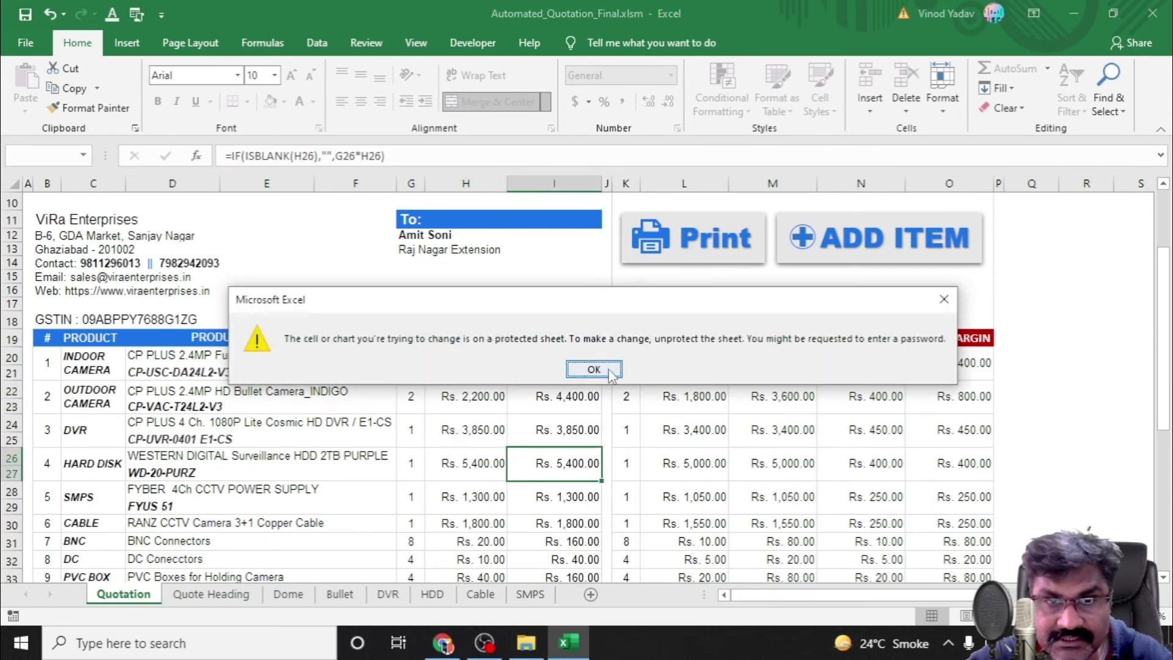
click(594, 368)
click(320, 408)
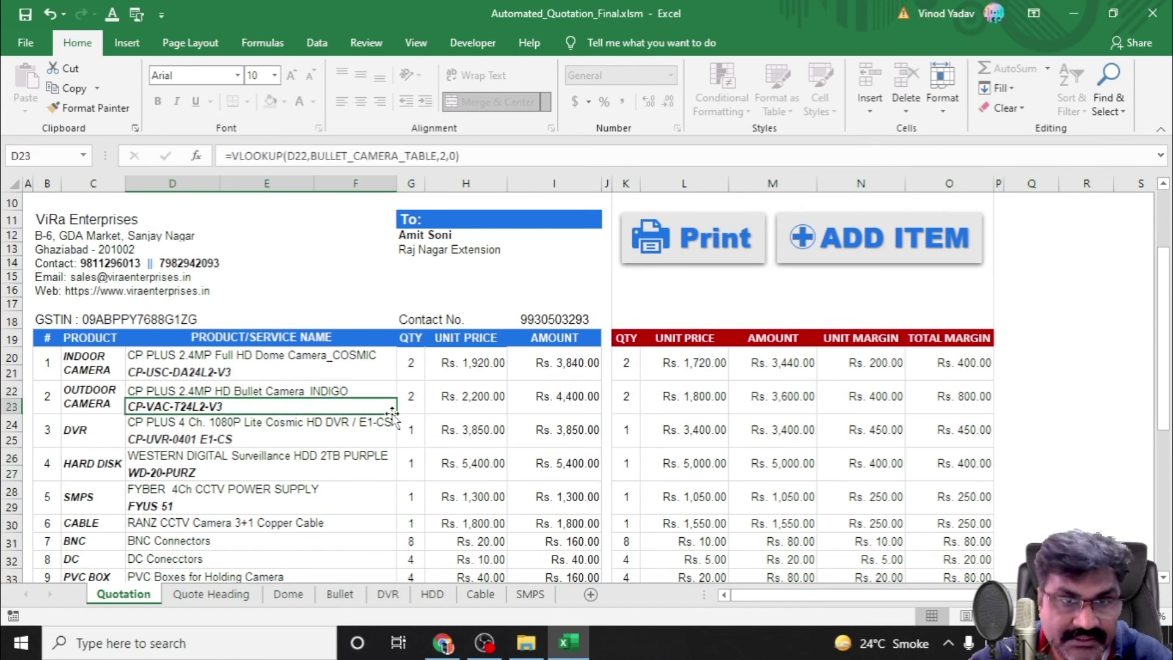
drag(392, 416, 395, 421)
click(589, 369)
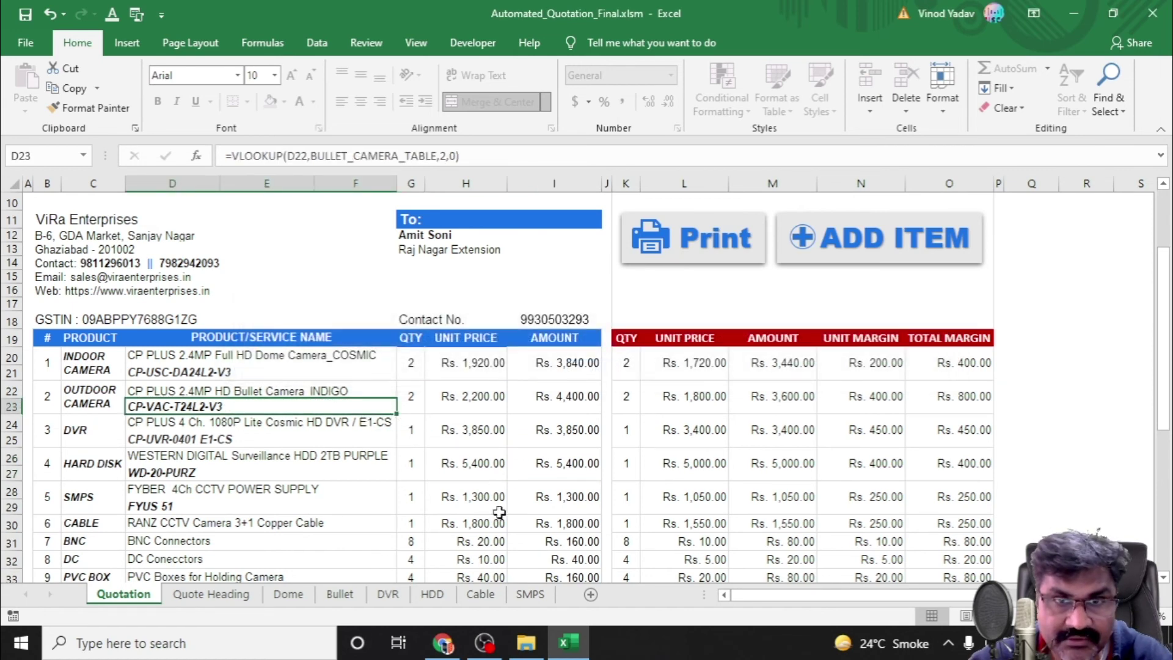
click(1060, 471)
scroll(672, 519, up, 3)
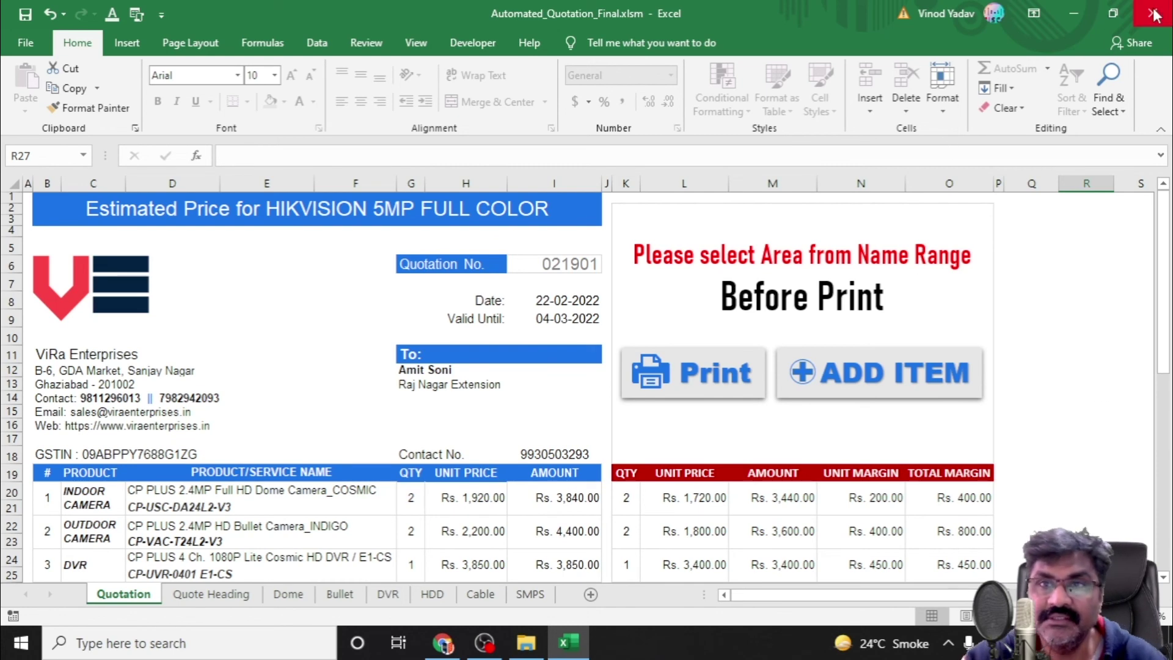
scroll(1071, 281, down, 9)
scroll(1070, 281, up, 8)
drag(1157, 363, 1168, 359)
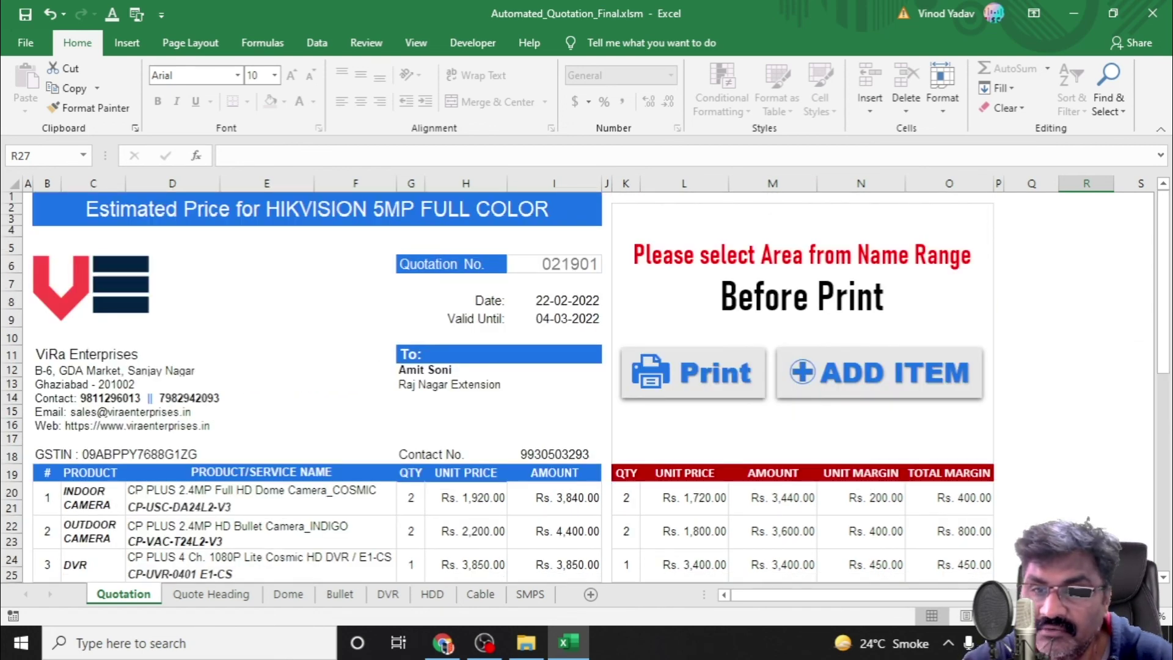
click(1027, 616)
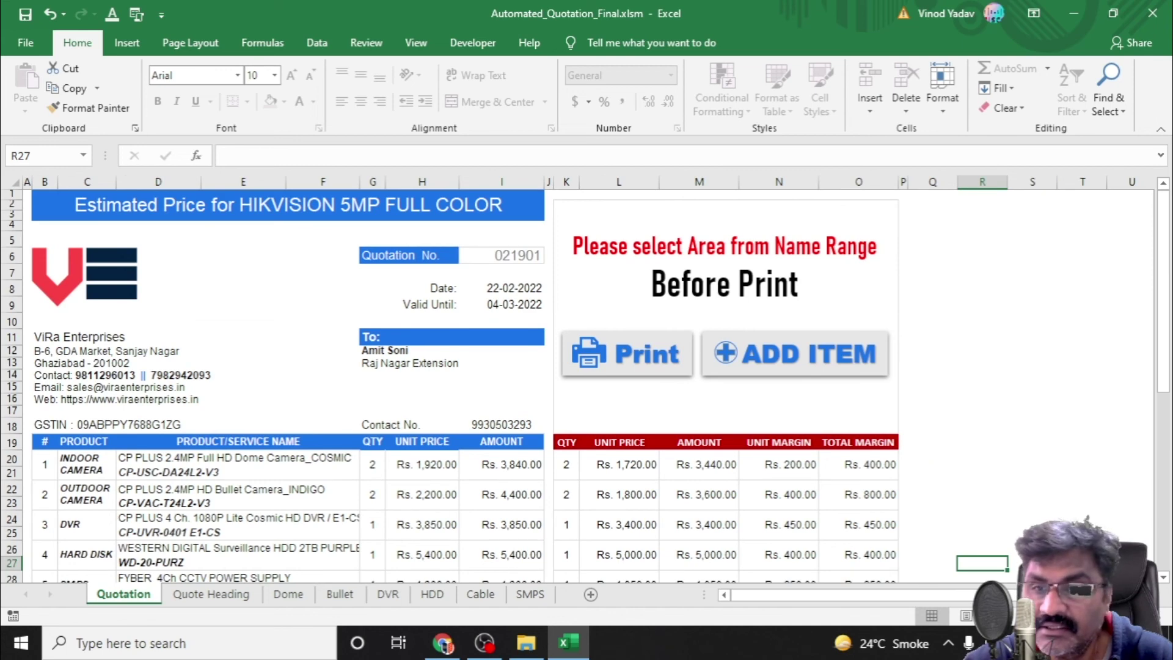
scroll(739, 521, up, 3)
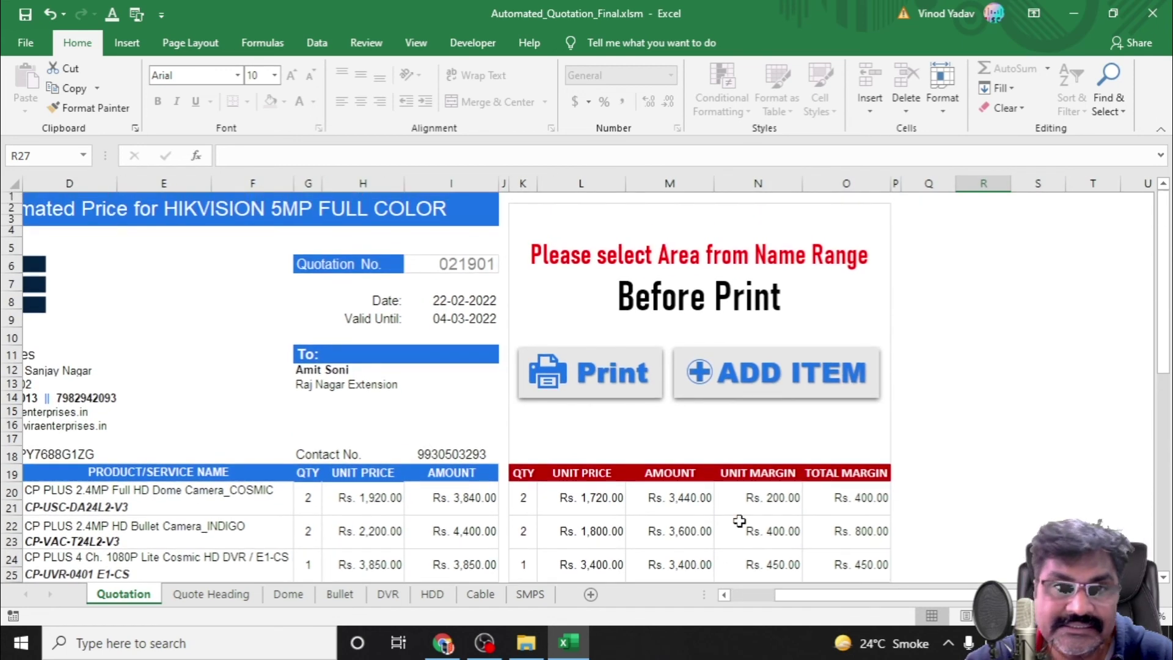
drag(961, 598, 661, 603)
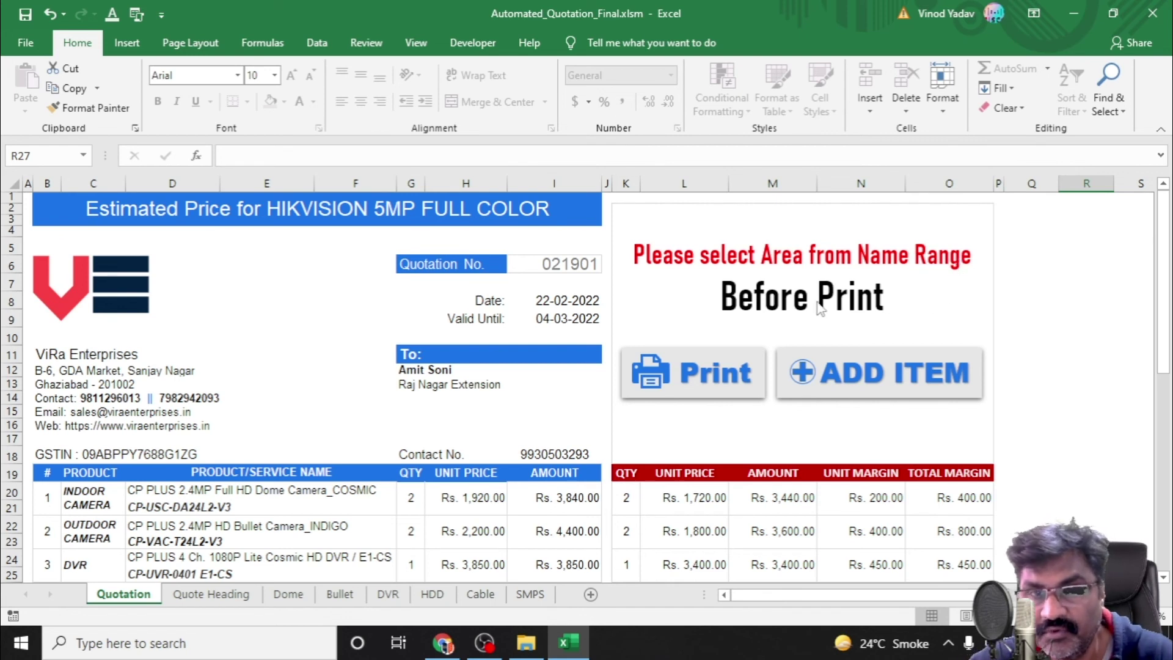
Run the sheet's Print macro with an empty cell selected and again with the "To:" heading selected, closing each preview.
click(681, 380)
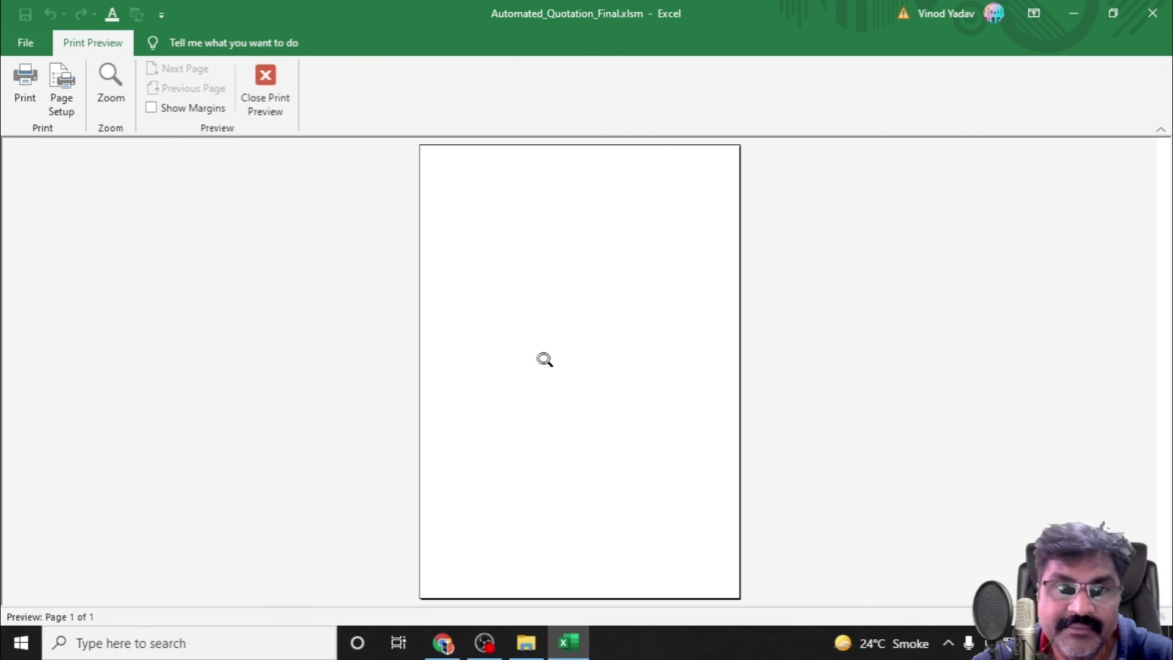
key(Escape)
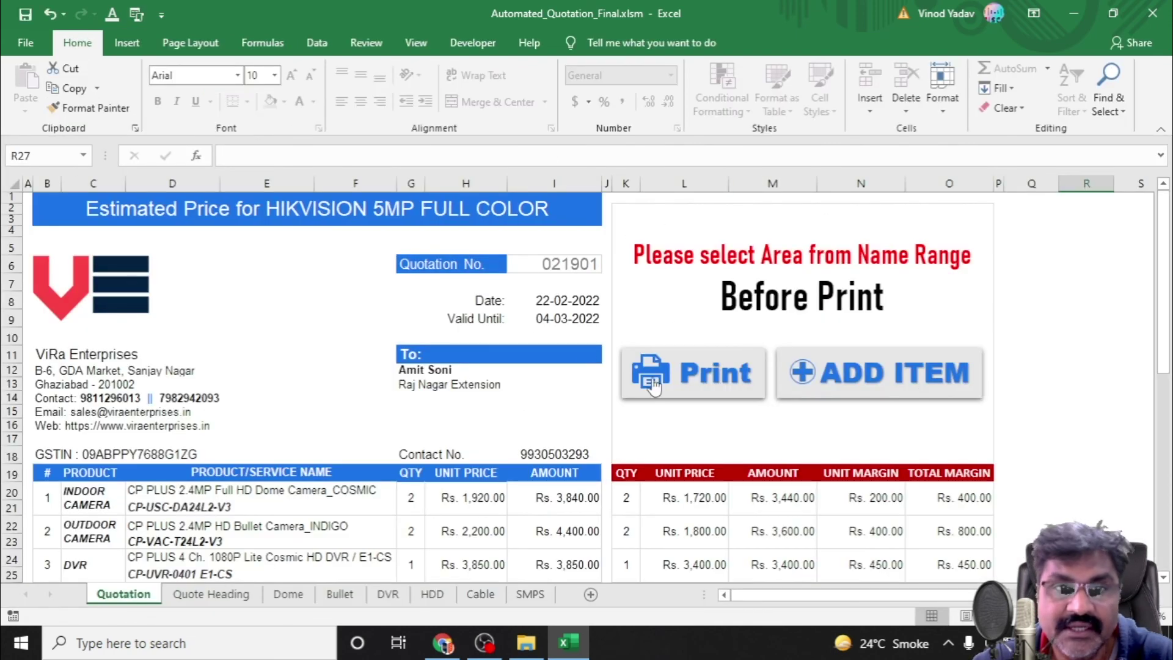
click(529, 358)
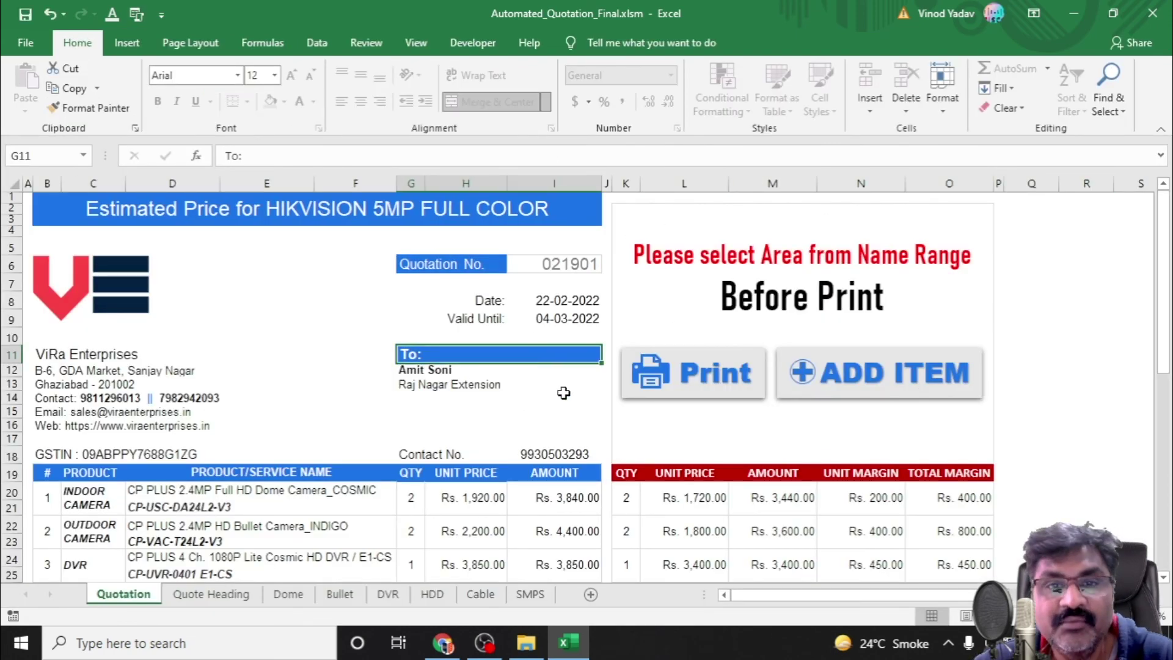
click(694, 382)
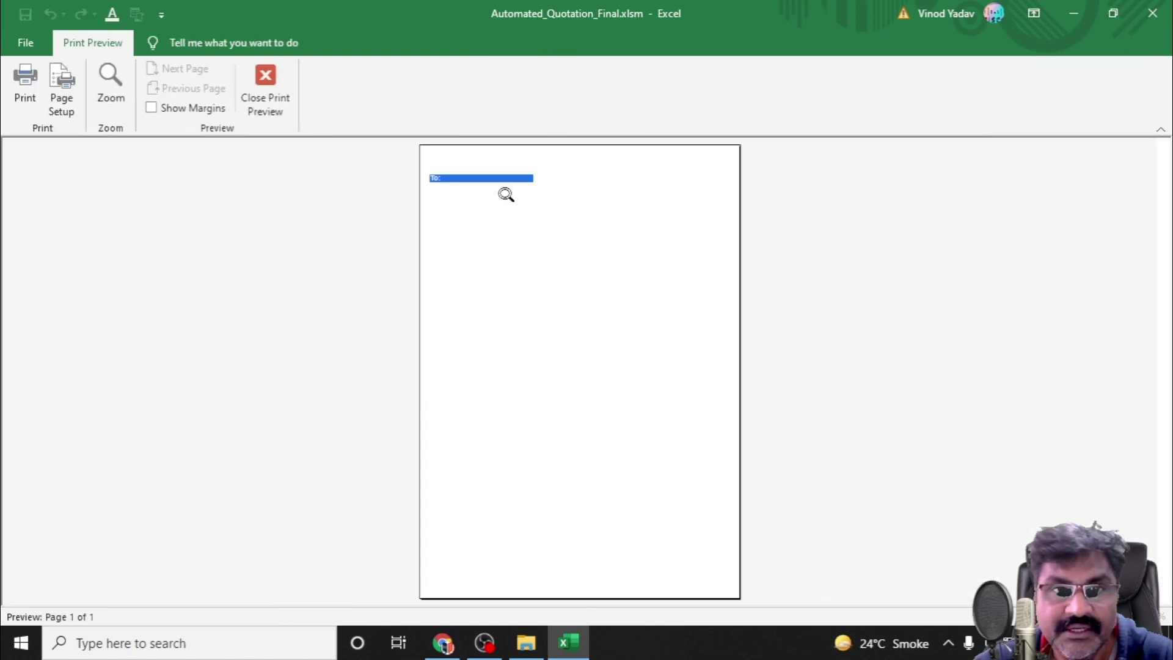
click(271, 85)
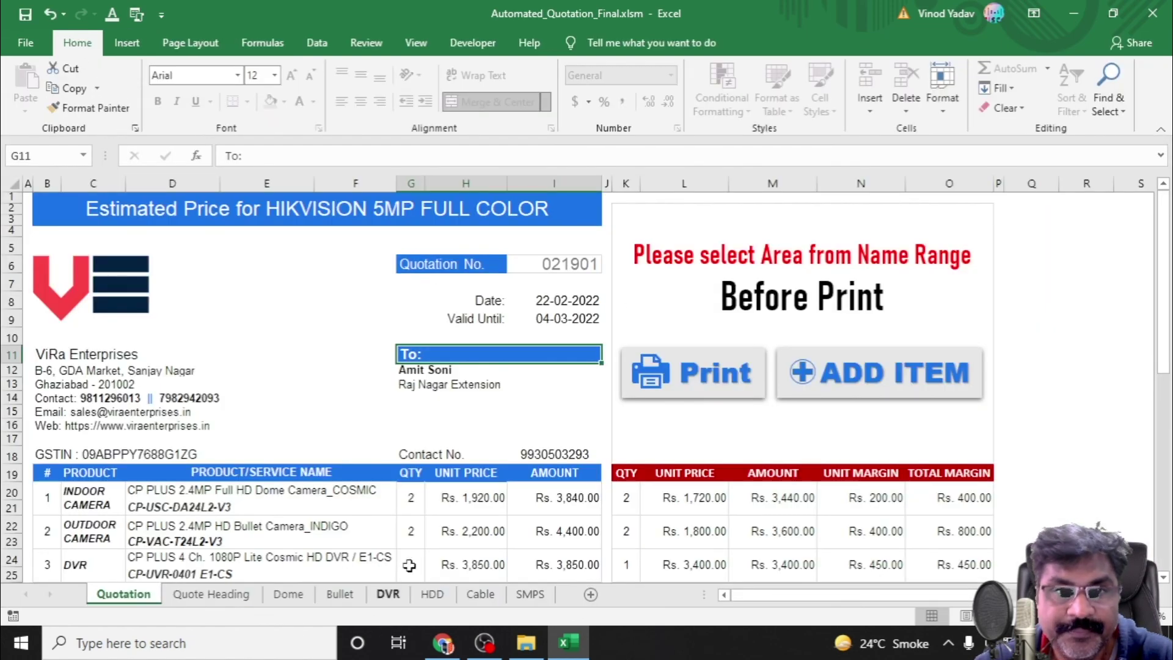
click(1089, 441)
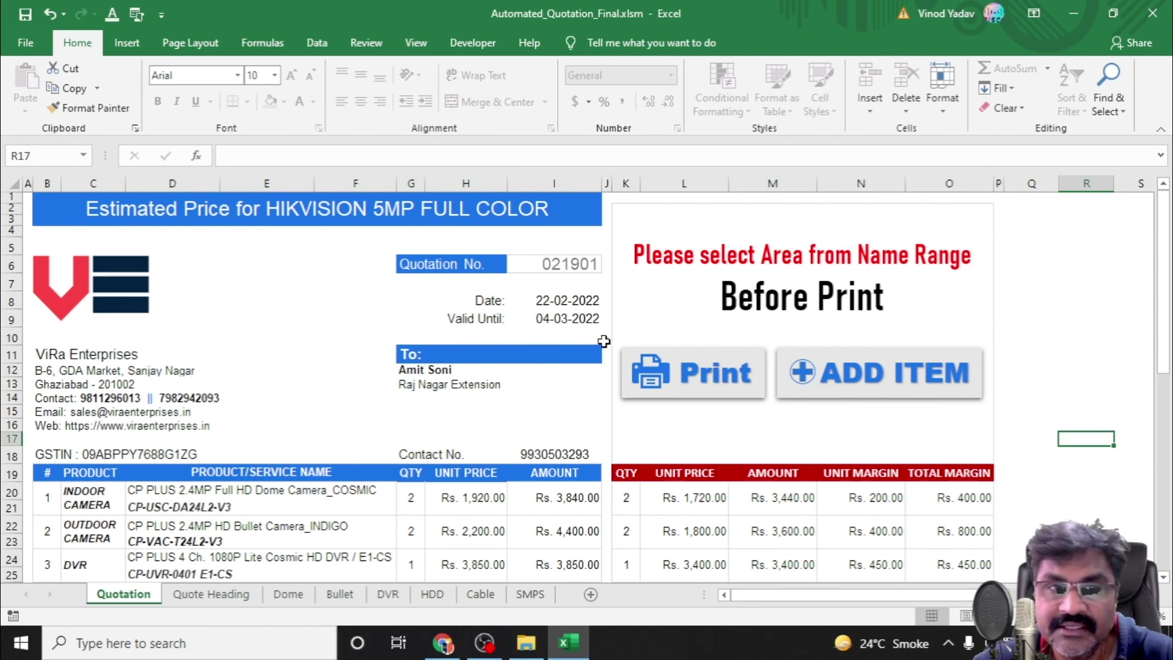
Select the Print_Area named range, check its extent, and preview the full quotation with the Print macro before closing the preview.
click(26, 45)
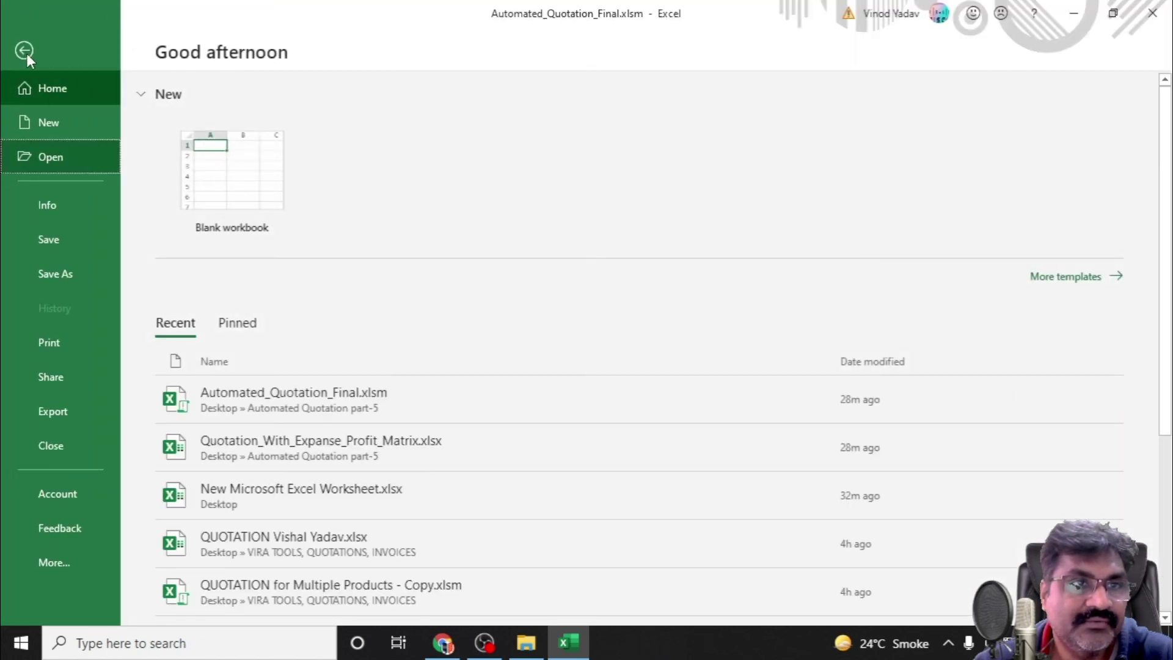
click(24, 51)
click(85, 157)
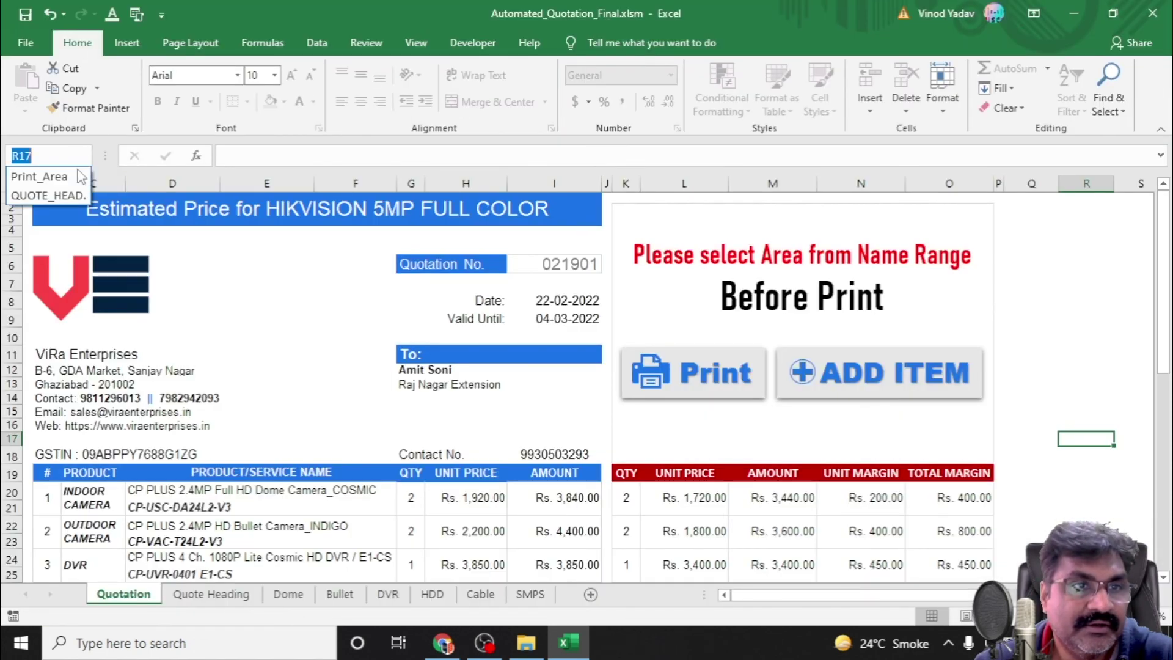
click(61, 176)
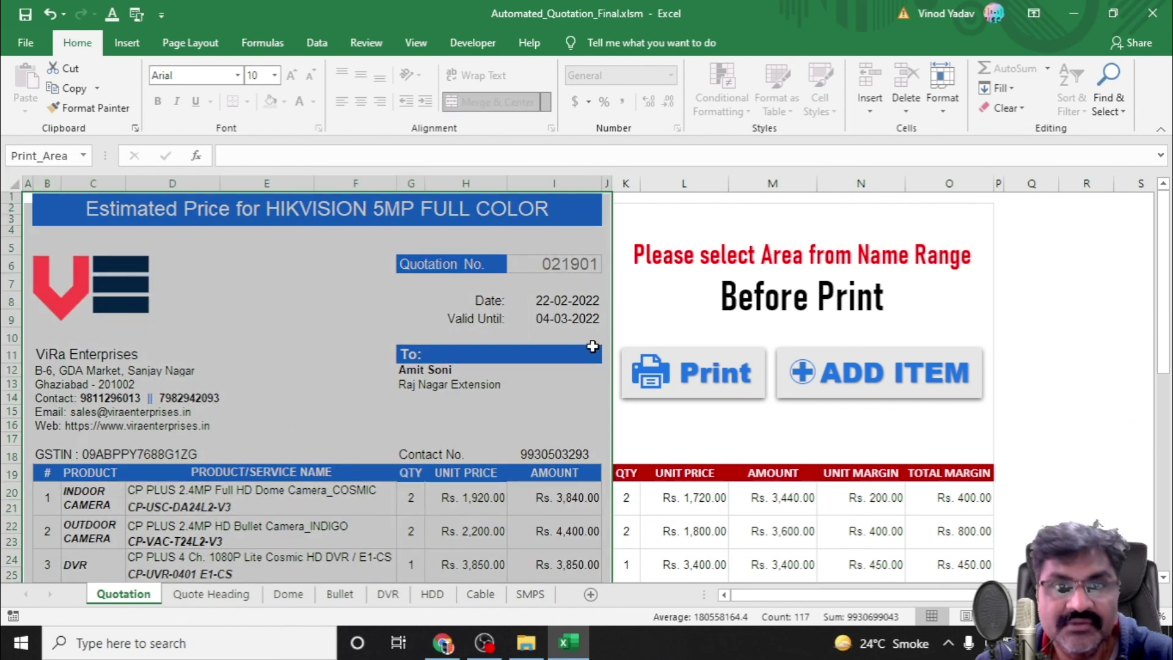
scroll(592, 346, down, 10)
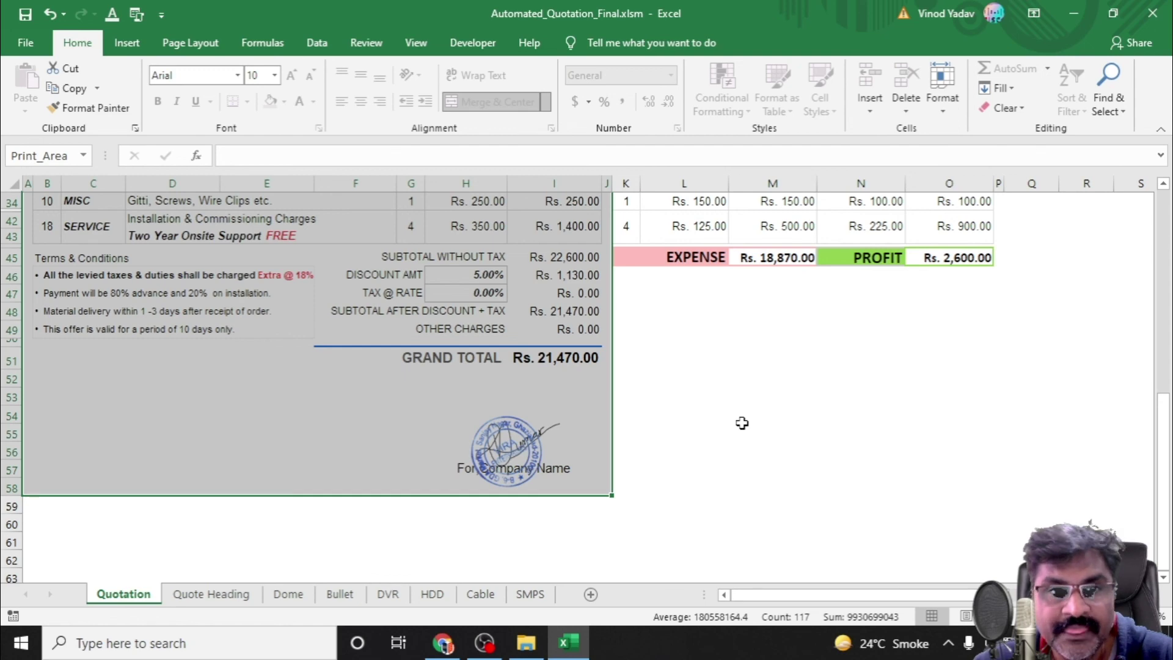
scroll(742, 423, up, 10)
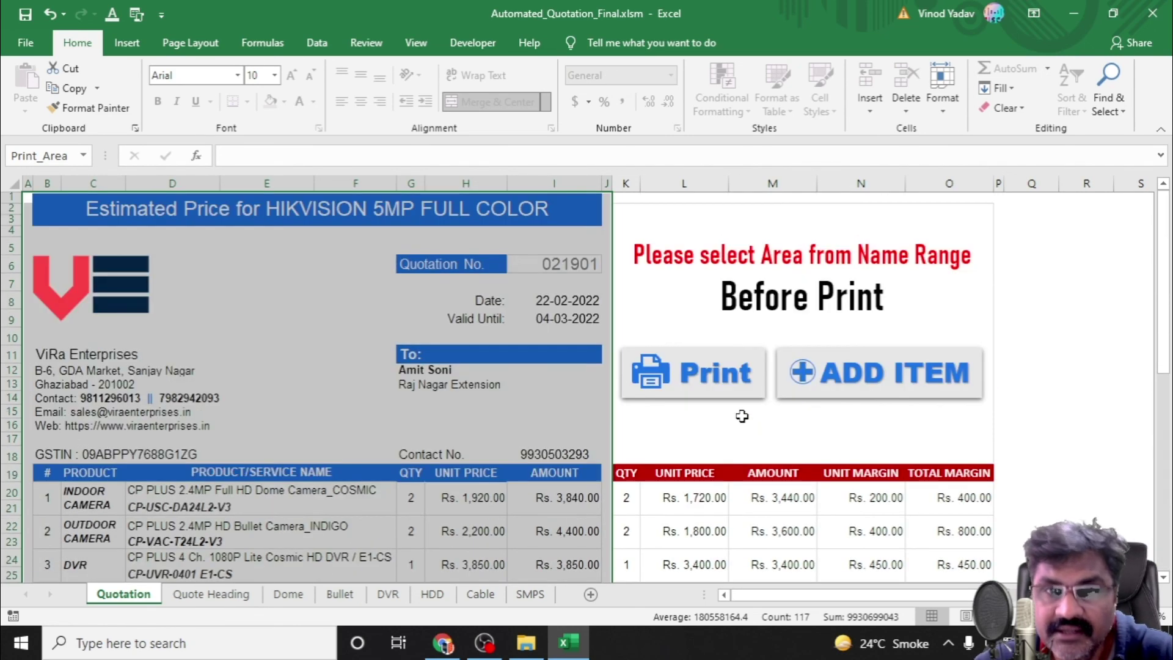
click(687, 394)
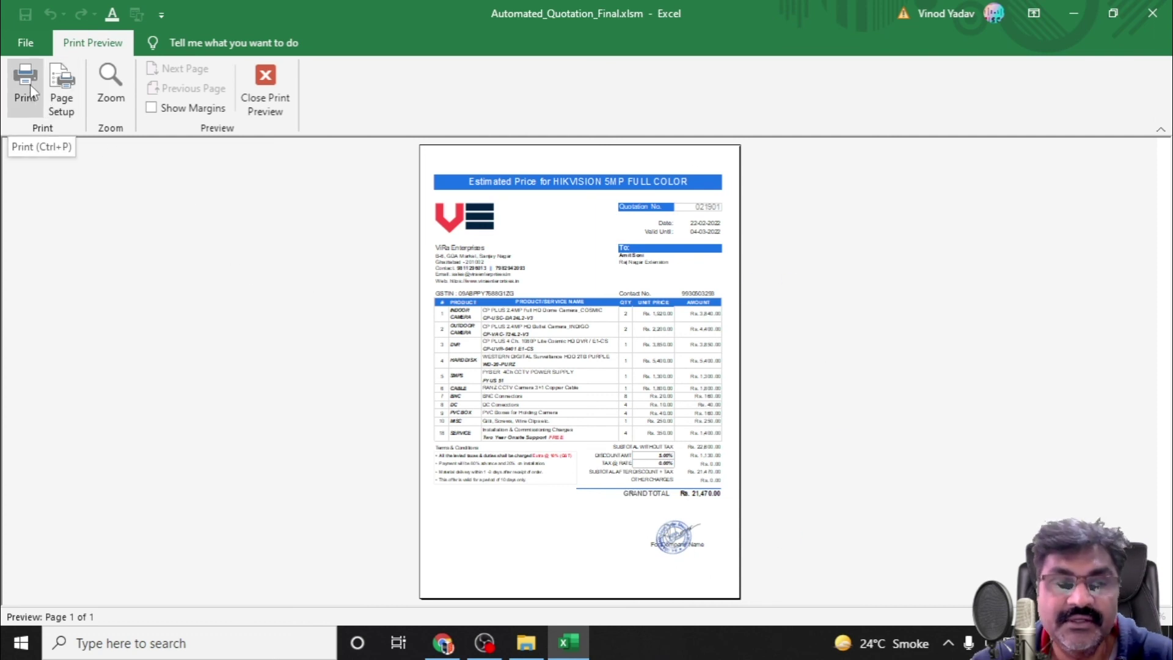
click(257, 100)
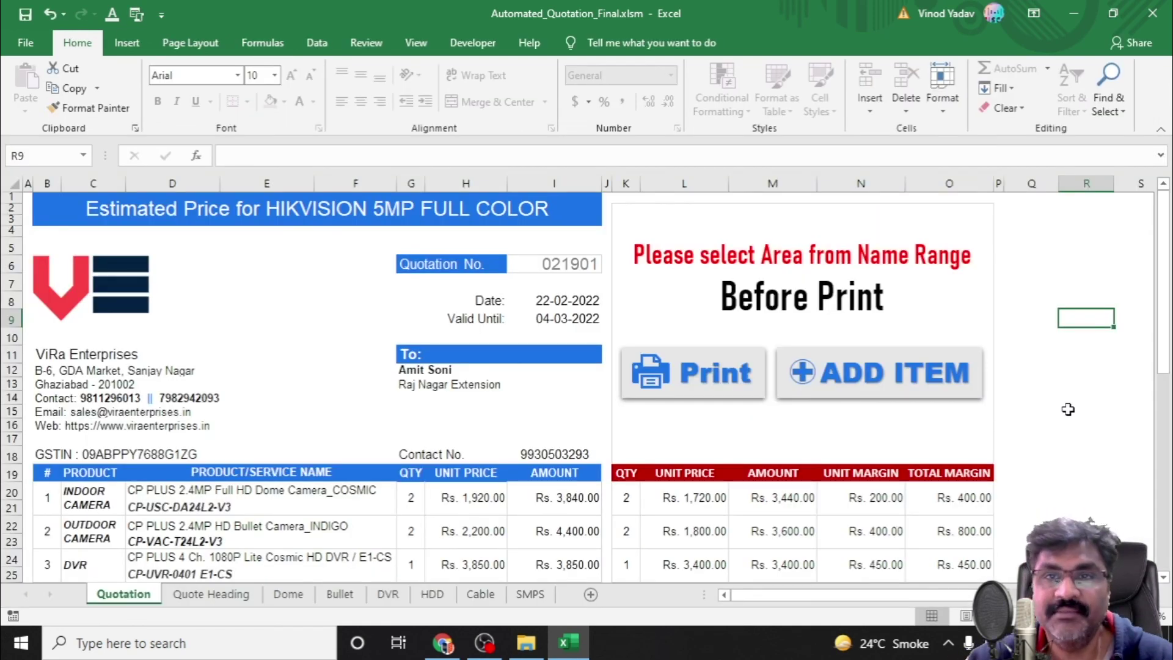